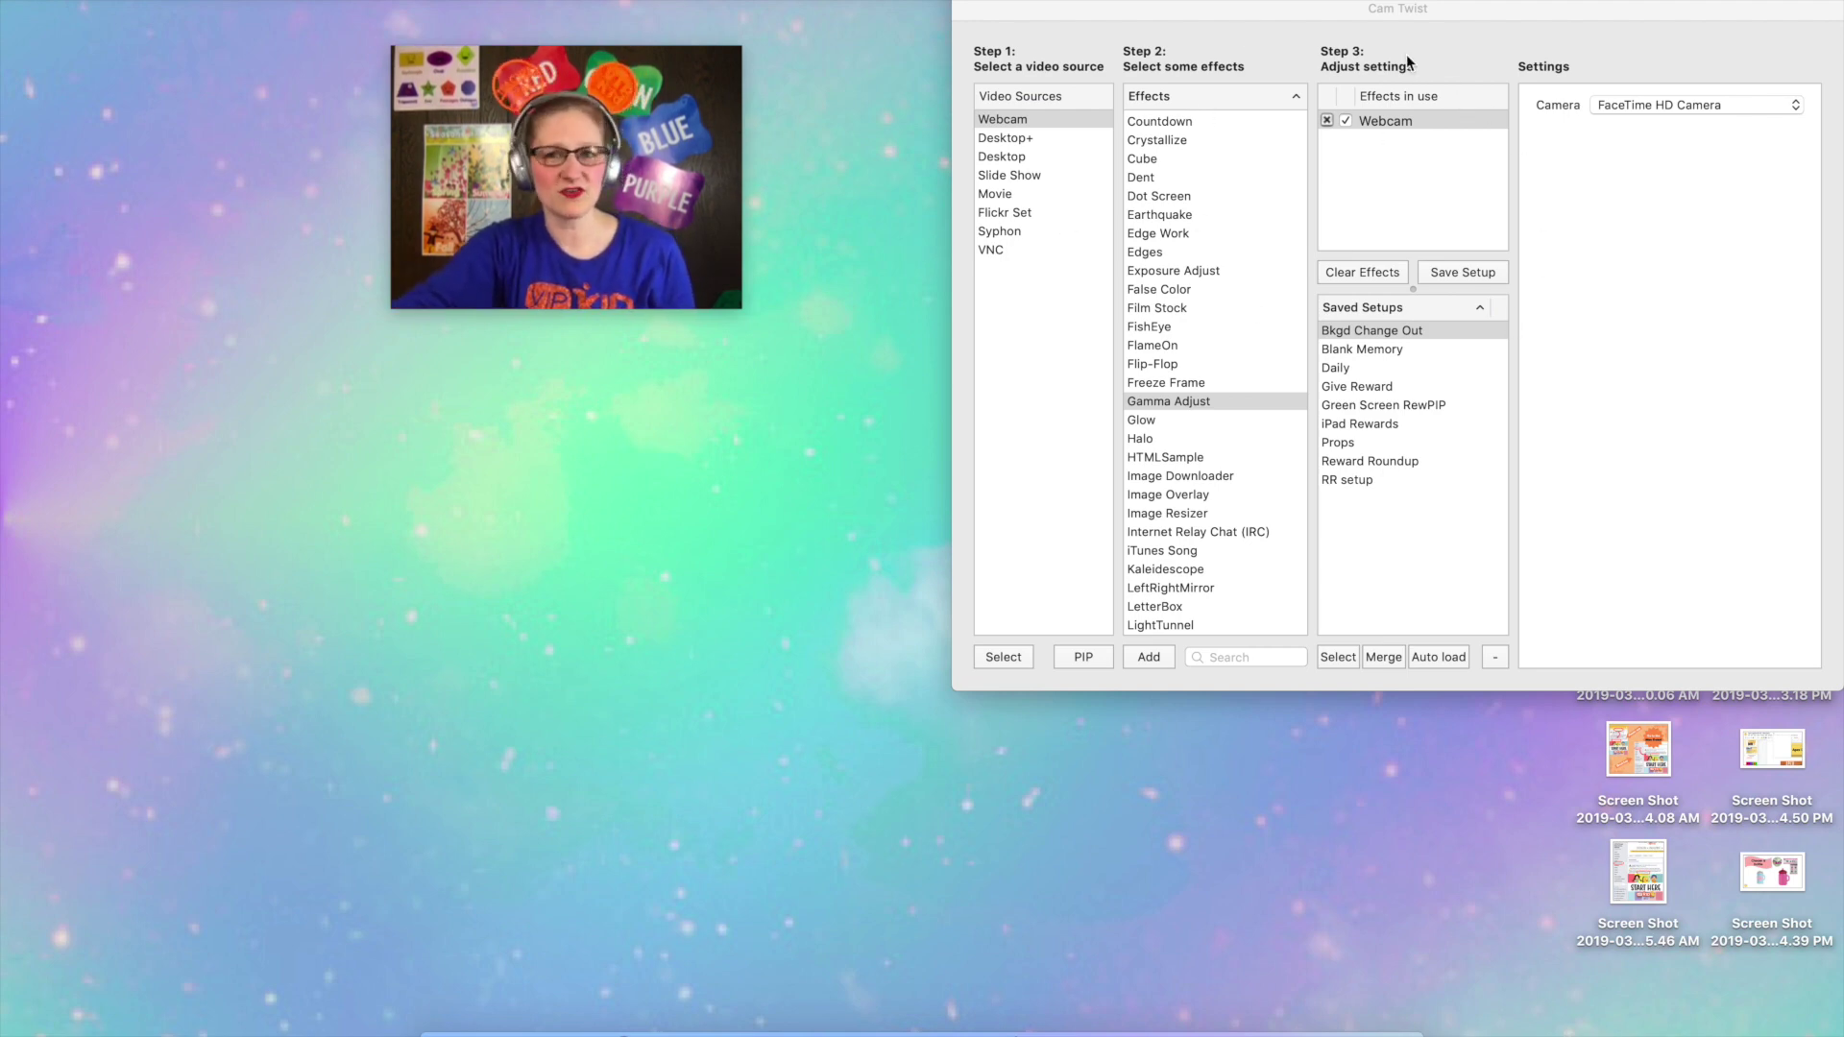
Show CamTwist's Preview window with the live webcam feed via Window > Preview.
click(1105, 50)
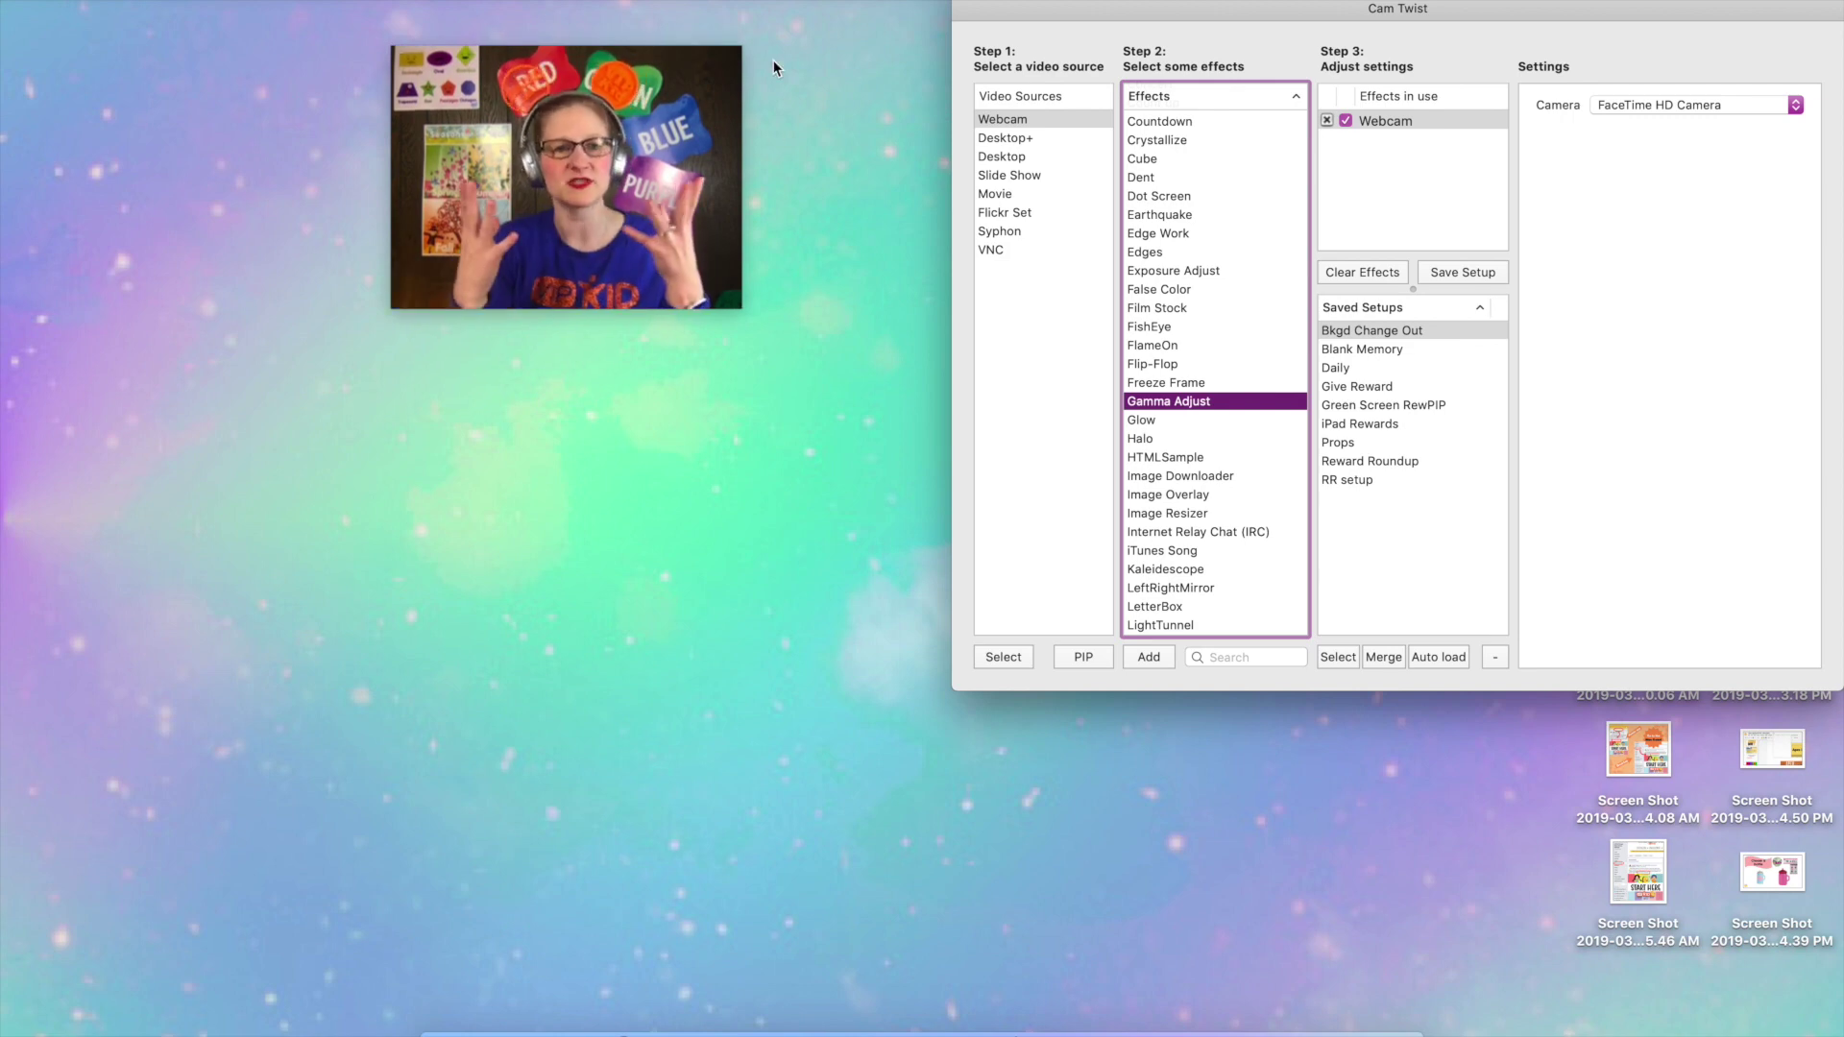
mouse_move(653, 60)
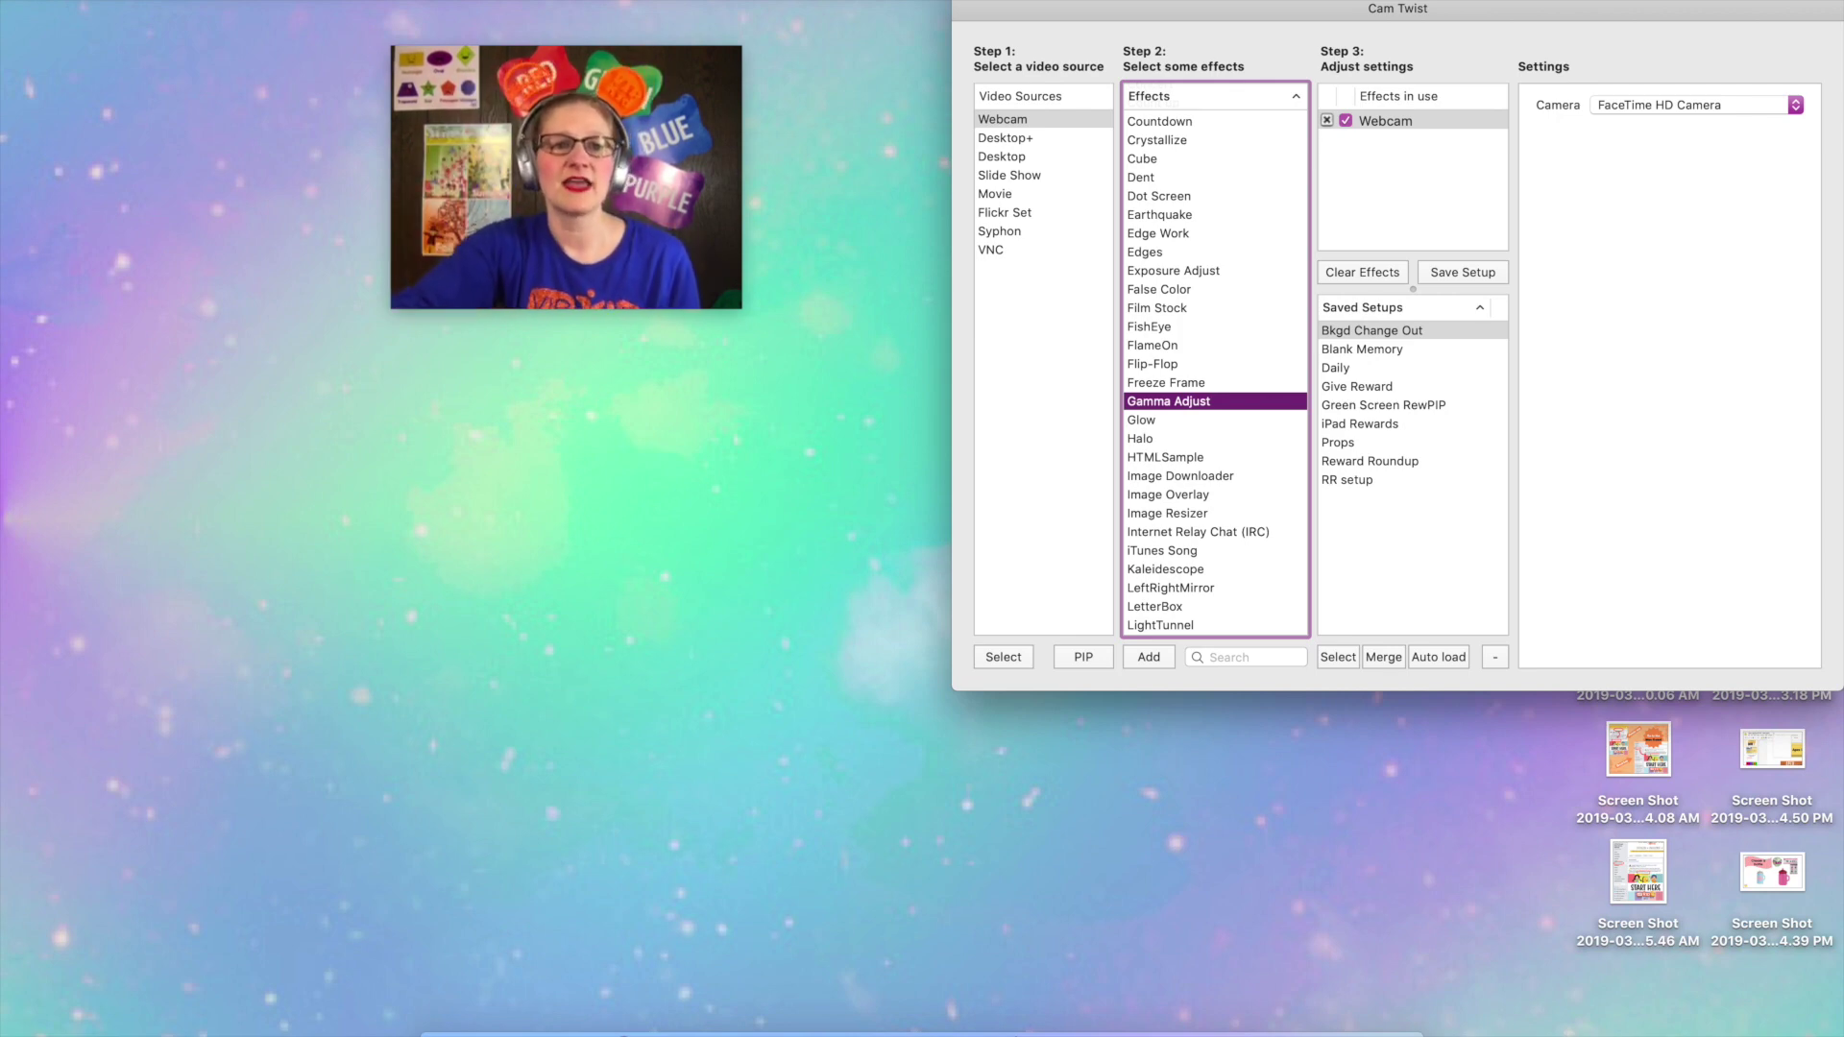
click(264, 2)
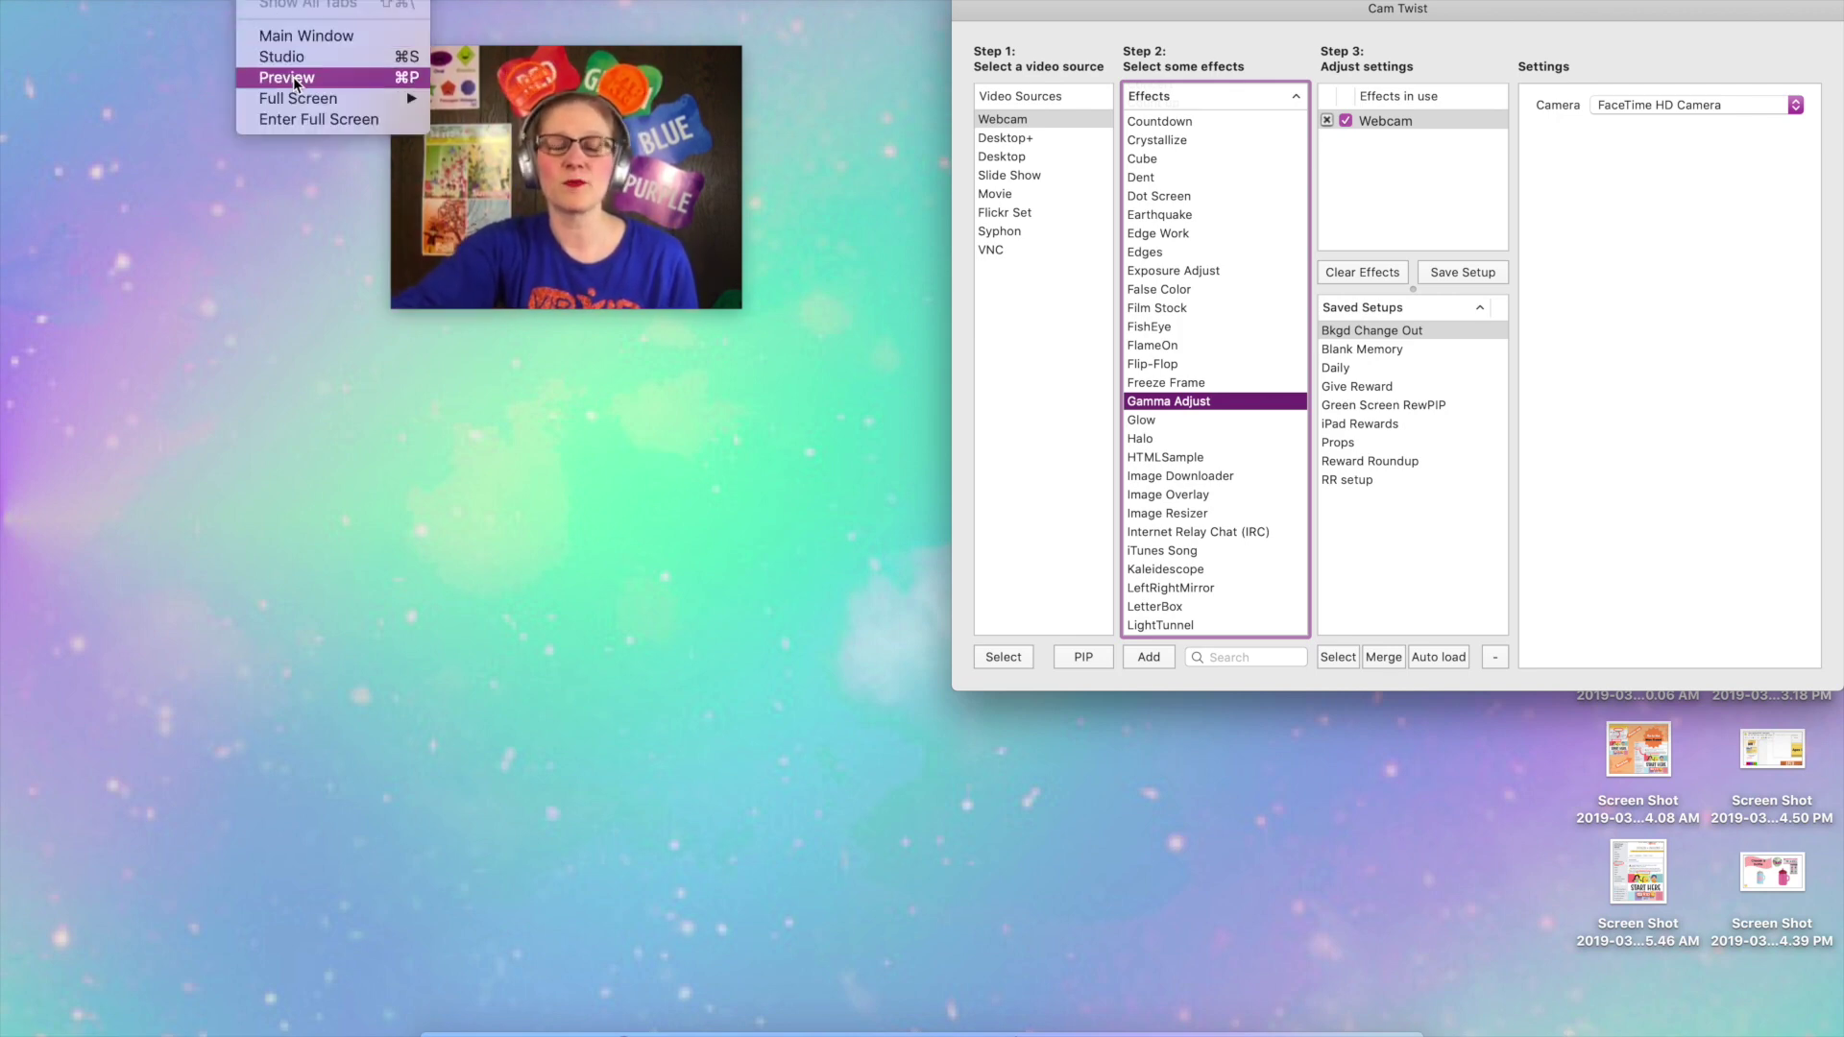
key(super+p)
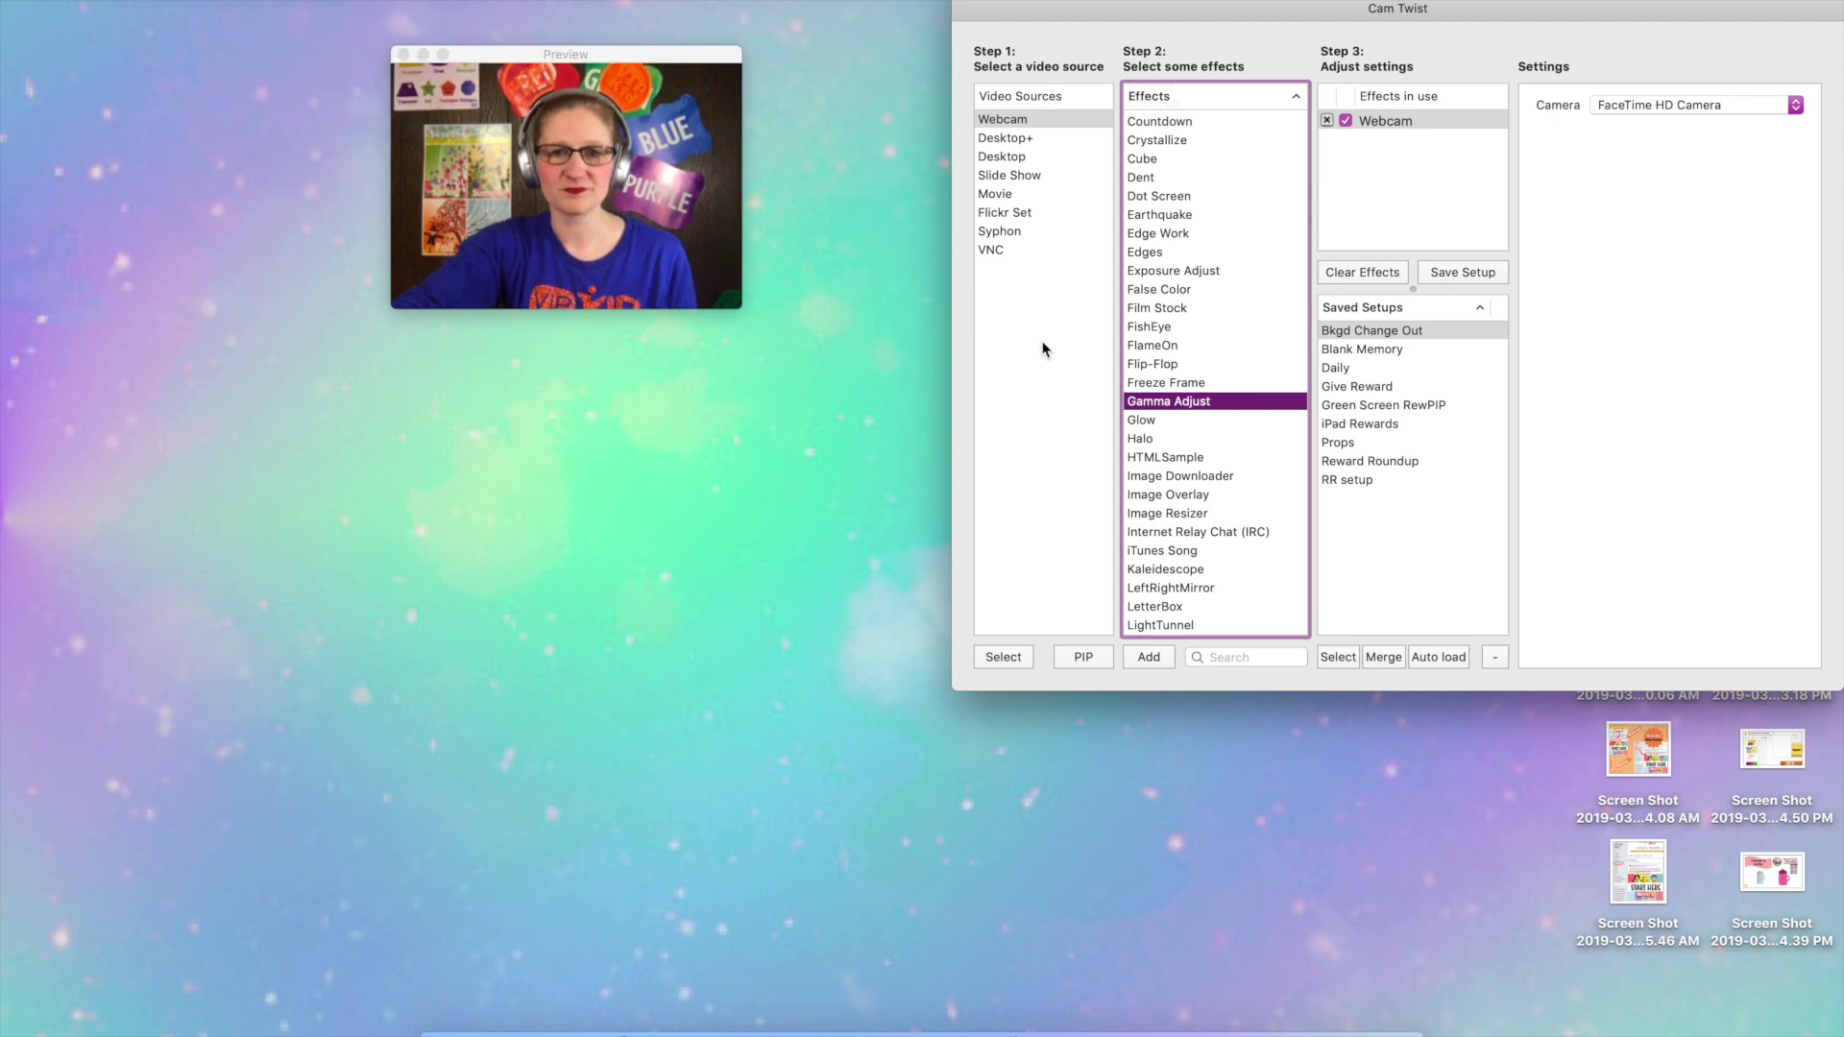
Add Gamma Adjust to the webcam with its amount lowered to about 0.27.
double_click(1183, 405)
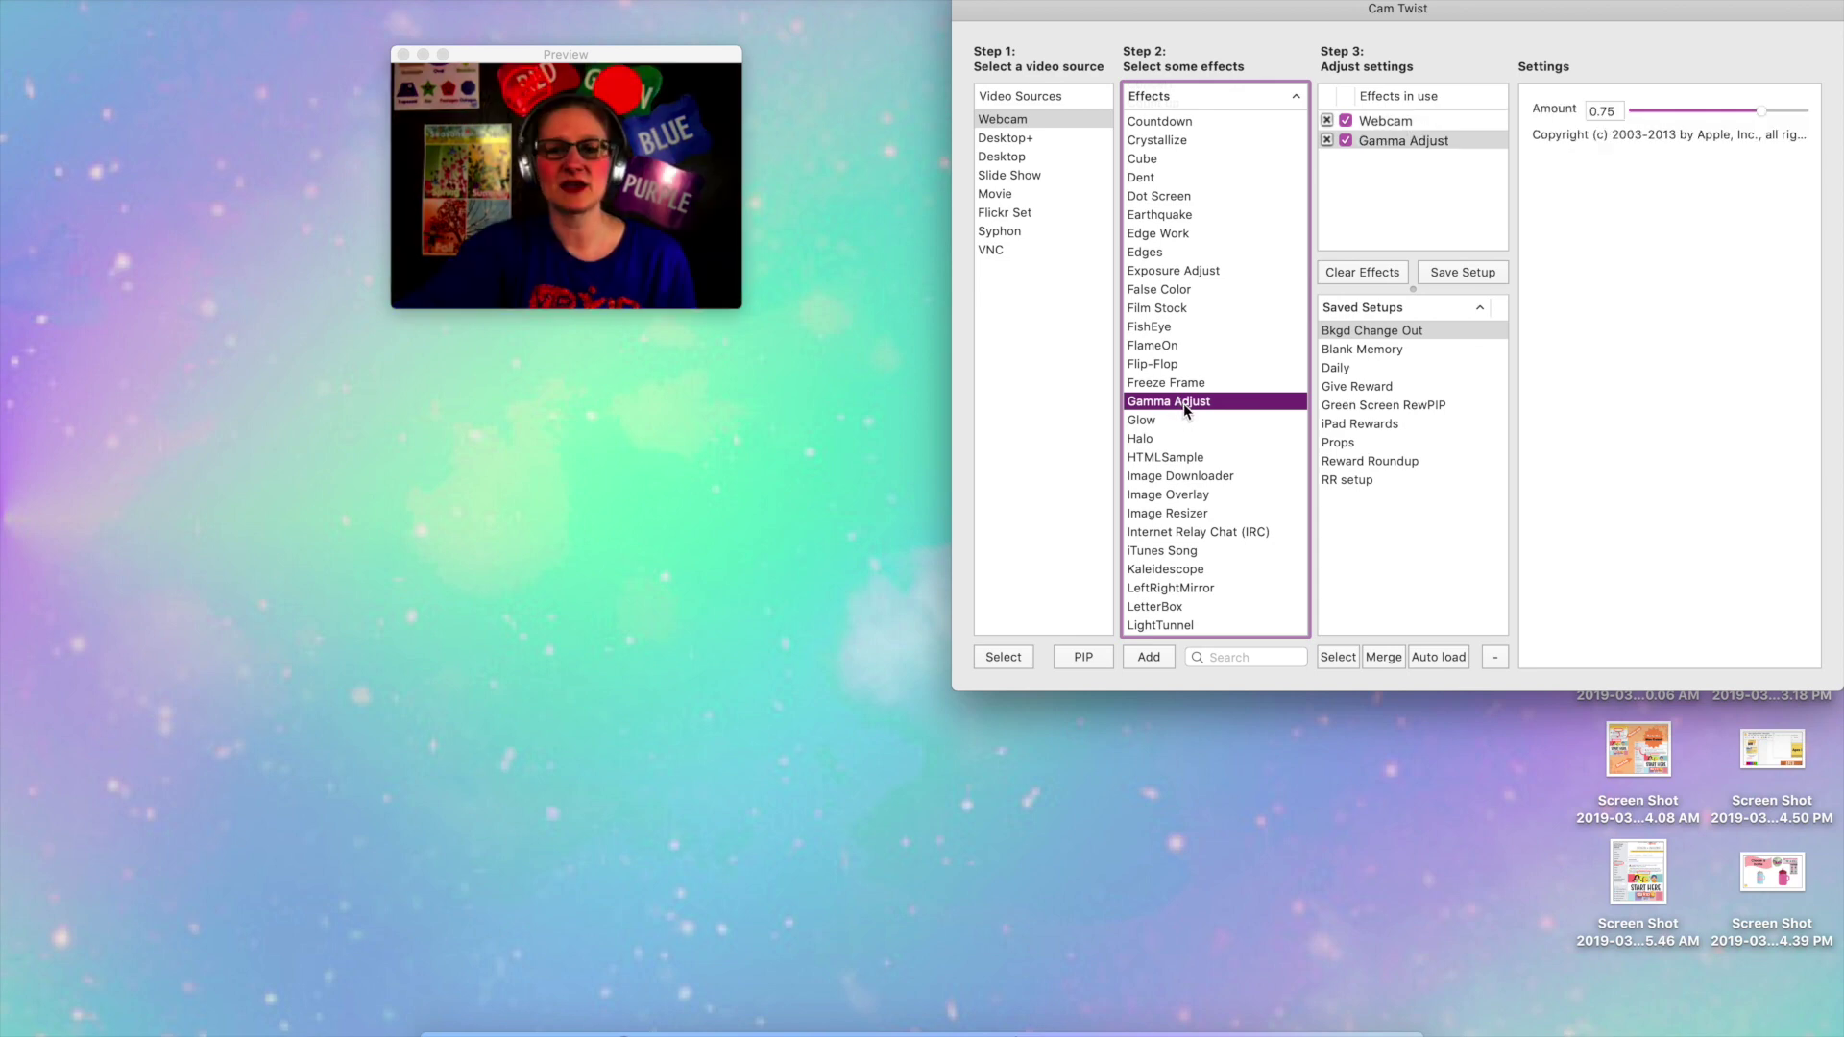
click(1758, 114)
drag(1758, 113, 1687, 120)
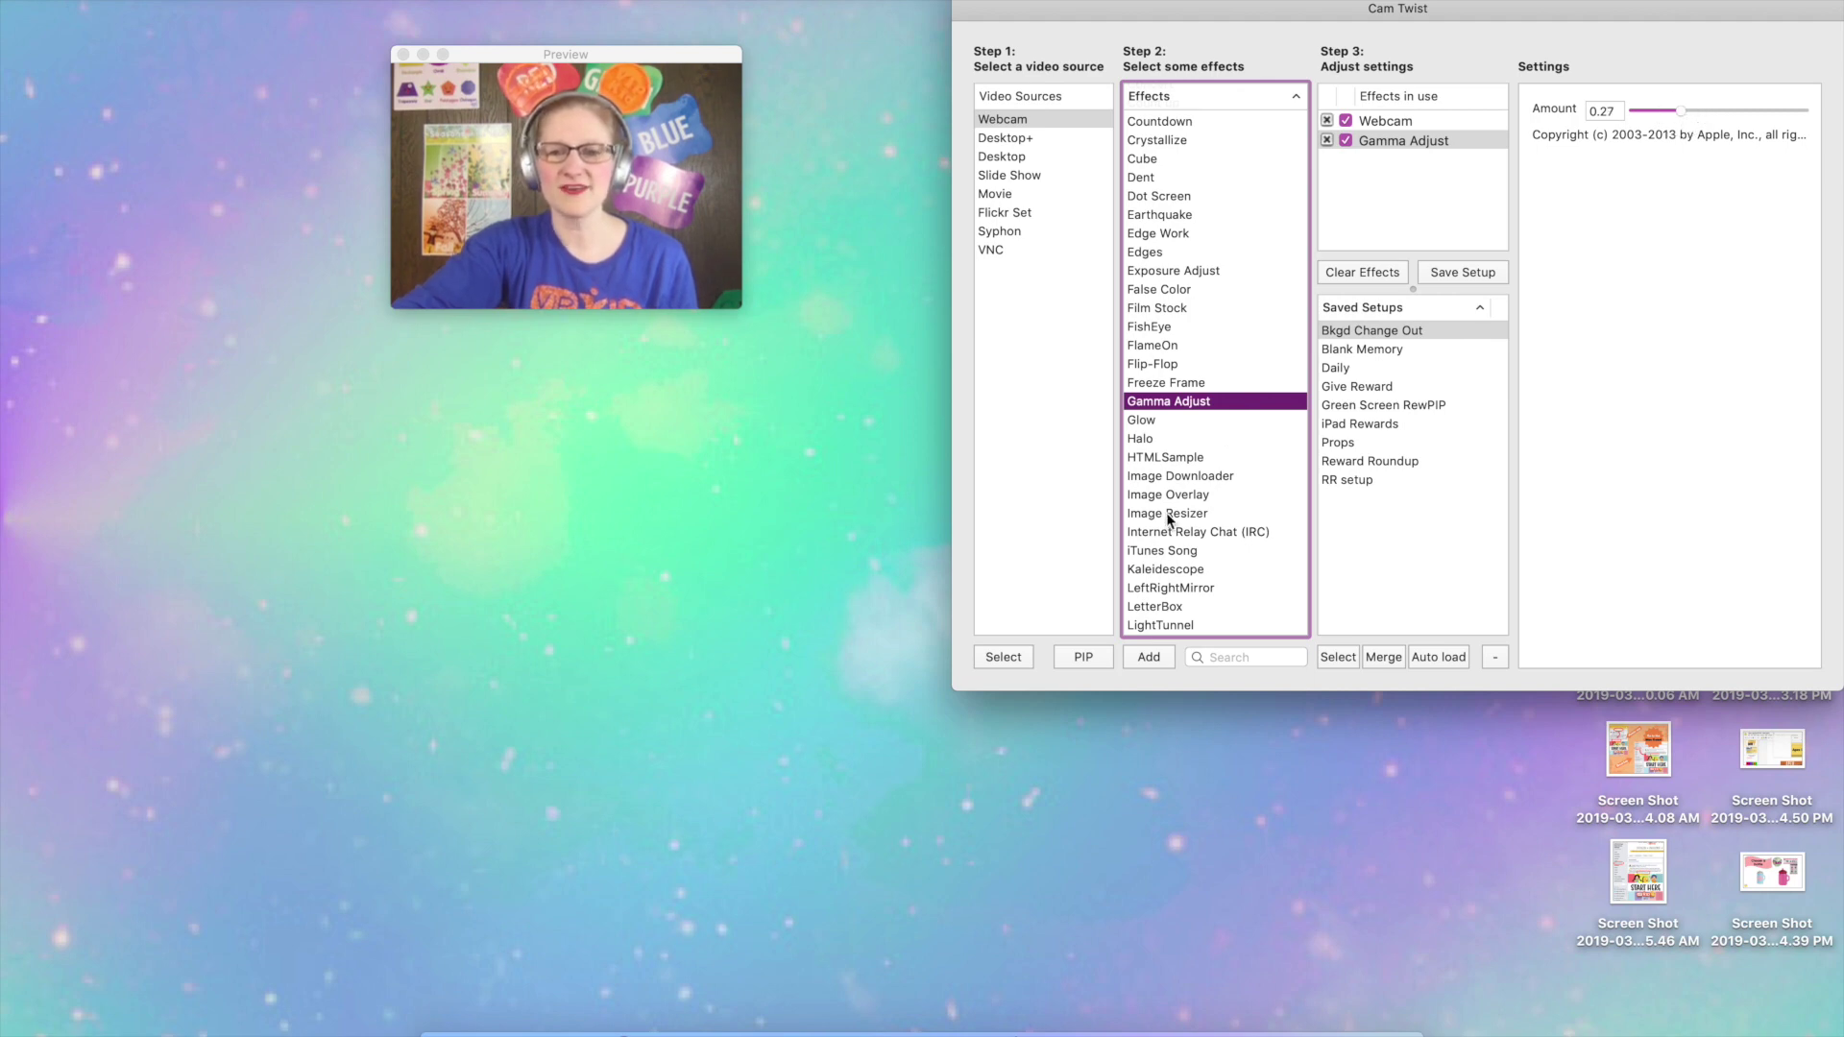
Add the Sharpen effect with its amount reduced to 0.24.
scroll(1167, 516, down, 5)
scroll(1168, 520, down, 8)
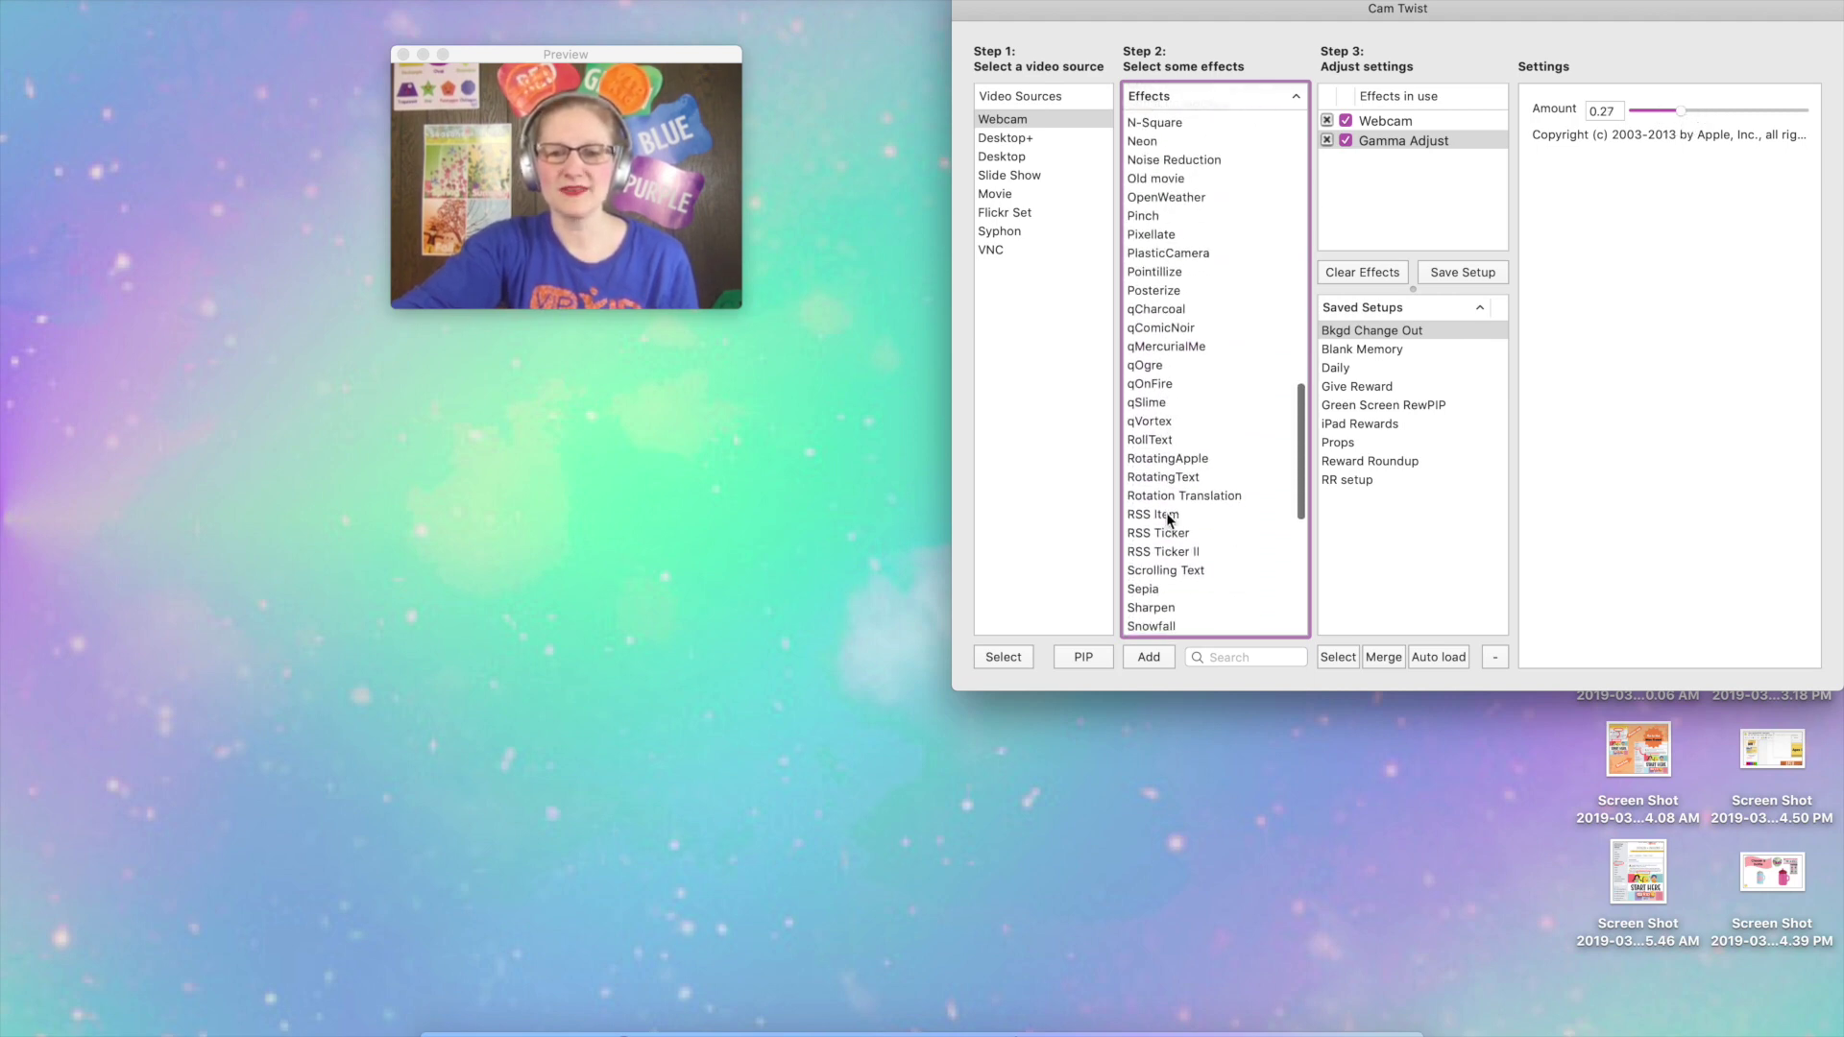
double_click(1159, 418)
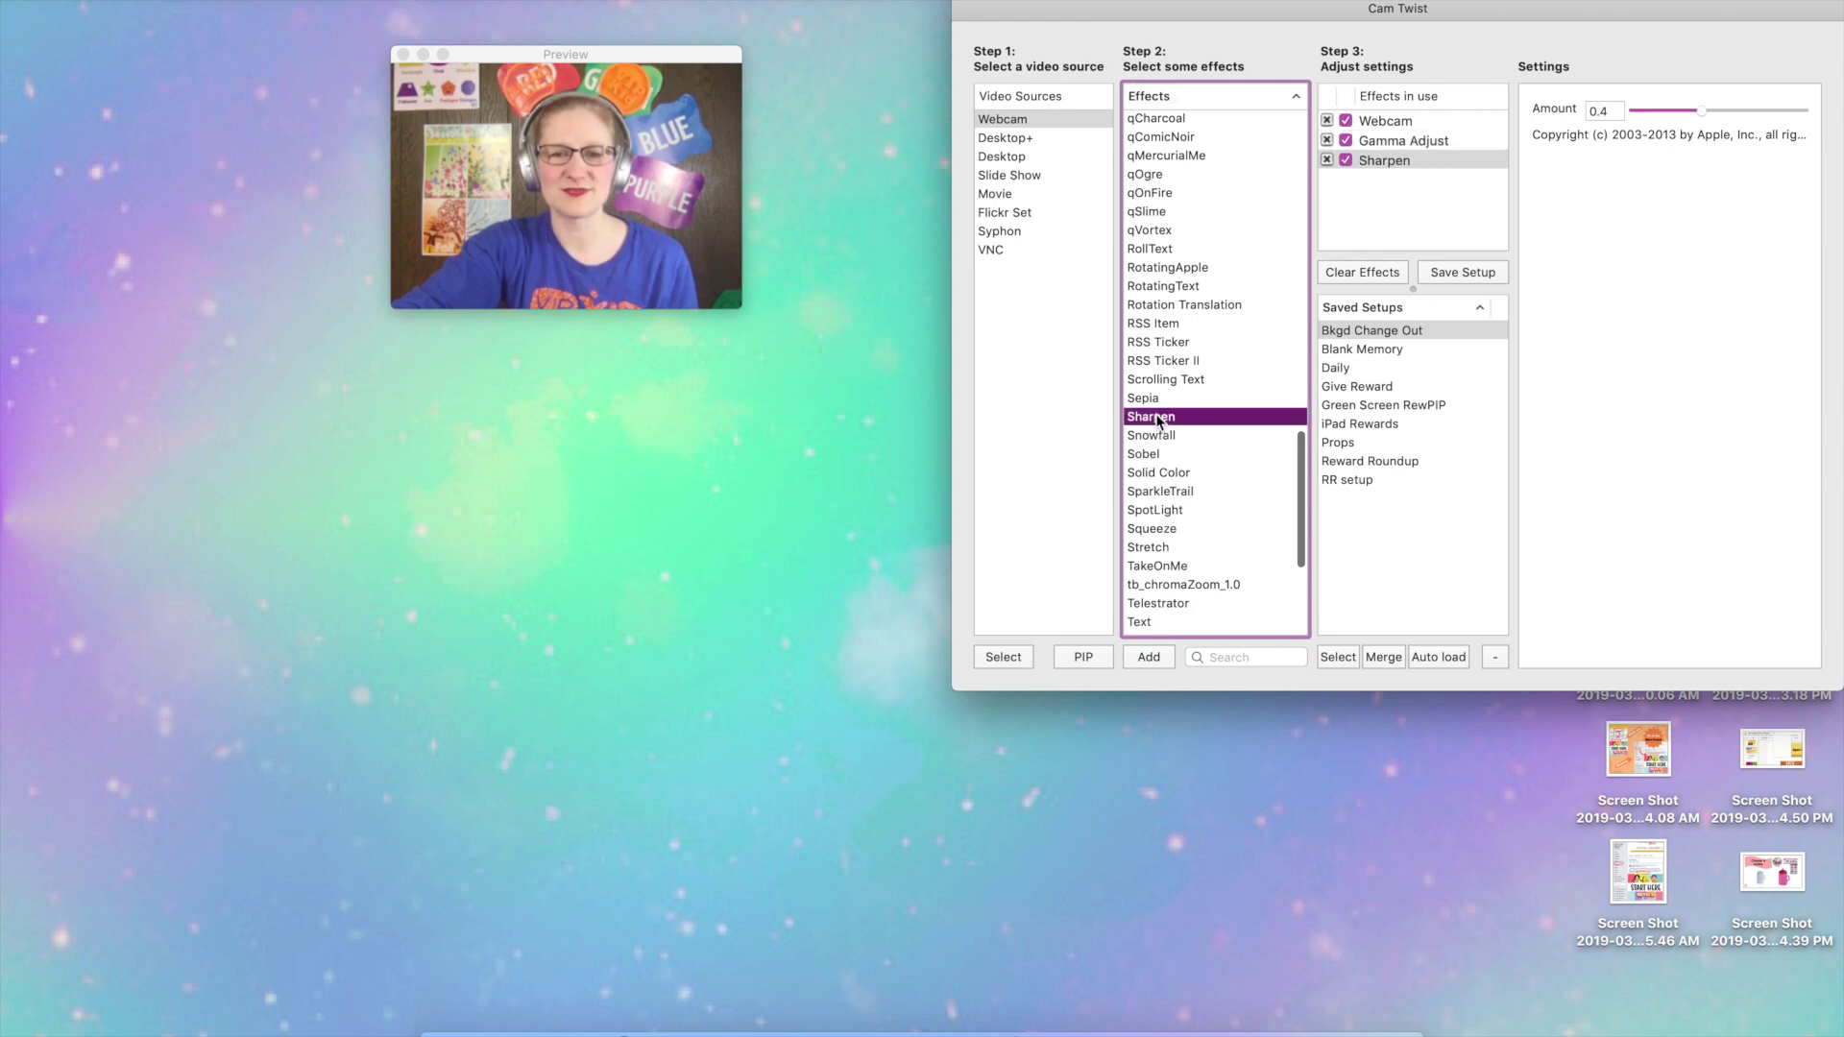
drag(1702, 113, 1678, 118)
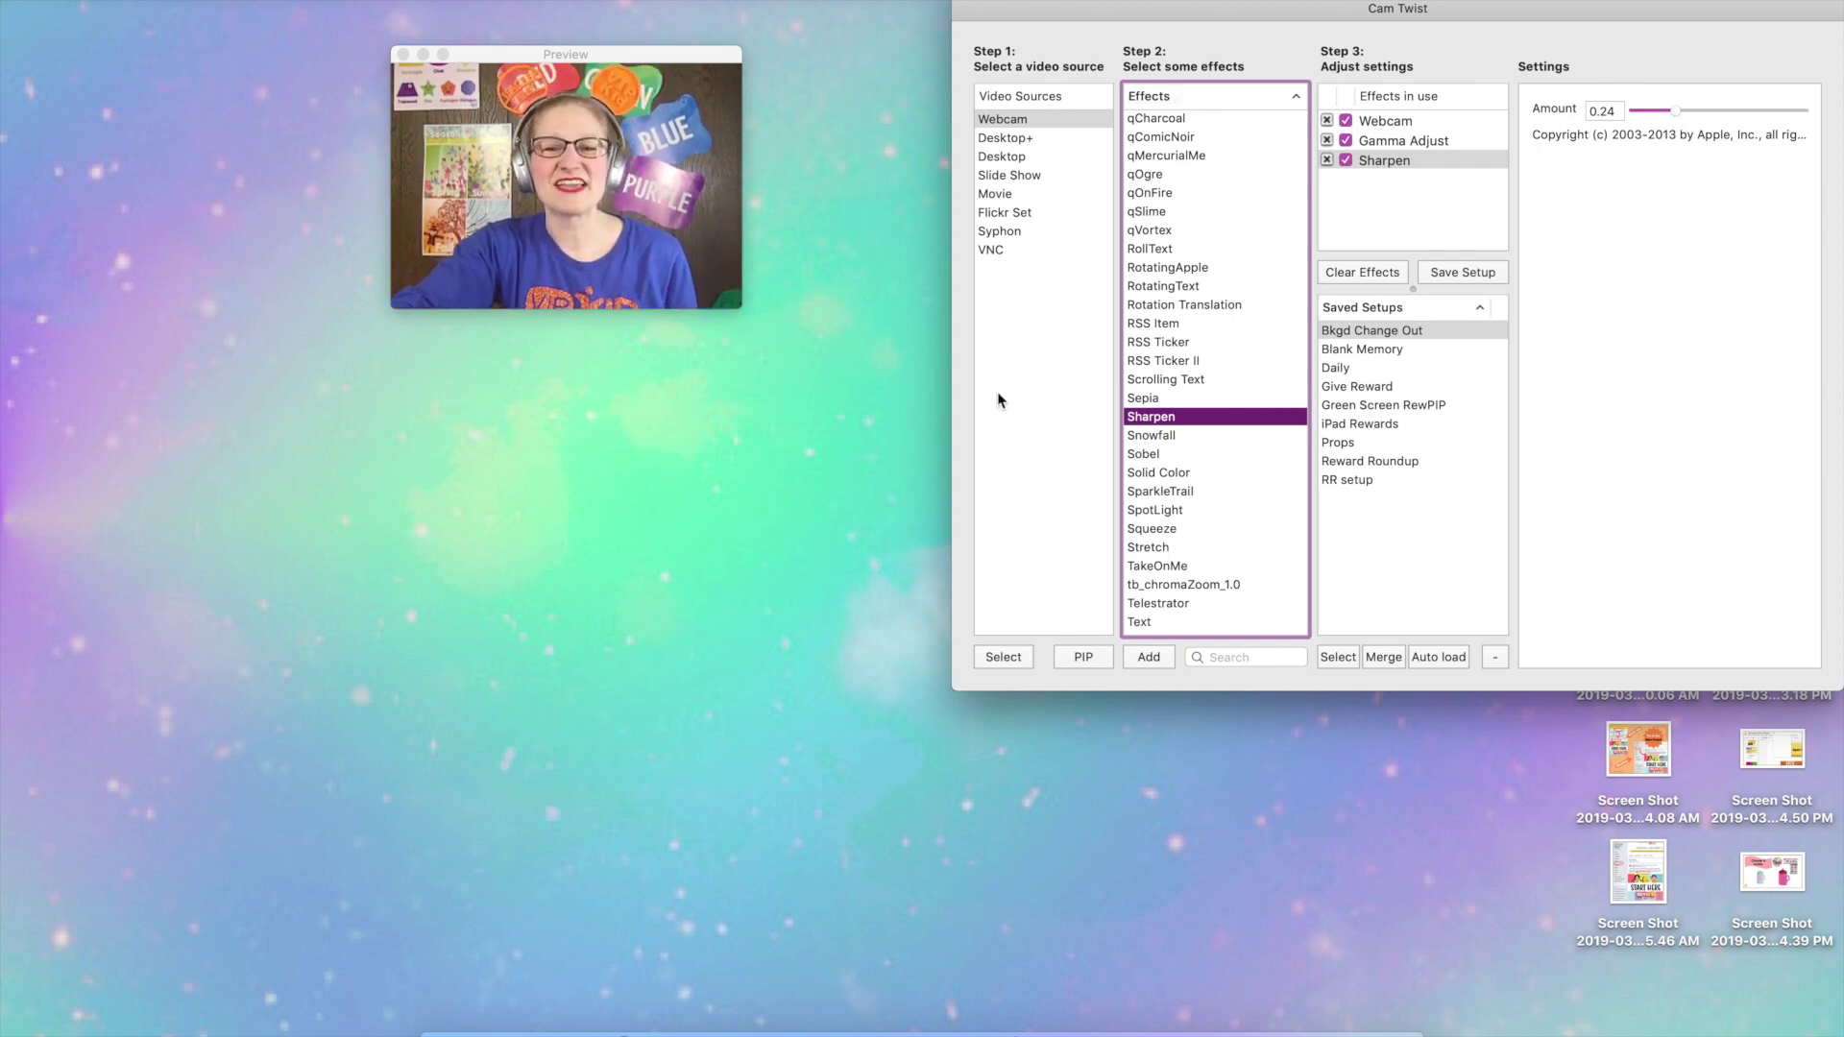
click(1047, 435)
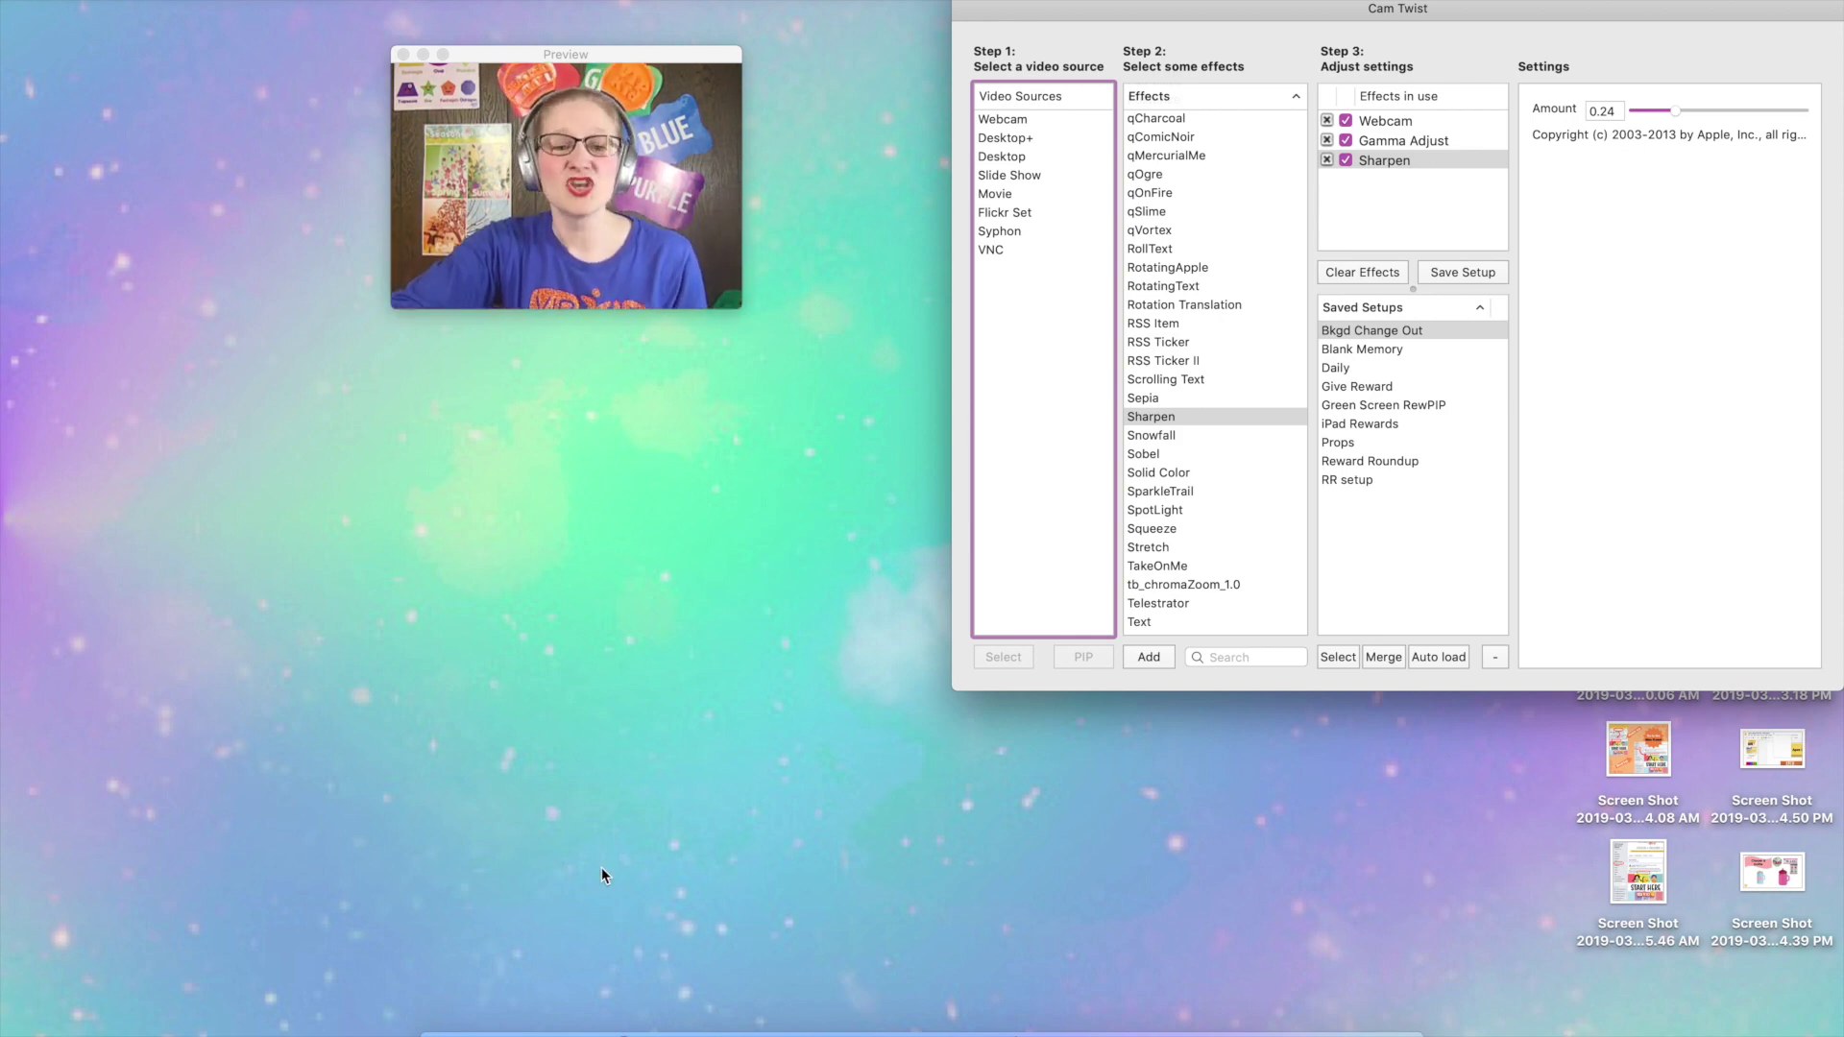
Bring up Safari's Dock menu to open a new browser window.
right_click(558, 1028)
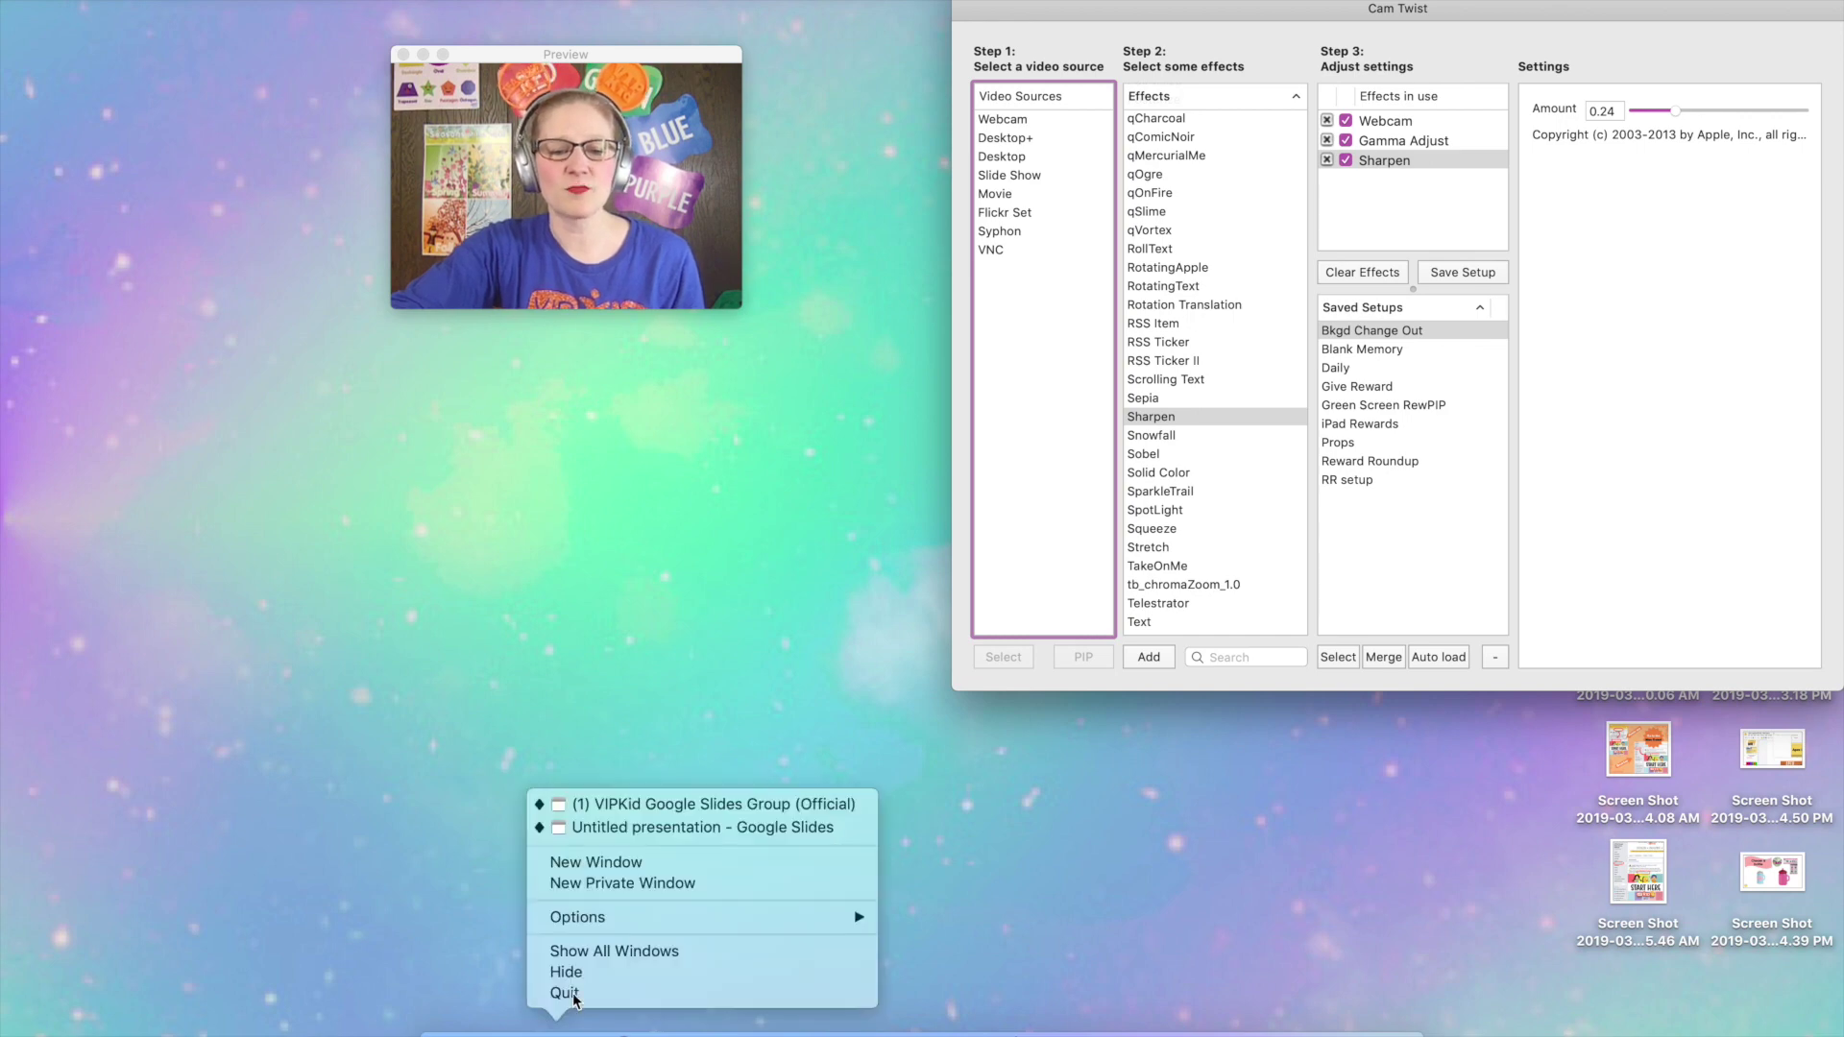
In a new Safari window, go to My Drive and create a new Google Slides presentation.
click(630, 862)
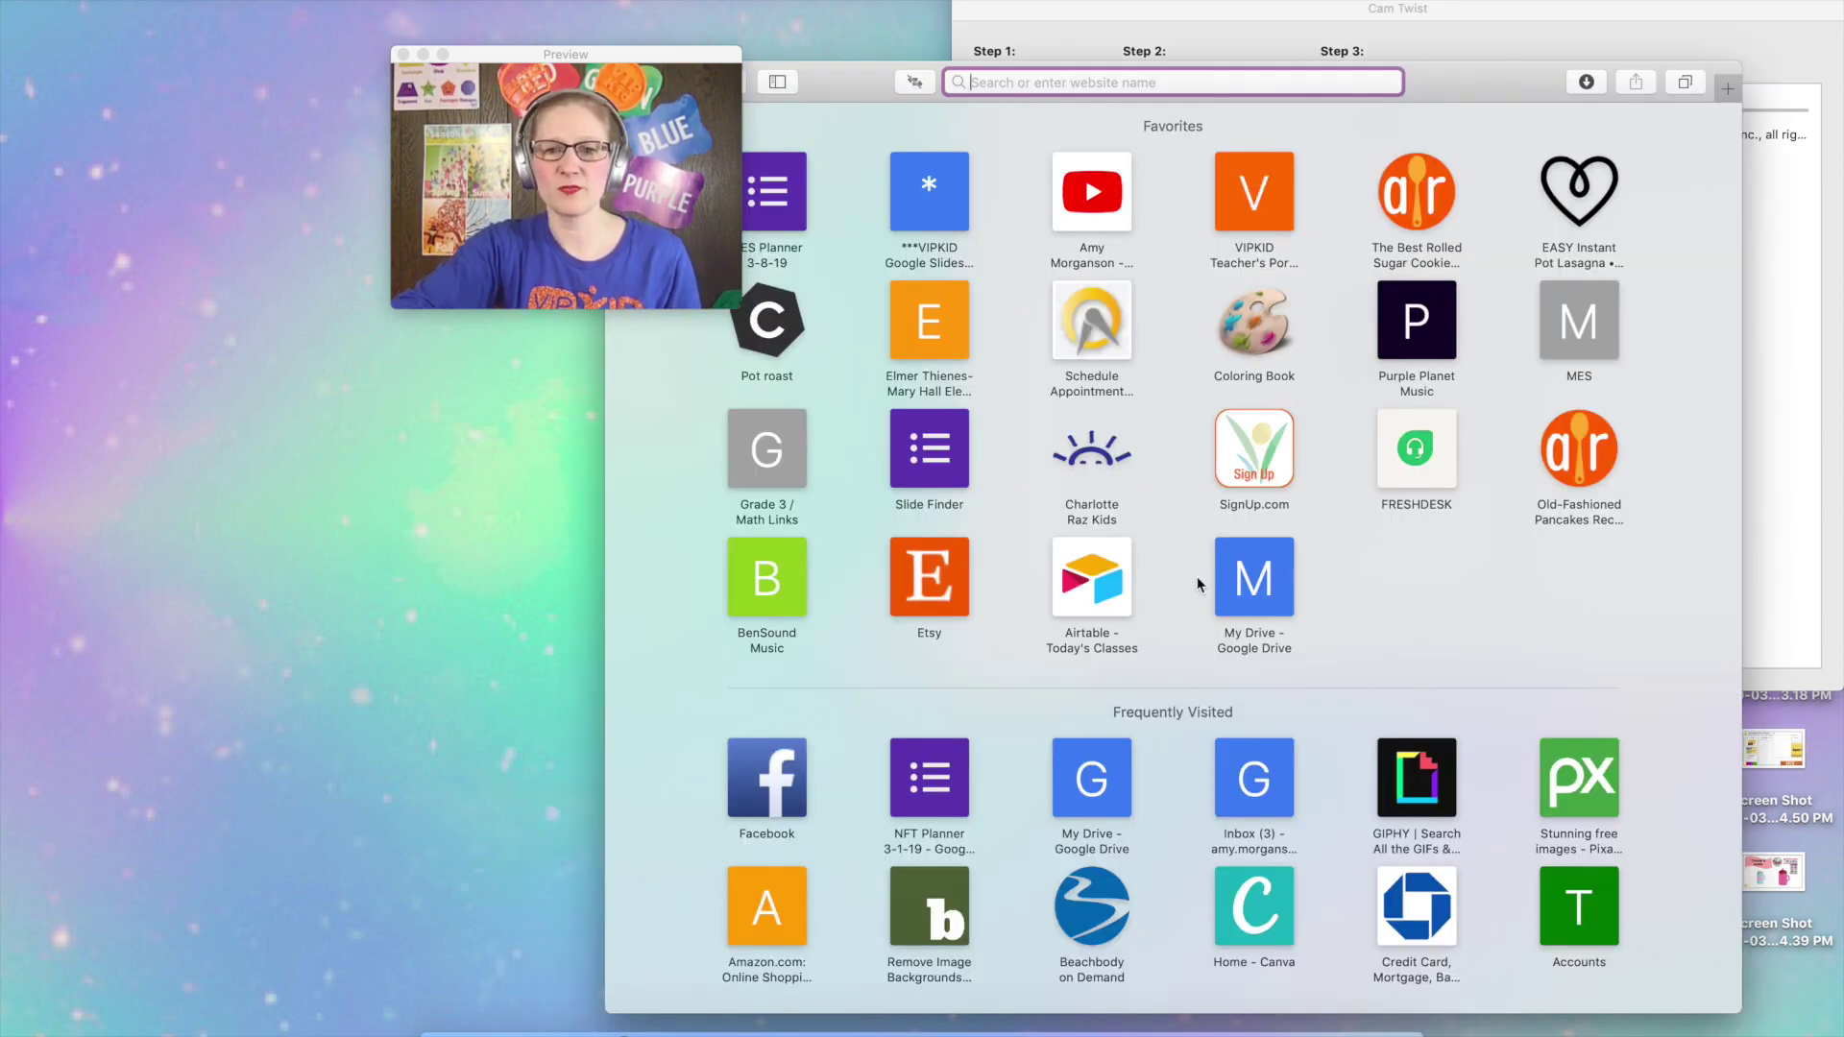
click(1255, 579)
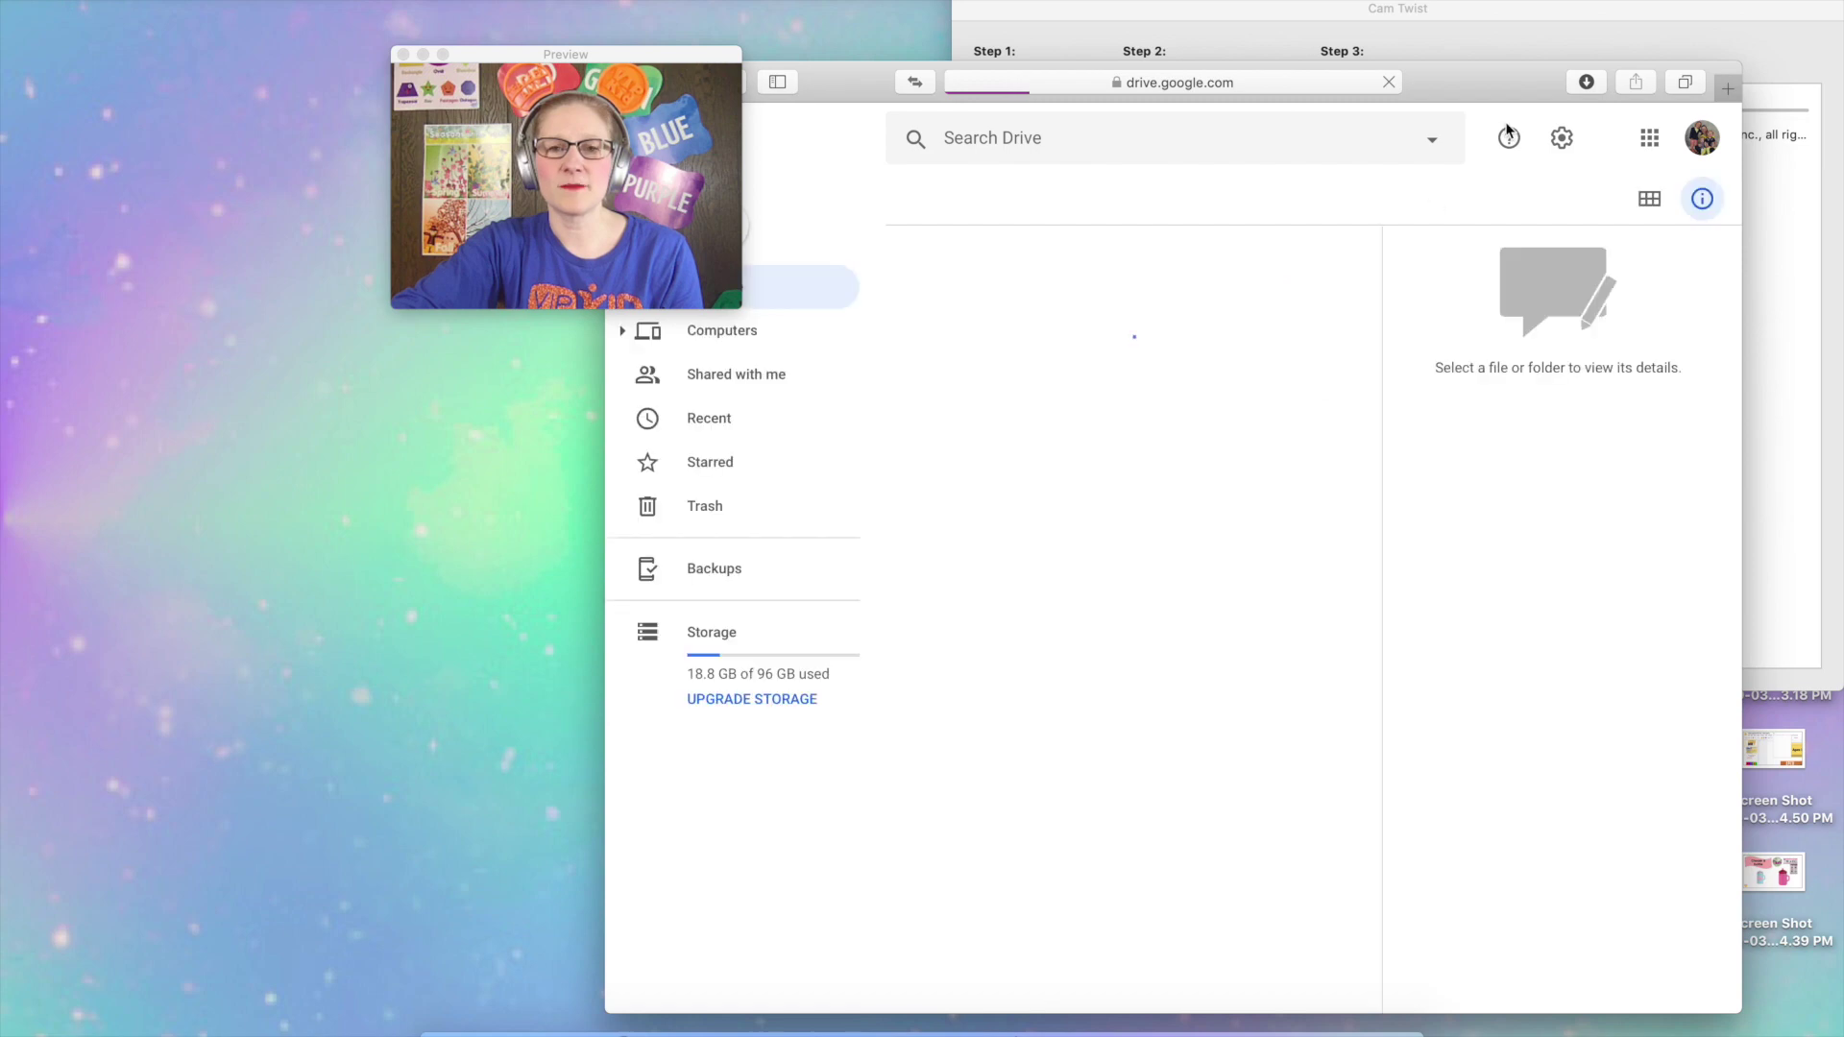
drag(1502, 83, 1581, 49)
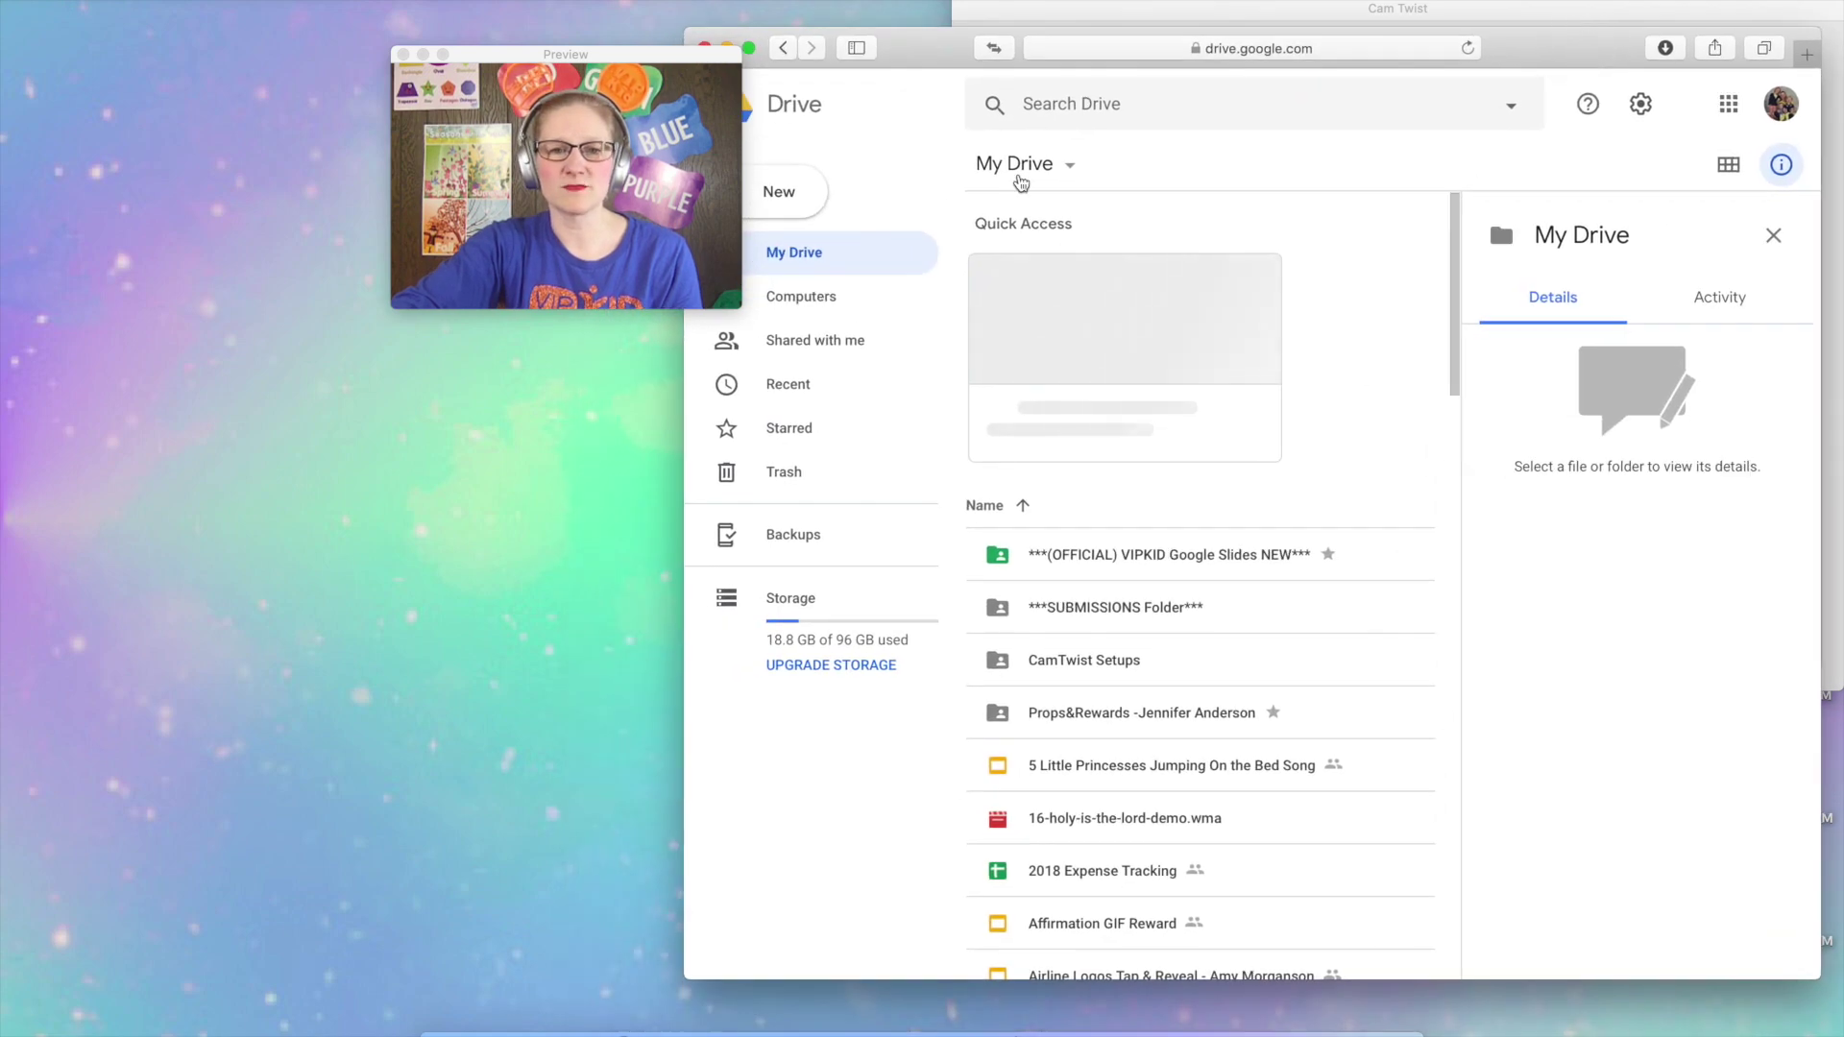
click(783, 191)
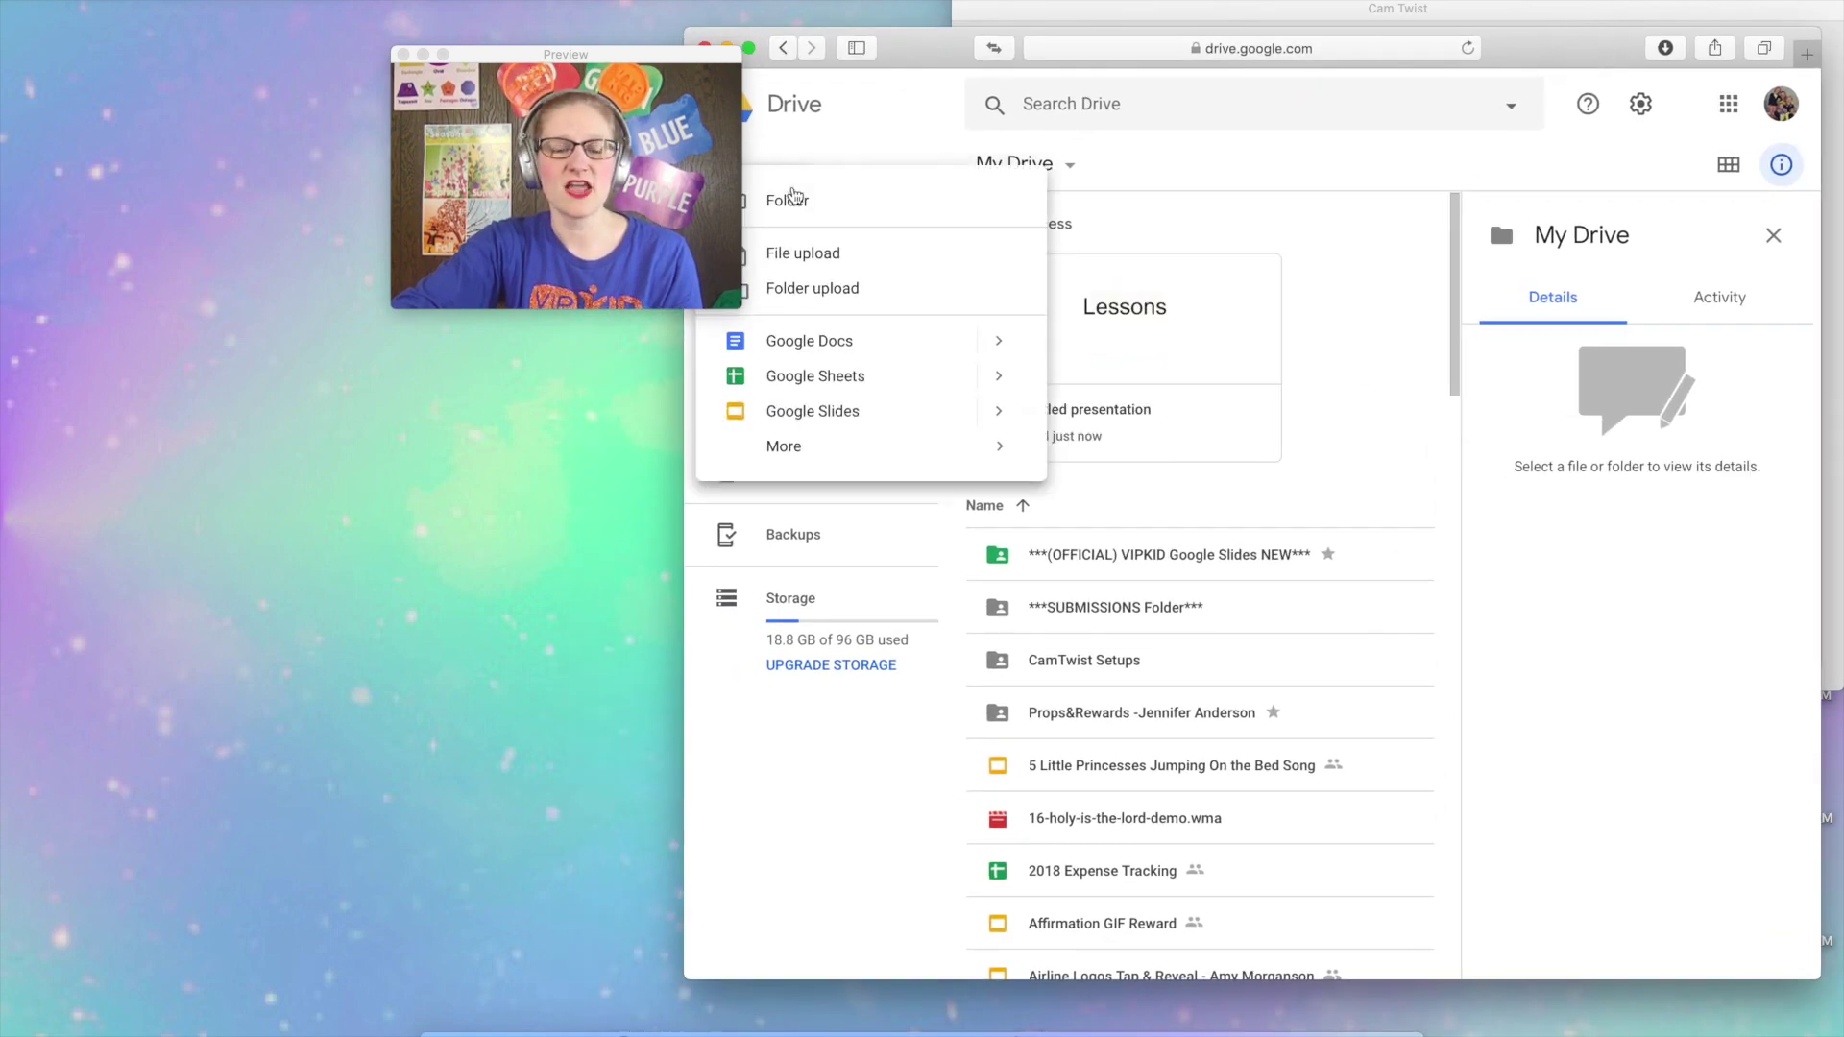
click(794, 415)
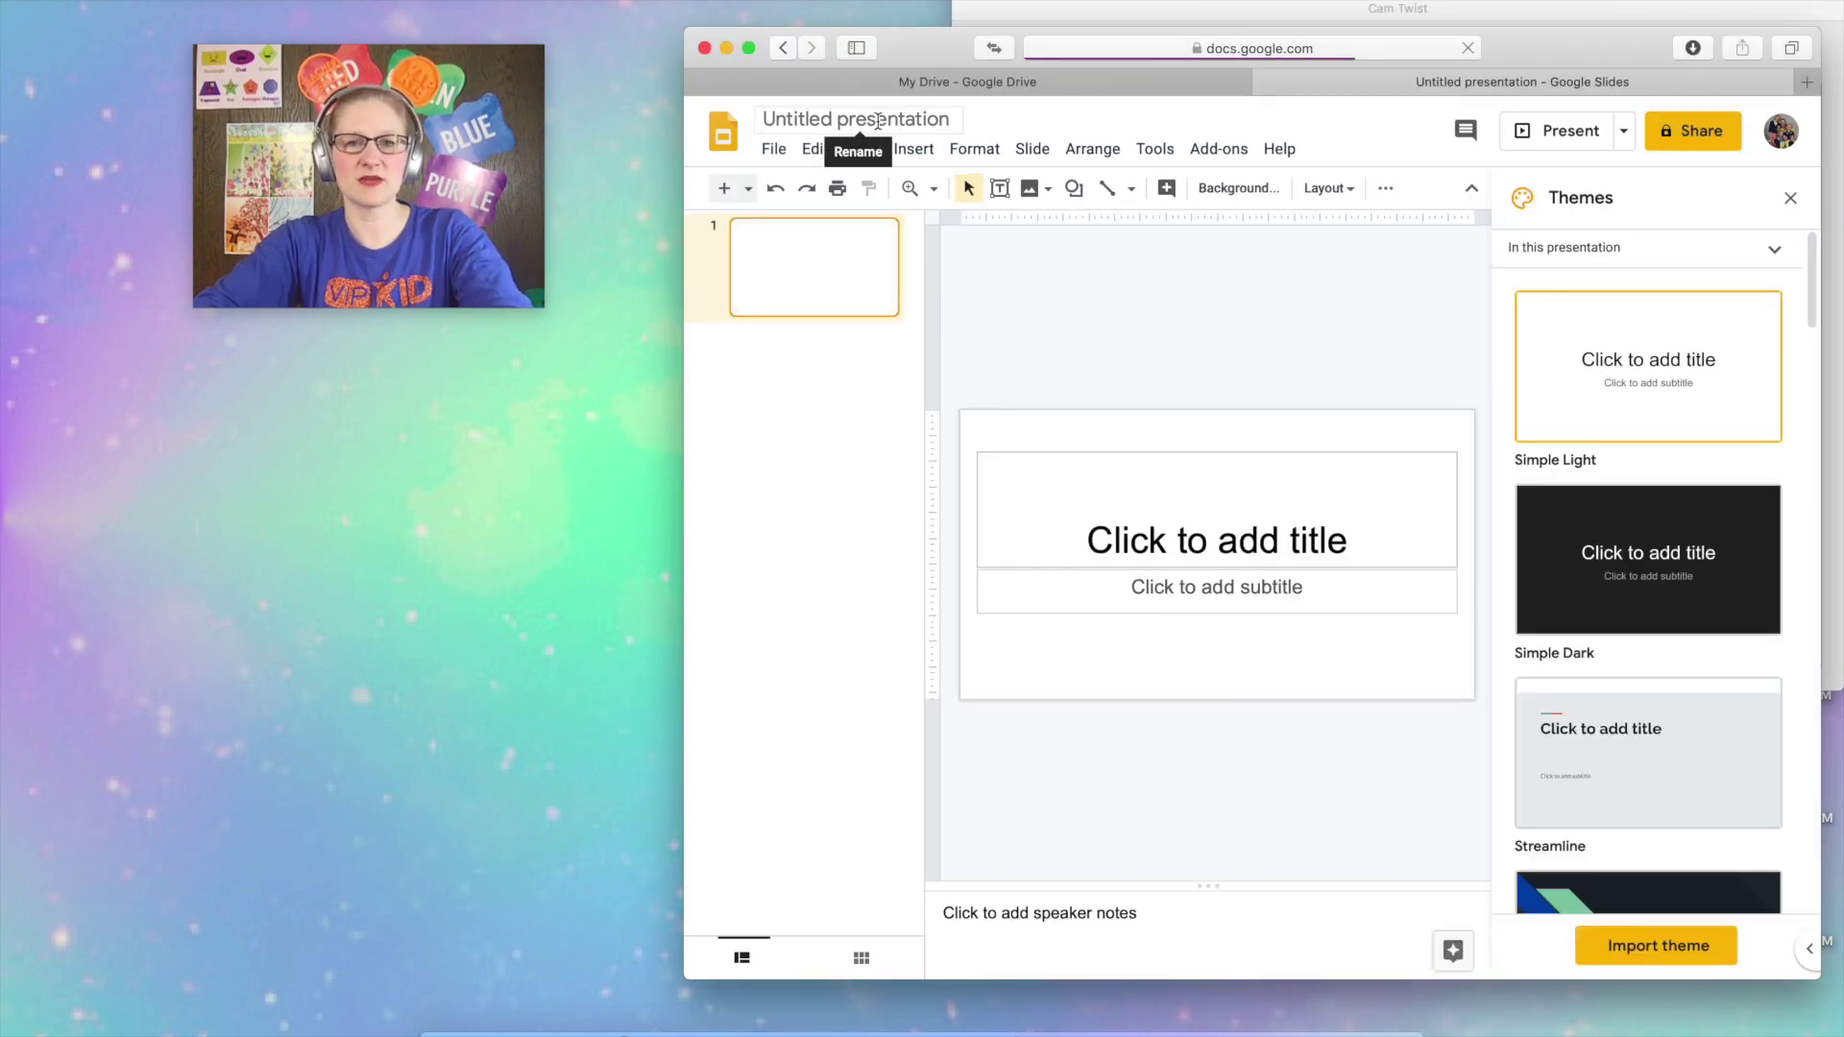
Name the presentation 'Blank Rewards (2)', title the slide 'Rewards', delete the subtitle and close Themes.
click(878, 120)
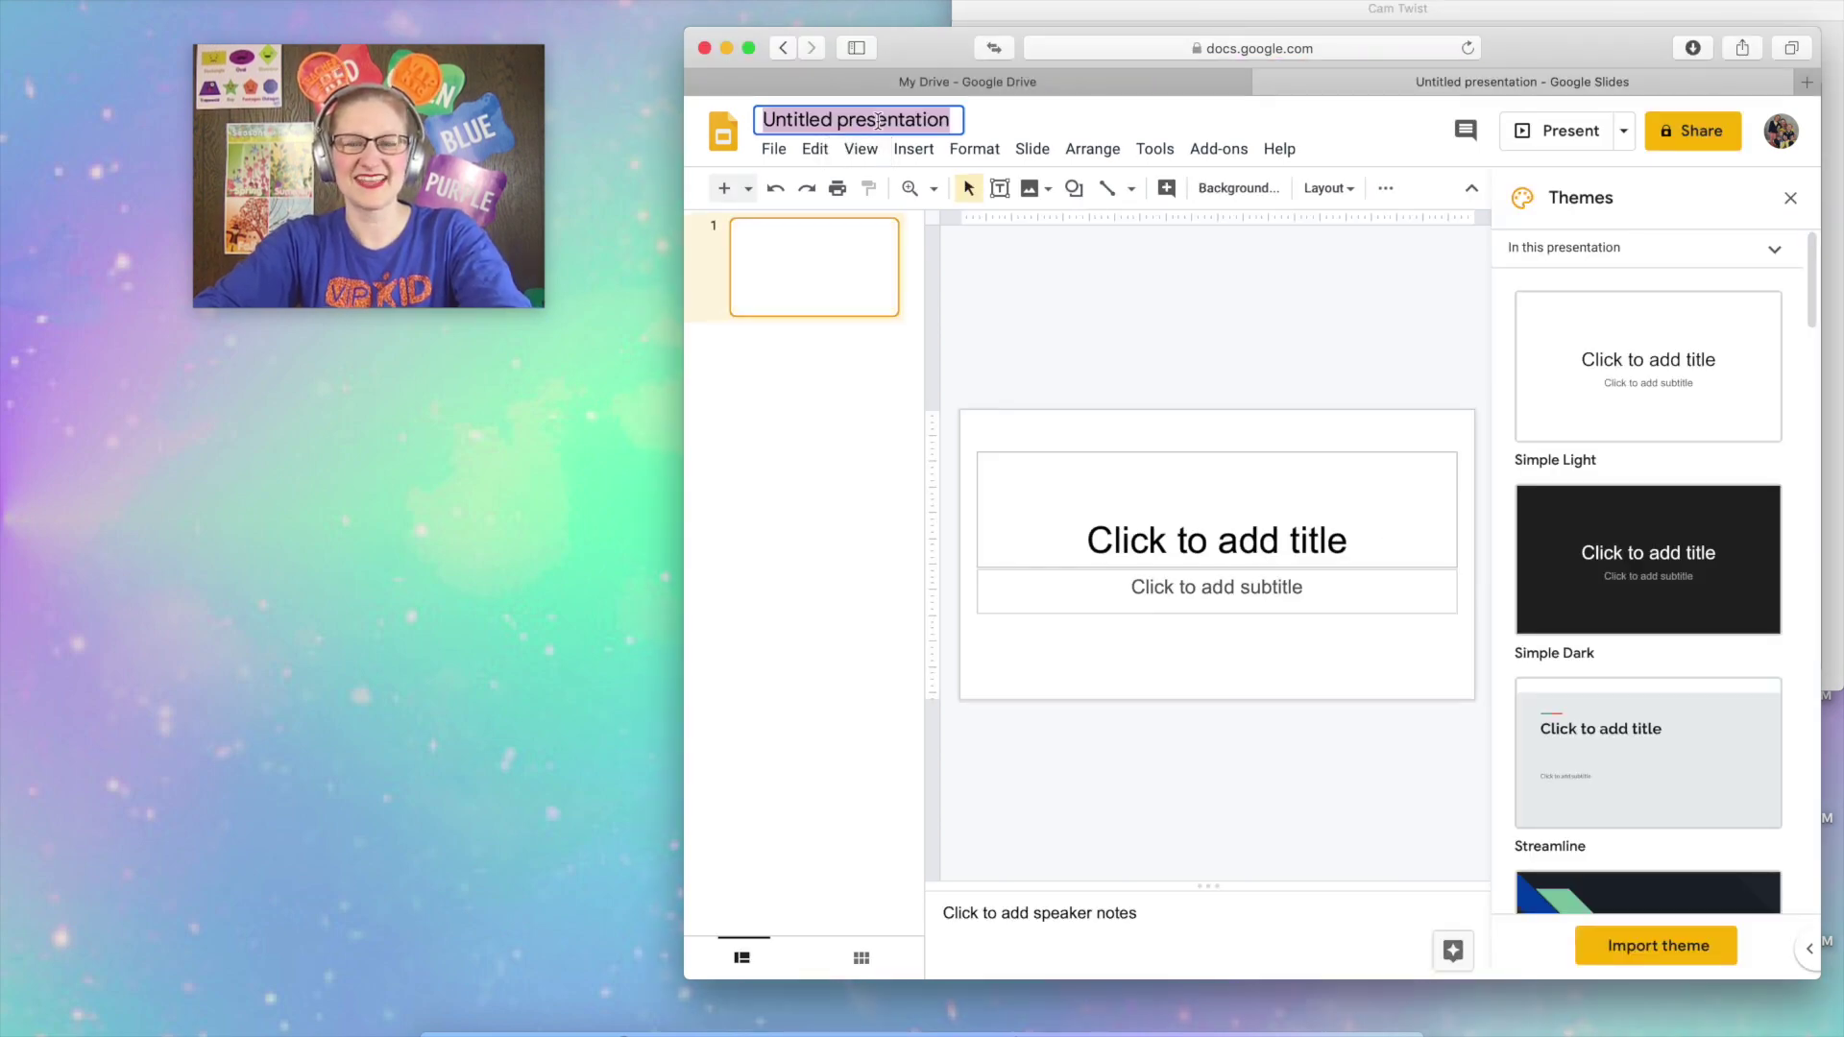
text(Blank Rewards (2))
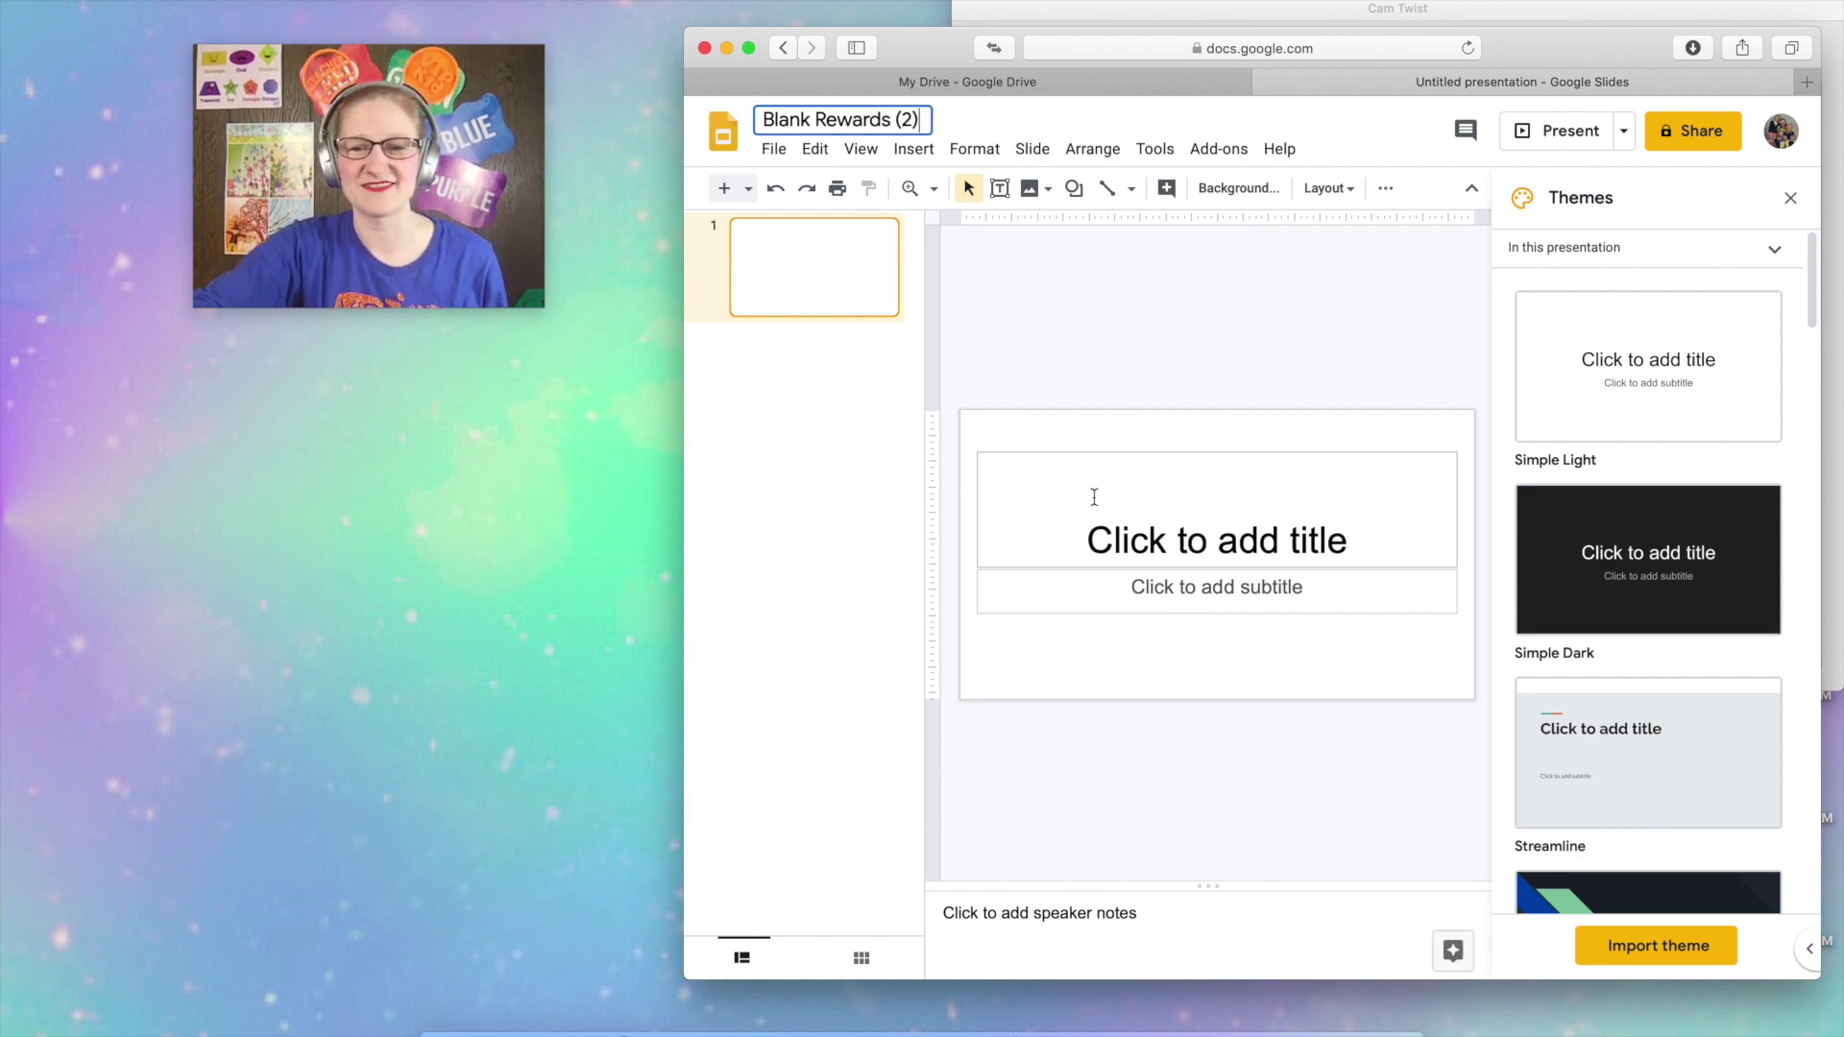
click(1177, 555)
text(Rewards)
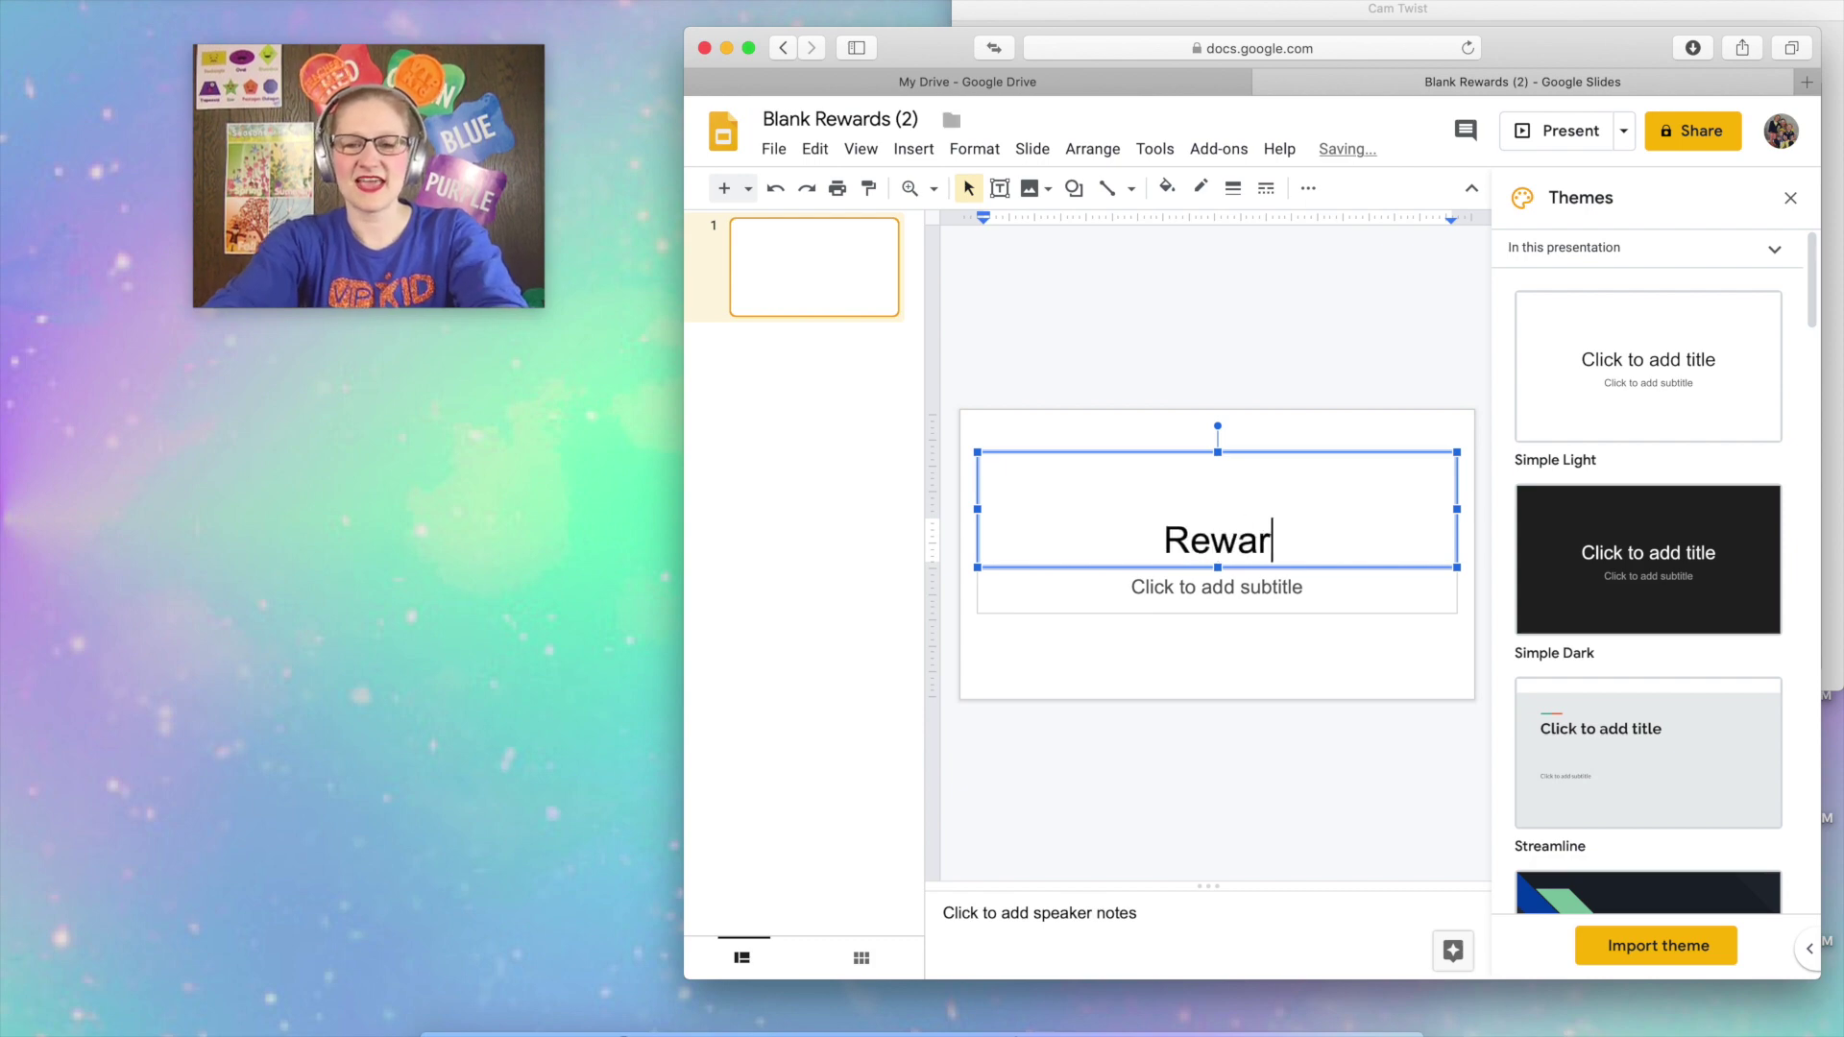
click(1220, 612)
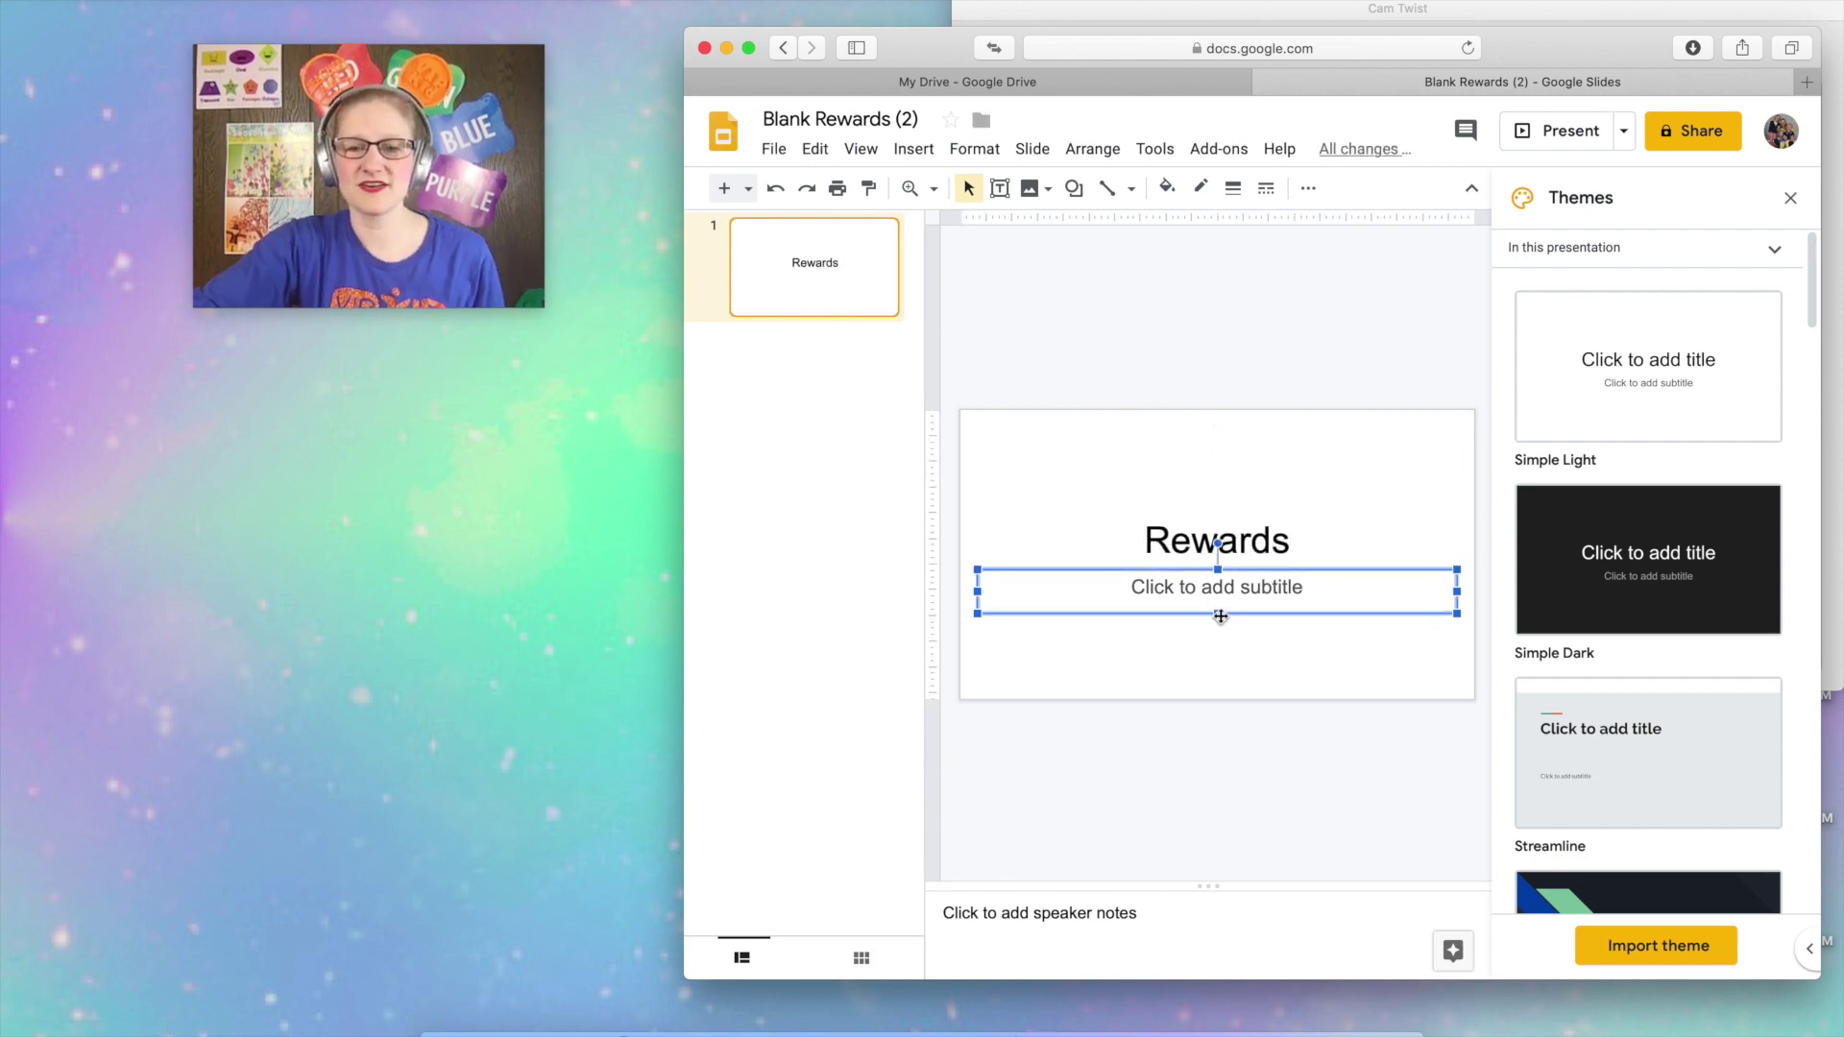
key(Delete)
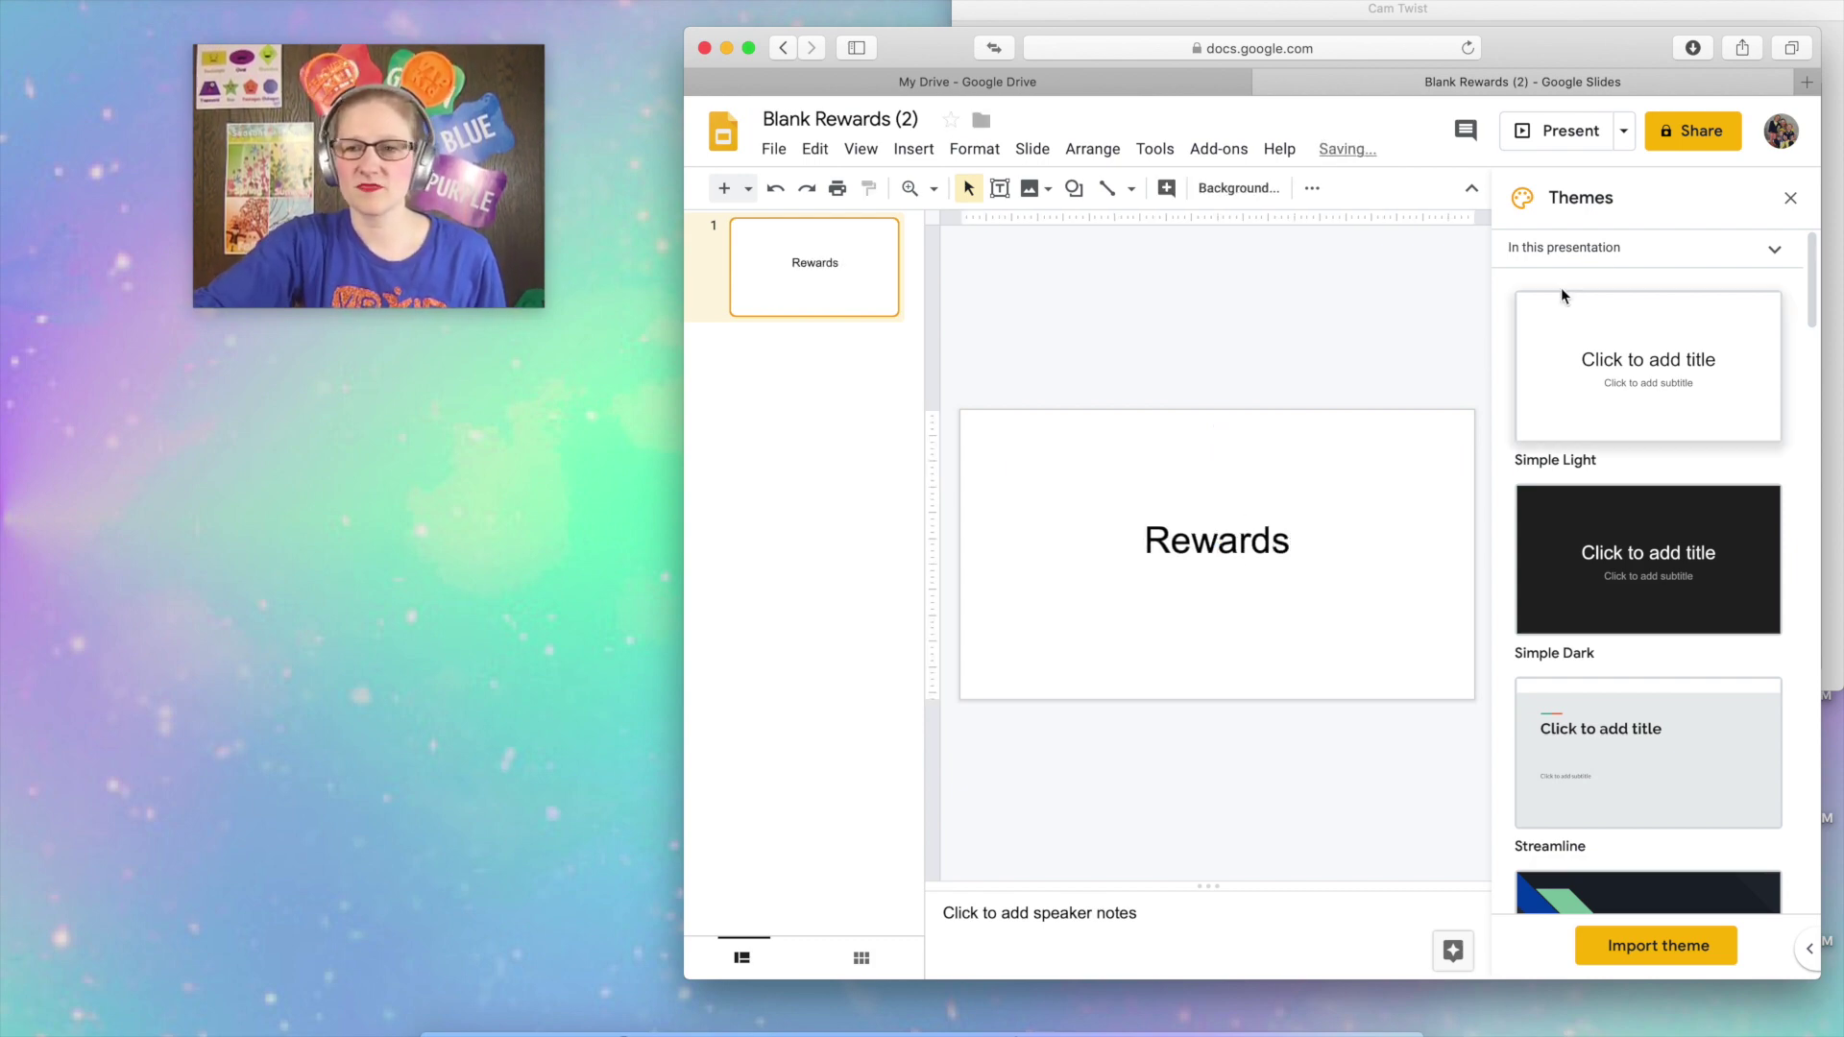
click(1790, 198)
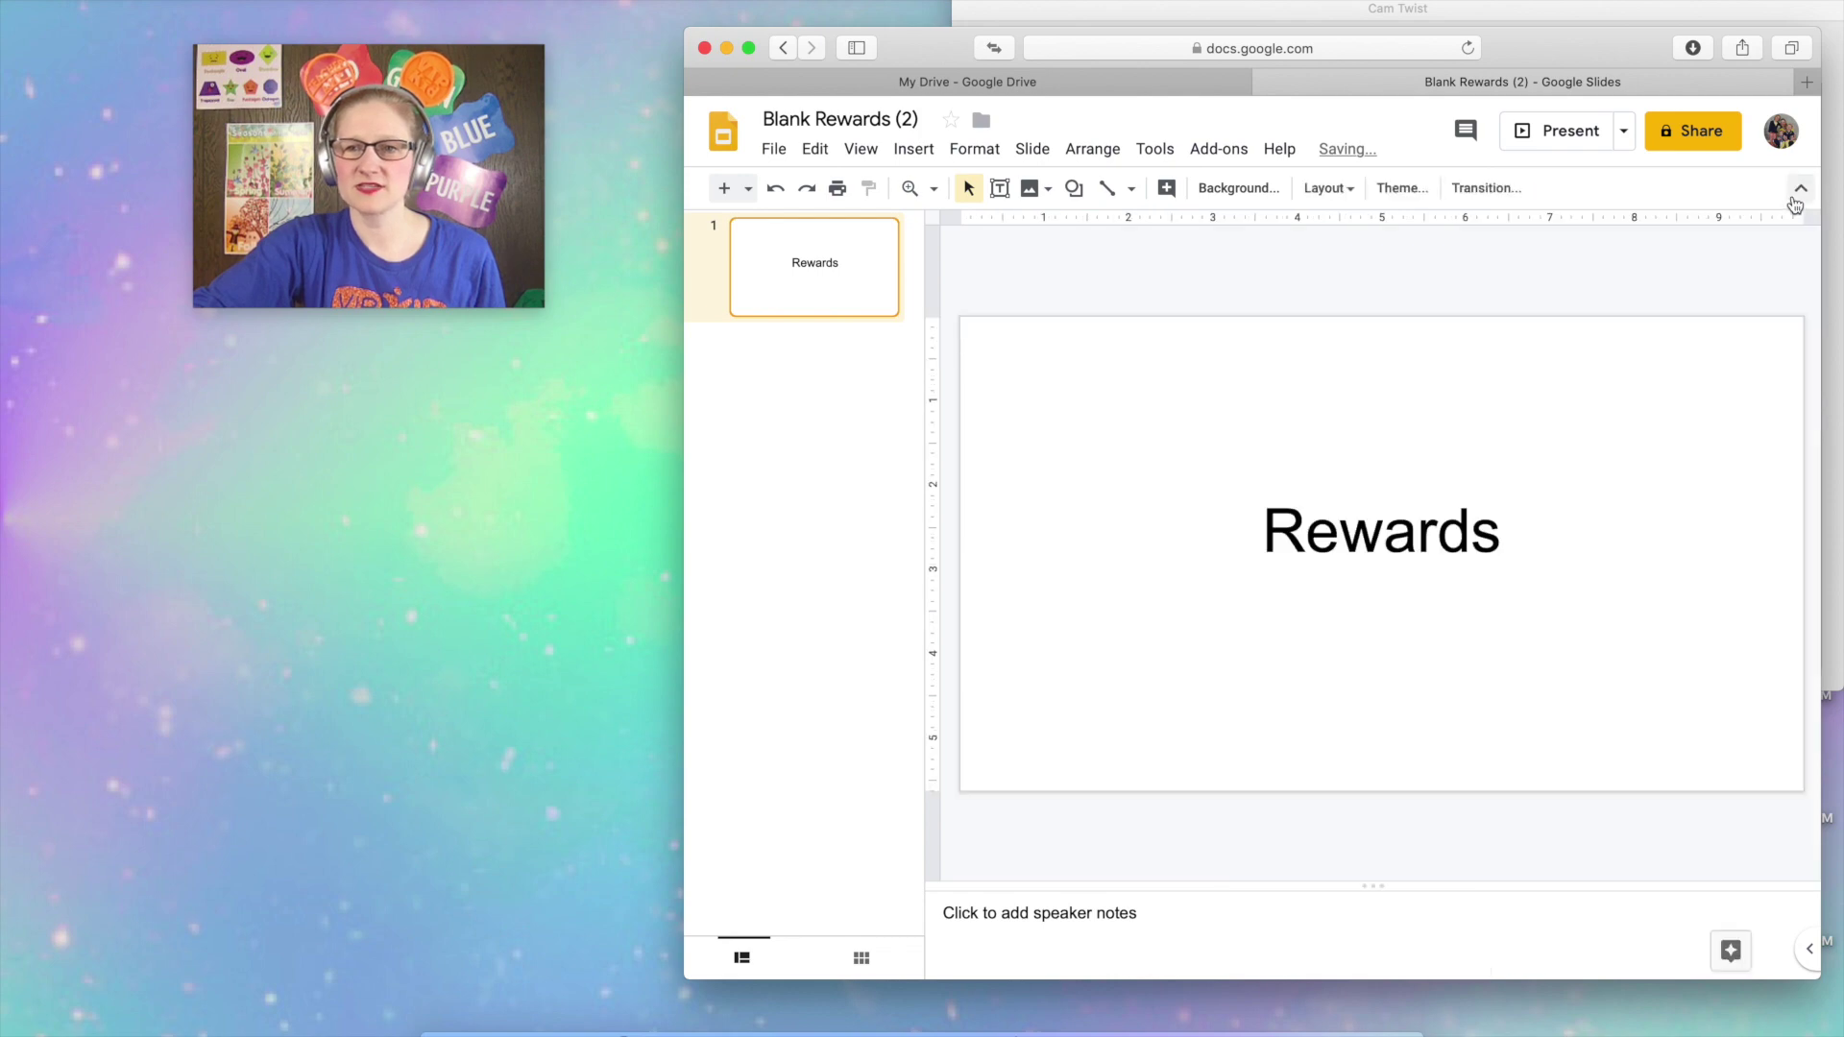
click(1624, 135)
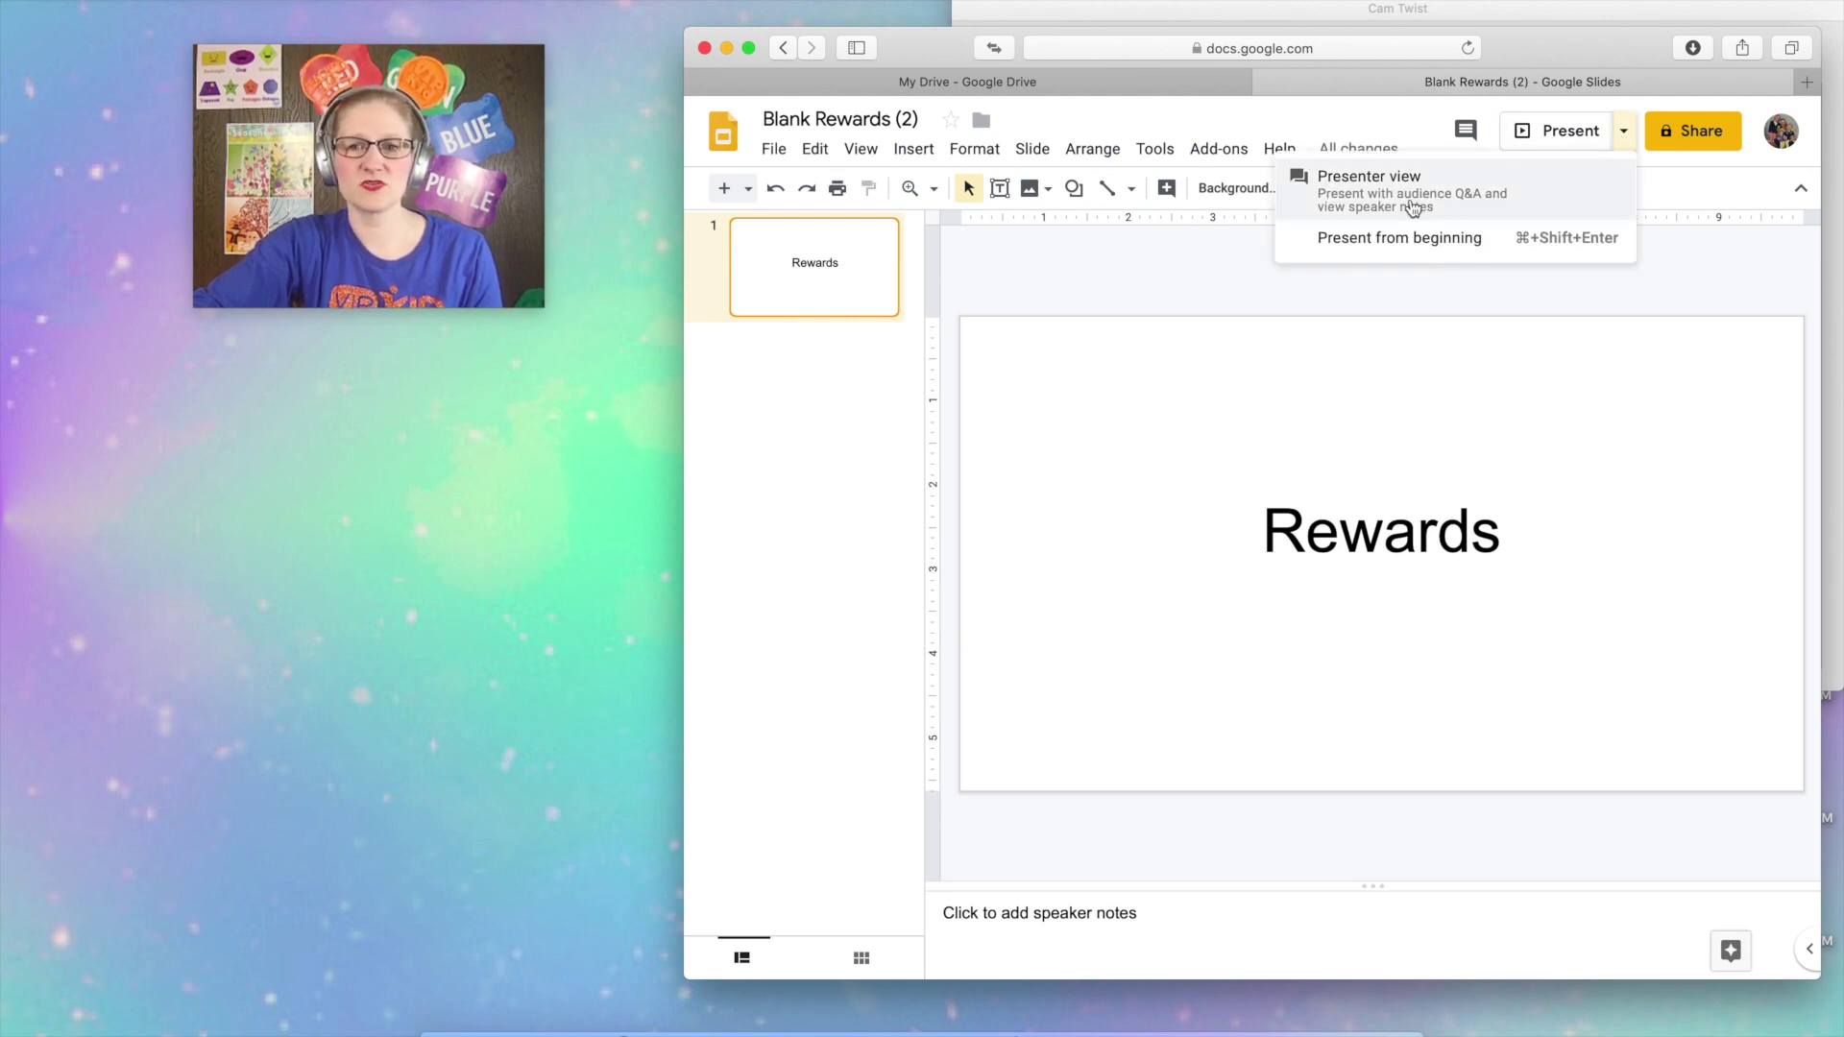
Start the Rewards slideshow, shrink its window and place it left beside CamTwist.
click(1413, 208)
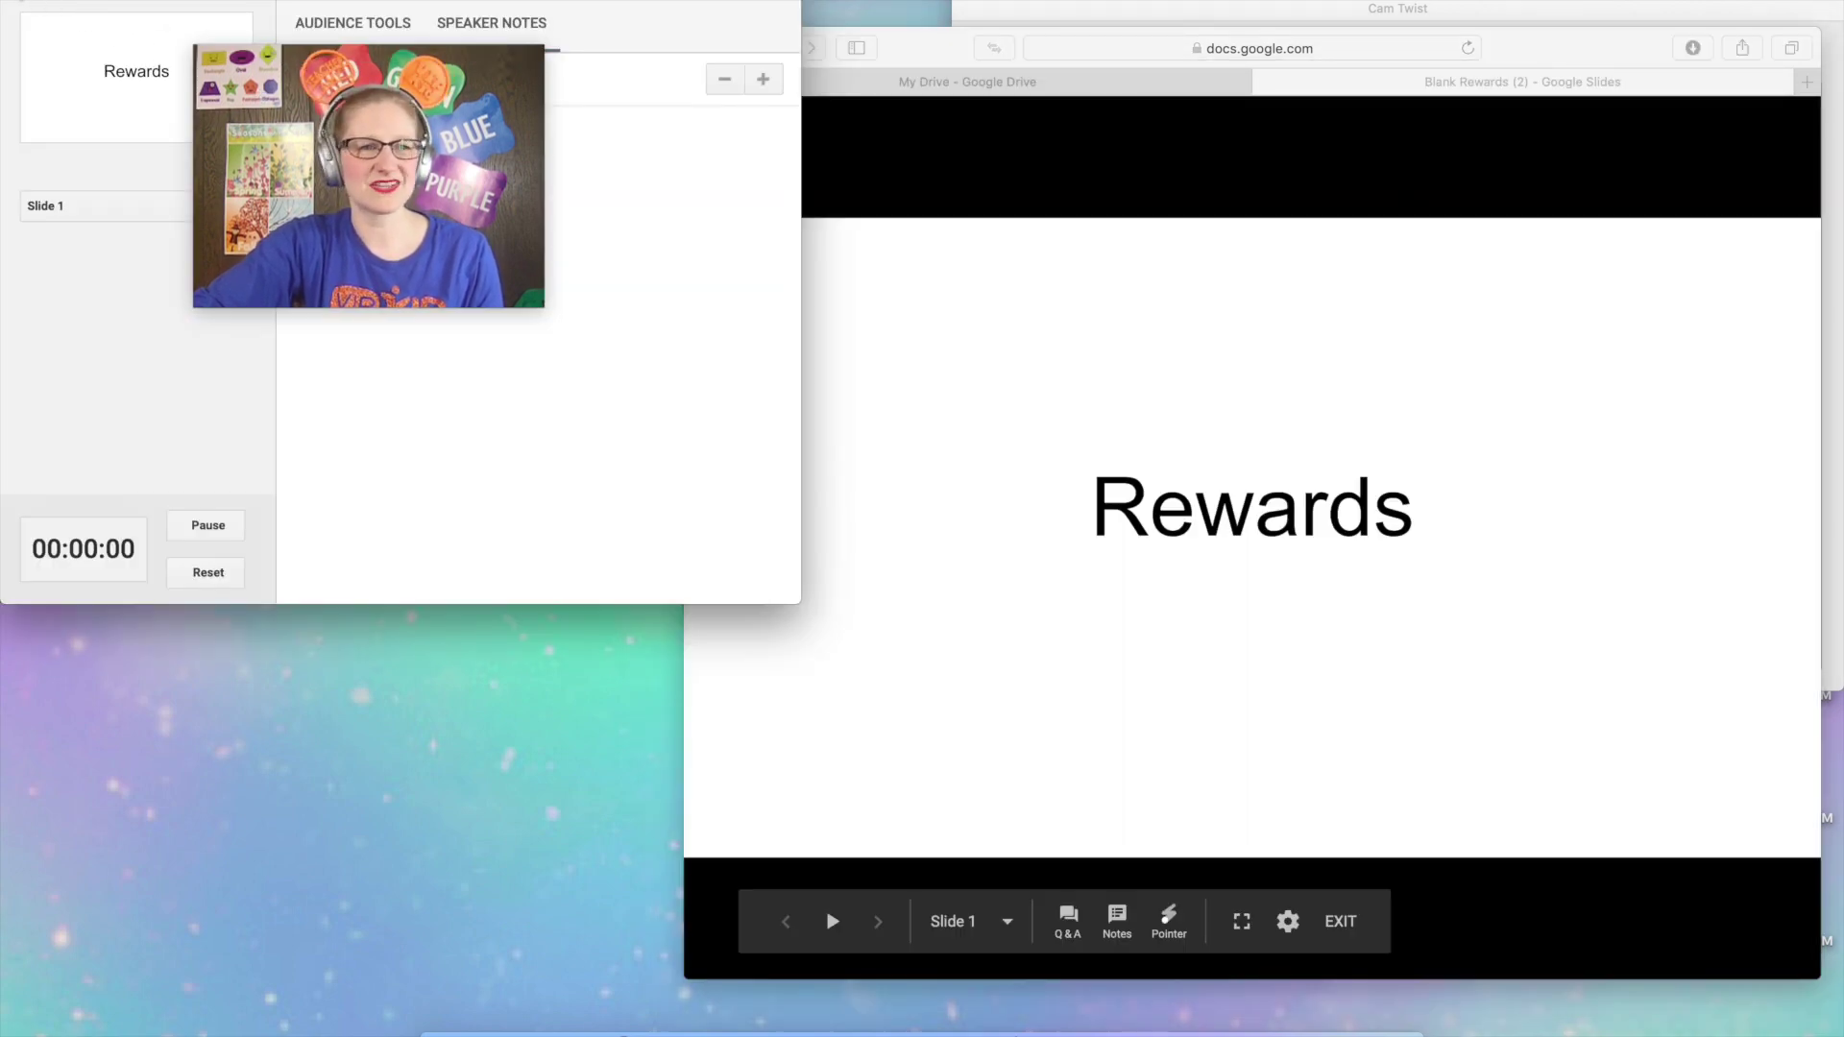
key(super+m)
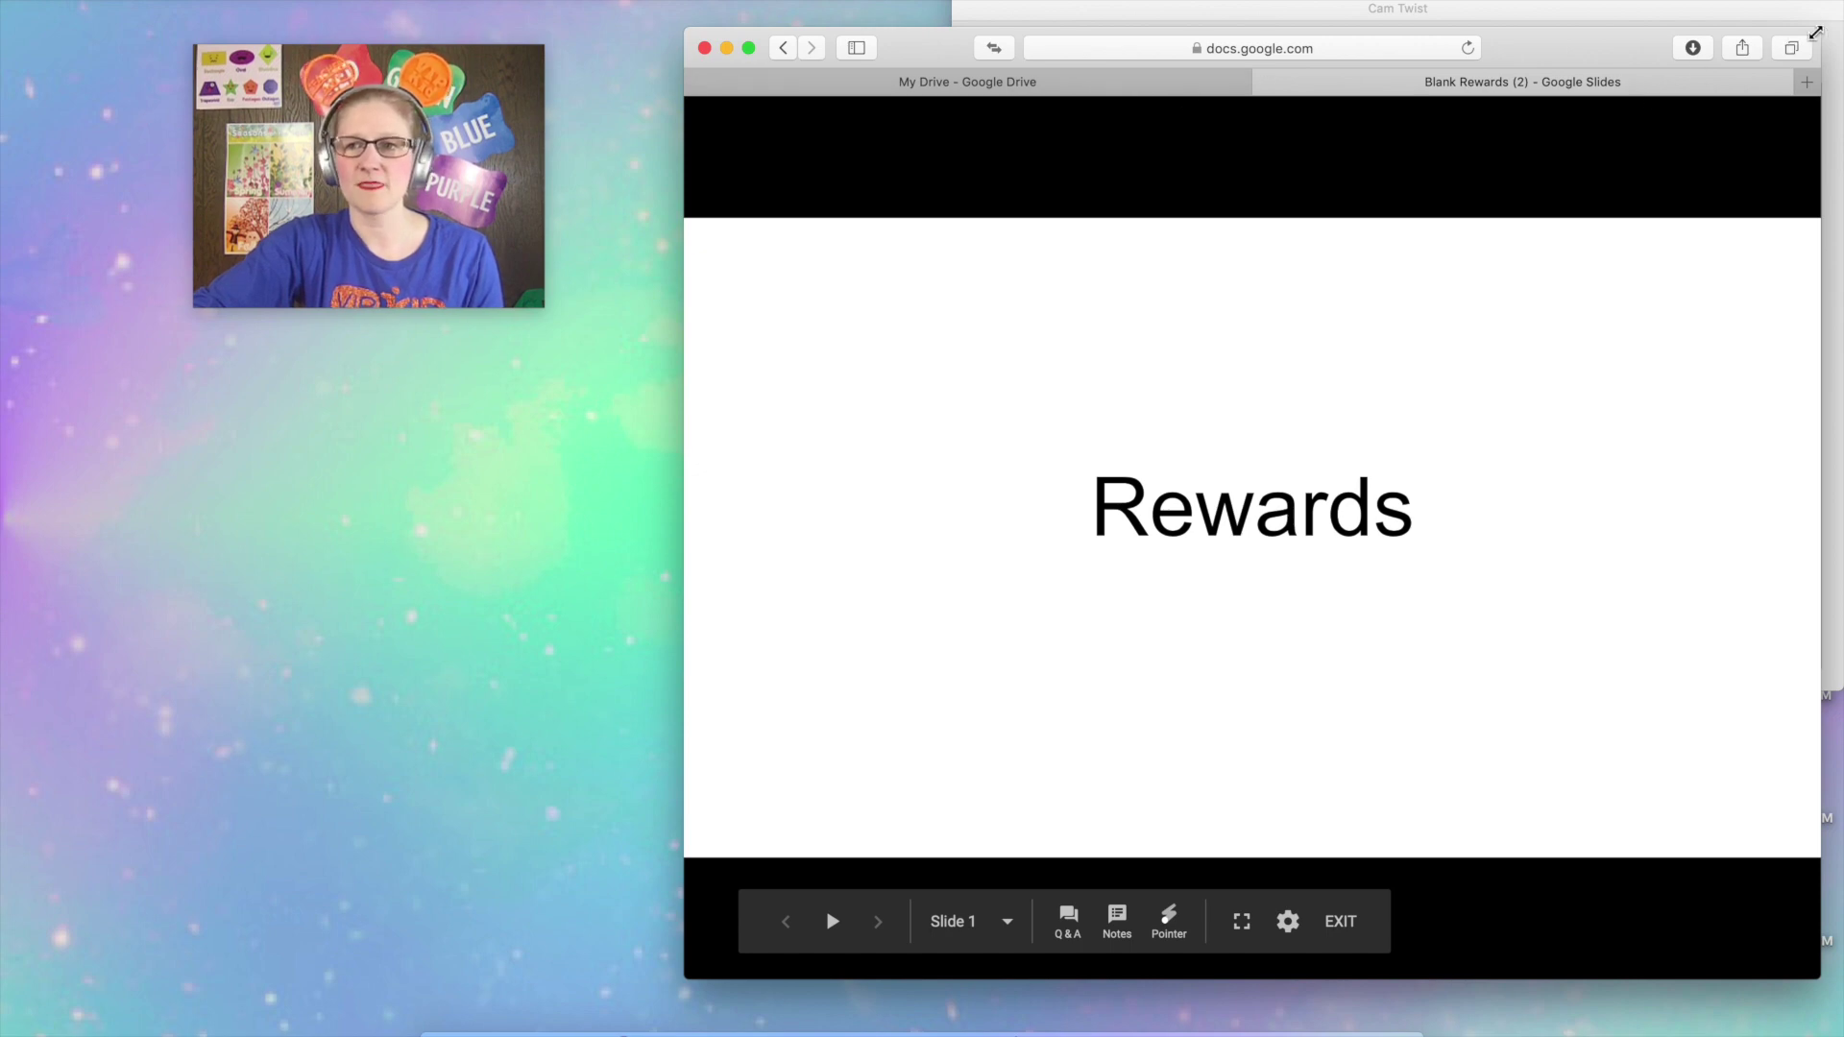
drag(1817, 33, 1278, 223)
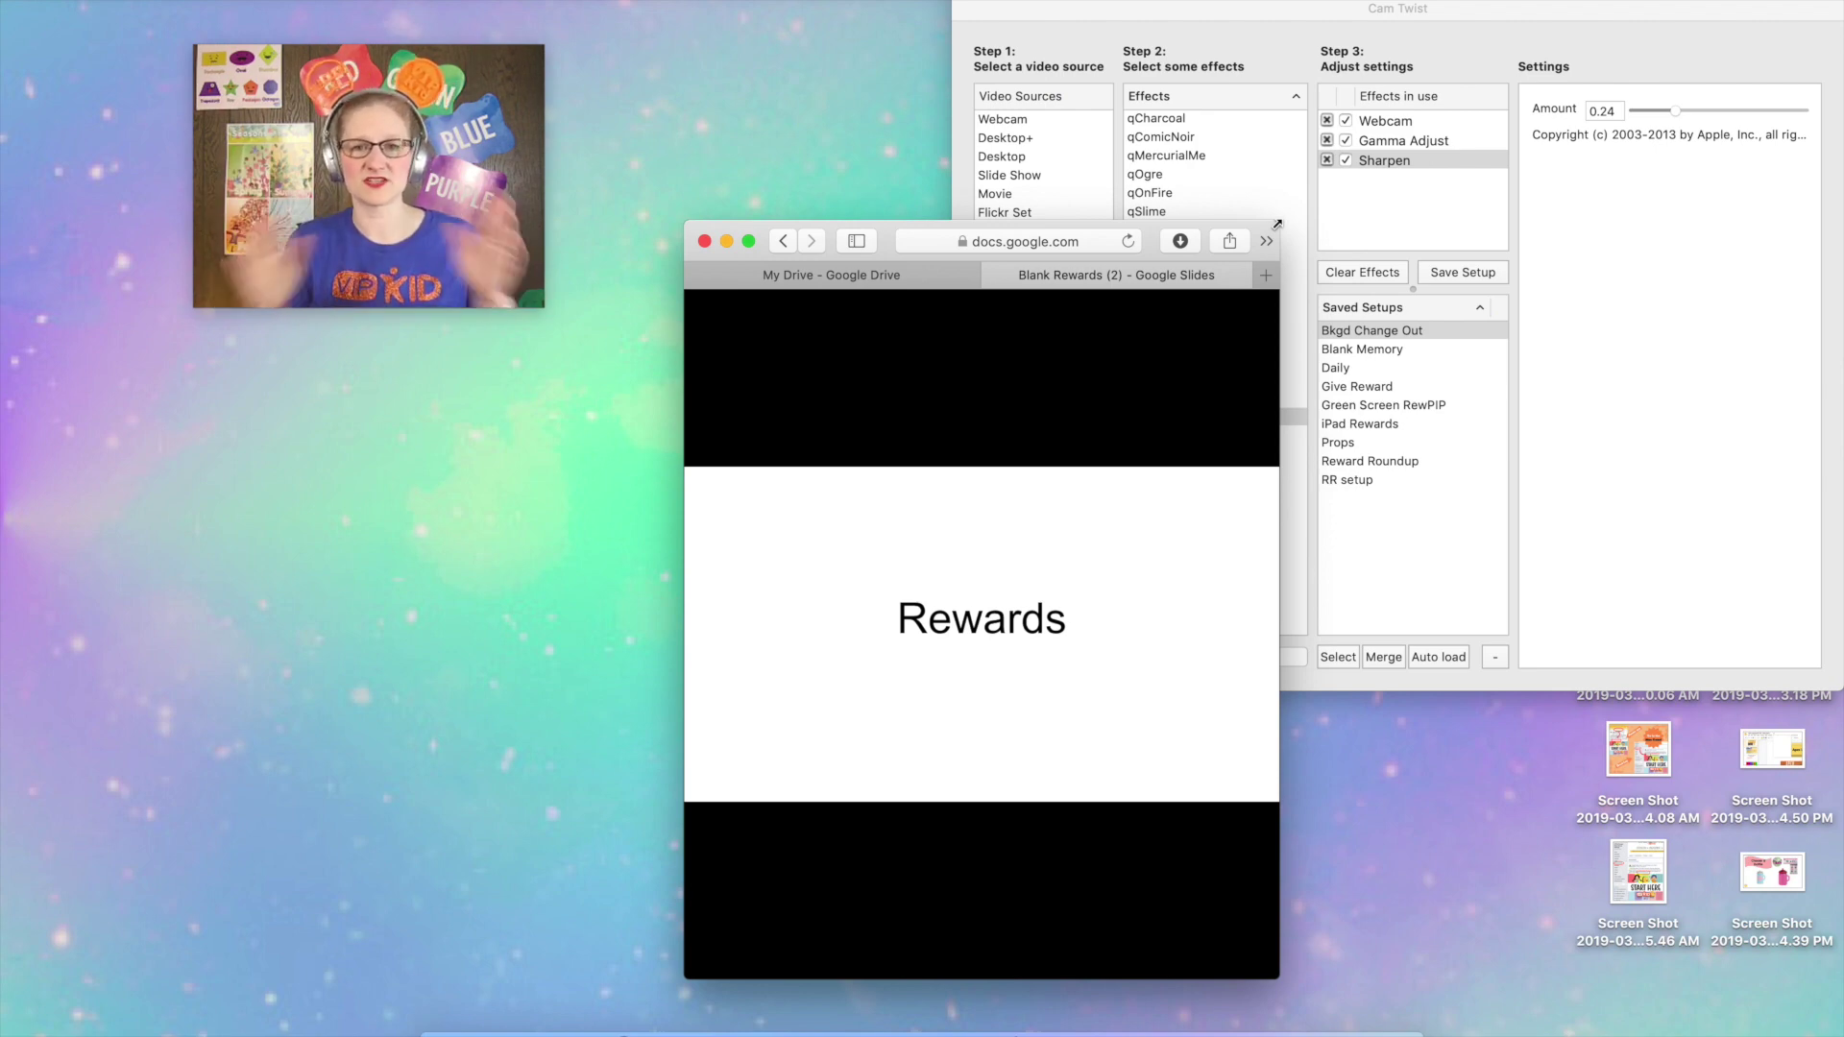
drag(1278, 223, 1237, 280)
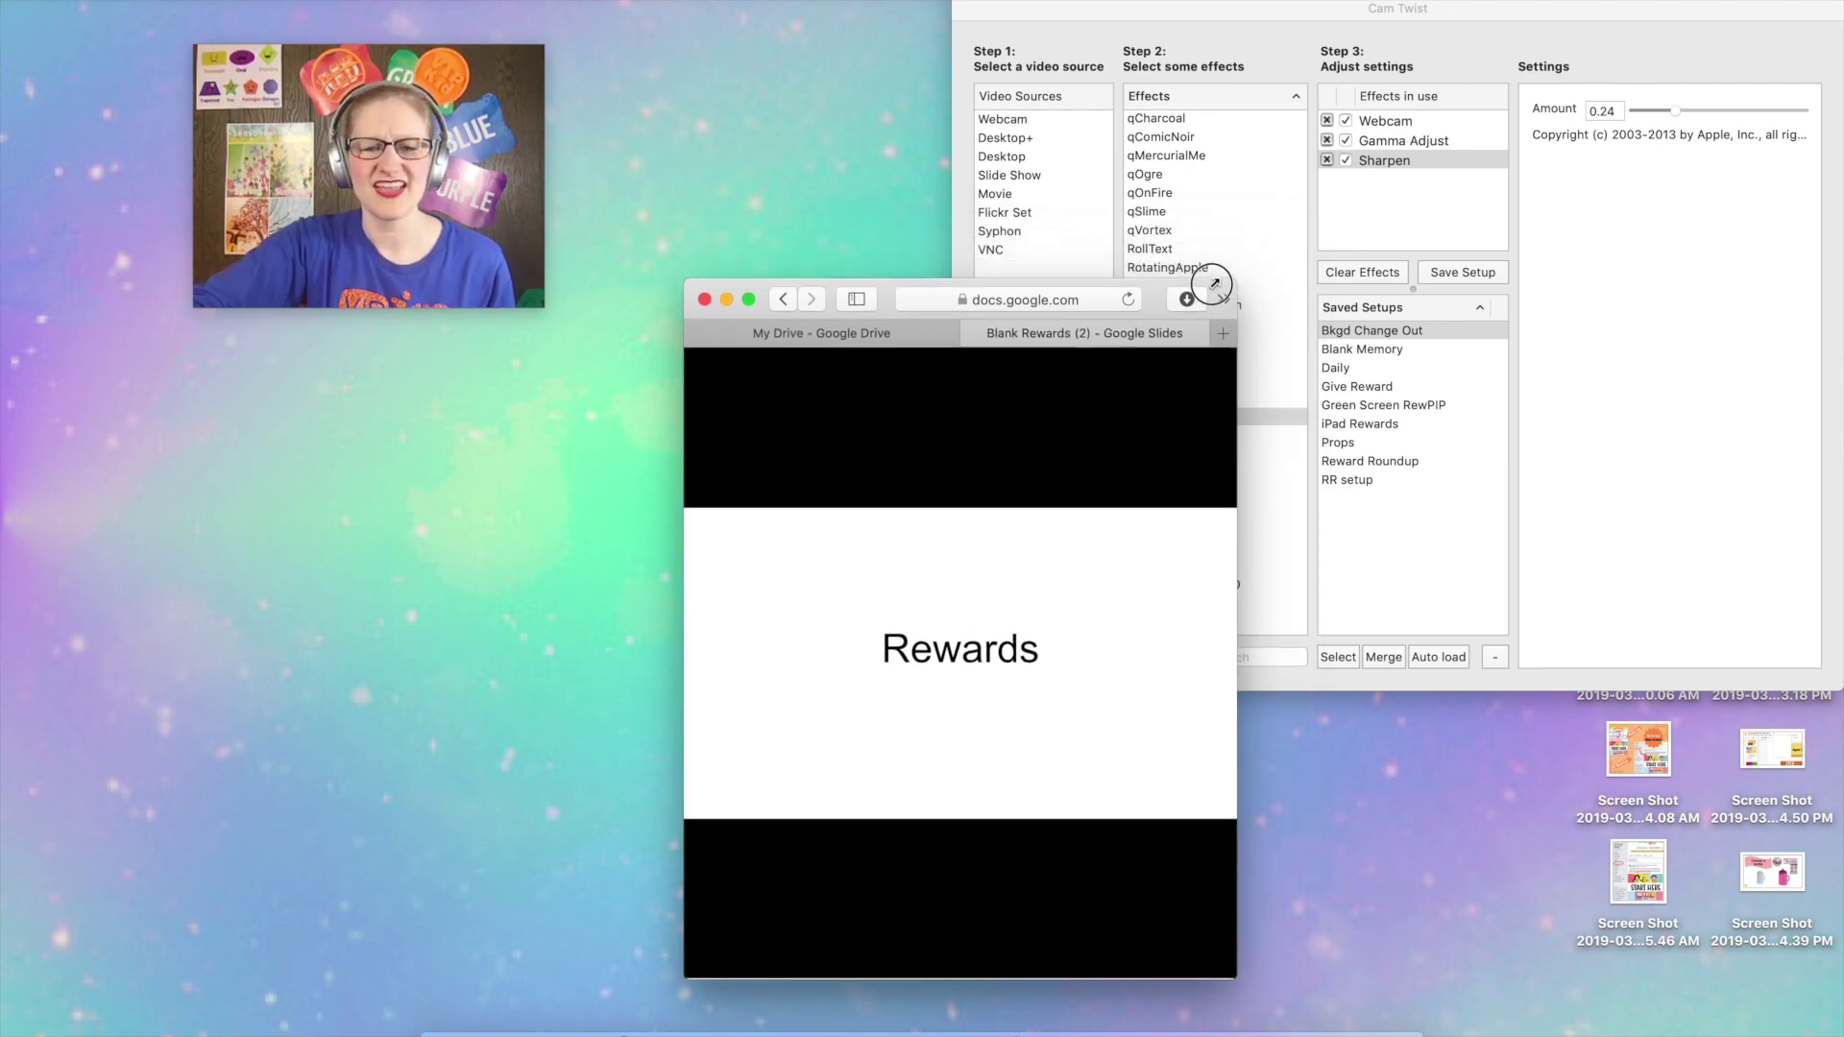
mouse_move(1009, 856)
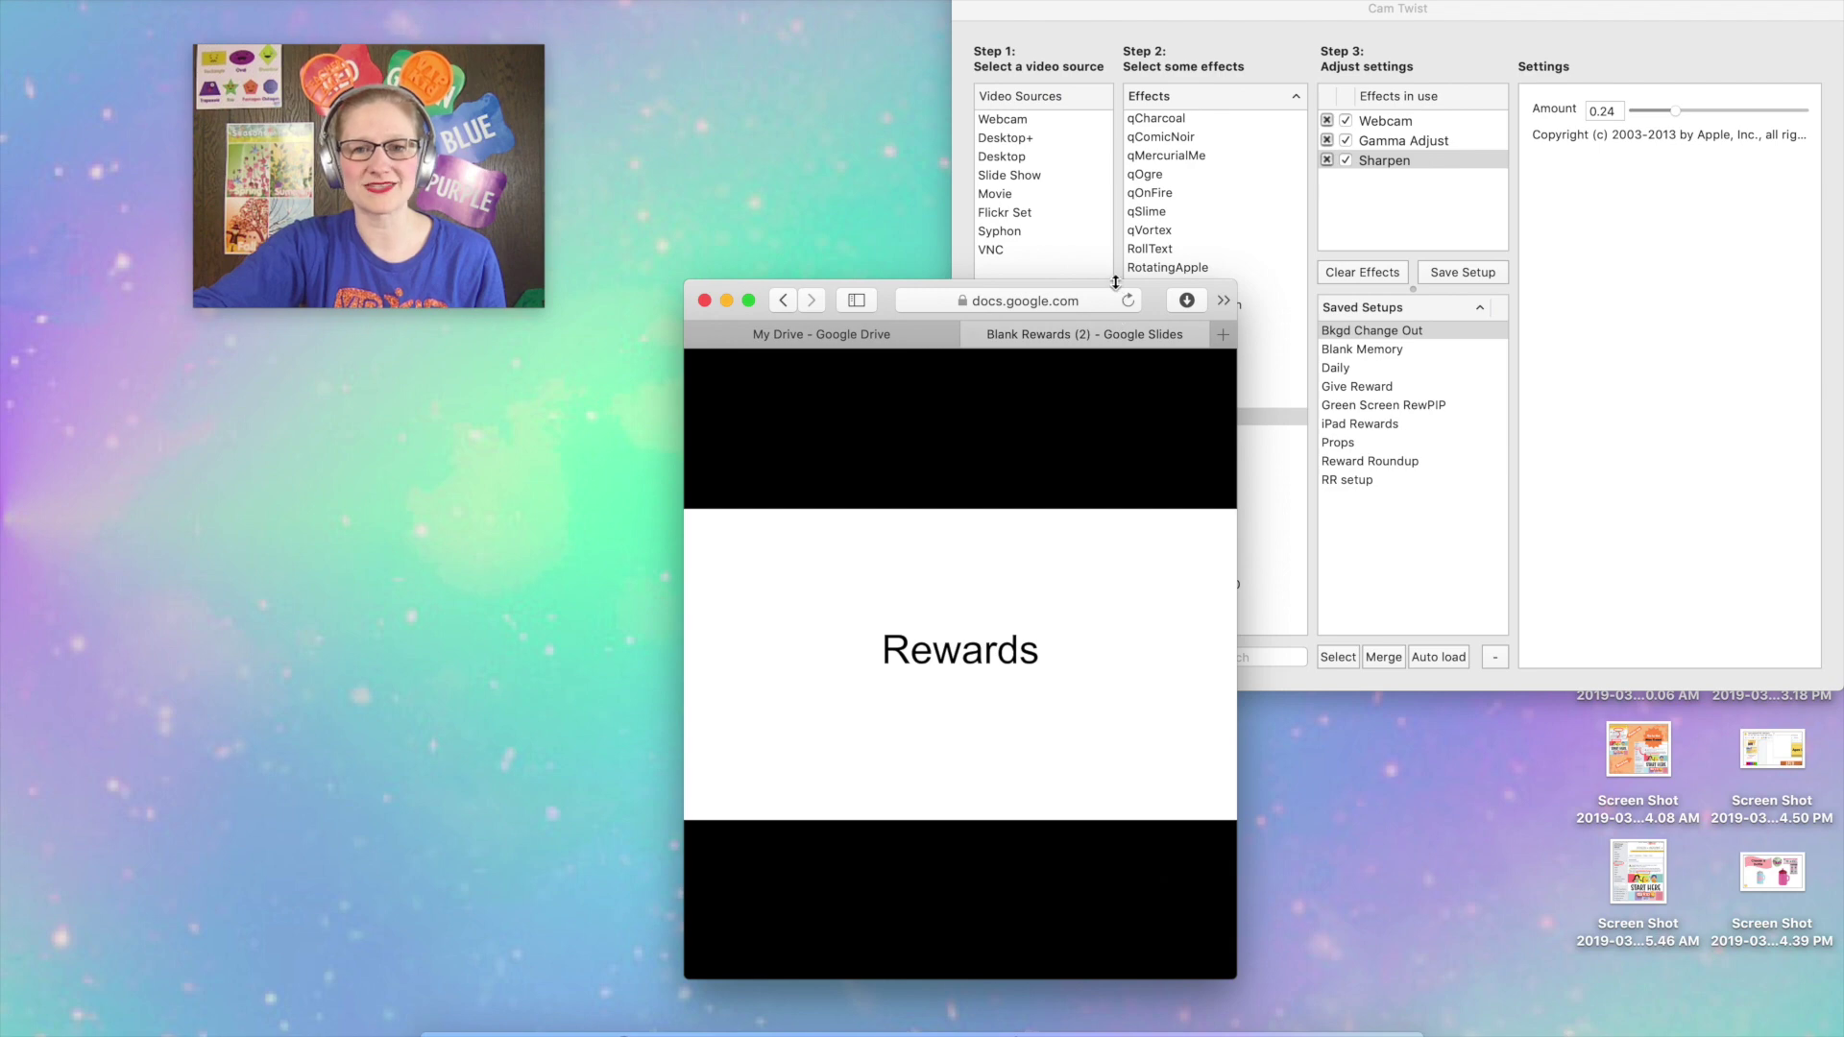
drag(1116, 288, 1112, 489)
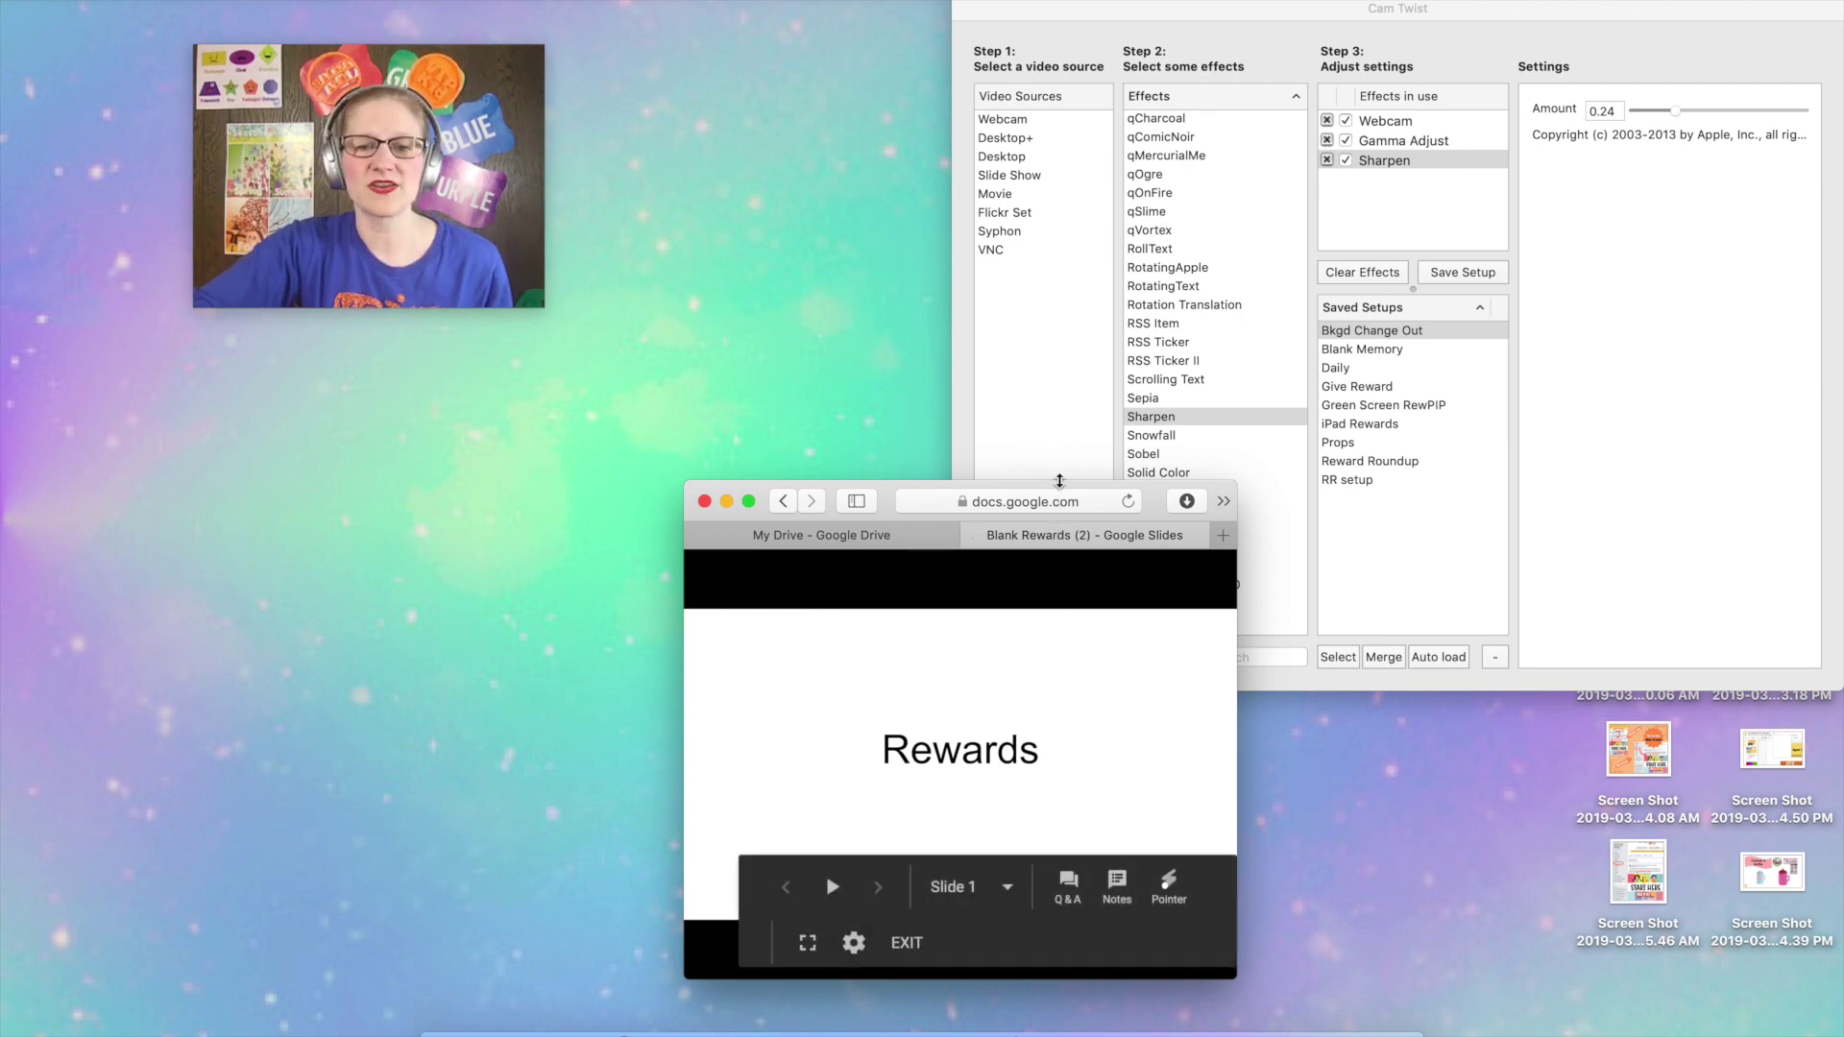
drag(1060, 483, 1059, 255)
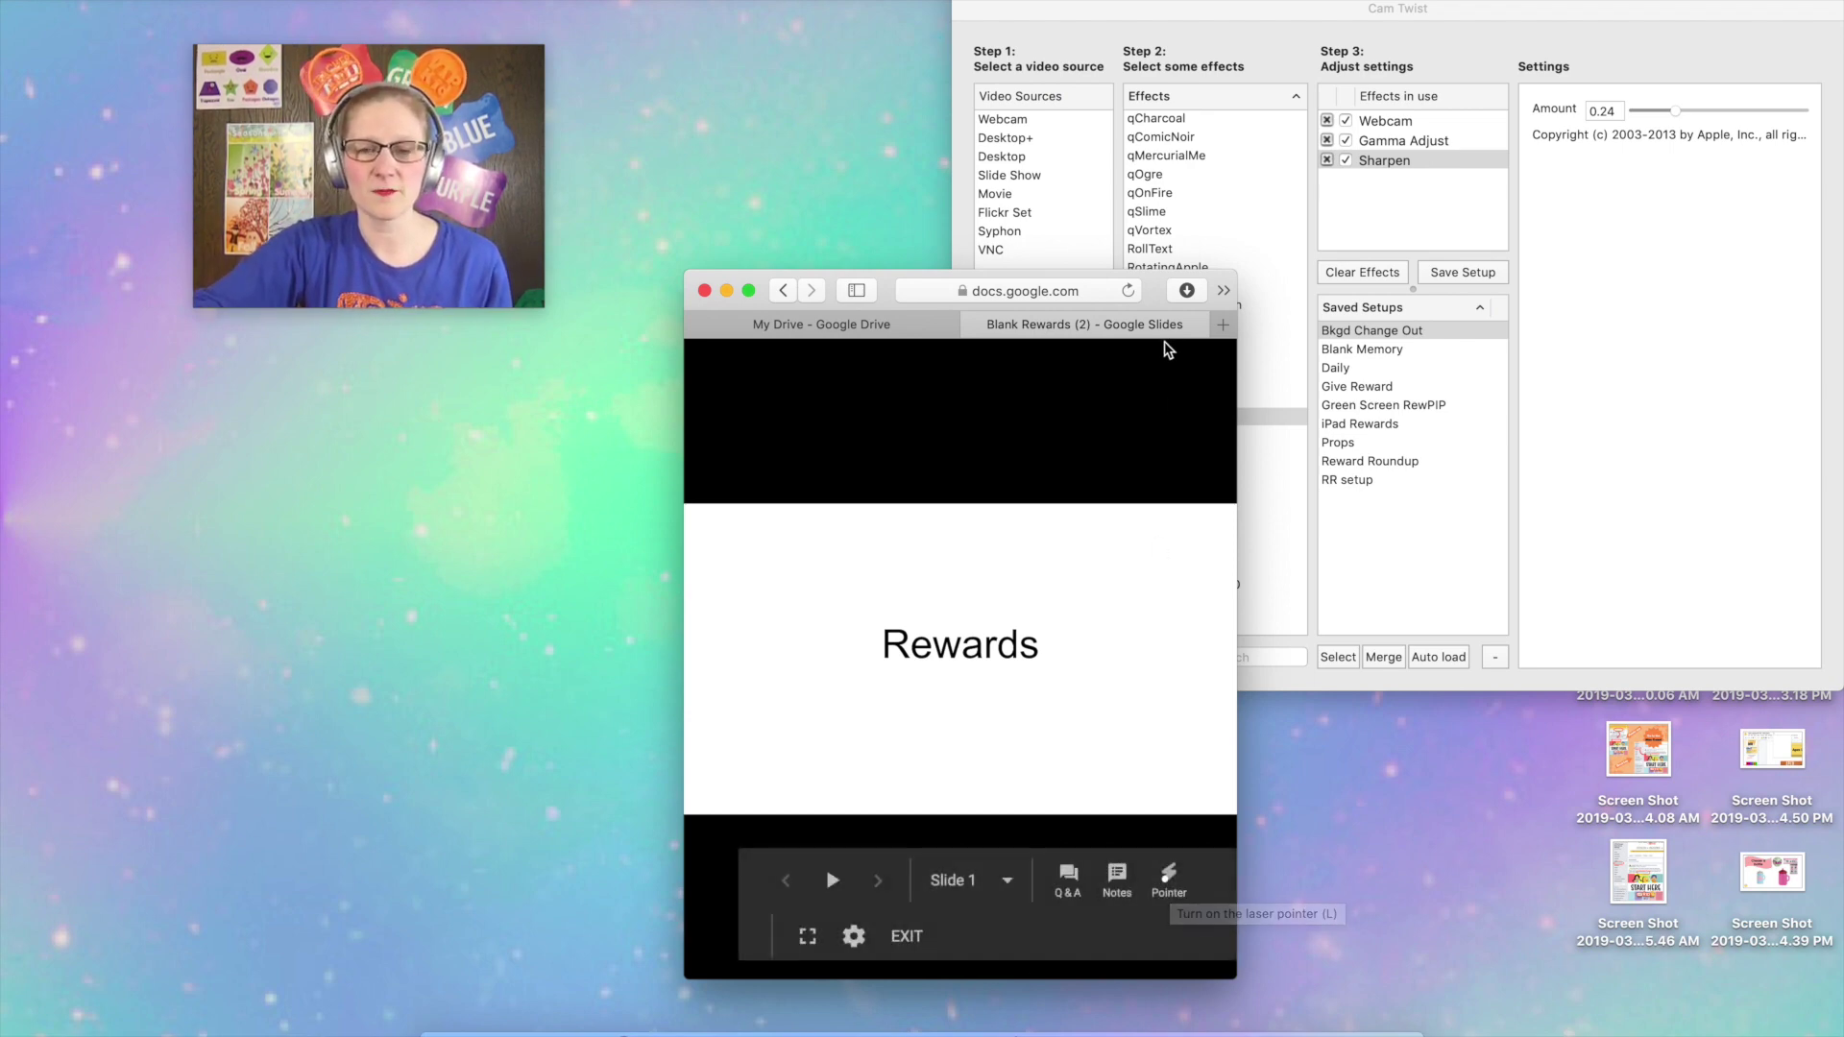
drag(1165, 289, 894, 255)
Add Desktop+ as a PIP layer over the webcam and select the PIP Desktop+ row.
click(1032, 54)
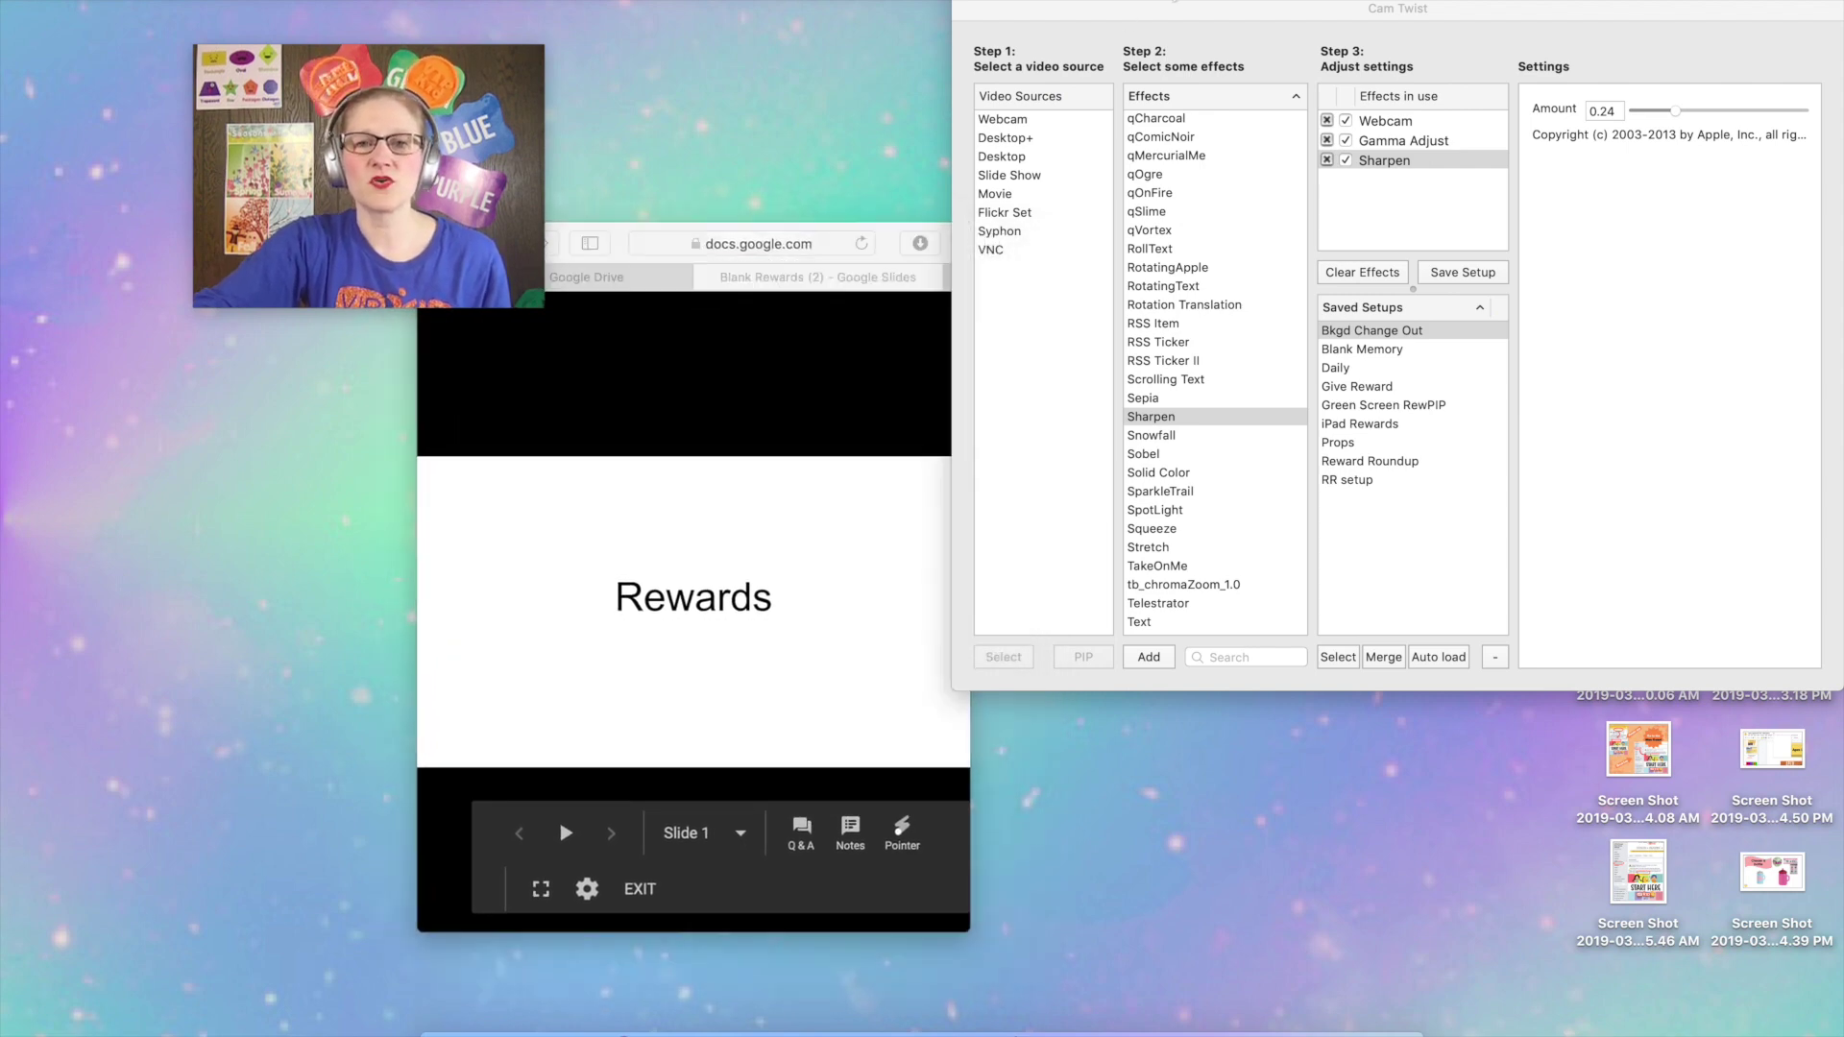
click(1008, 141)
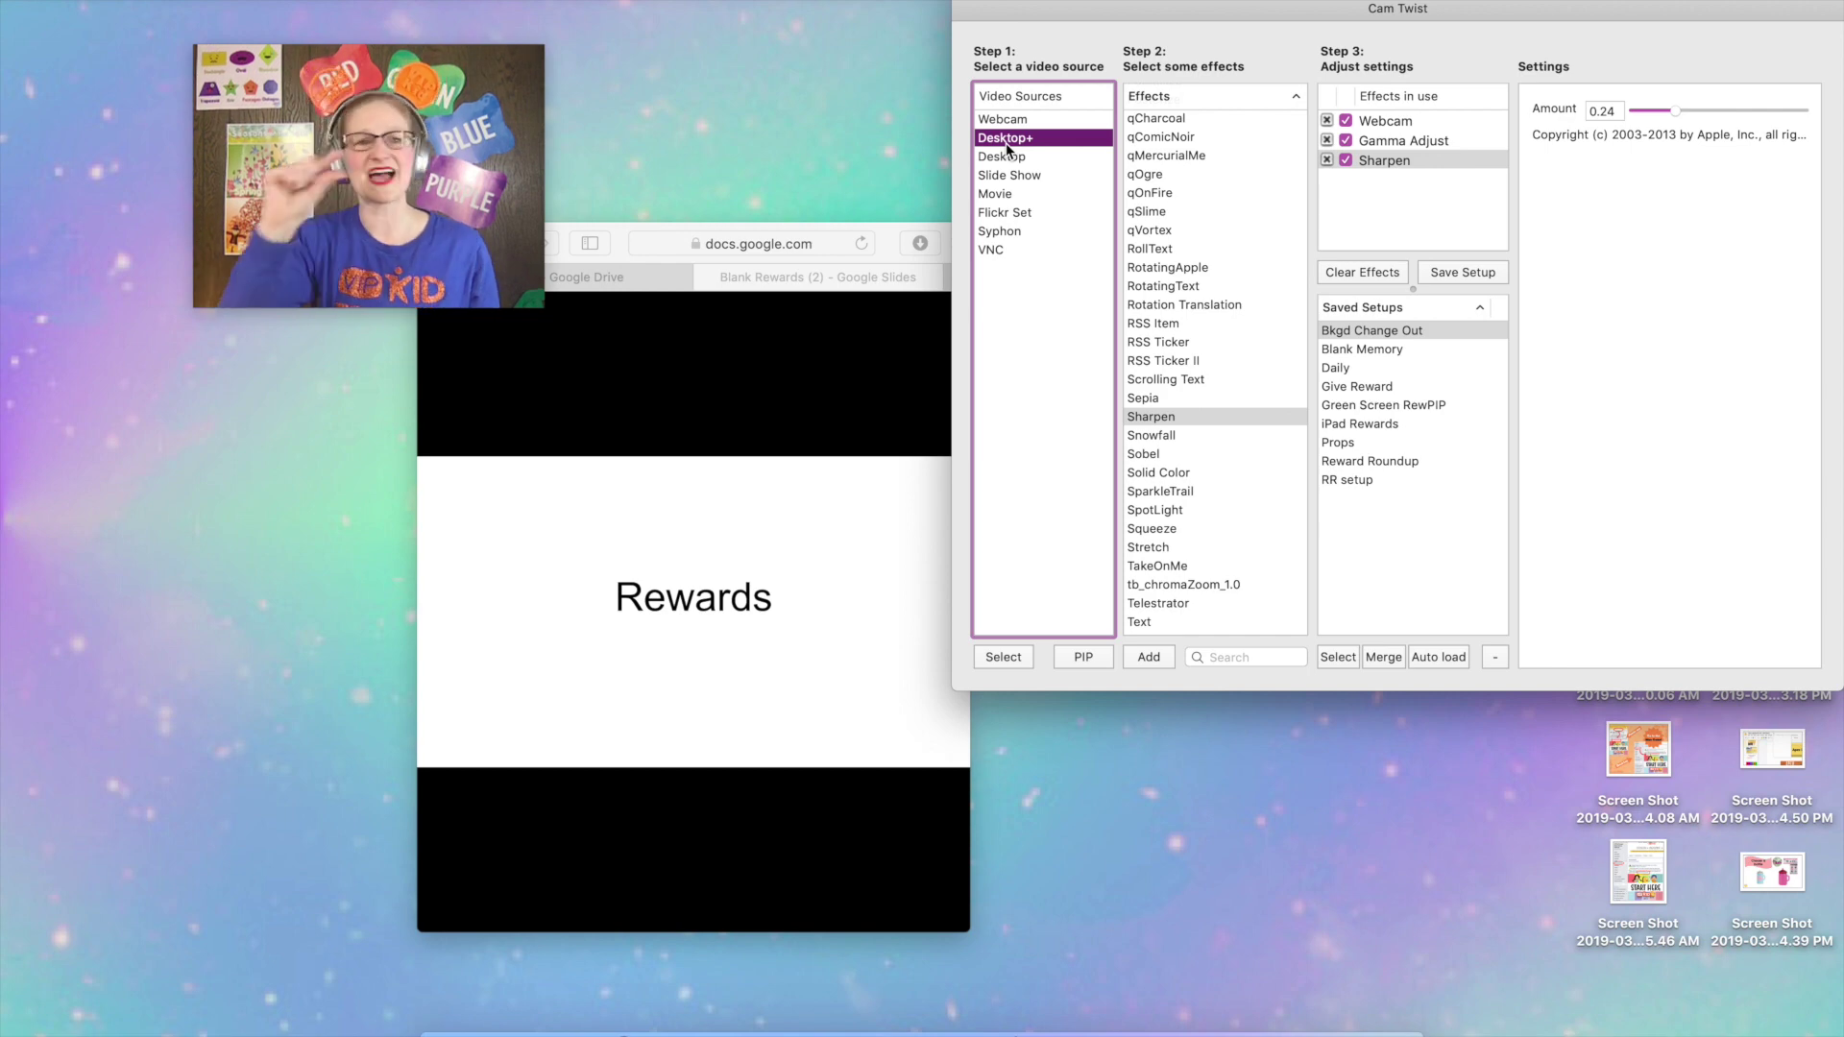
click(1089, 660)
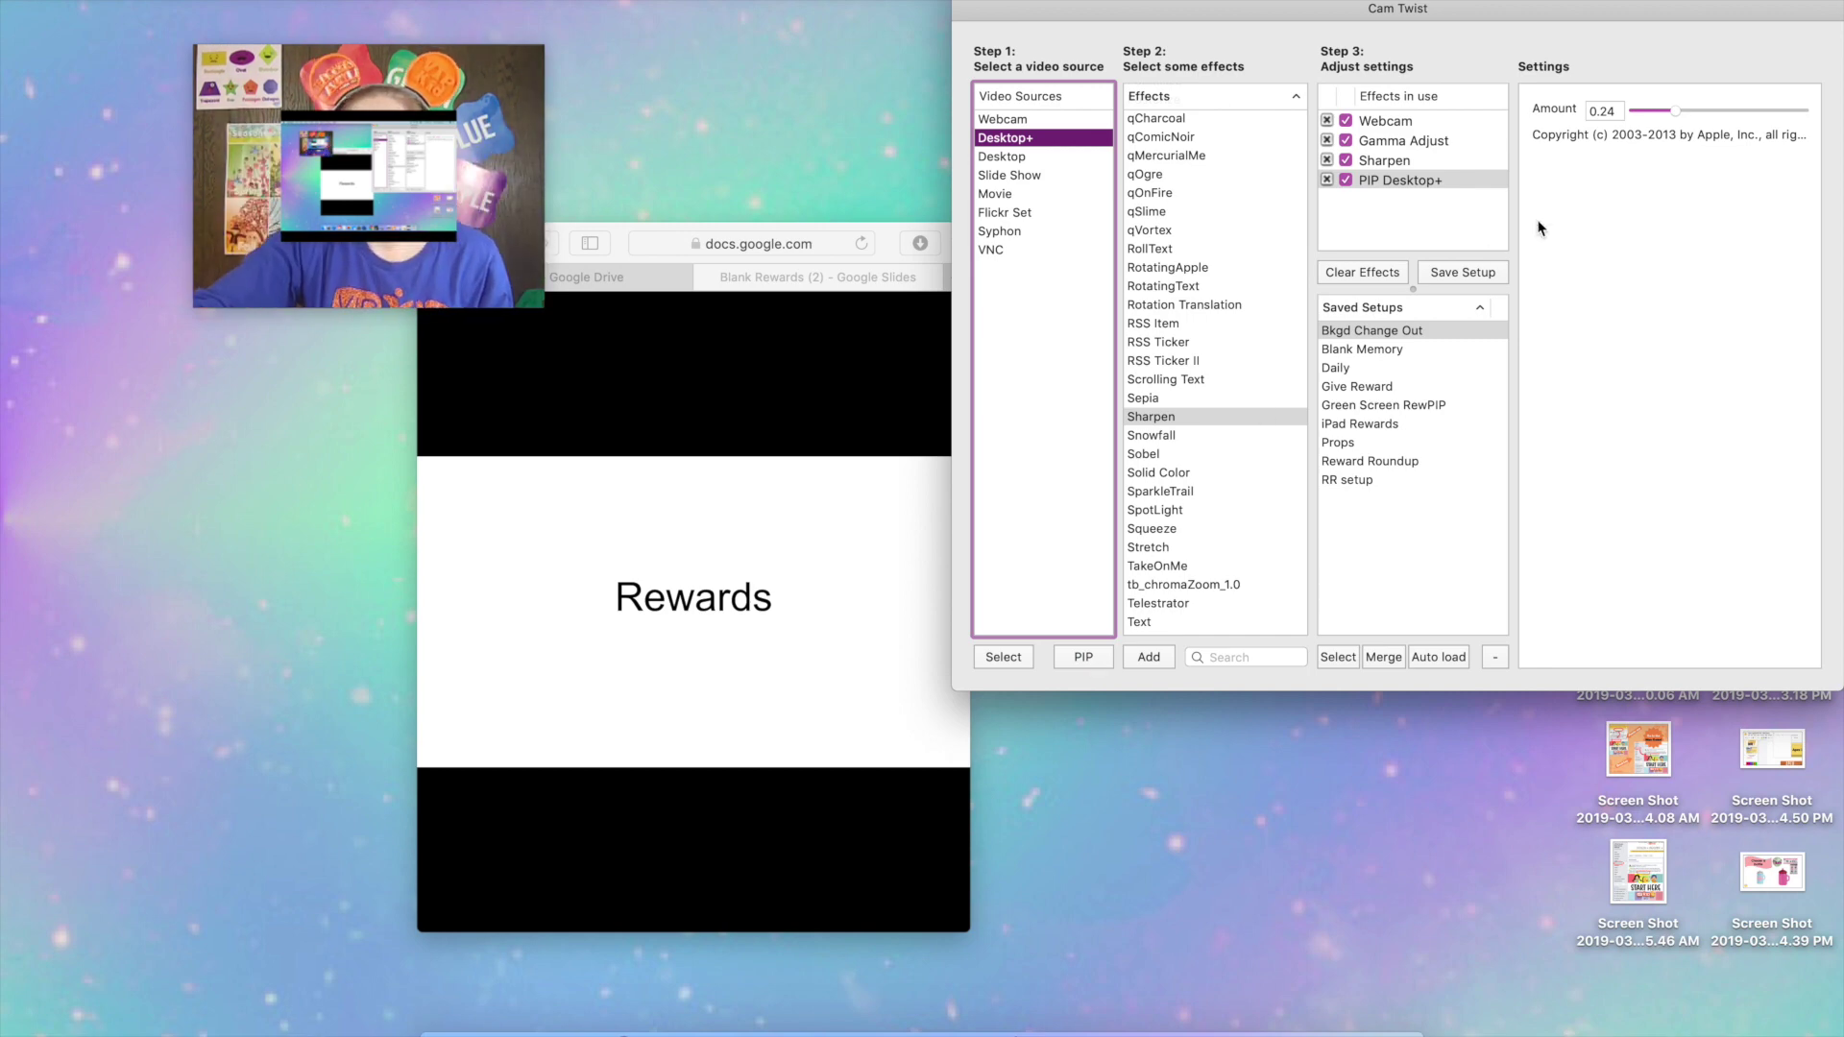
click(1430, 182)
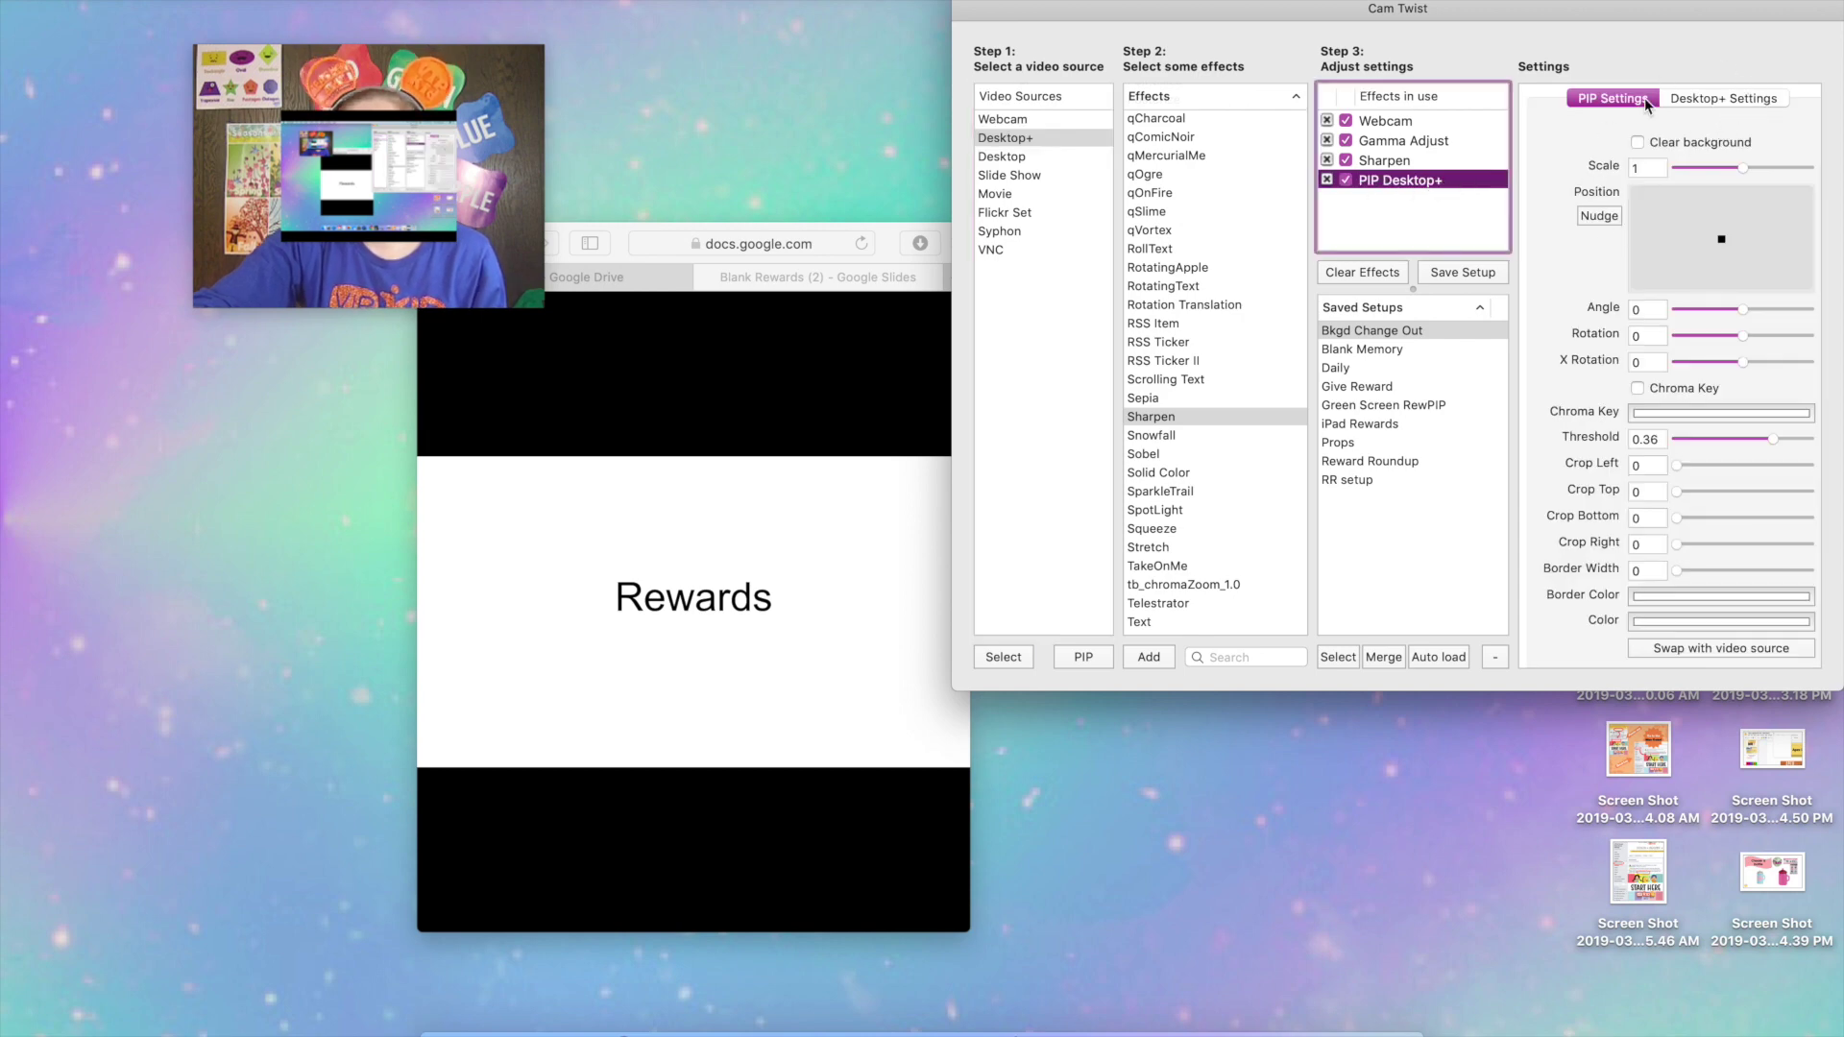
Confine the Desktop+ capture to the Safari 'Blank Rewards' window.
click(1751, 100)
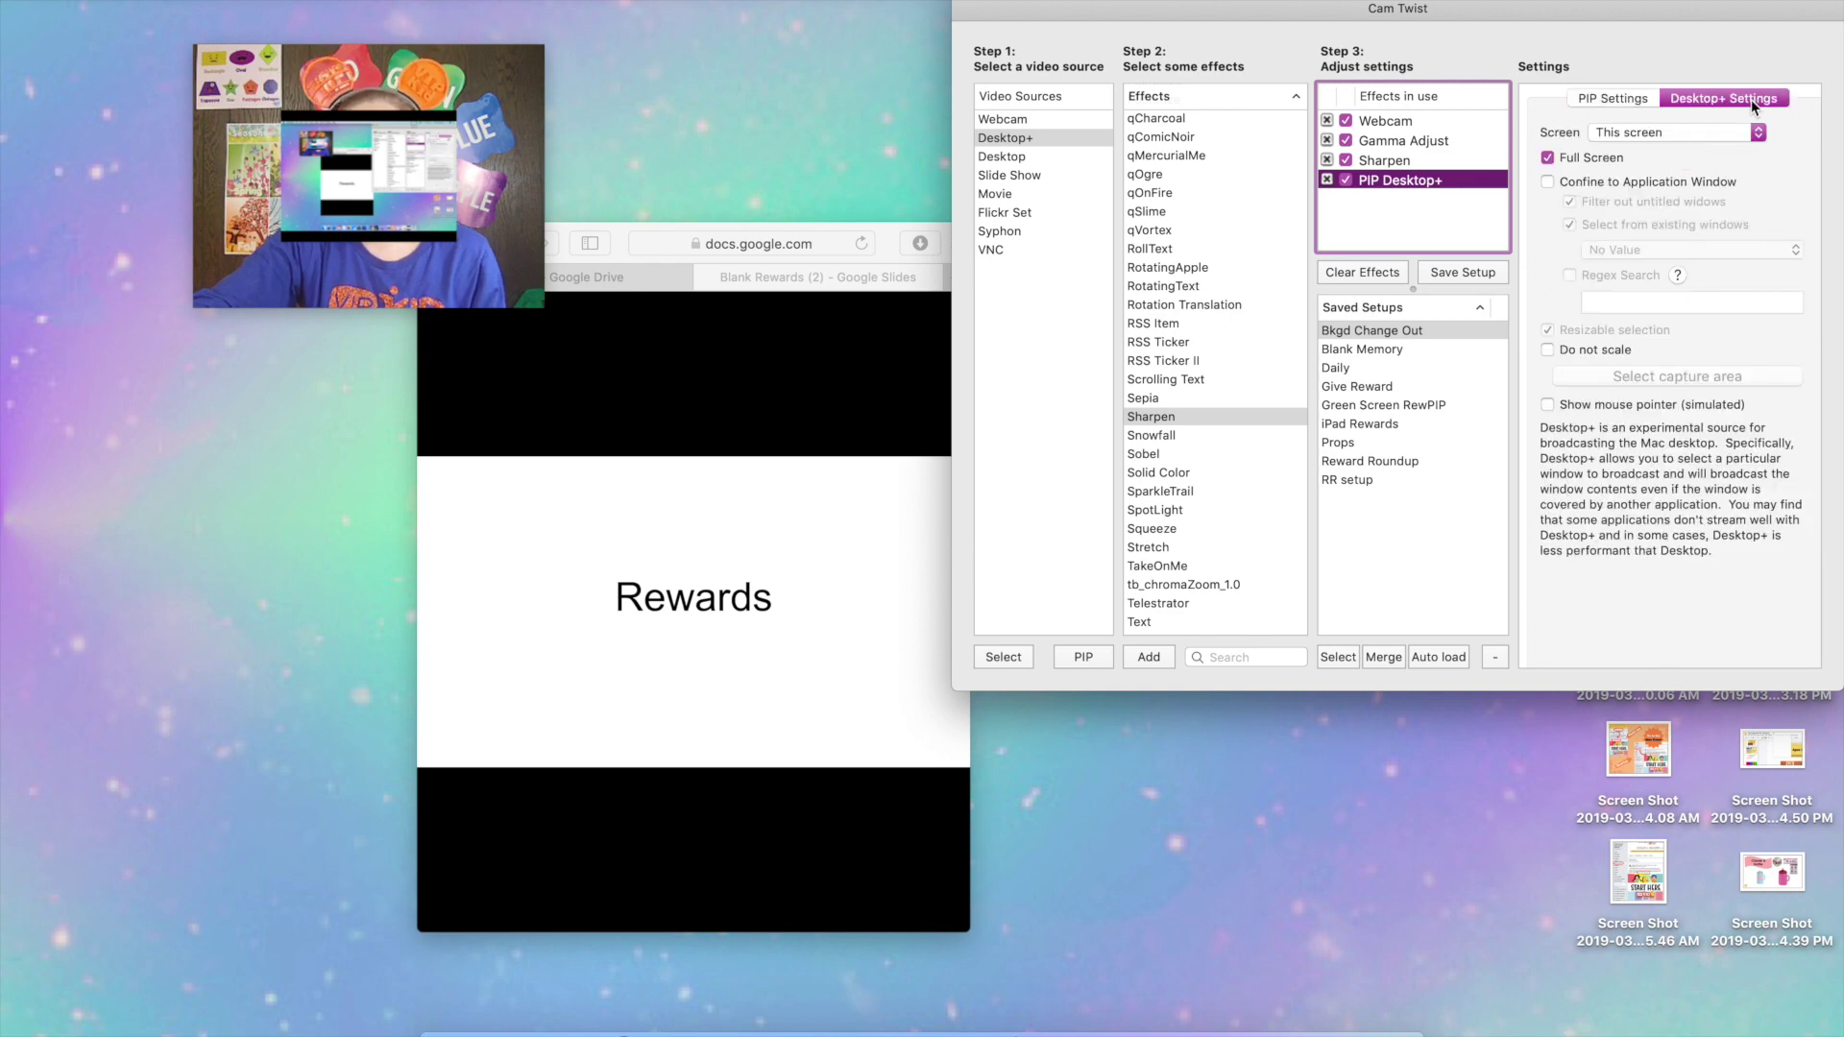
click(1549, 182)
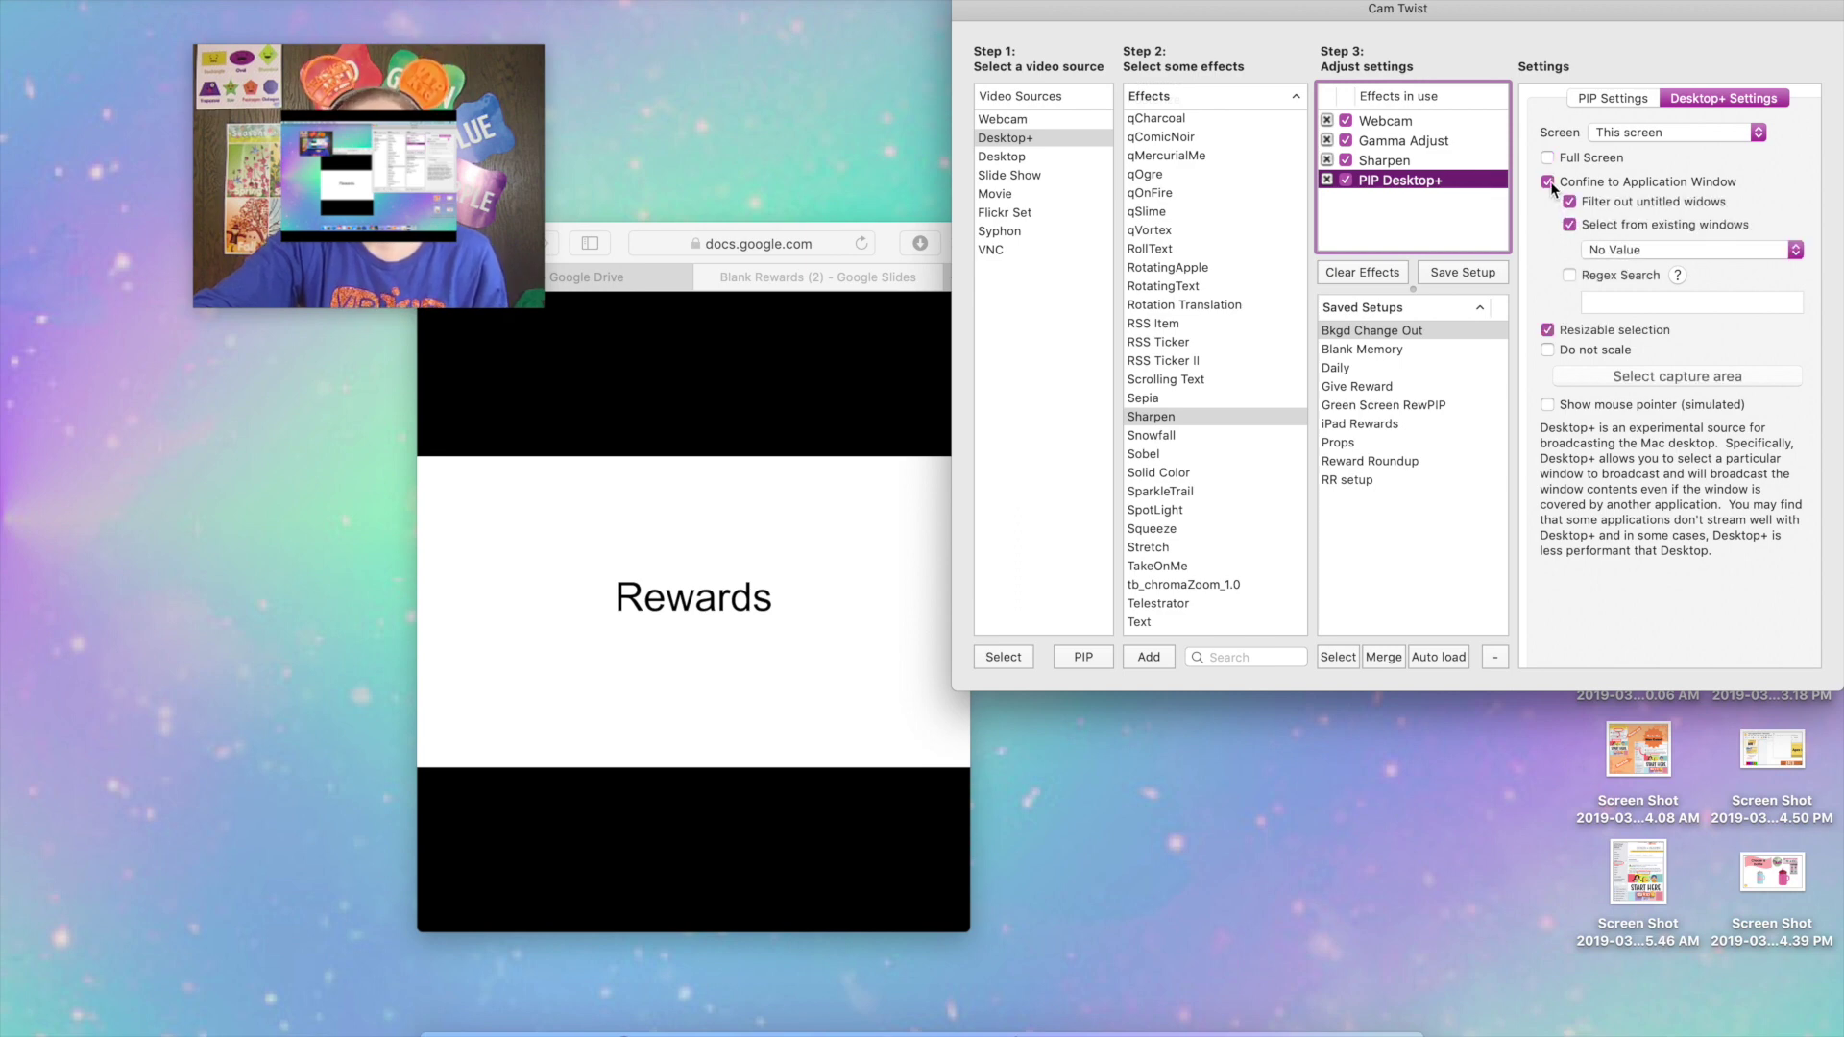
click(1797, 250)
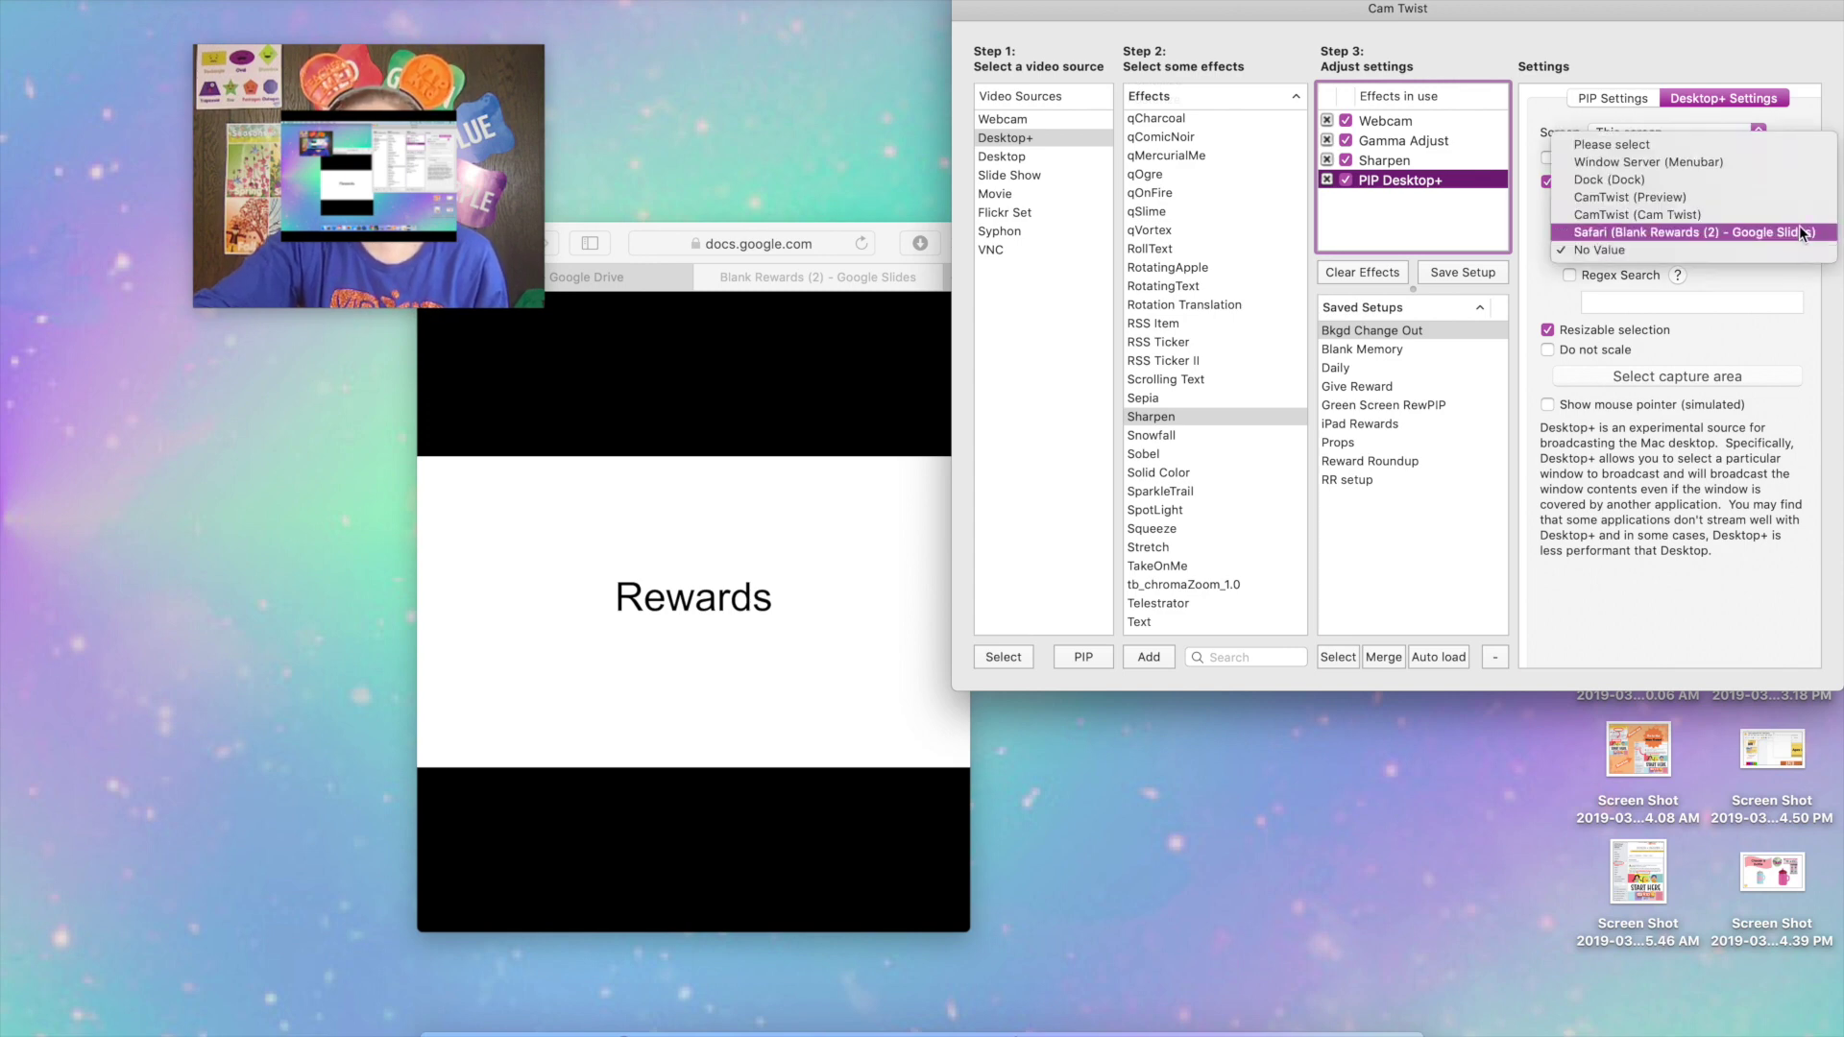
click(1800, 232)
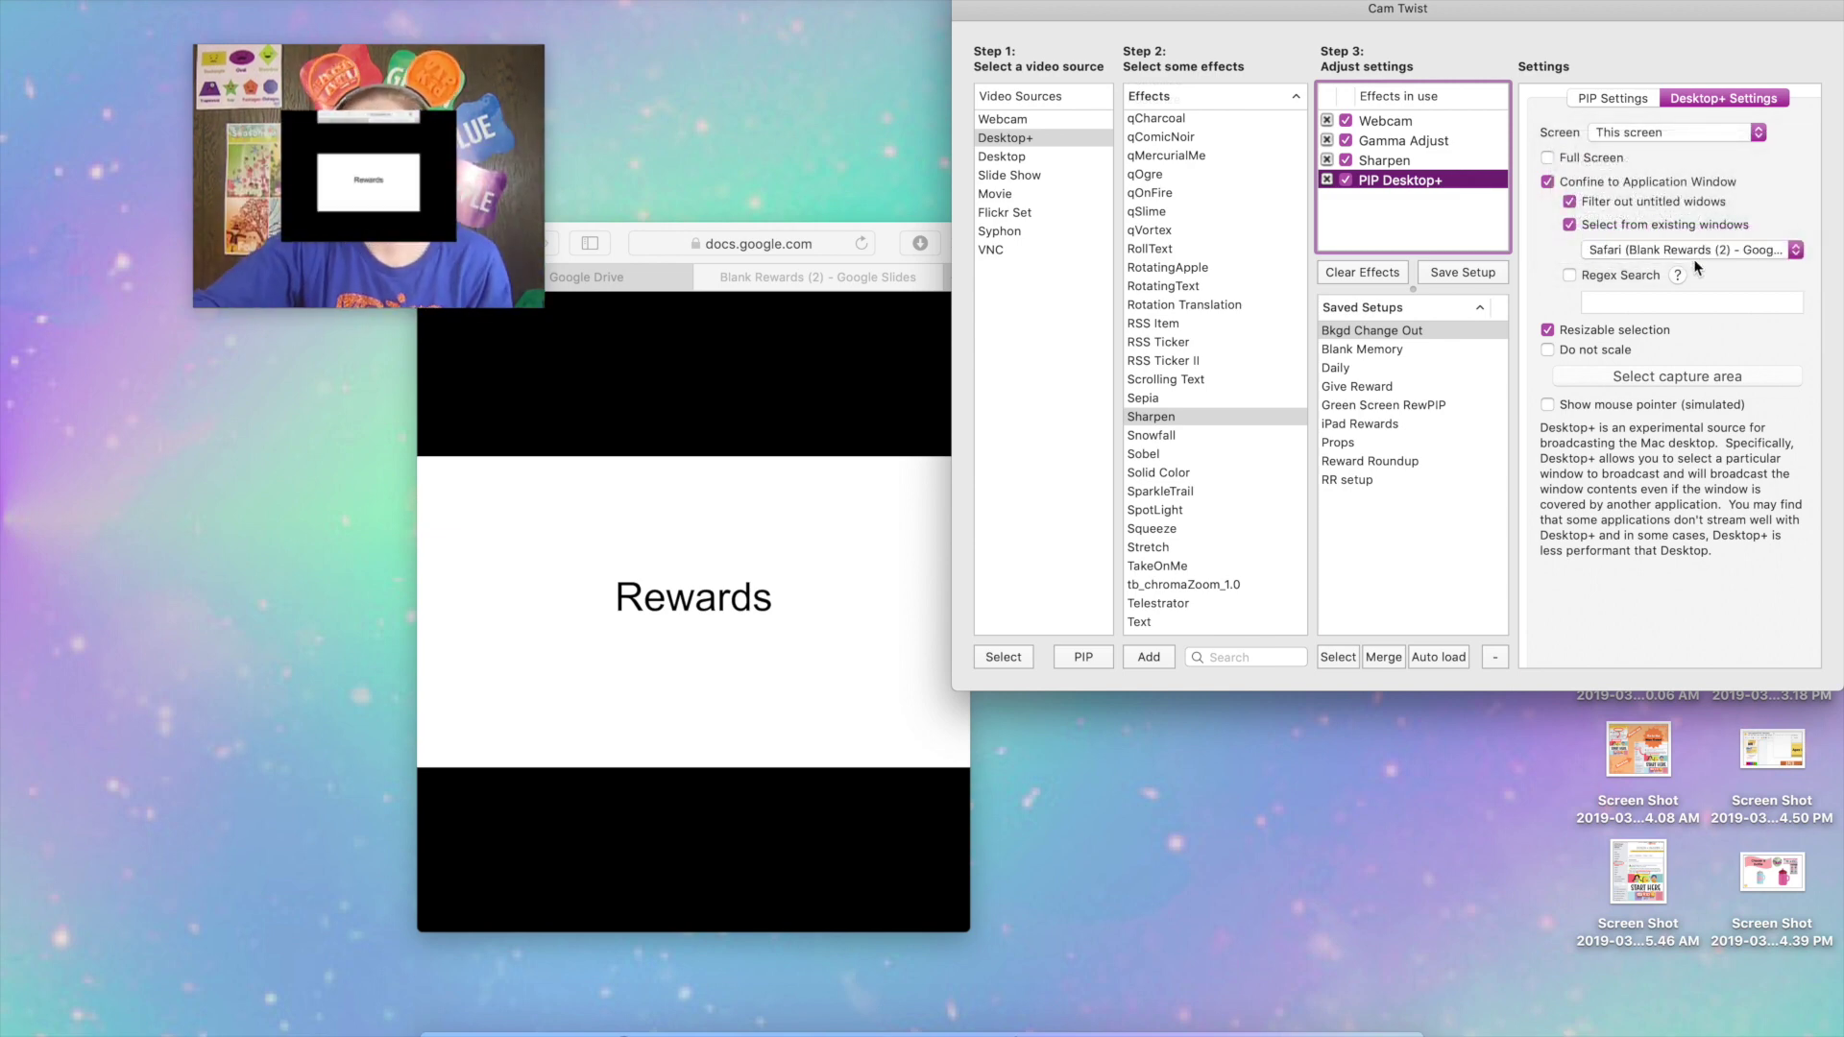
Crop the capture area to just the white Rewards slide.
click(1645, 376)
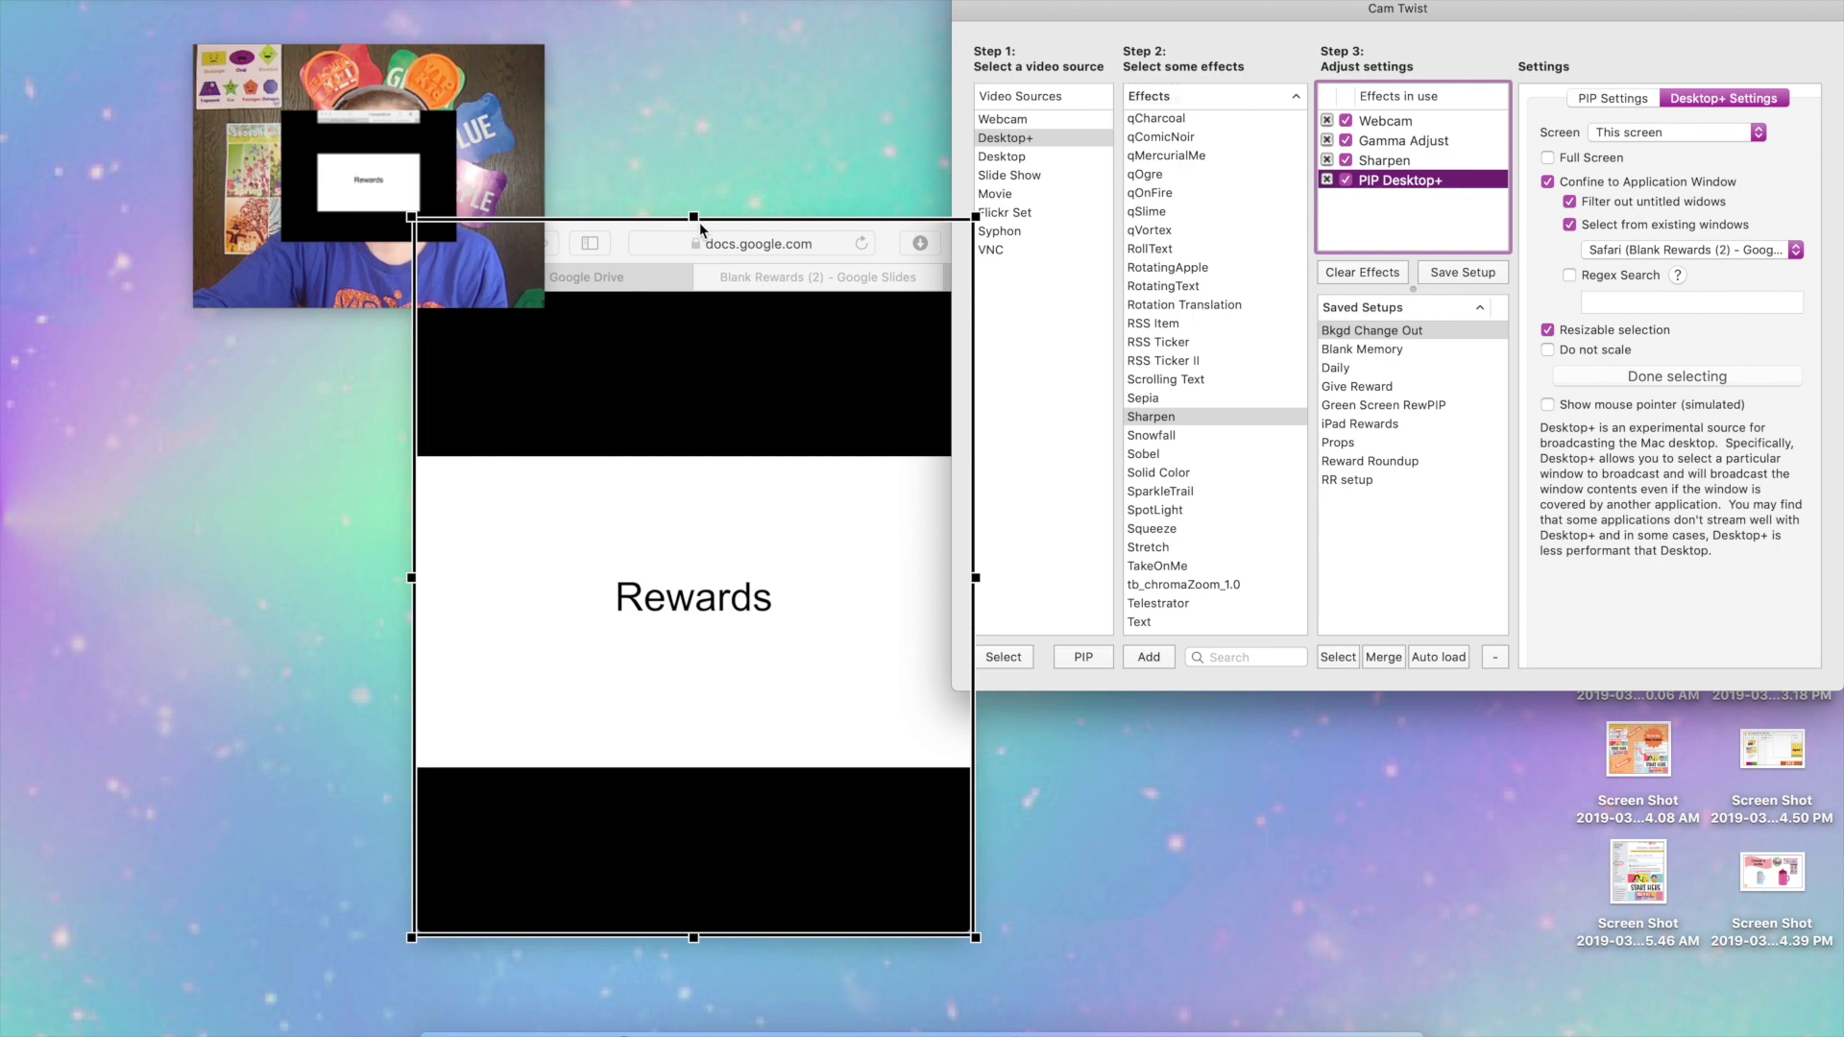
drag(700, 225, 691, 453)
drag(693, 938, 694, 769)
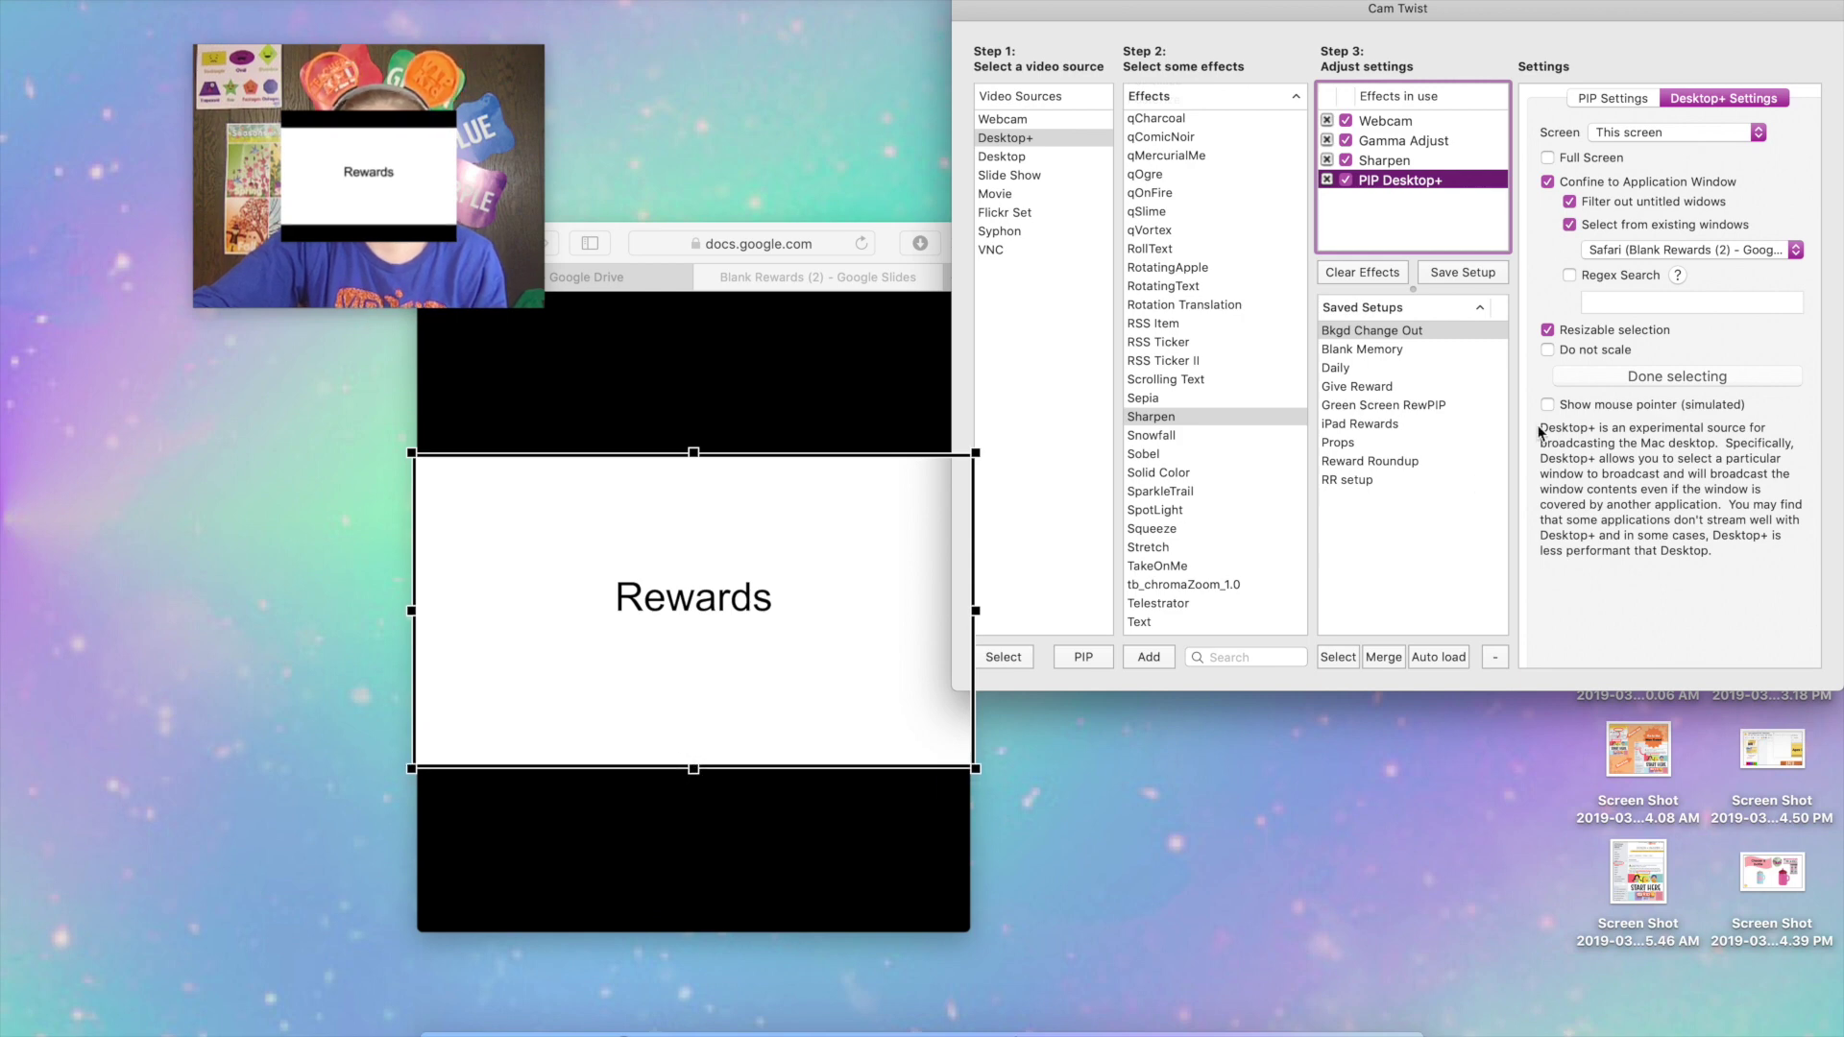
click(1663, 377)
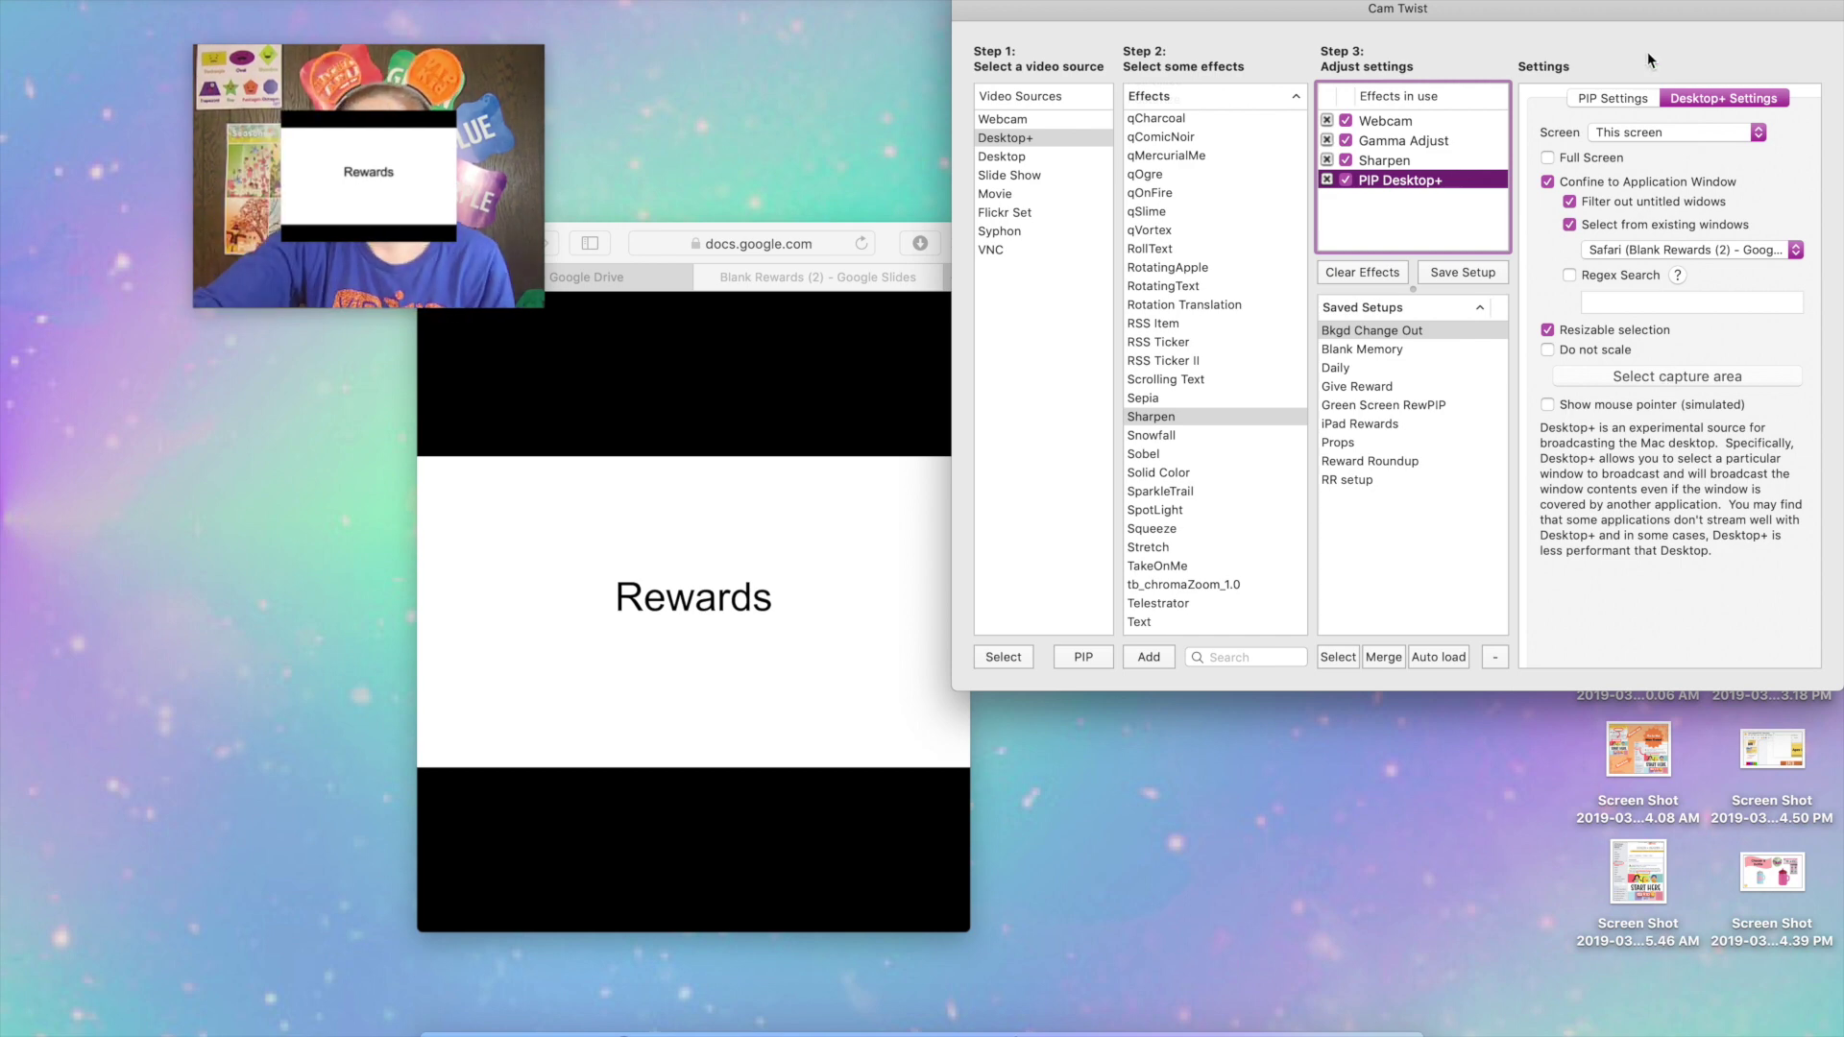
Scale the Rewards PIP layer to 0.59 and place it in the webcam's lower-left corner.
click(1611, 98)
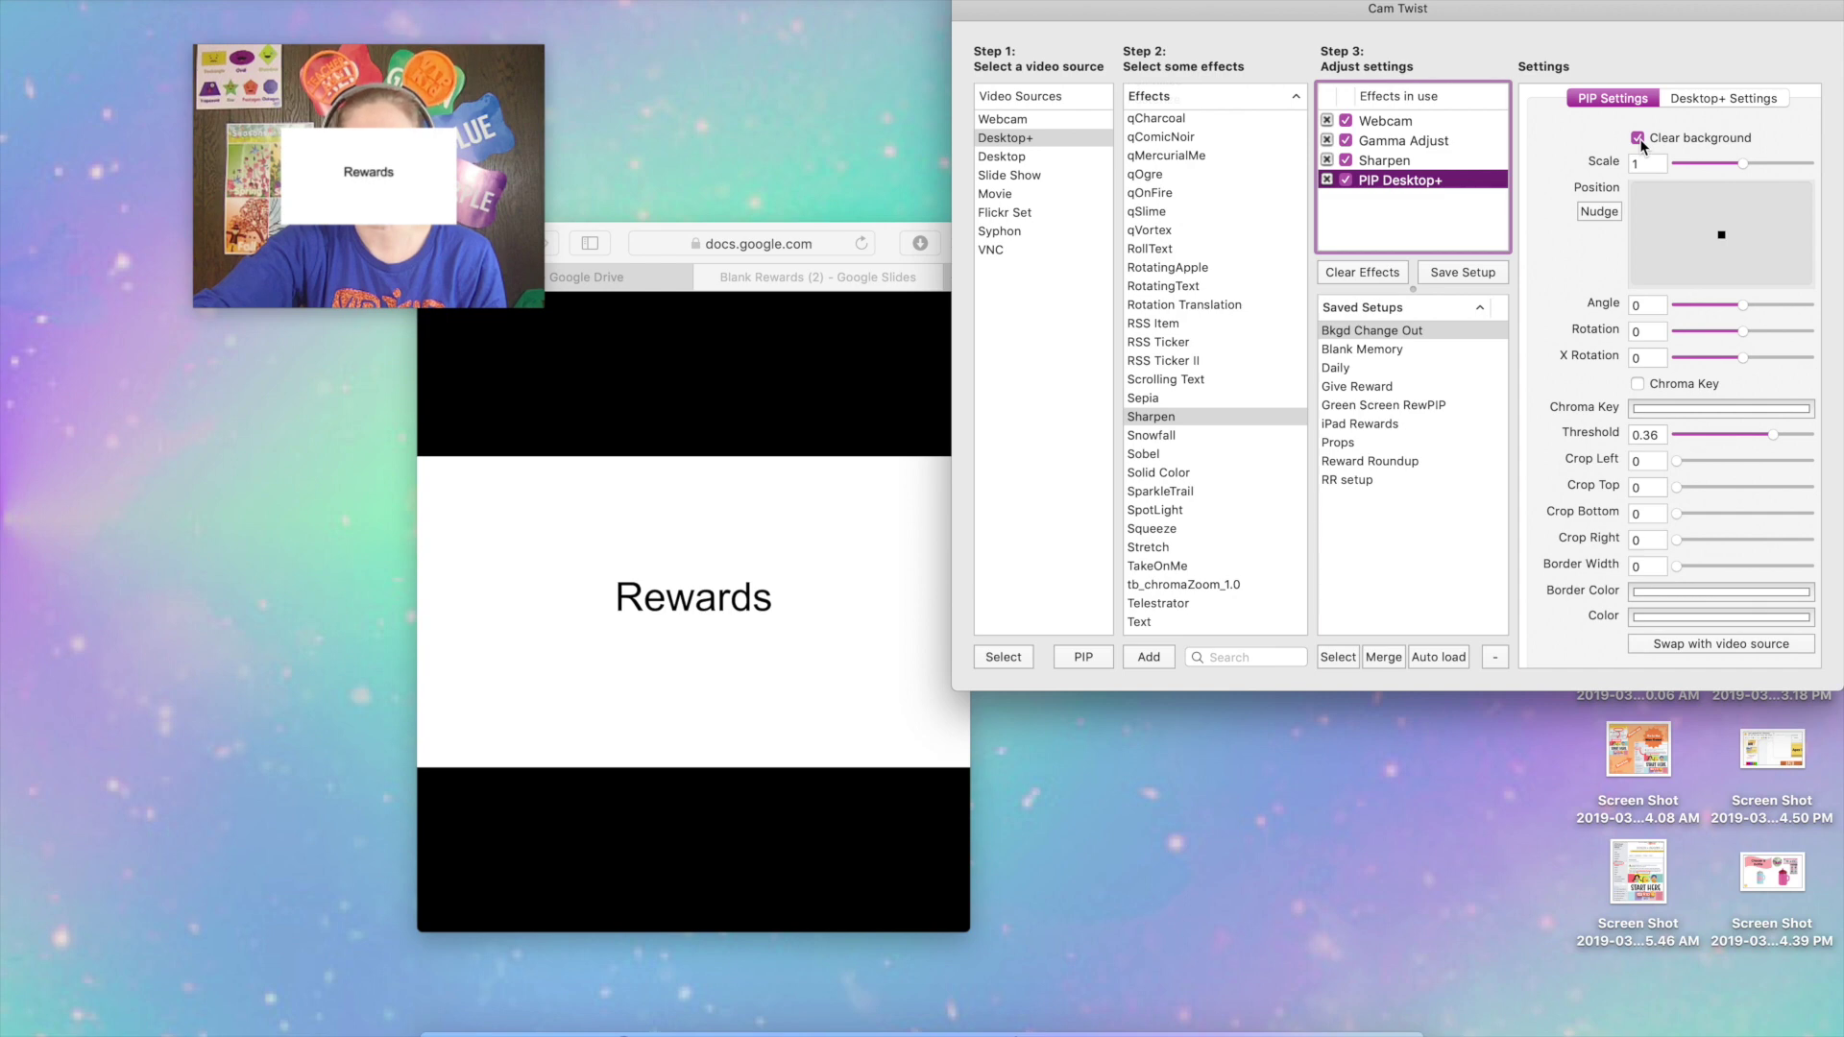
drag(1745, 165, 1719, 165)
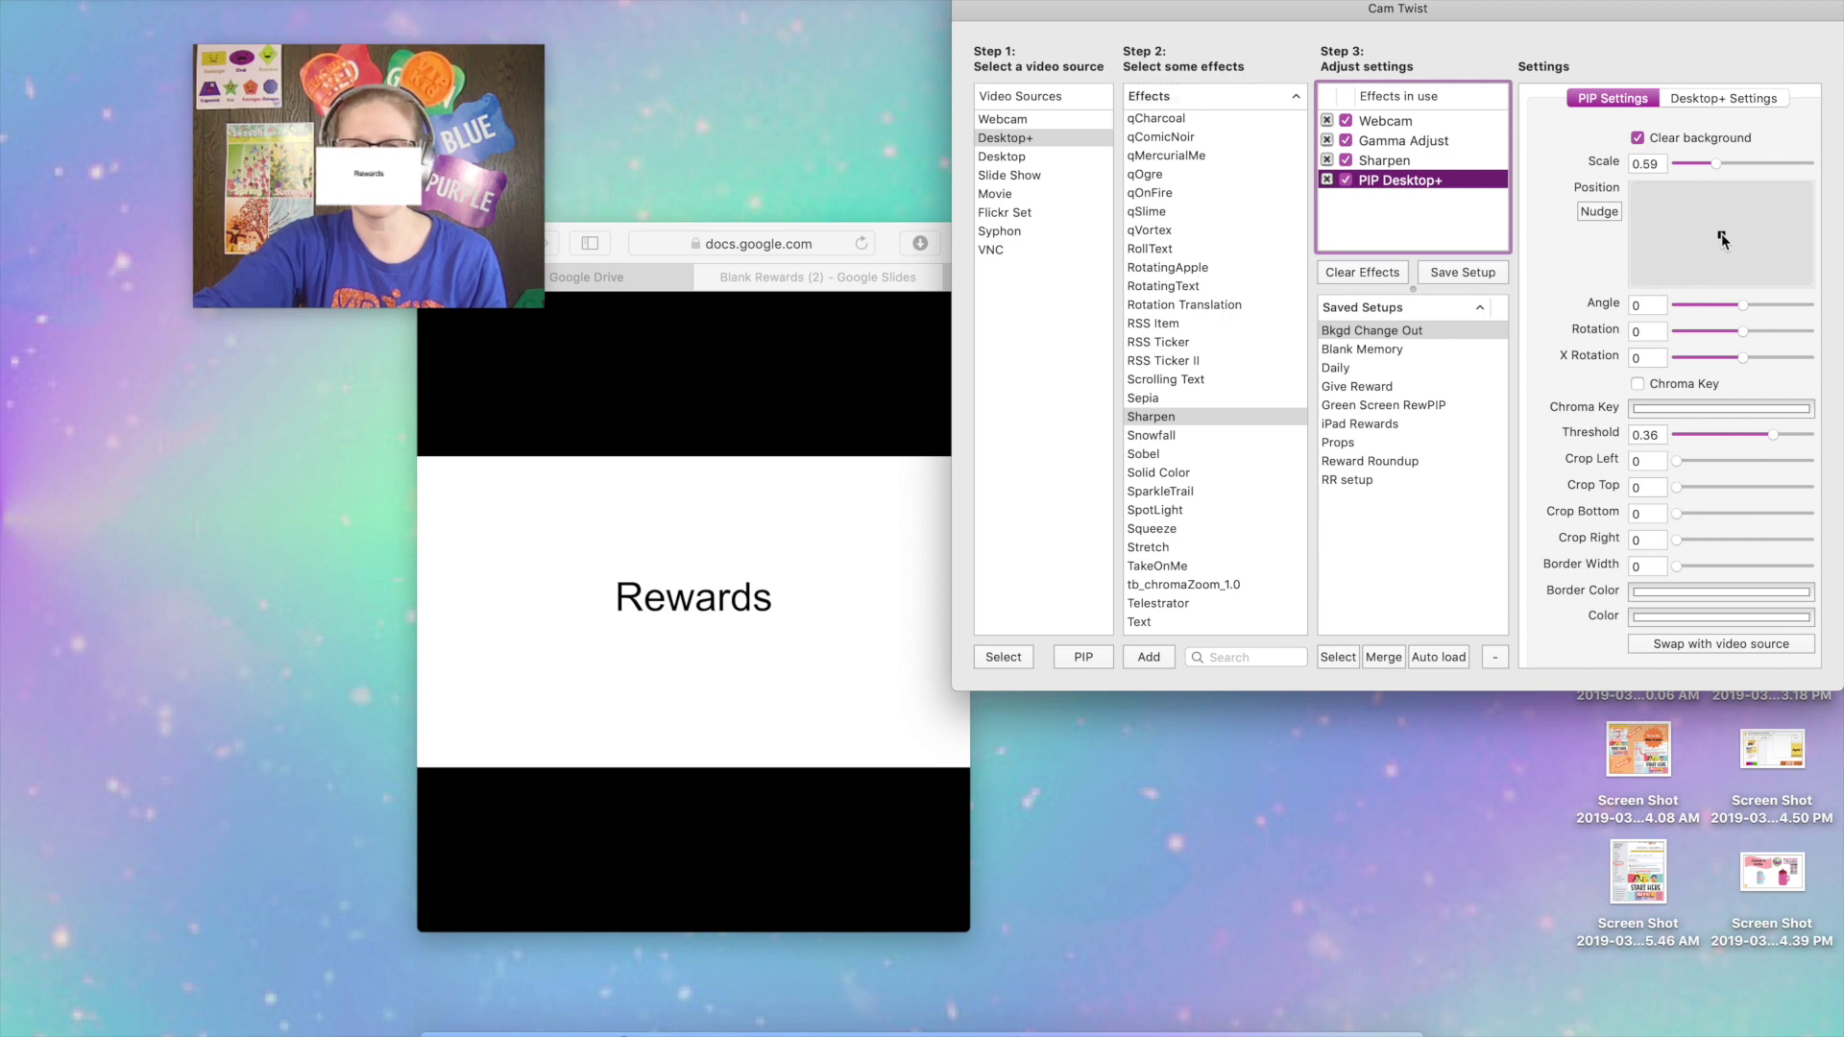
drag(1721, 235, 1661, 268)
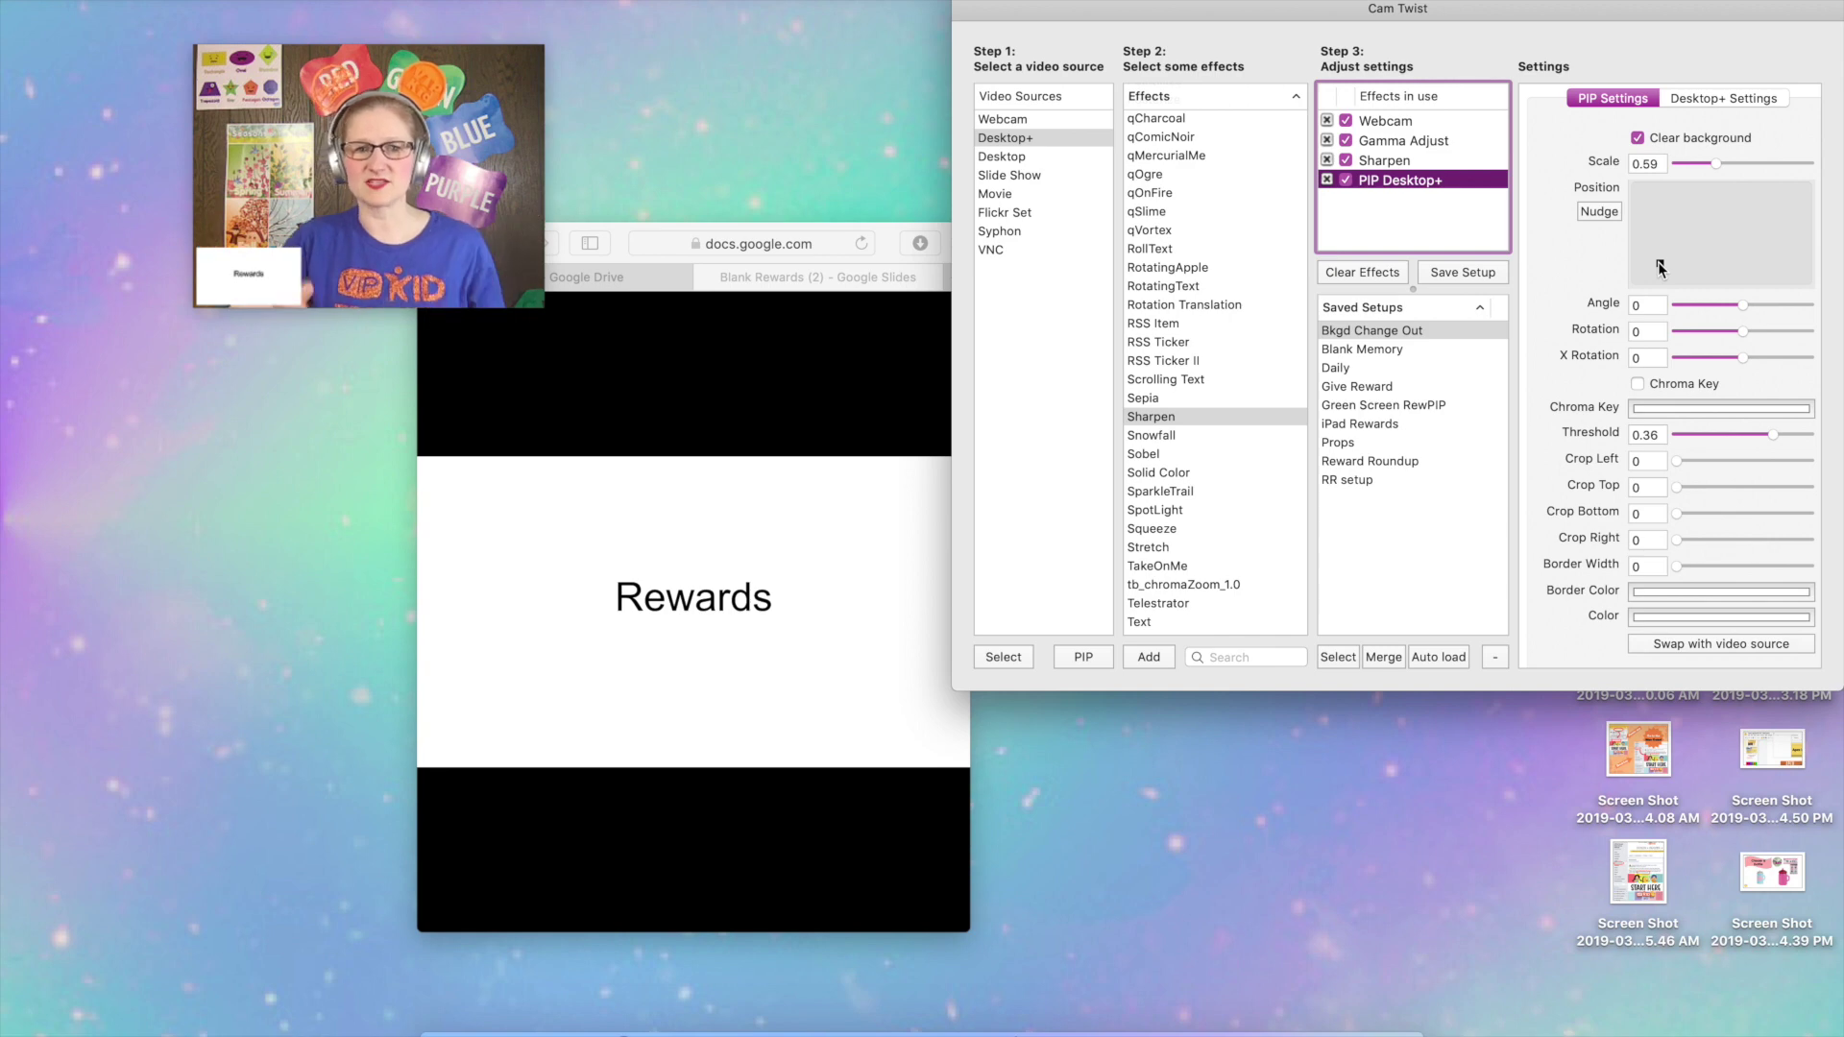
Move the slides window to the lower right and rename the PIP Desktop+ layer 'Rewards', keeping it visible.
click(935, 378)
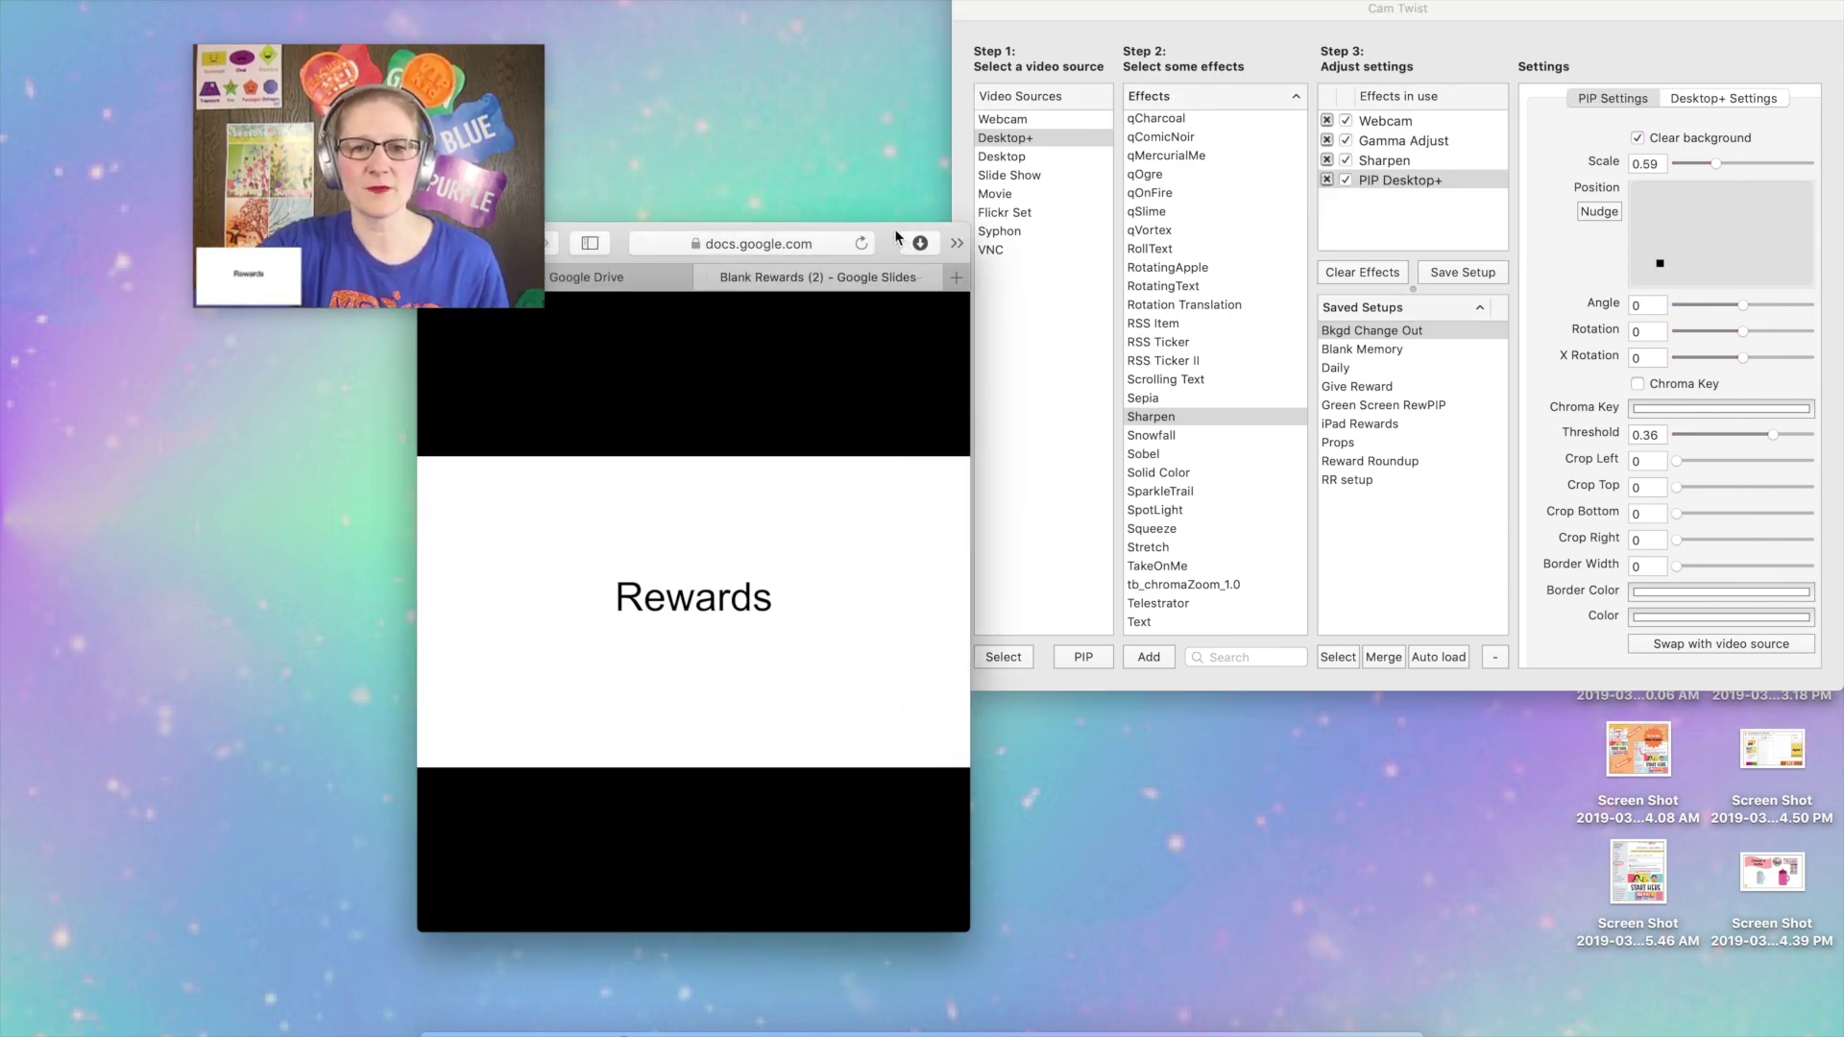
drag(885, 236, 1782, 548)
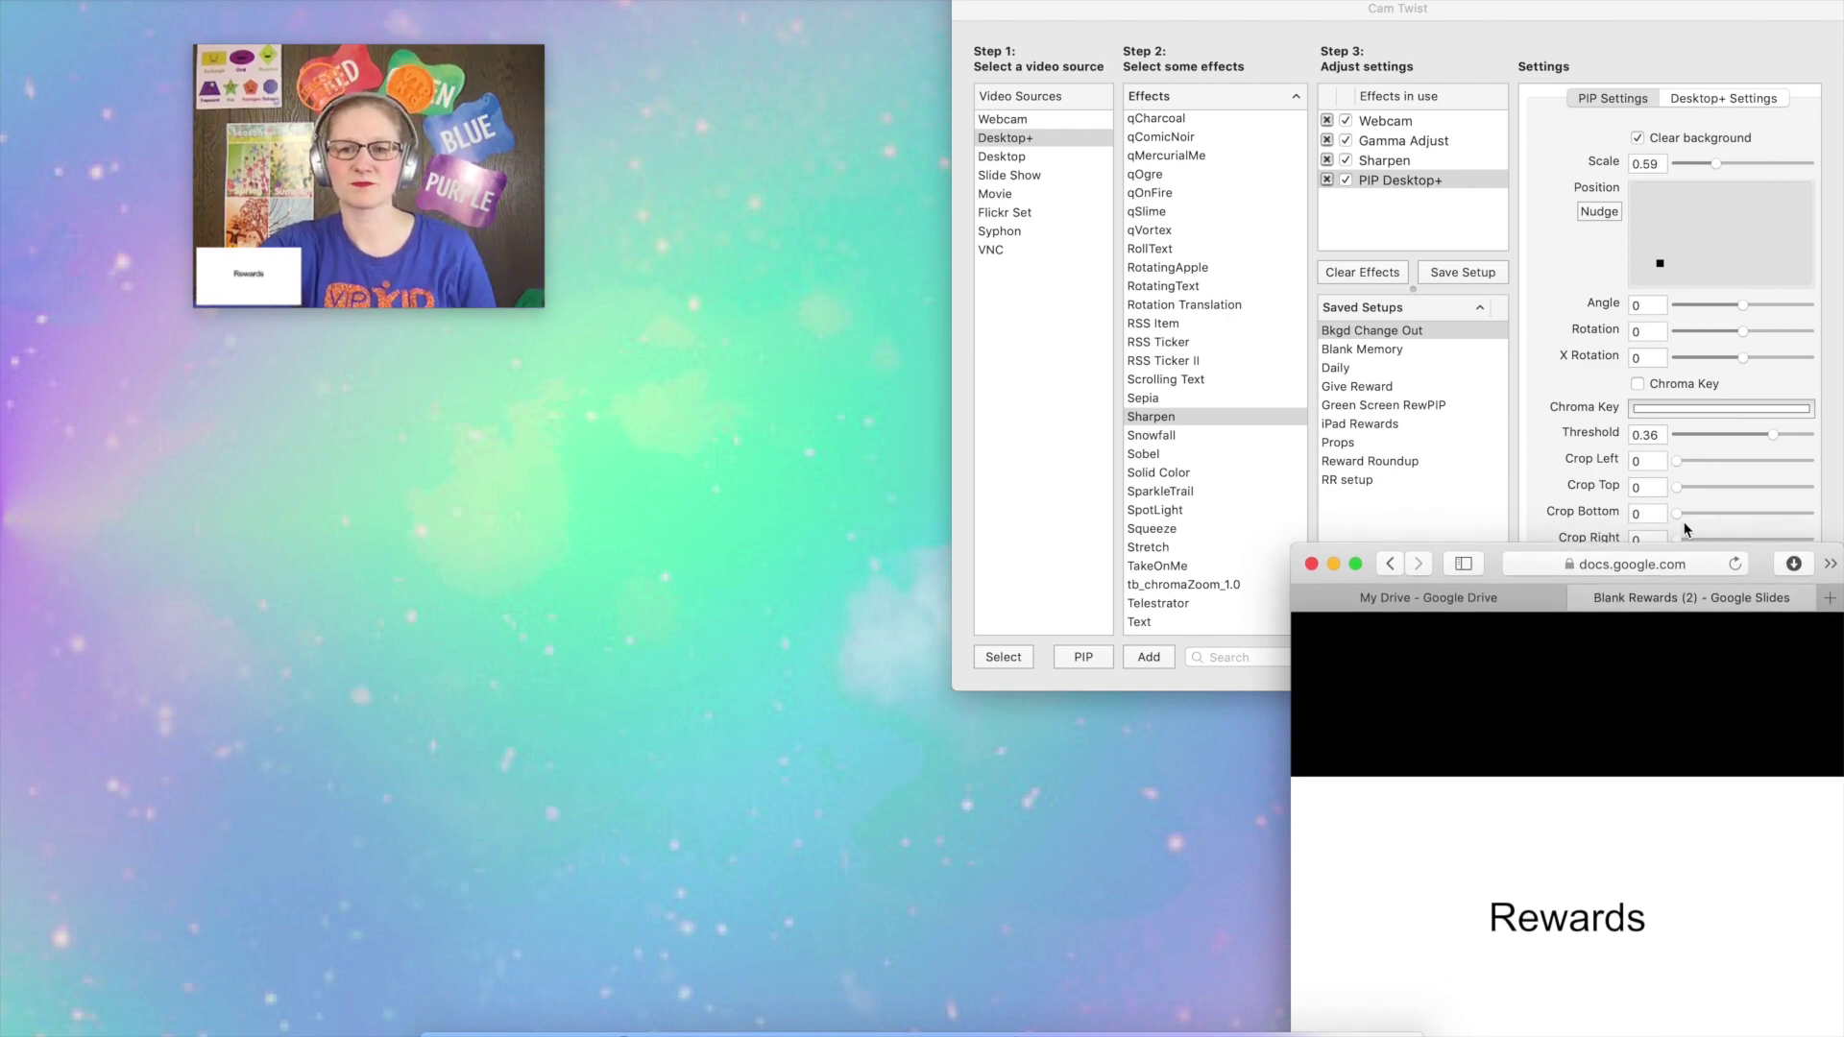
click(1427, 182)
click(1426, 185)
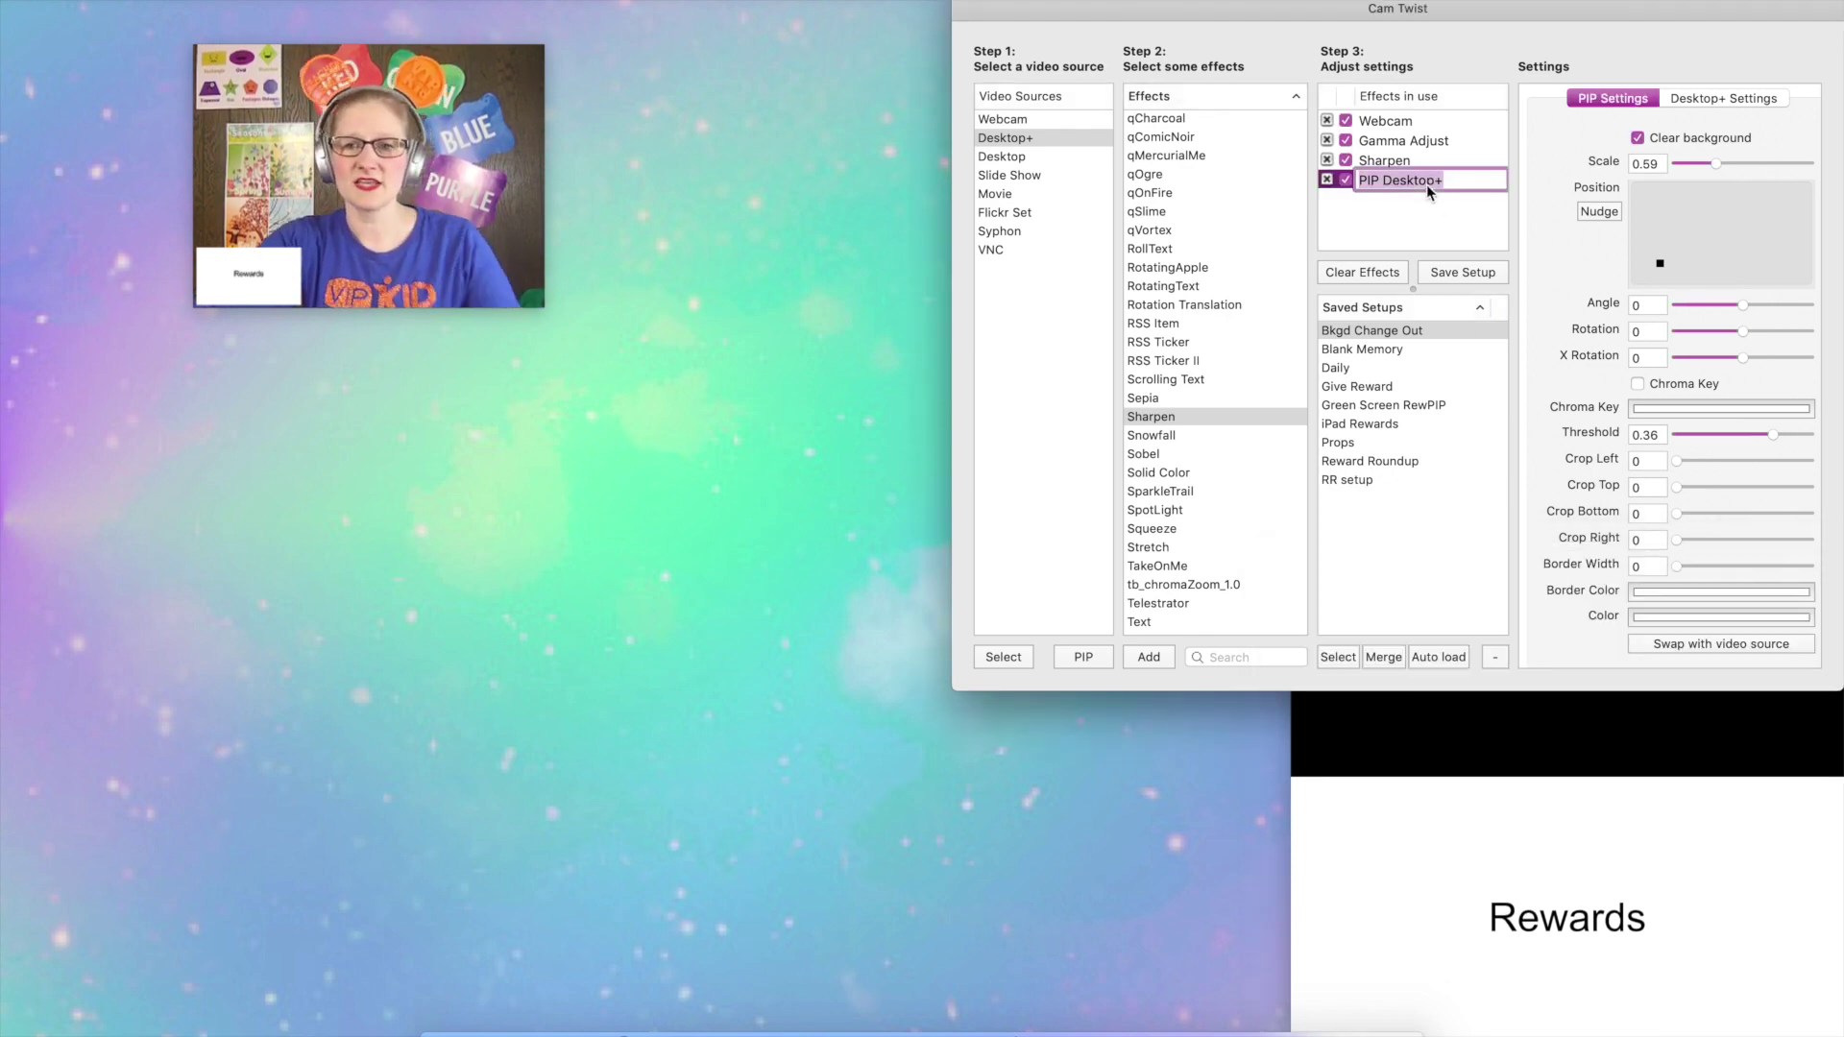
text(Rewards)
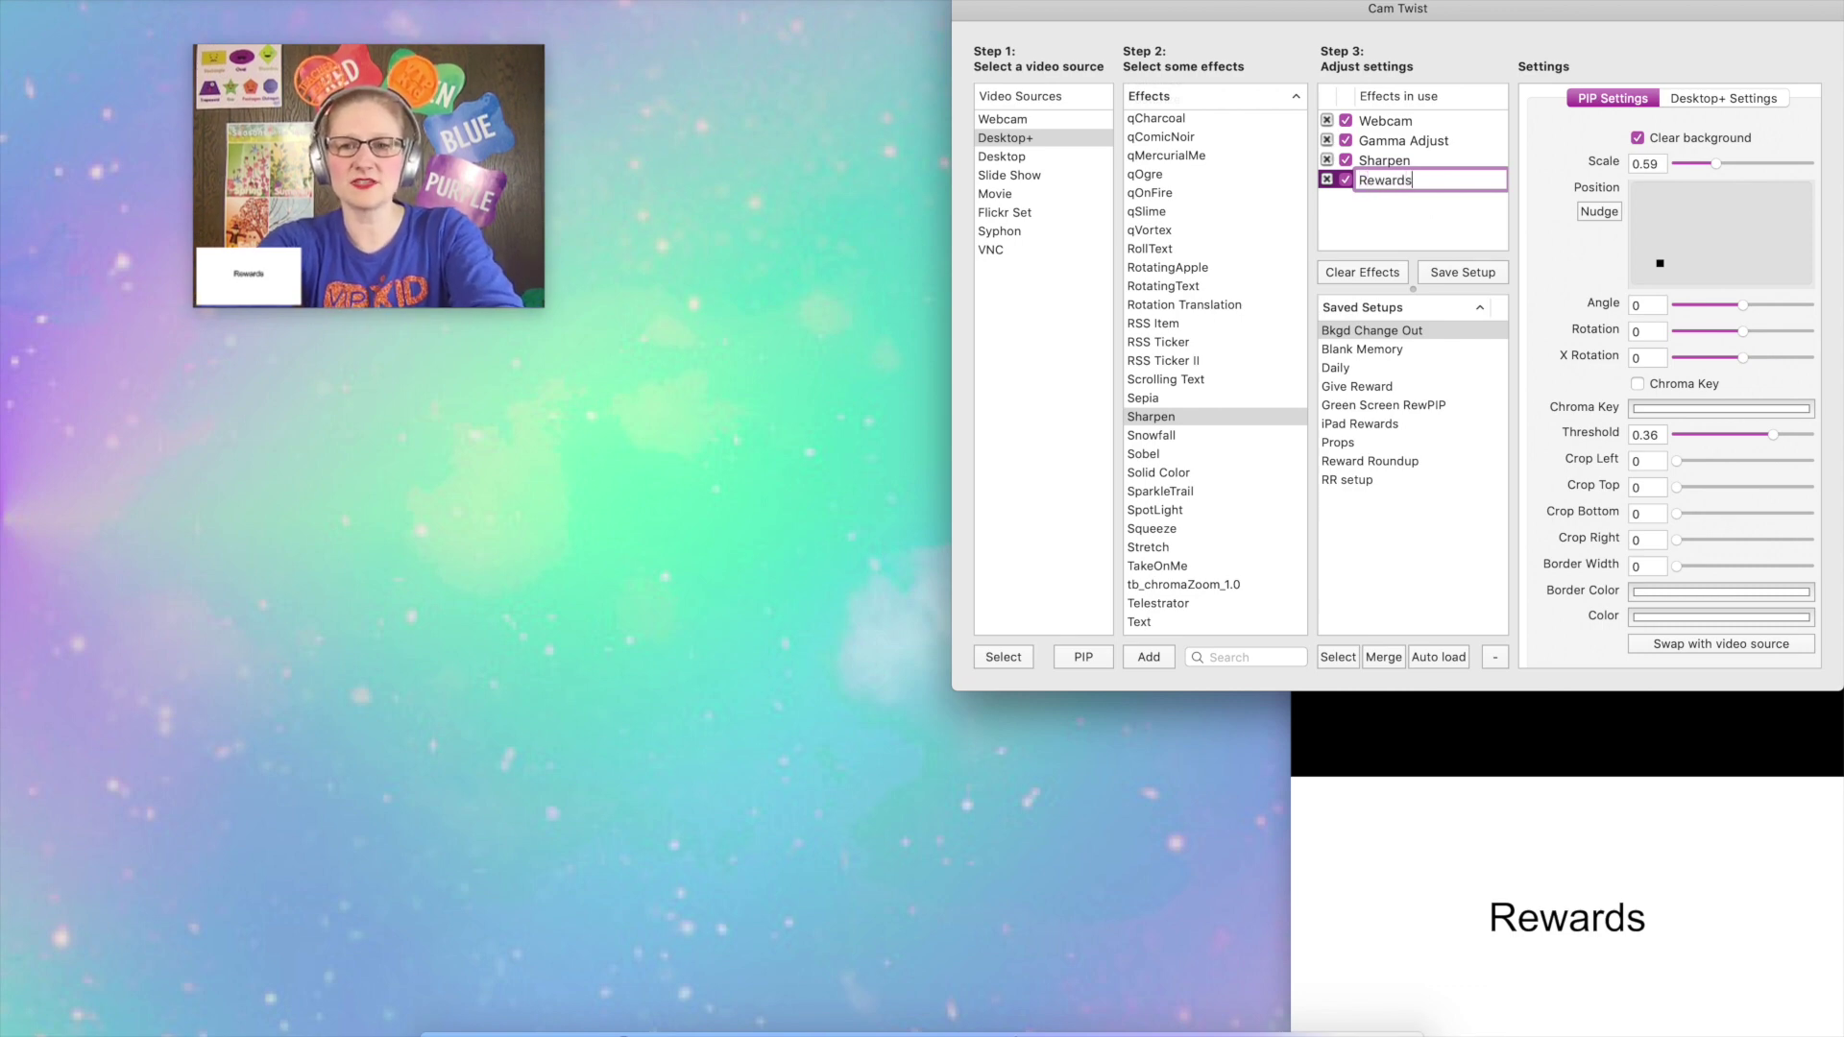
key(Return)
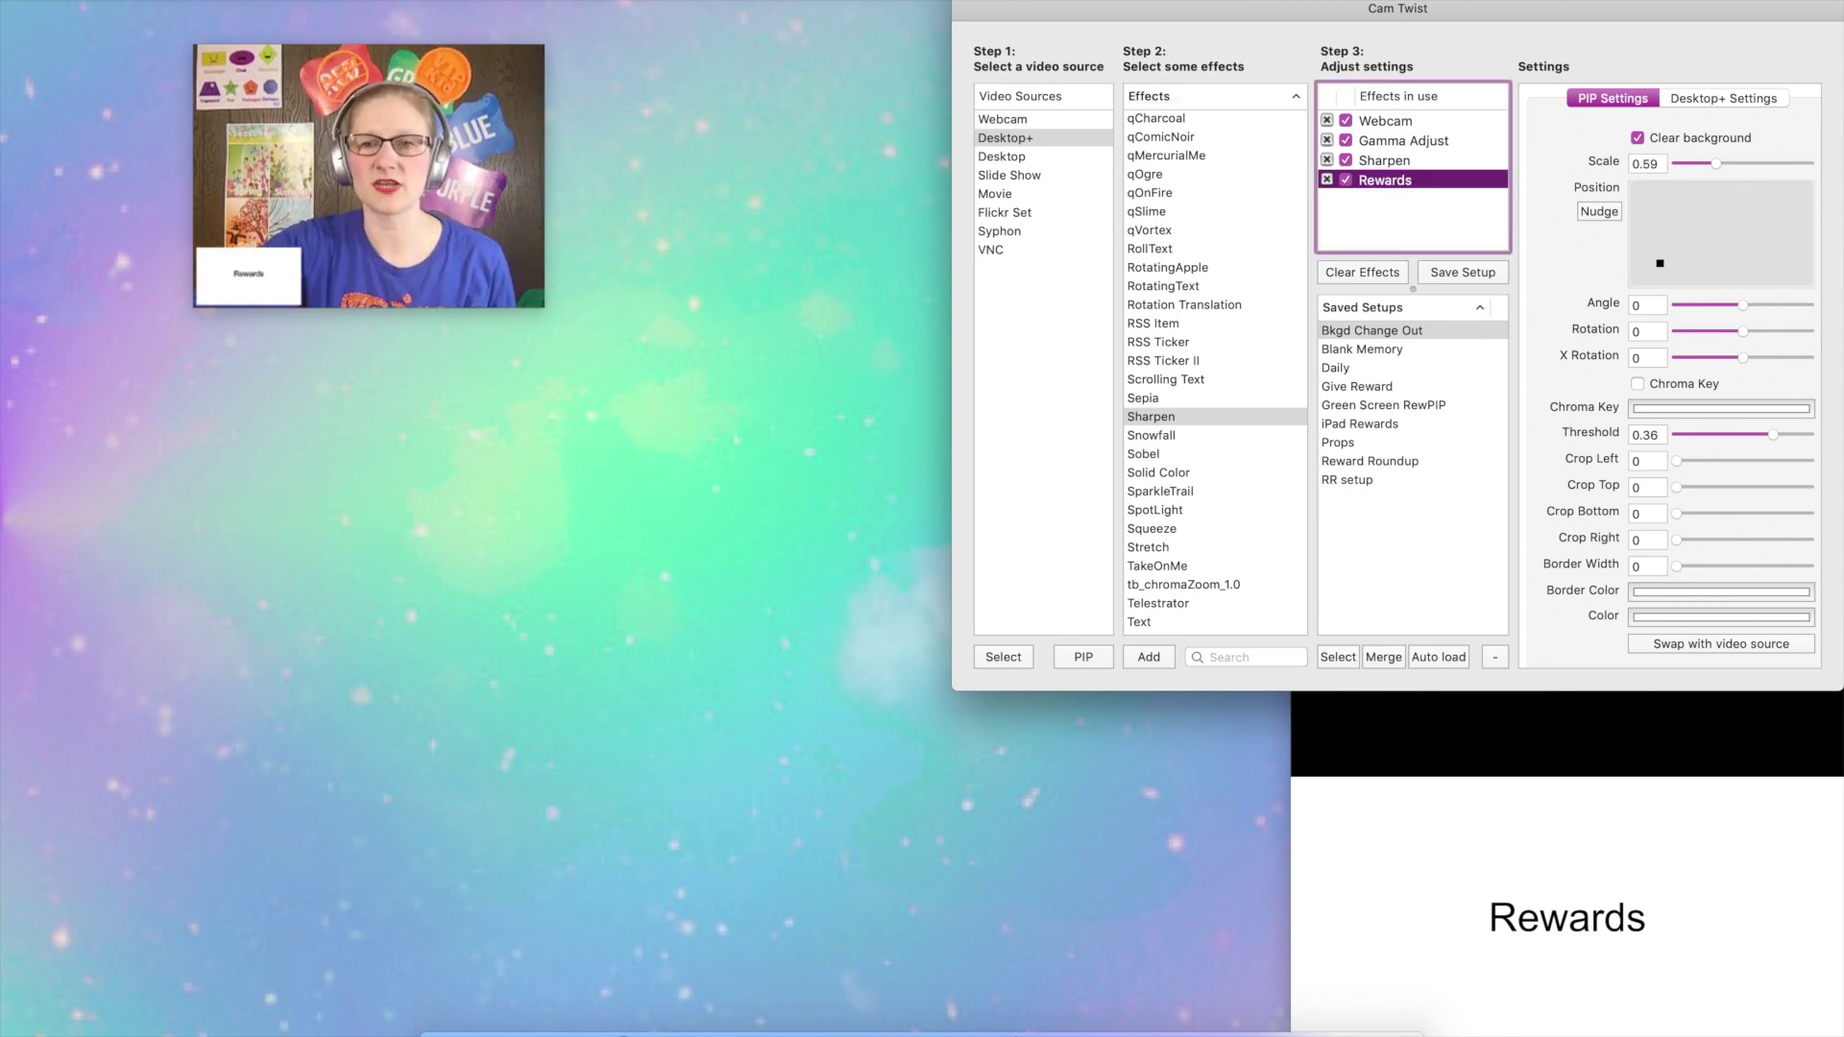
click(1347, 180)
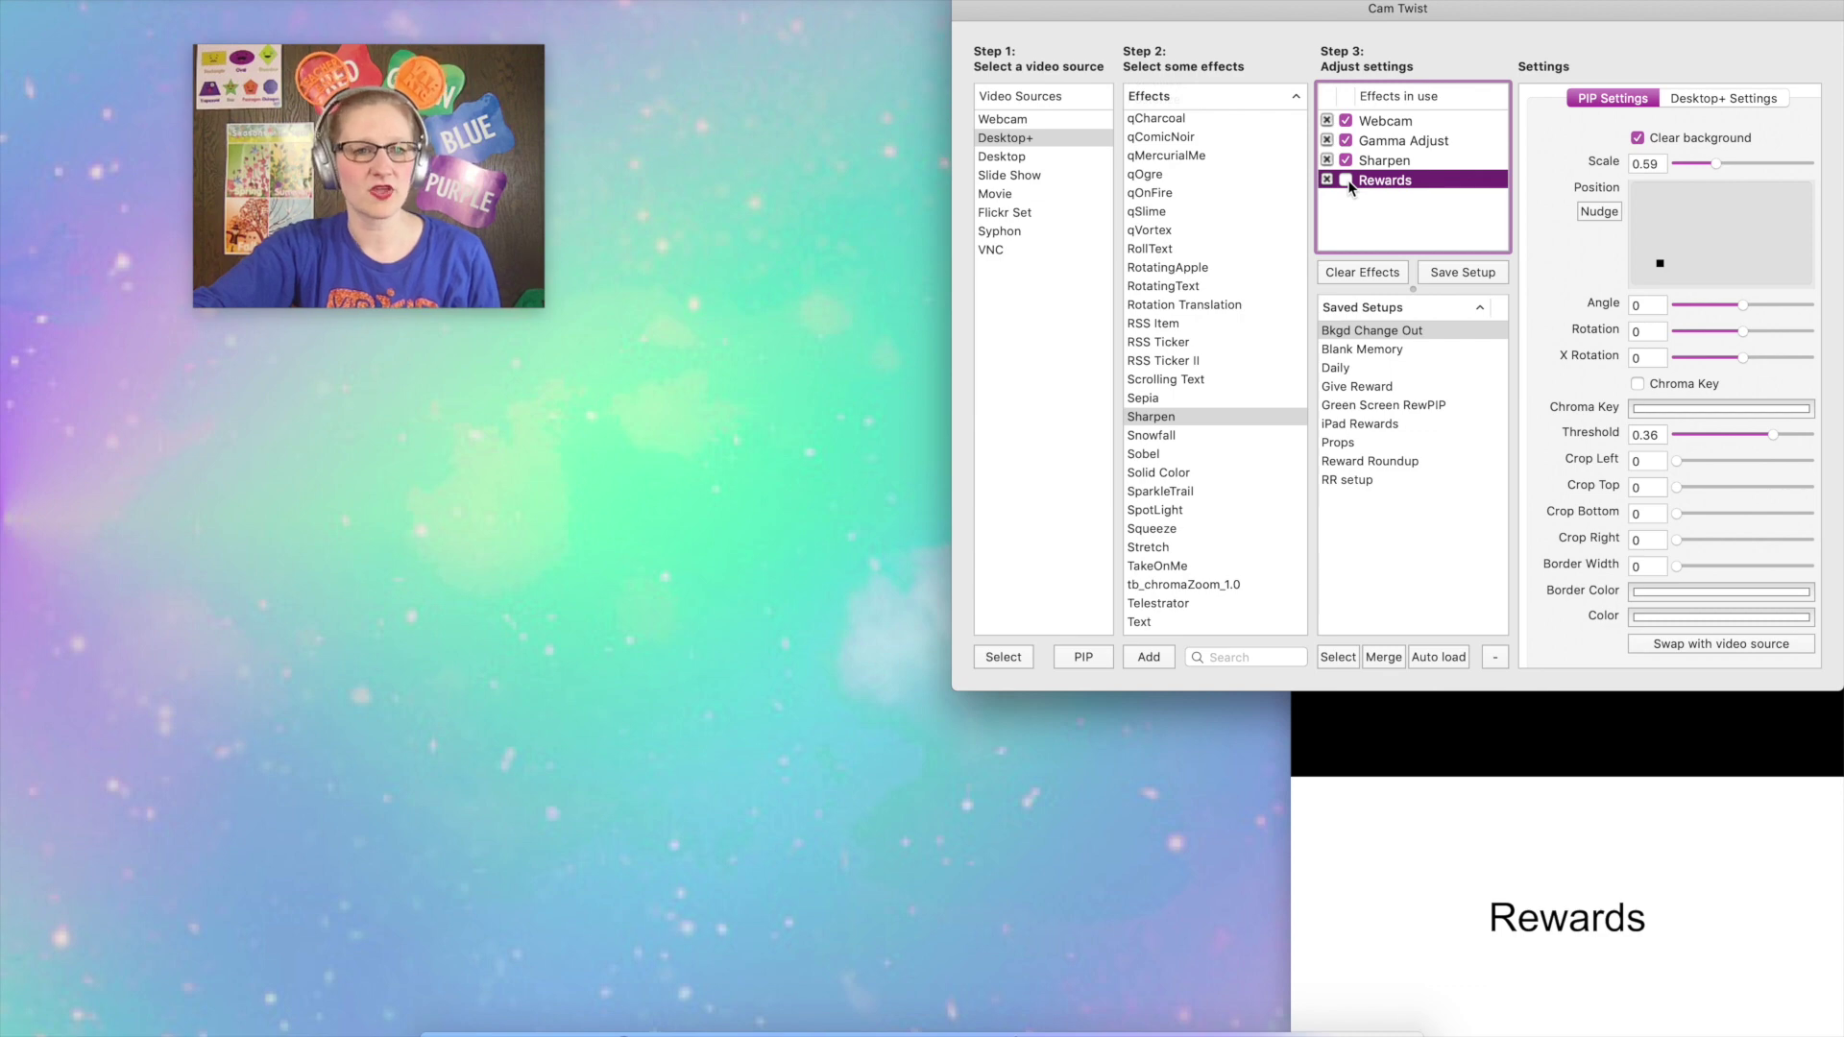
click(1346, 180)
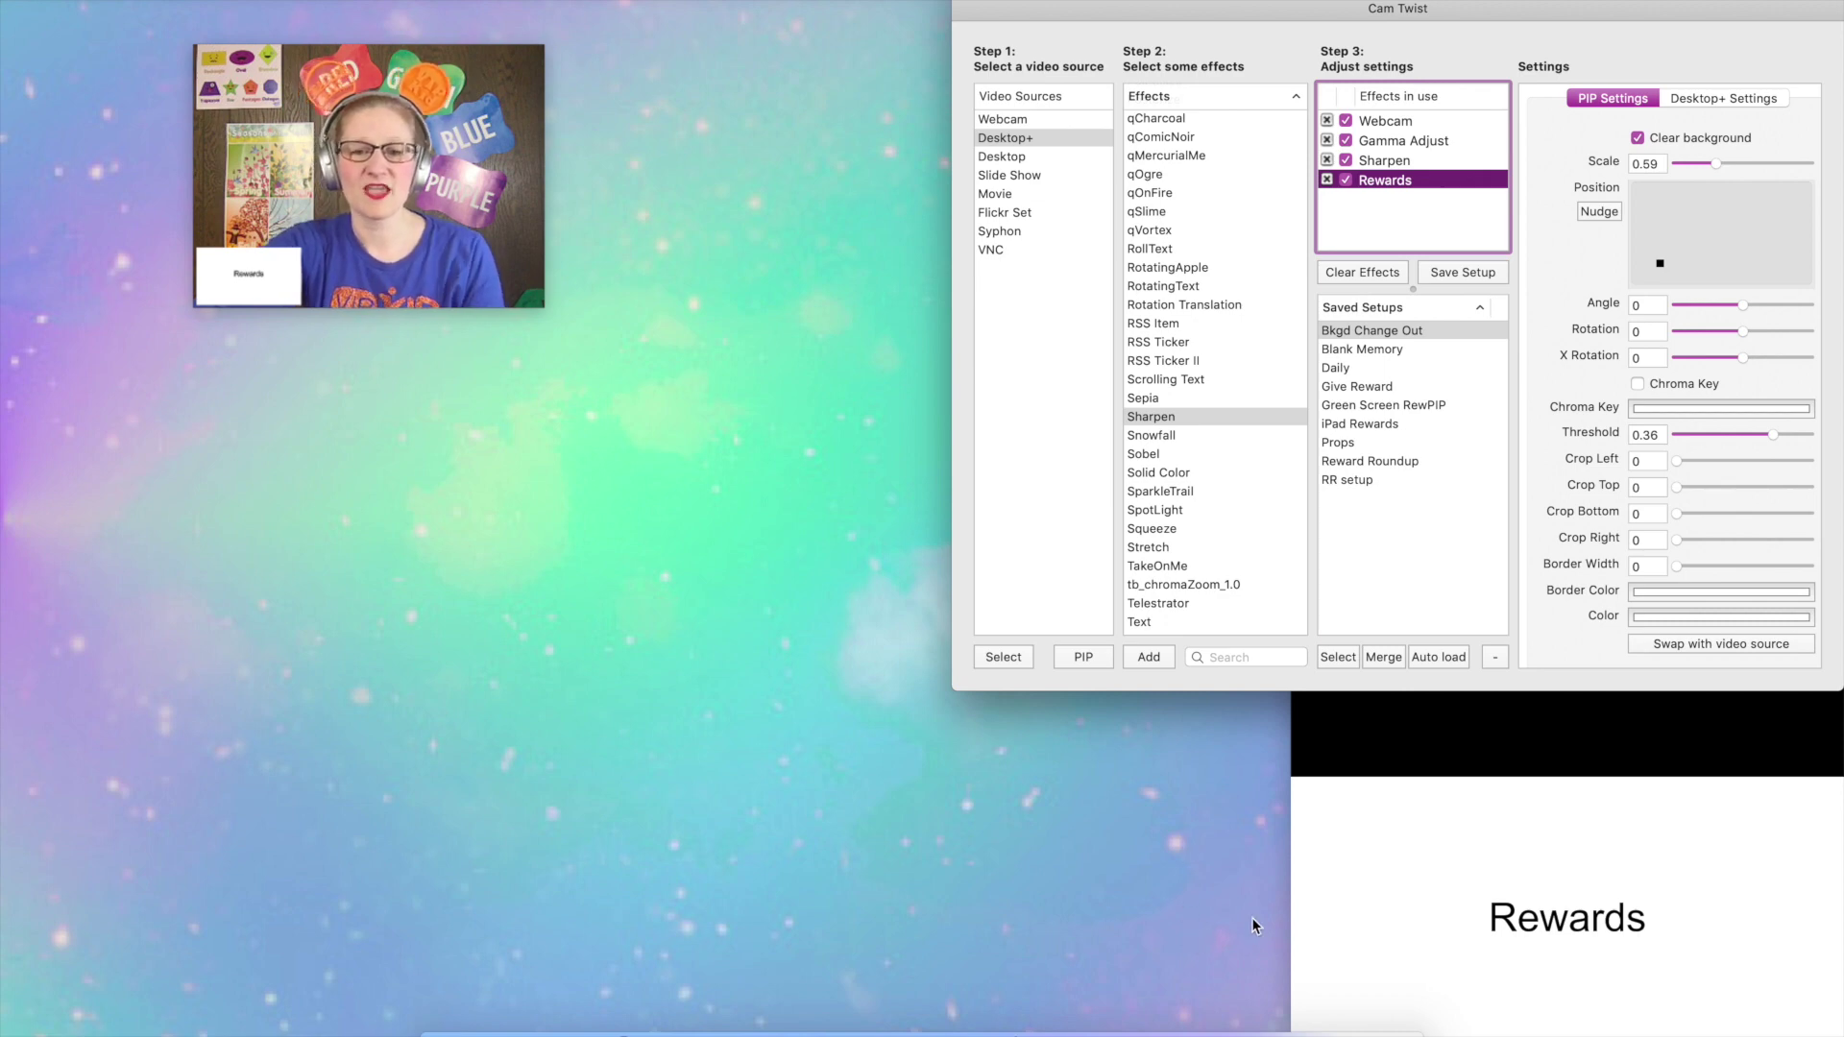
Bring the Lessons slides window to the screen centre and add a Desktop+ PIP layer.
click(1341, 1033)
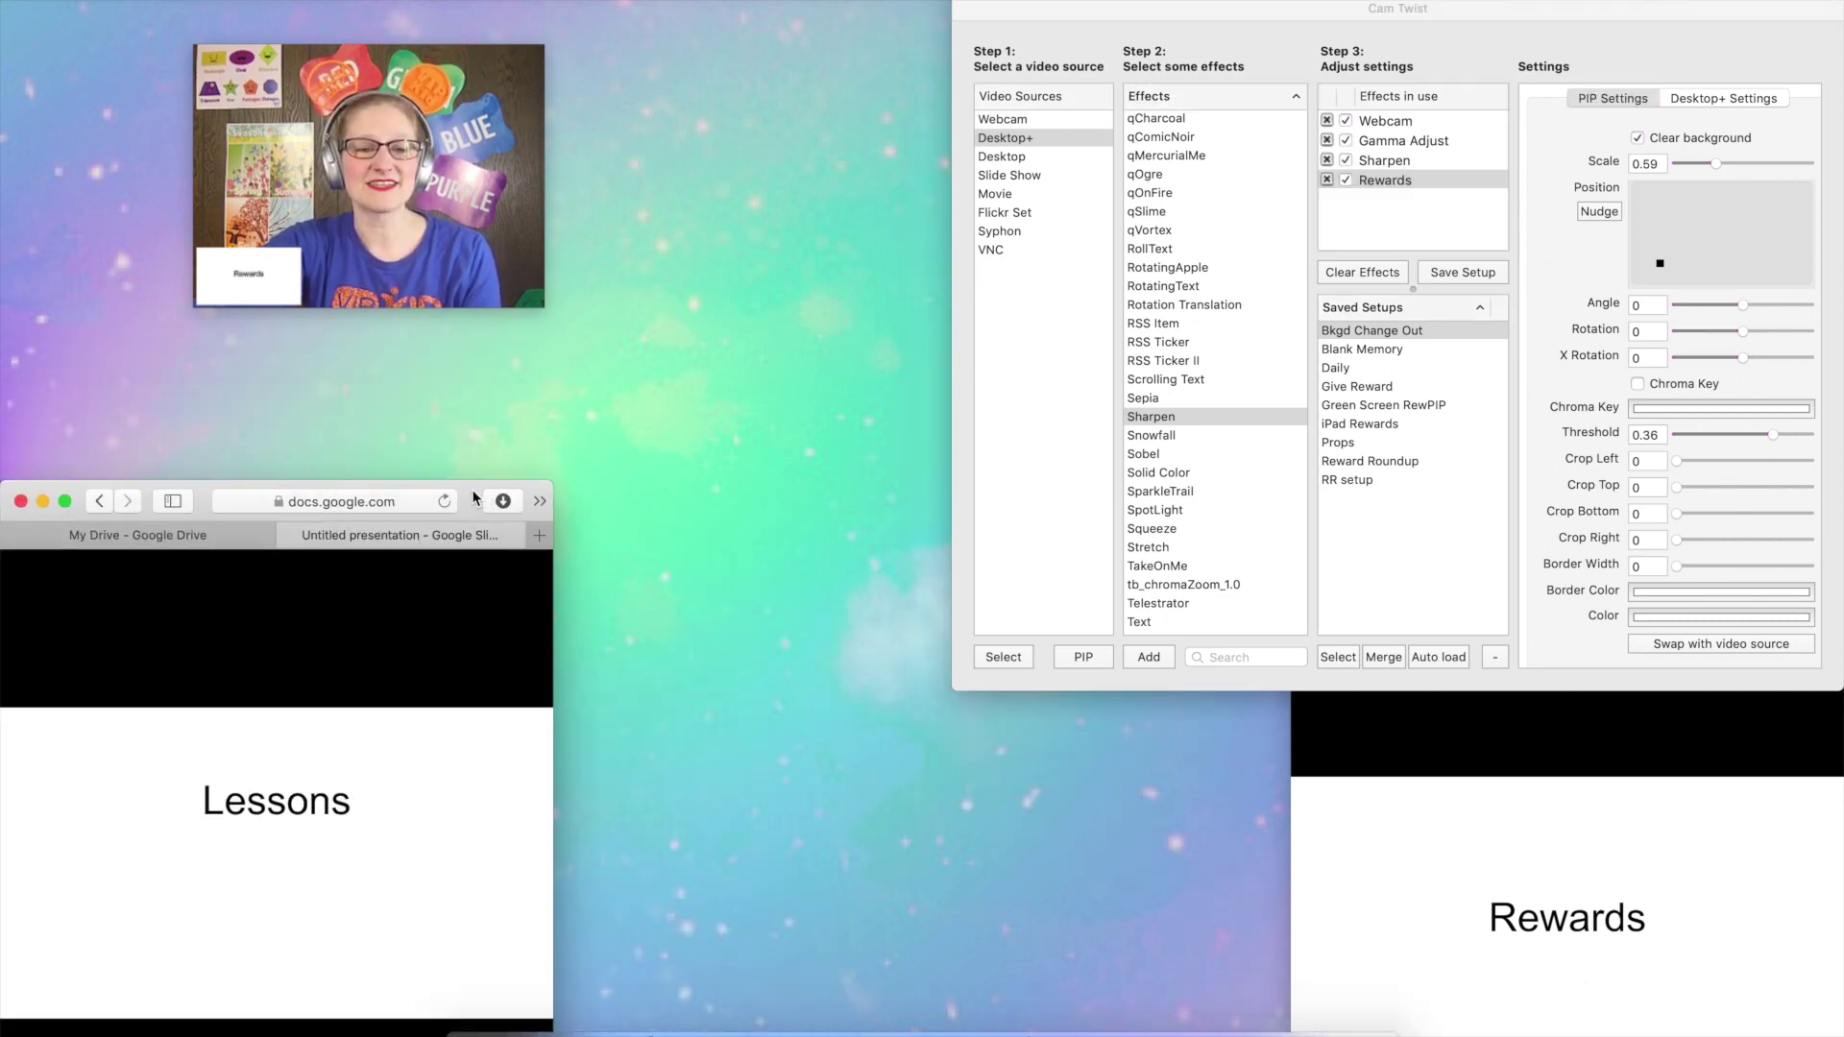
drag(480, 499, 866, 160)
click(1024, 140)
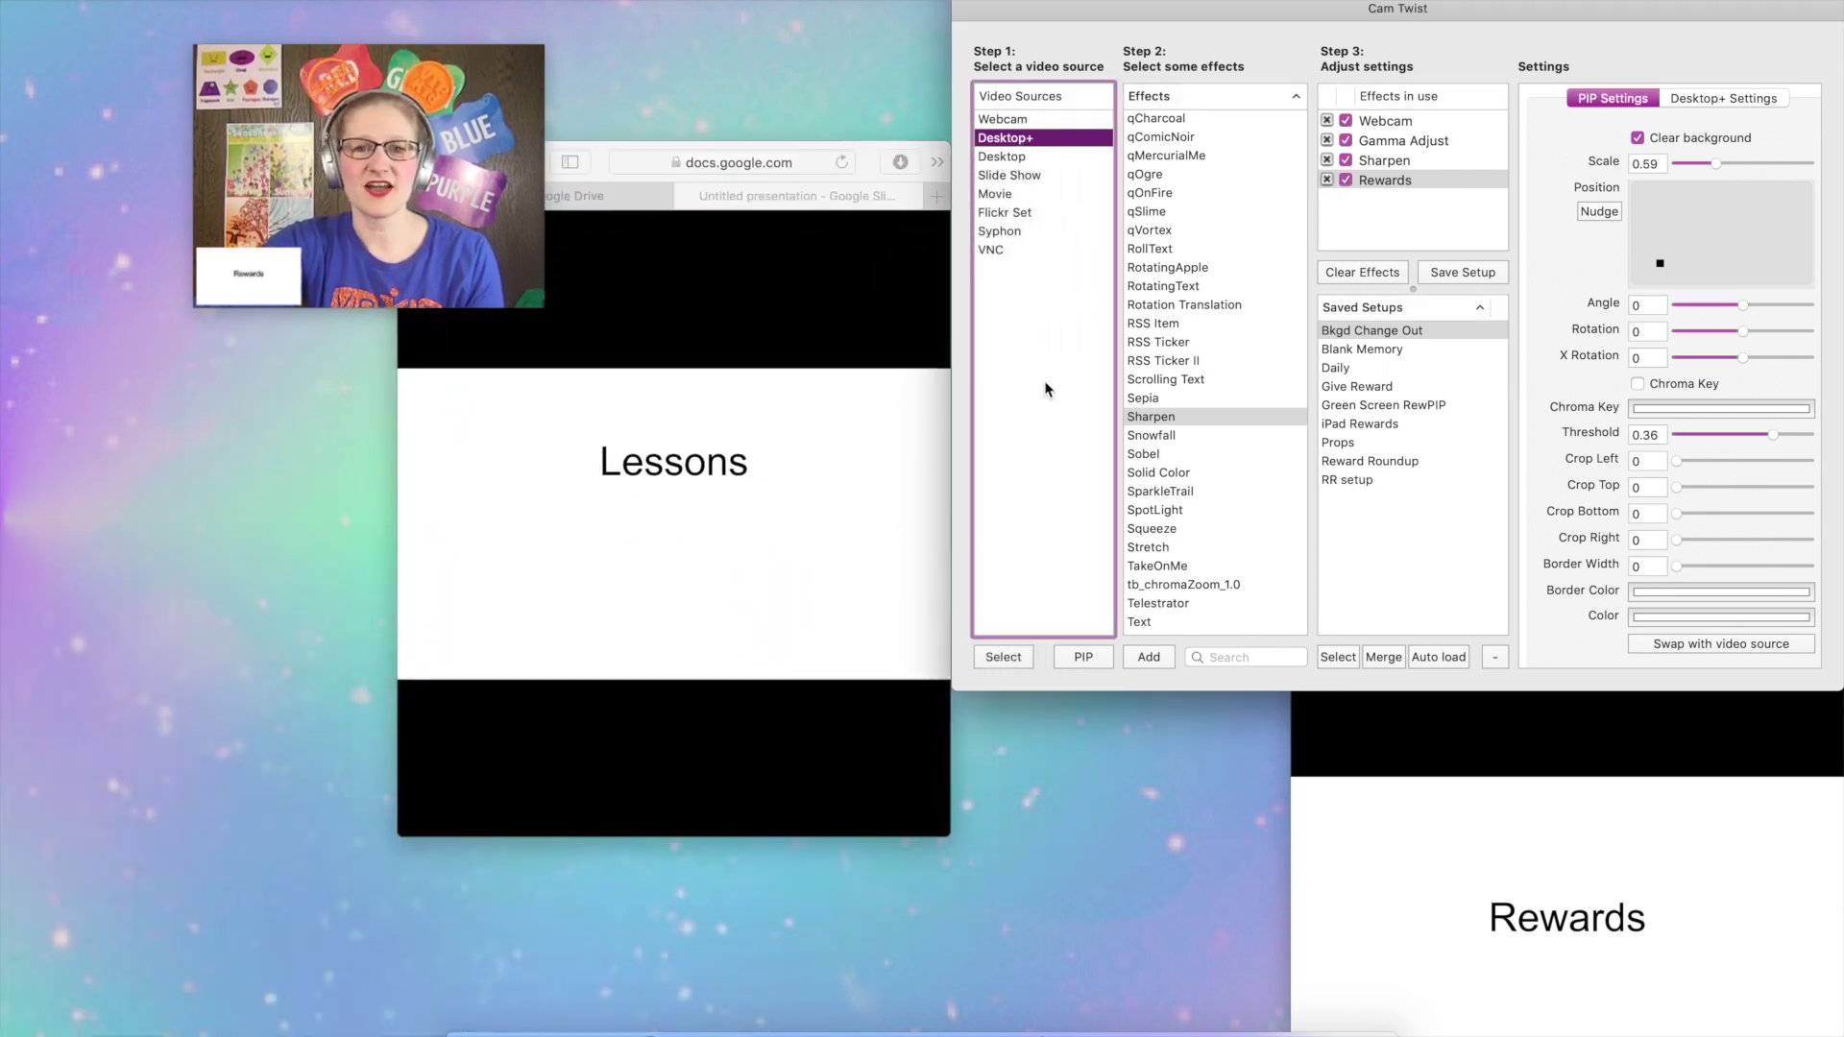
click(1076, 654)
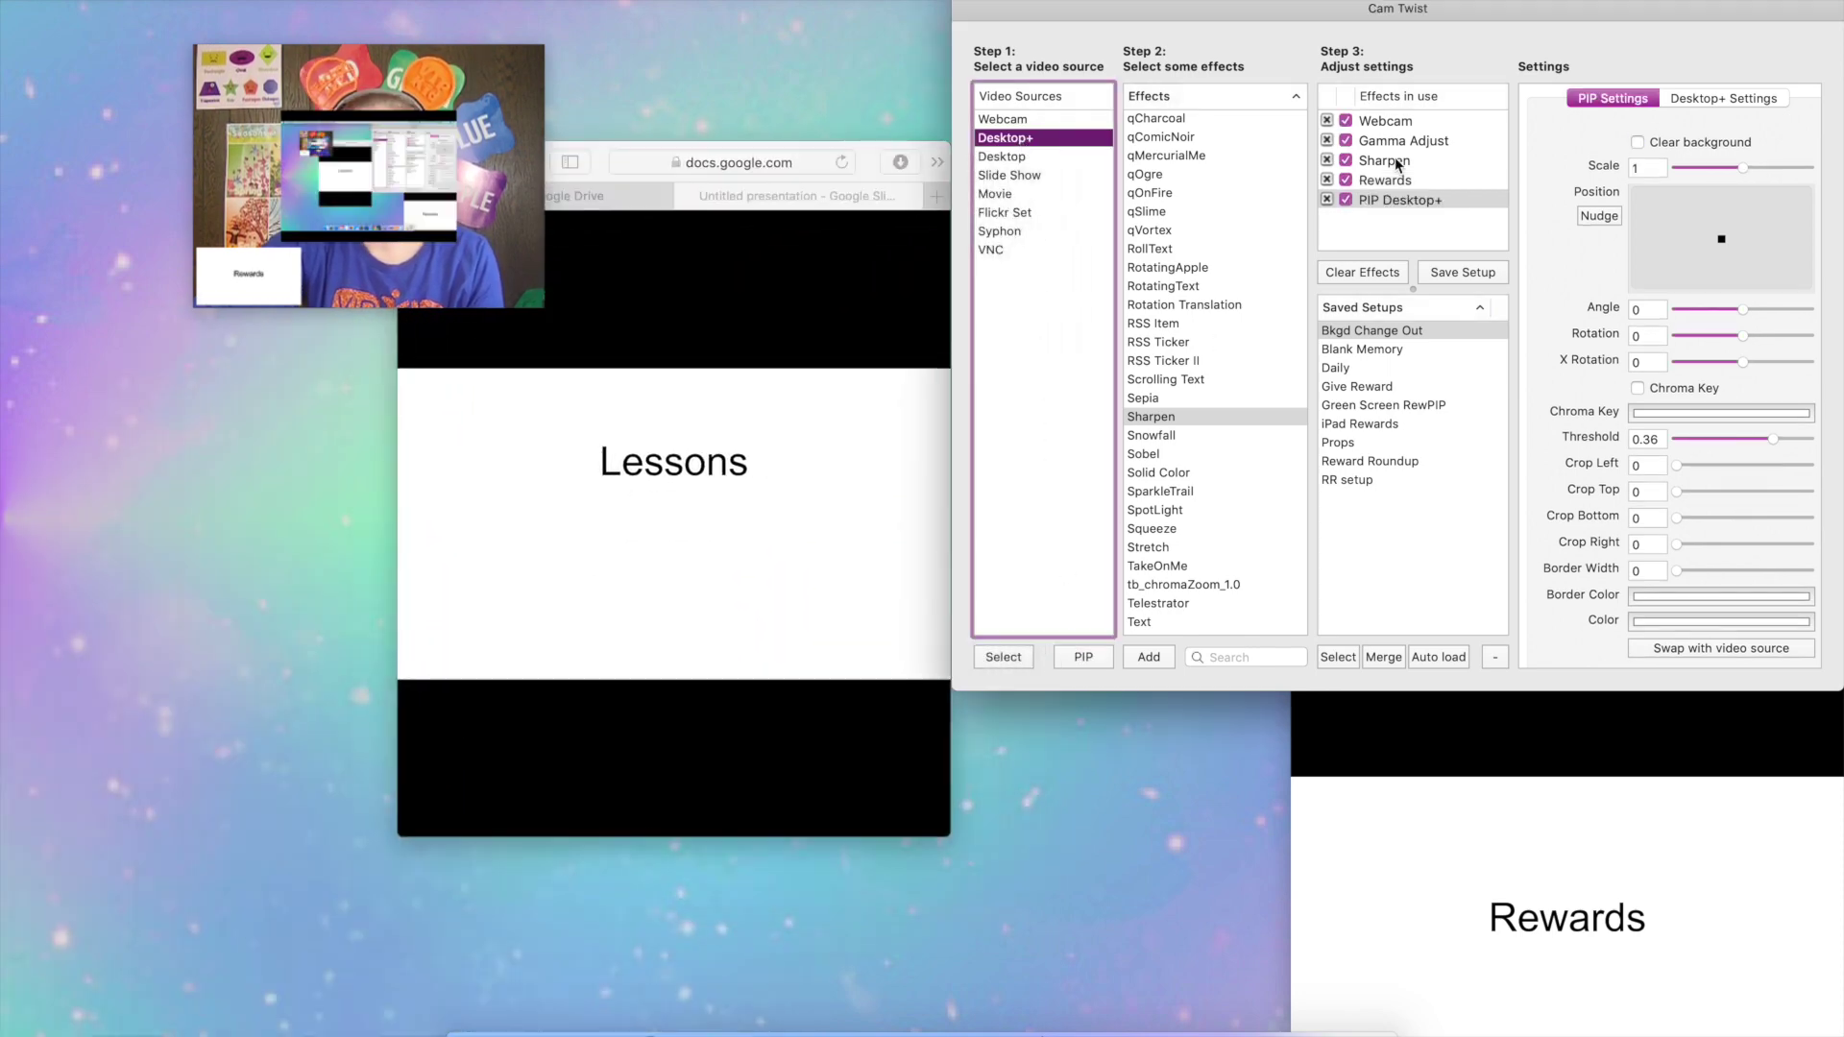
Confine the desktop capture to the Safari window and crop the capture area to the slide.
click(1420, 202)
click(1725, 97)
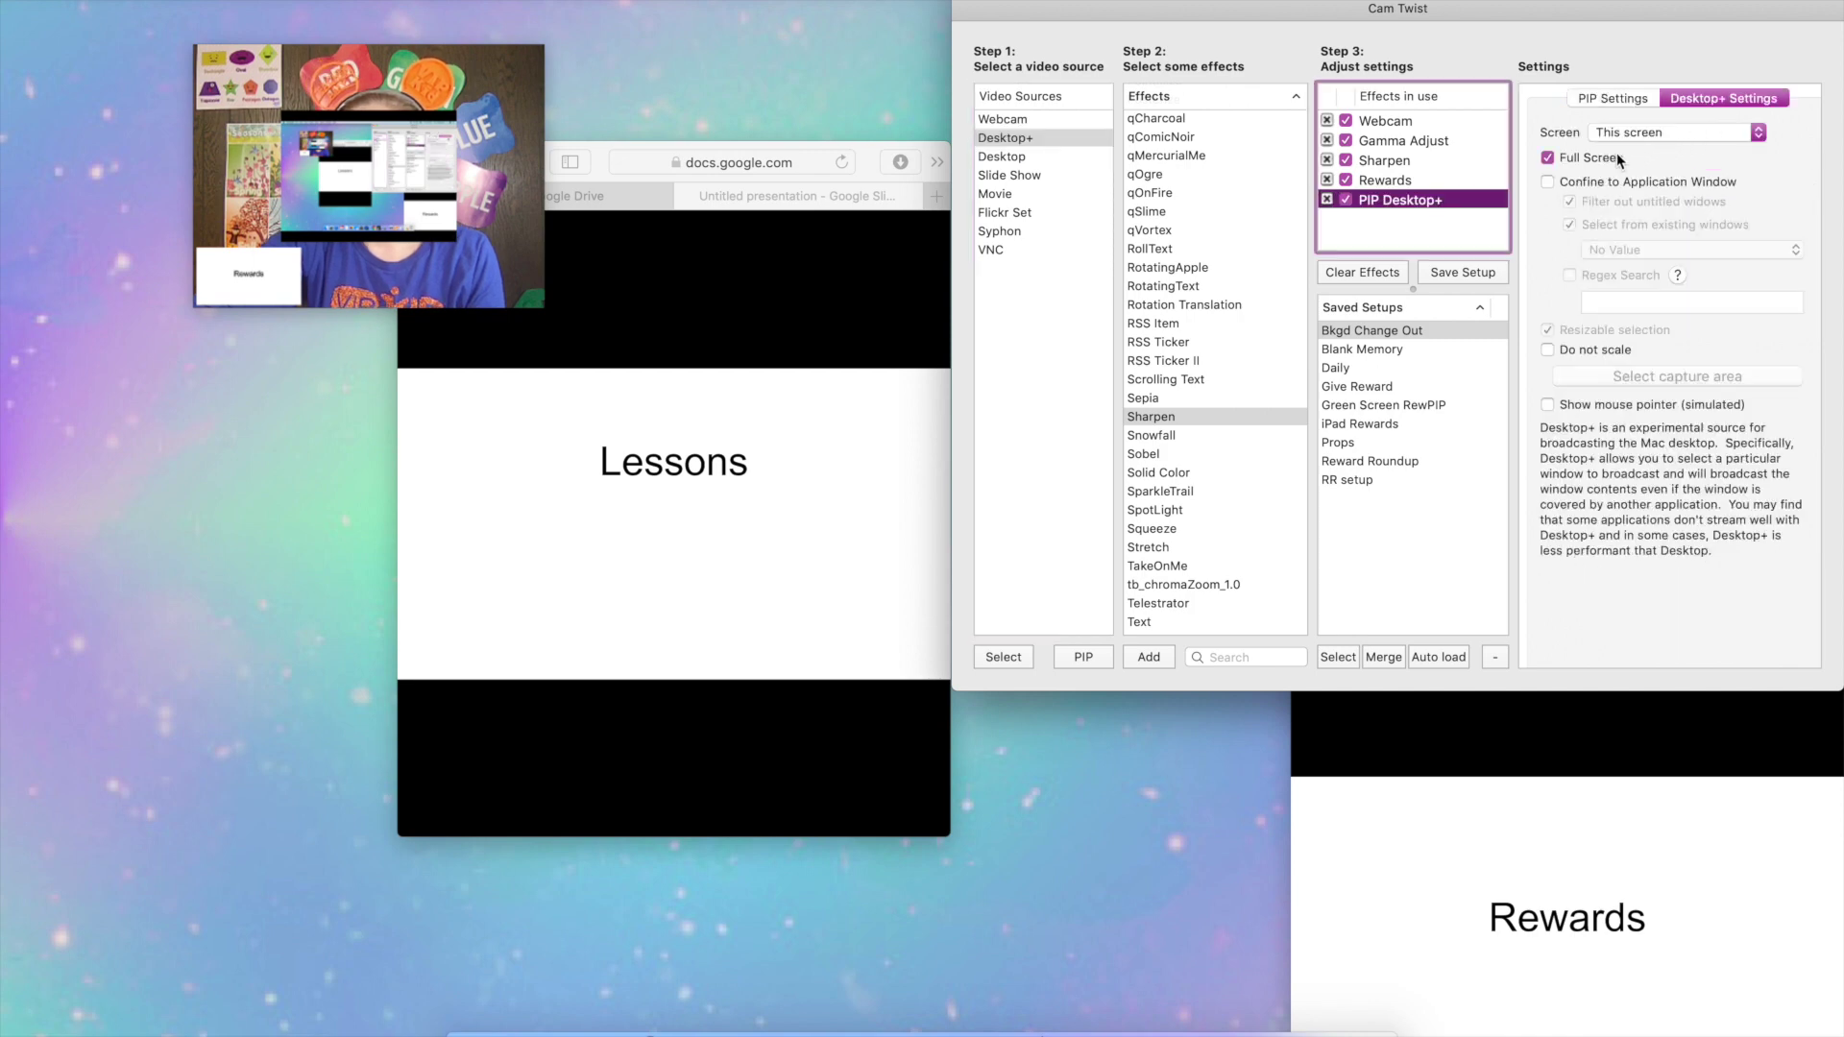
click(1548, 183)
click(1630, 249)
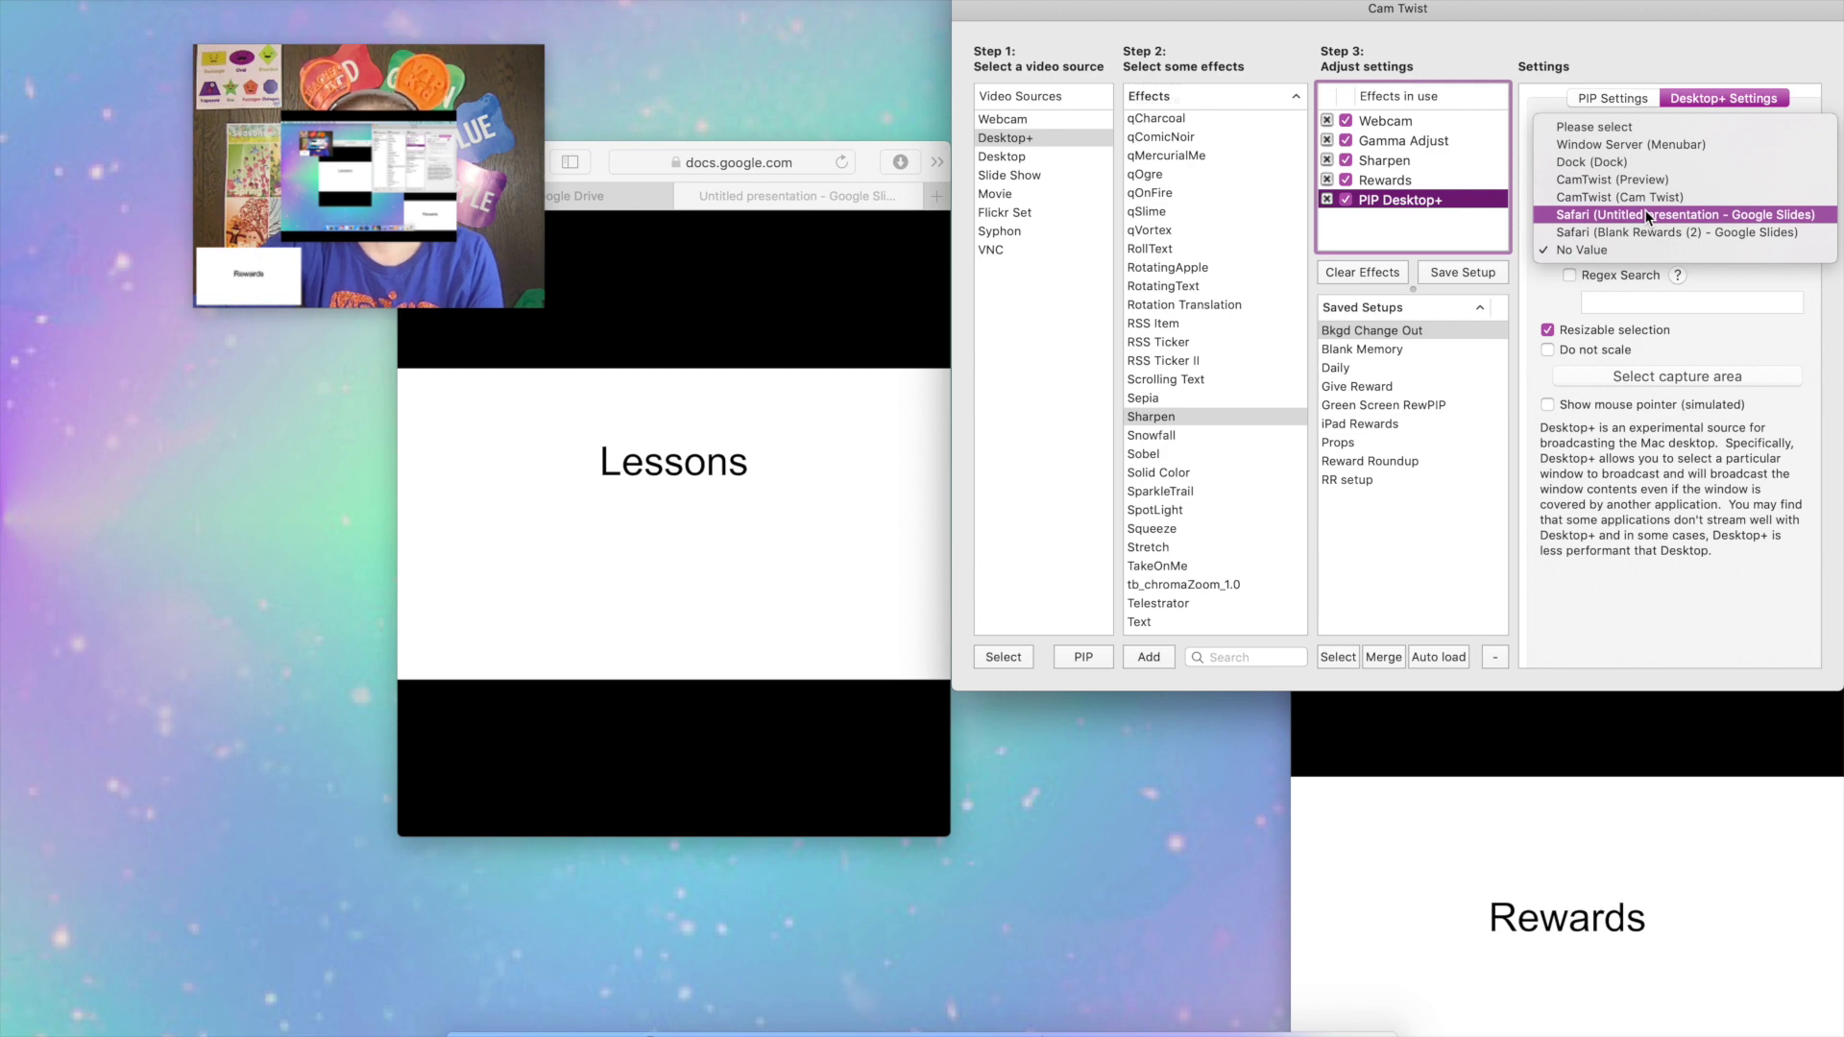
click(1648, 215)
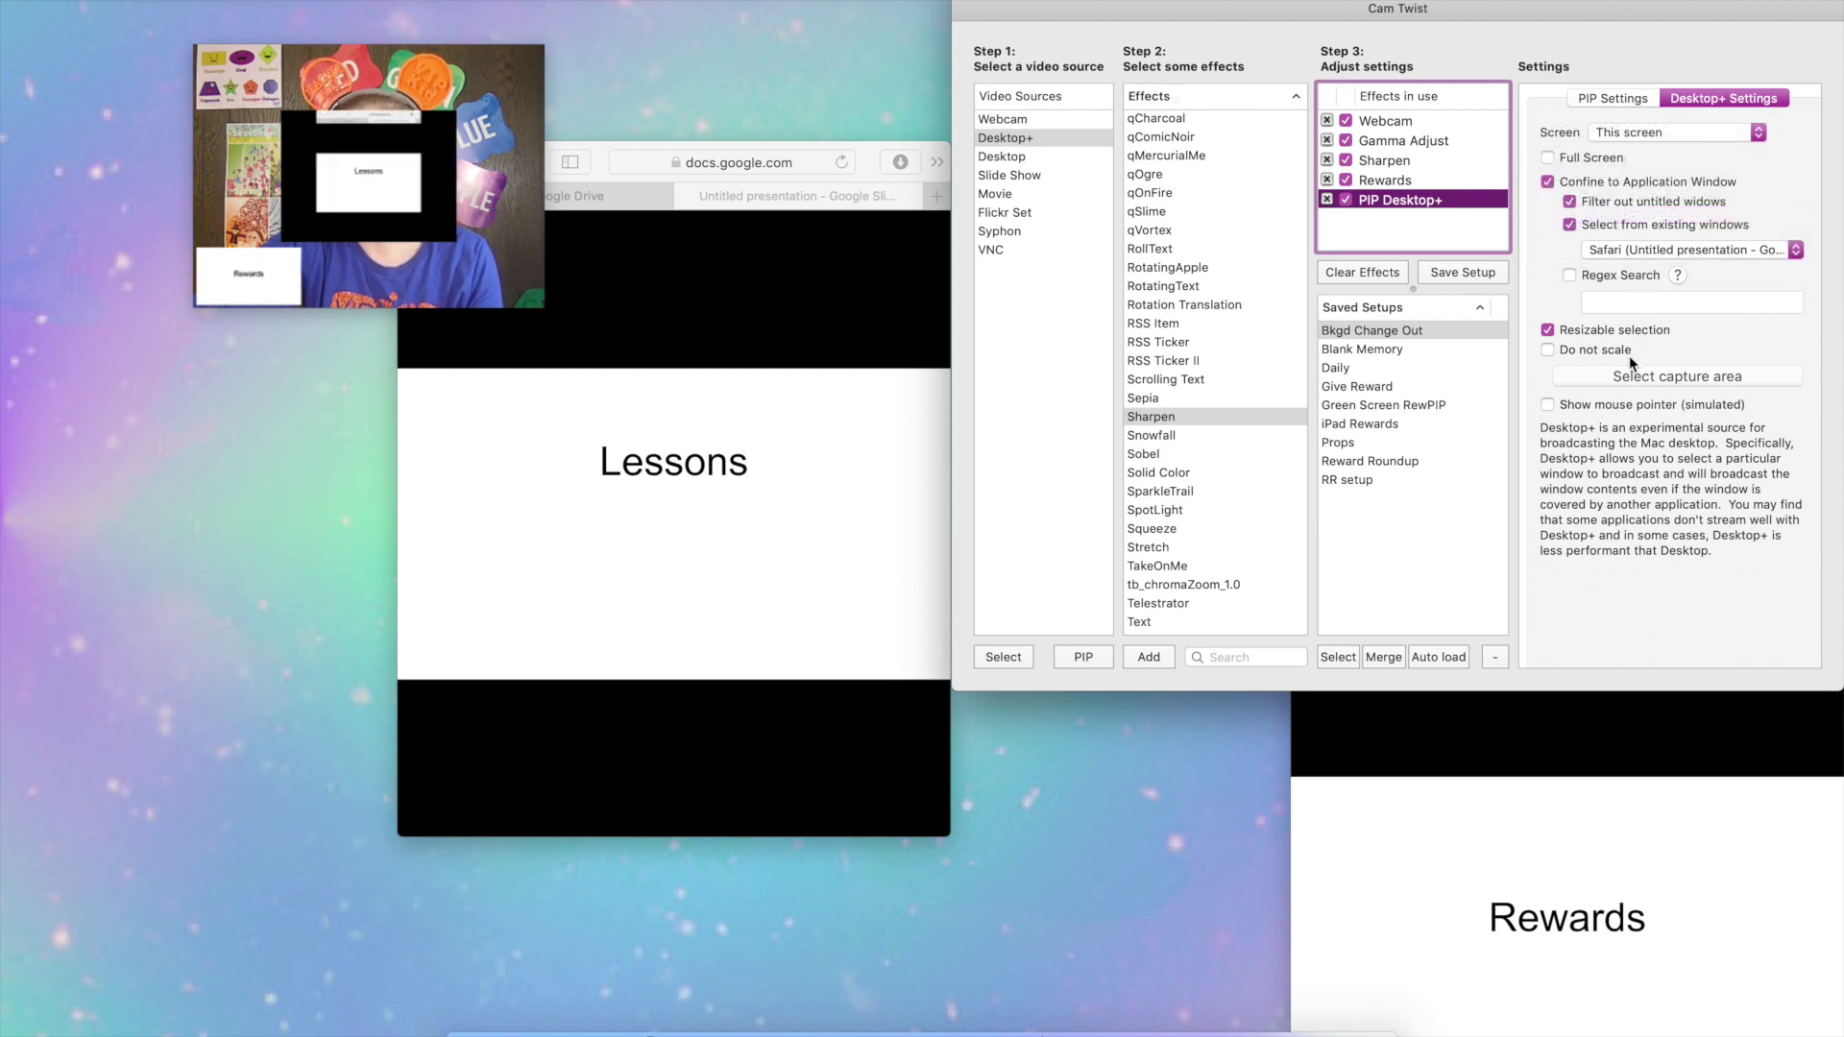
click(1646, 378)
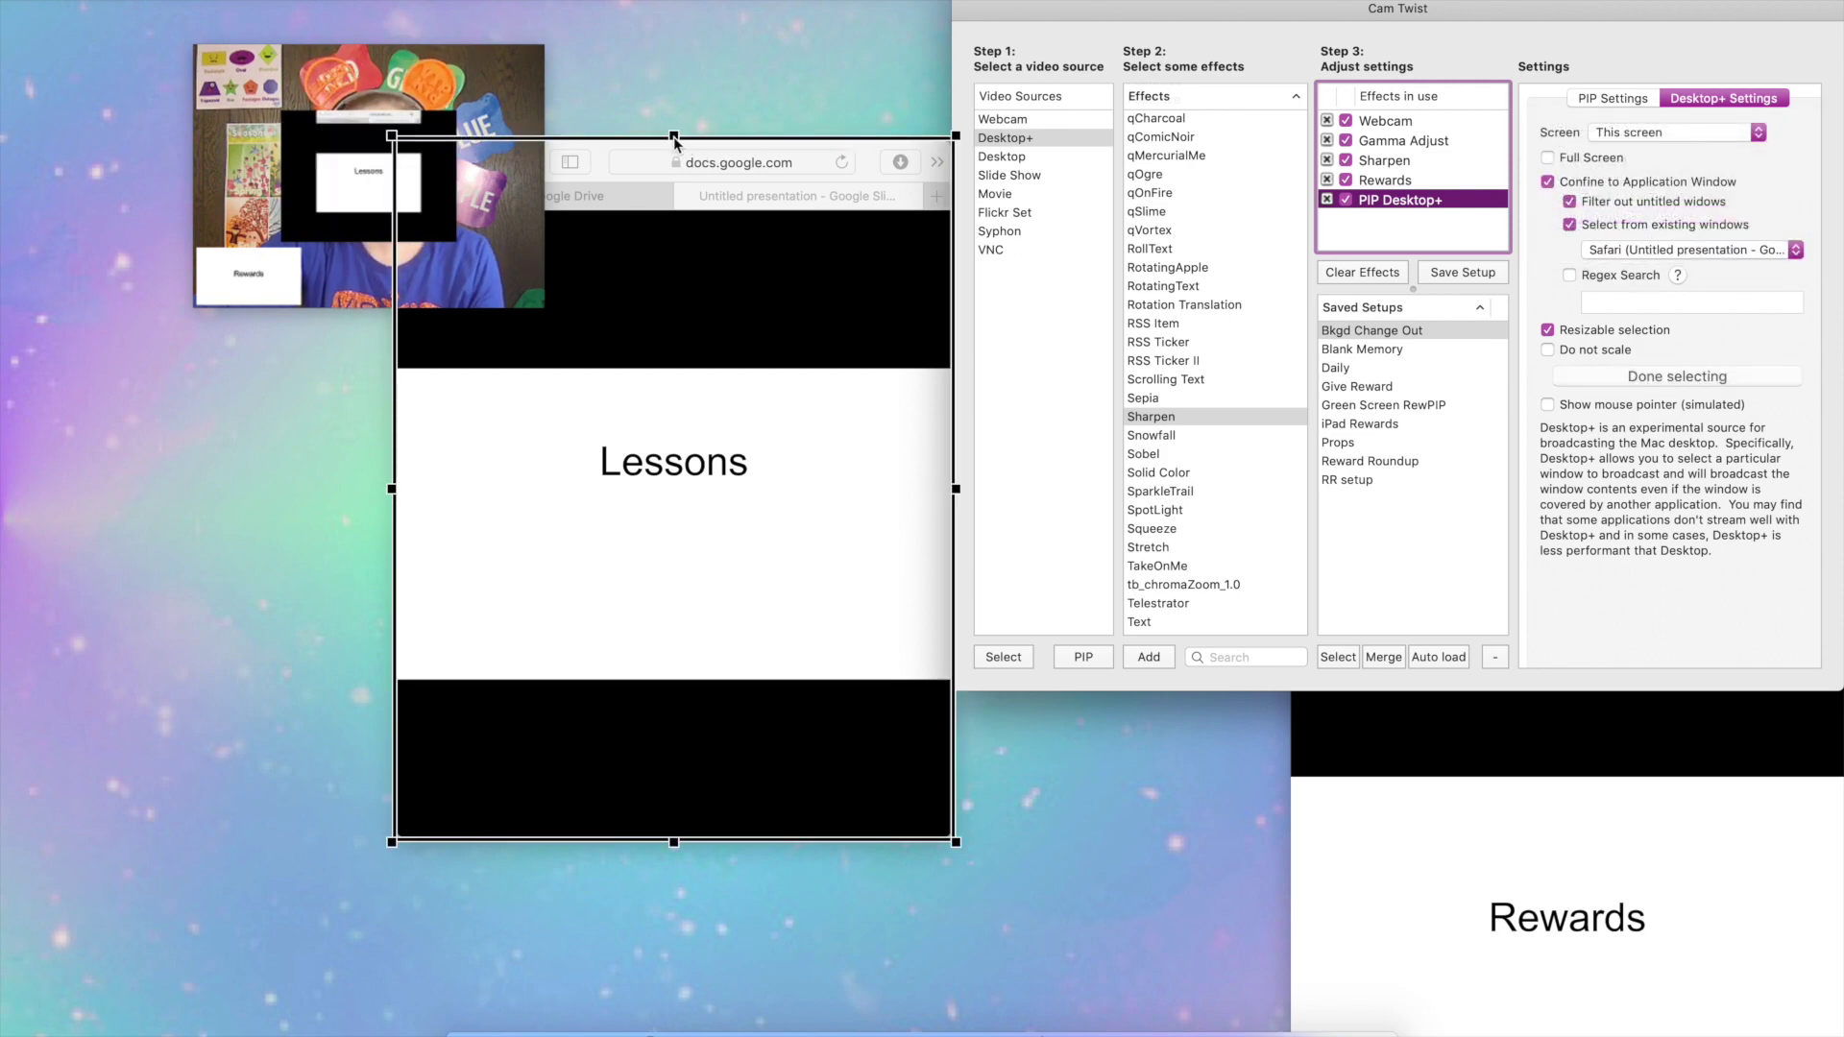
drag(675, 138, 675, 365)
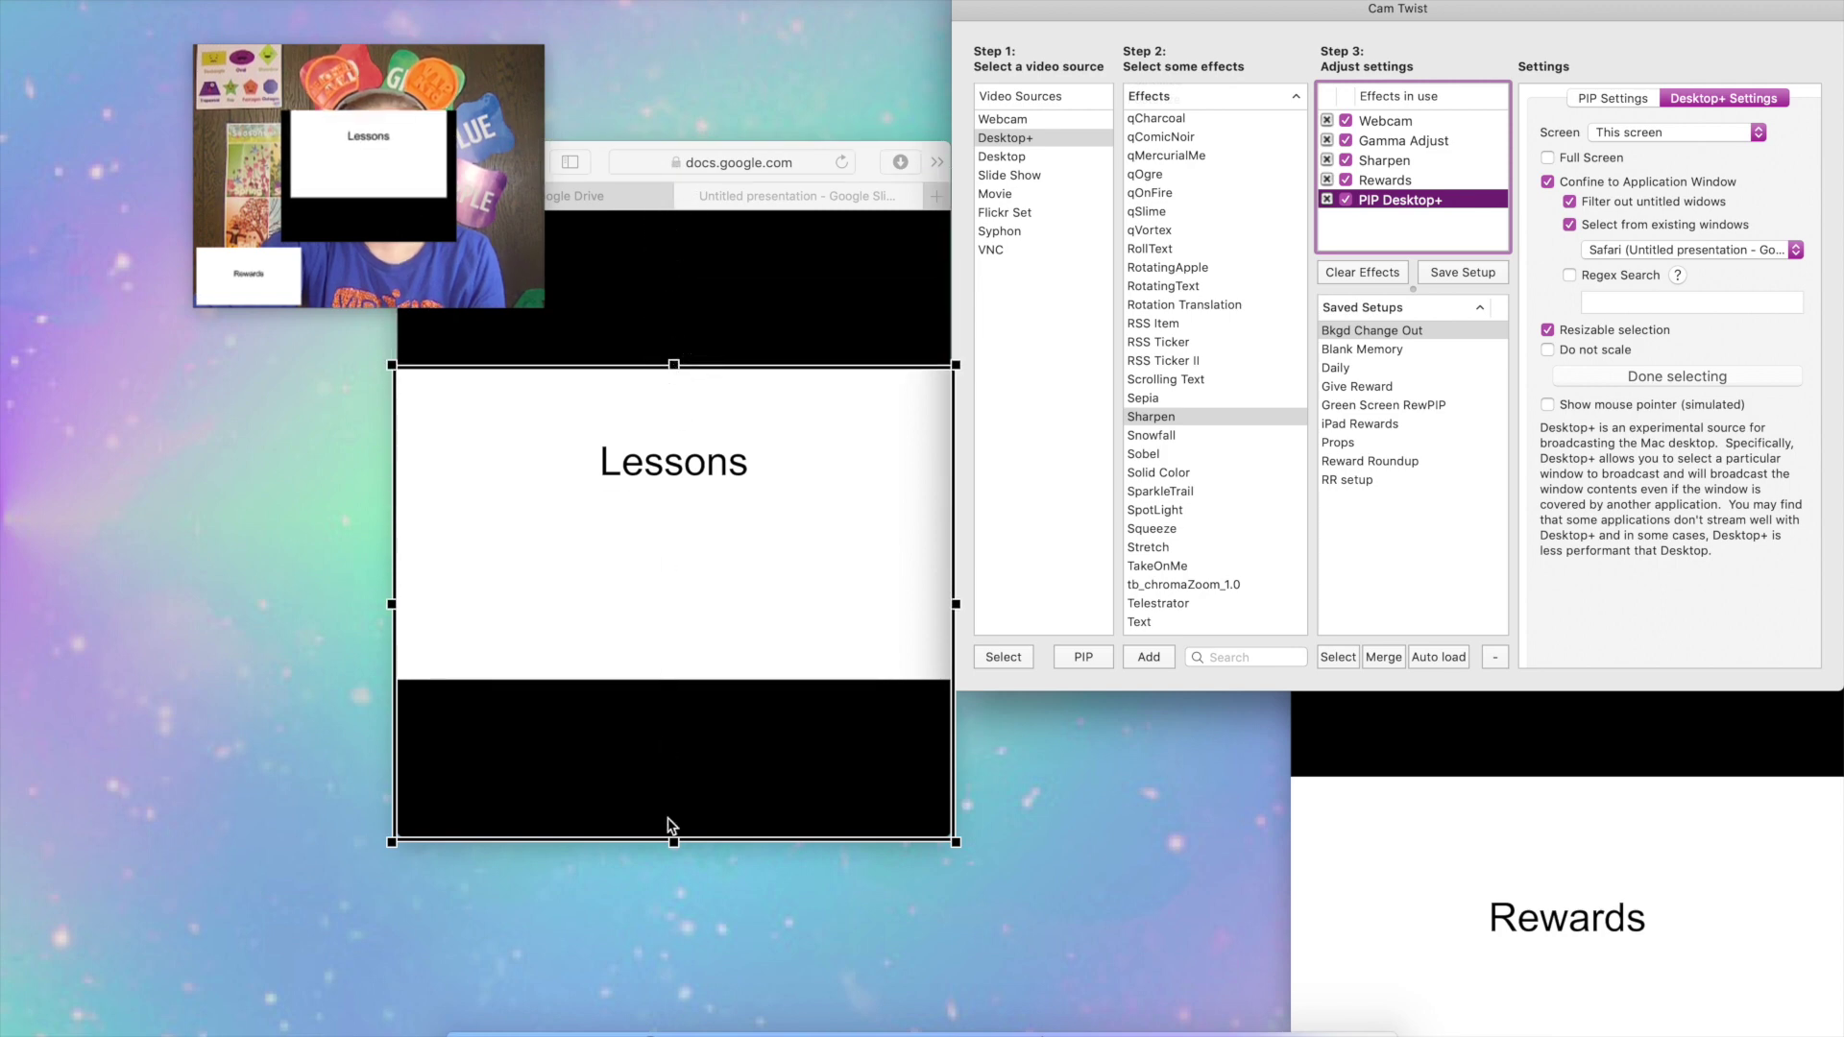
drag(675, 843, 677, 690)
click(1706, 378)
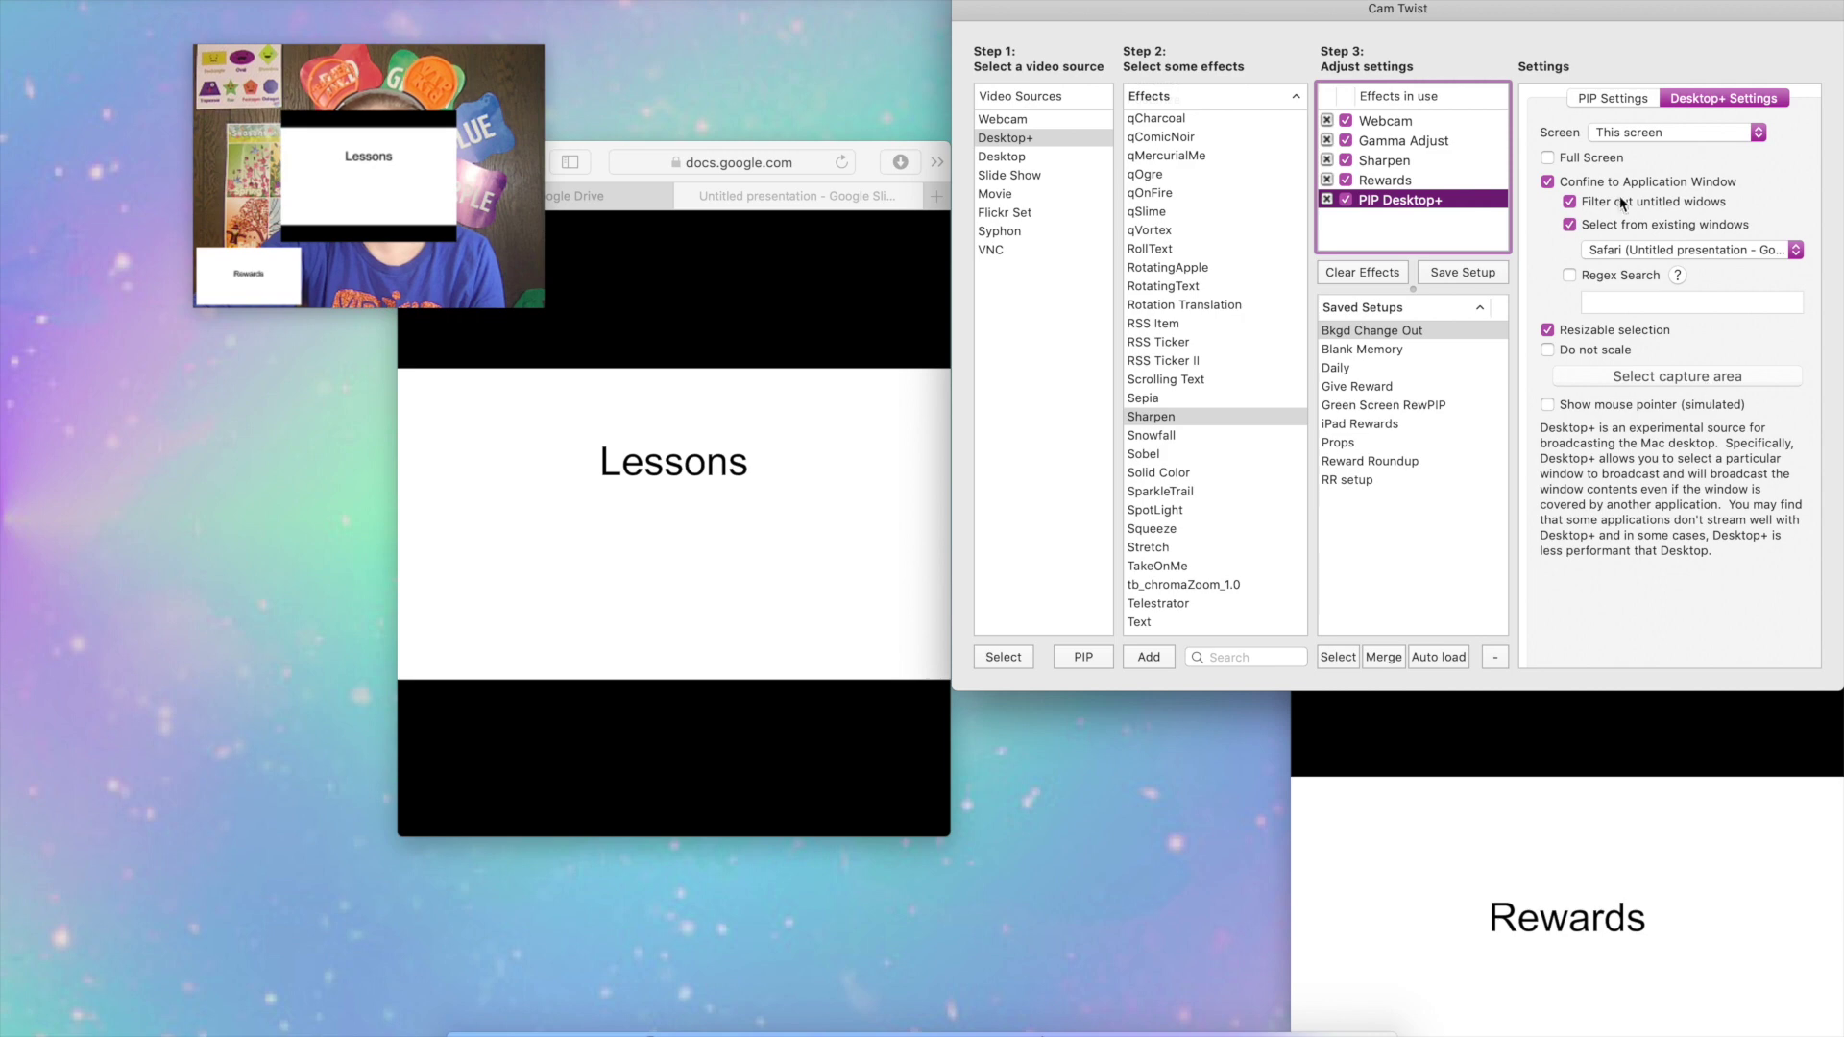
Enlarge the slide layer to PIP scale 2 and leave it switched off.
click(1614, 98)
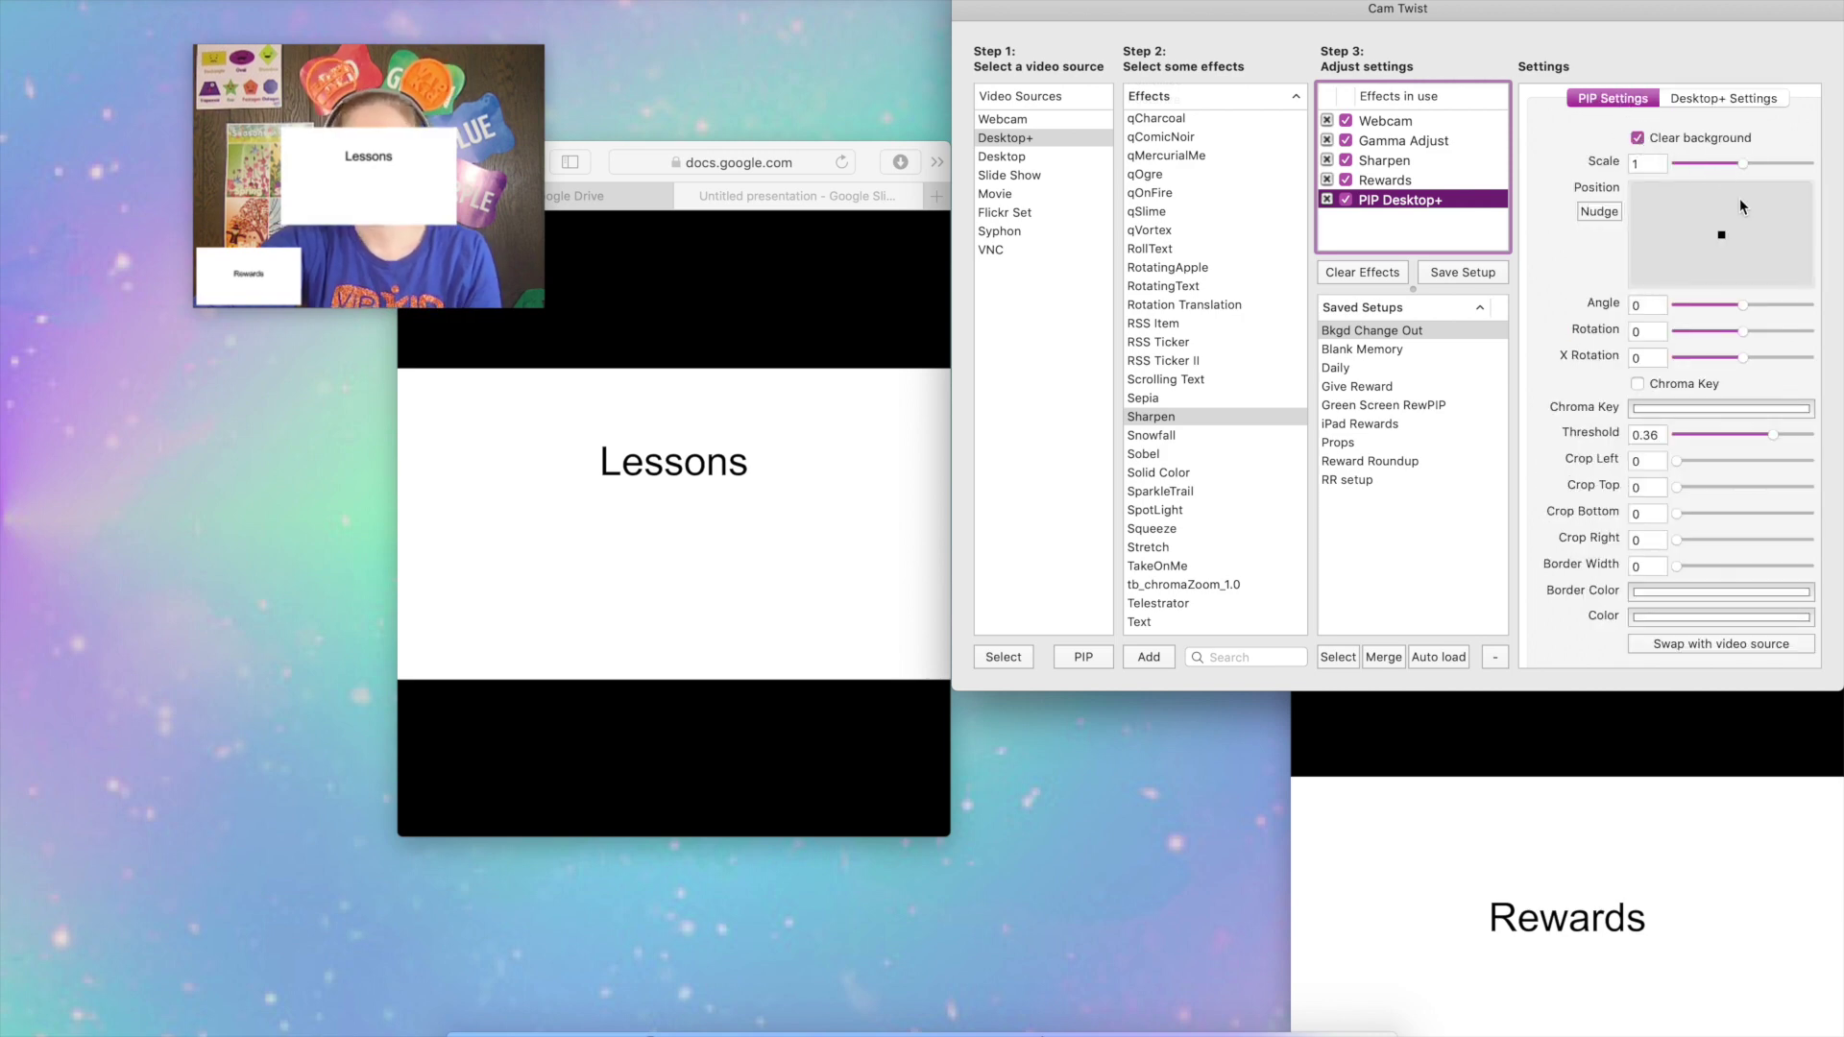
drag(1743, 165, 1818, 168)
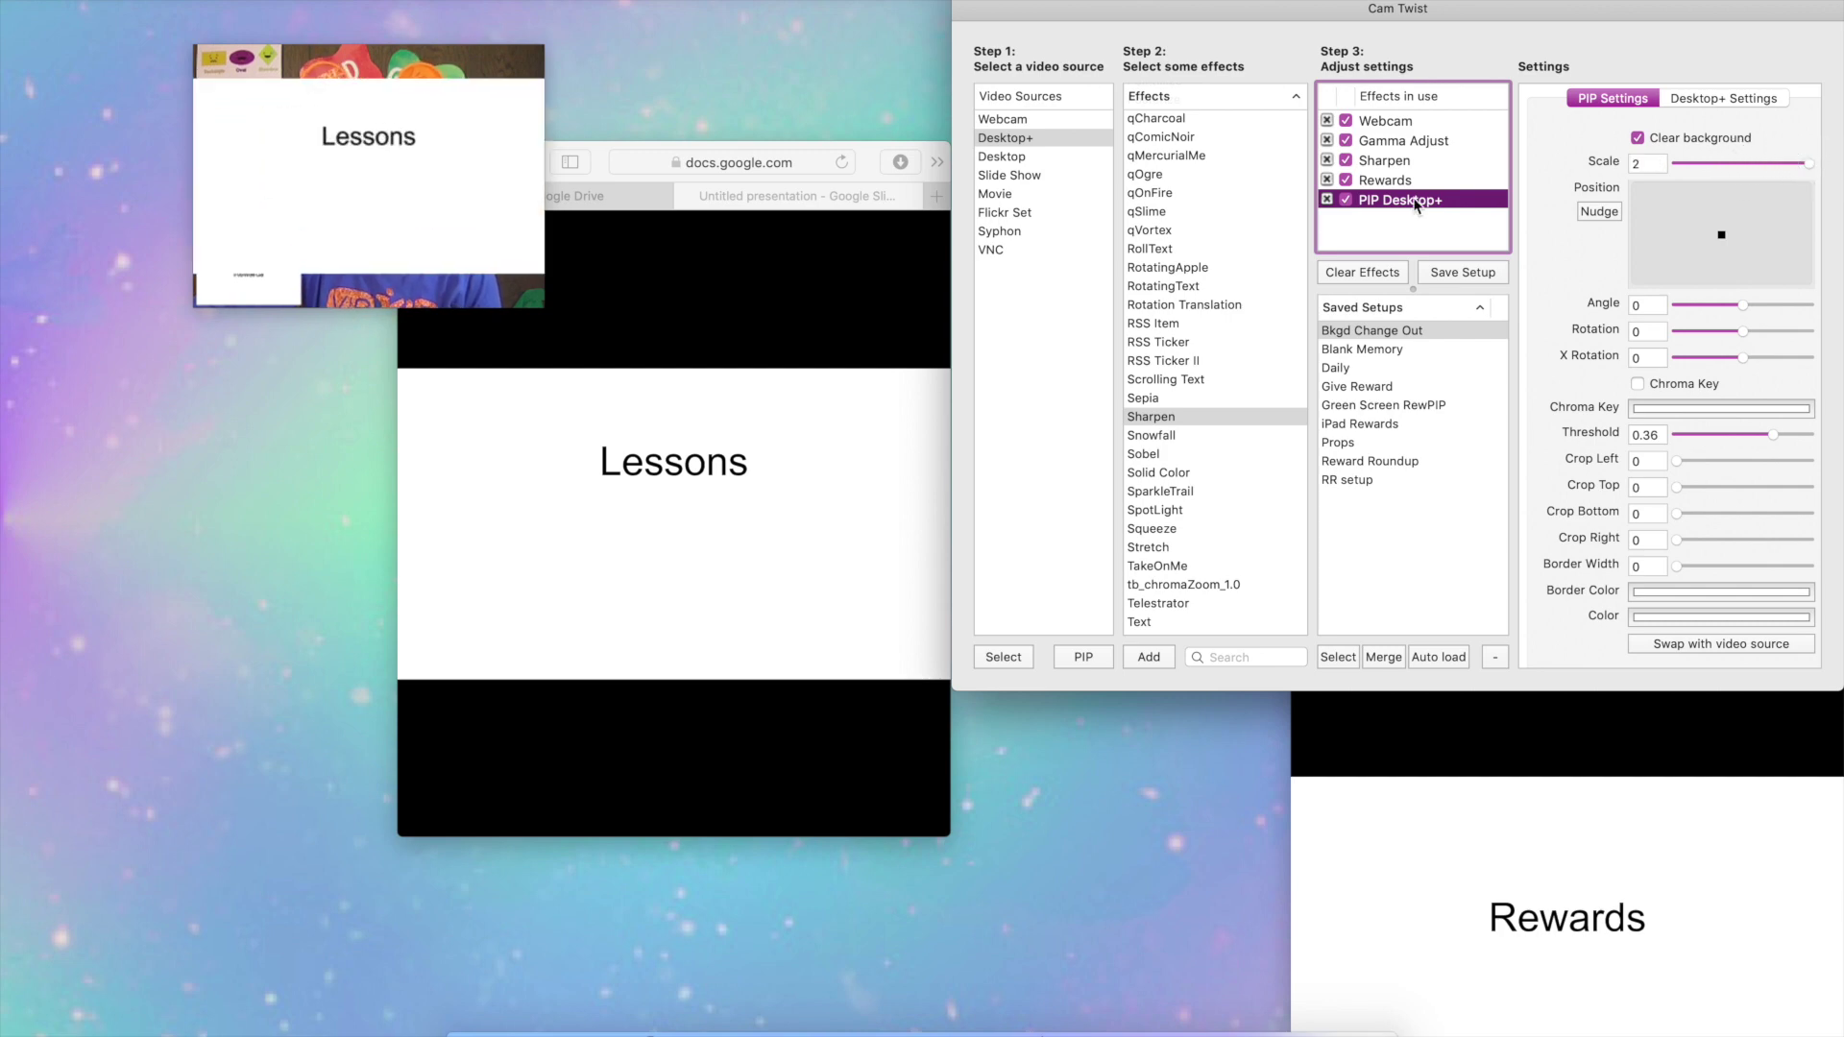
click(1346, 200)
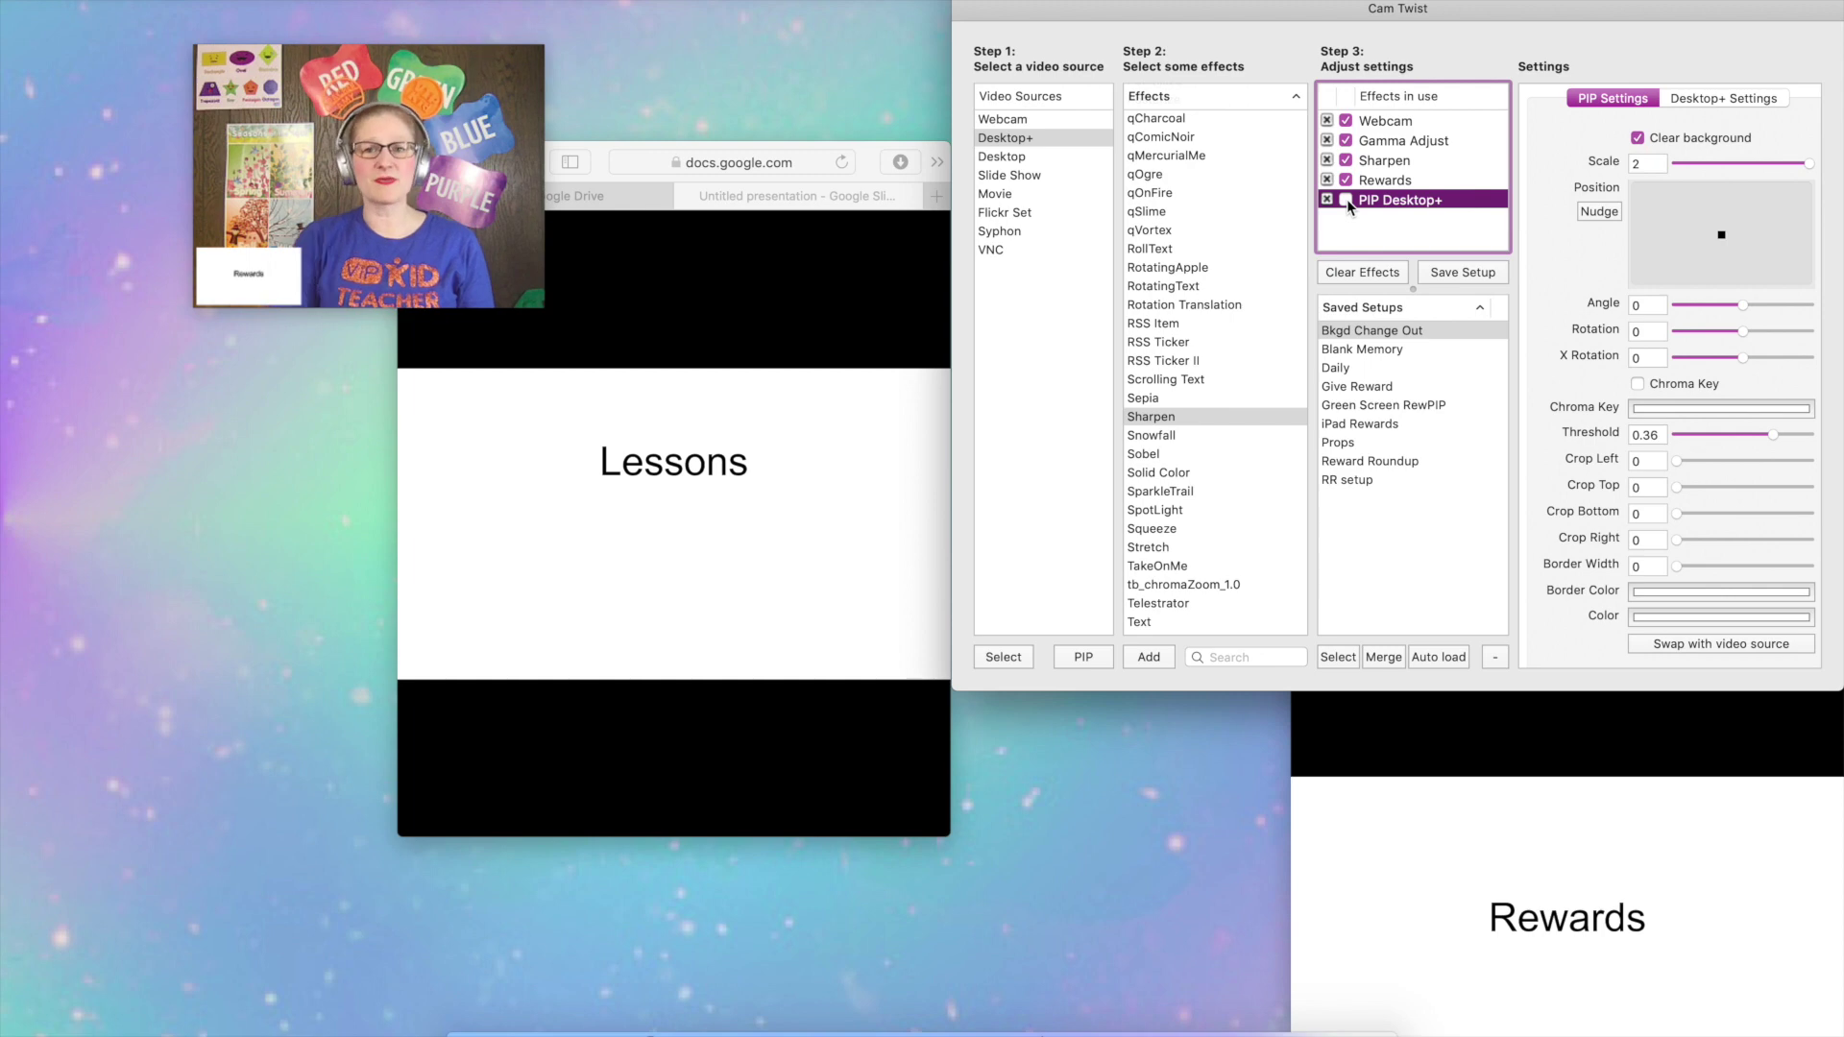
click(1347, 199)
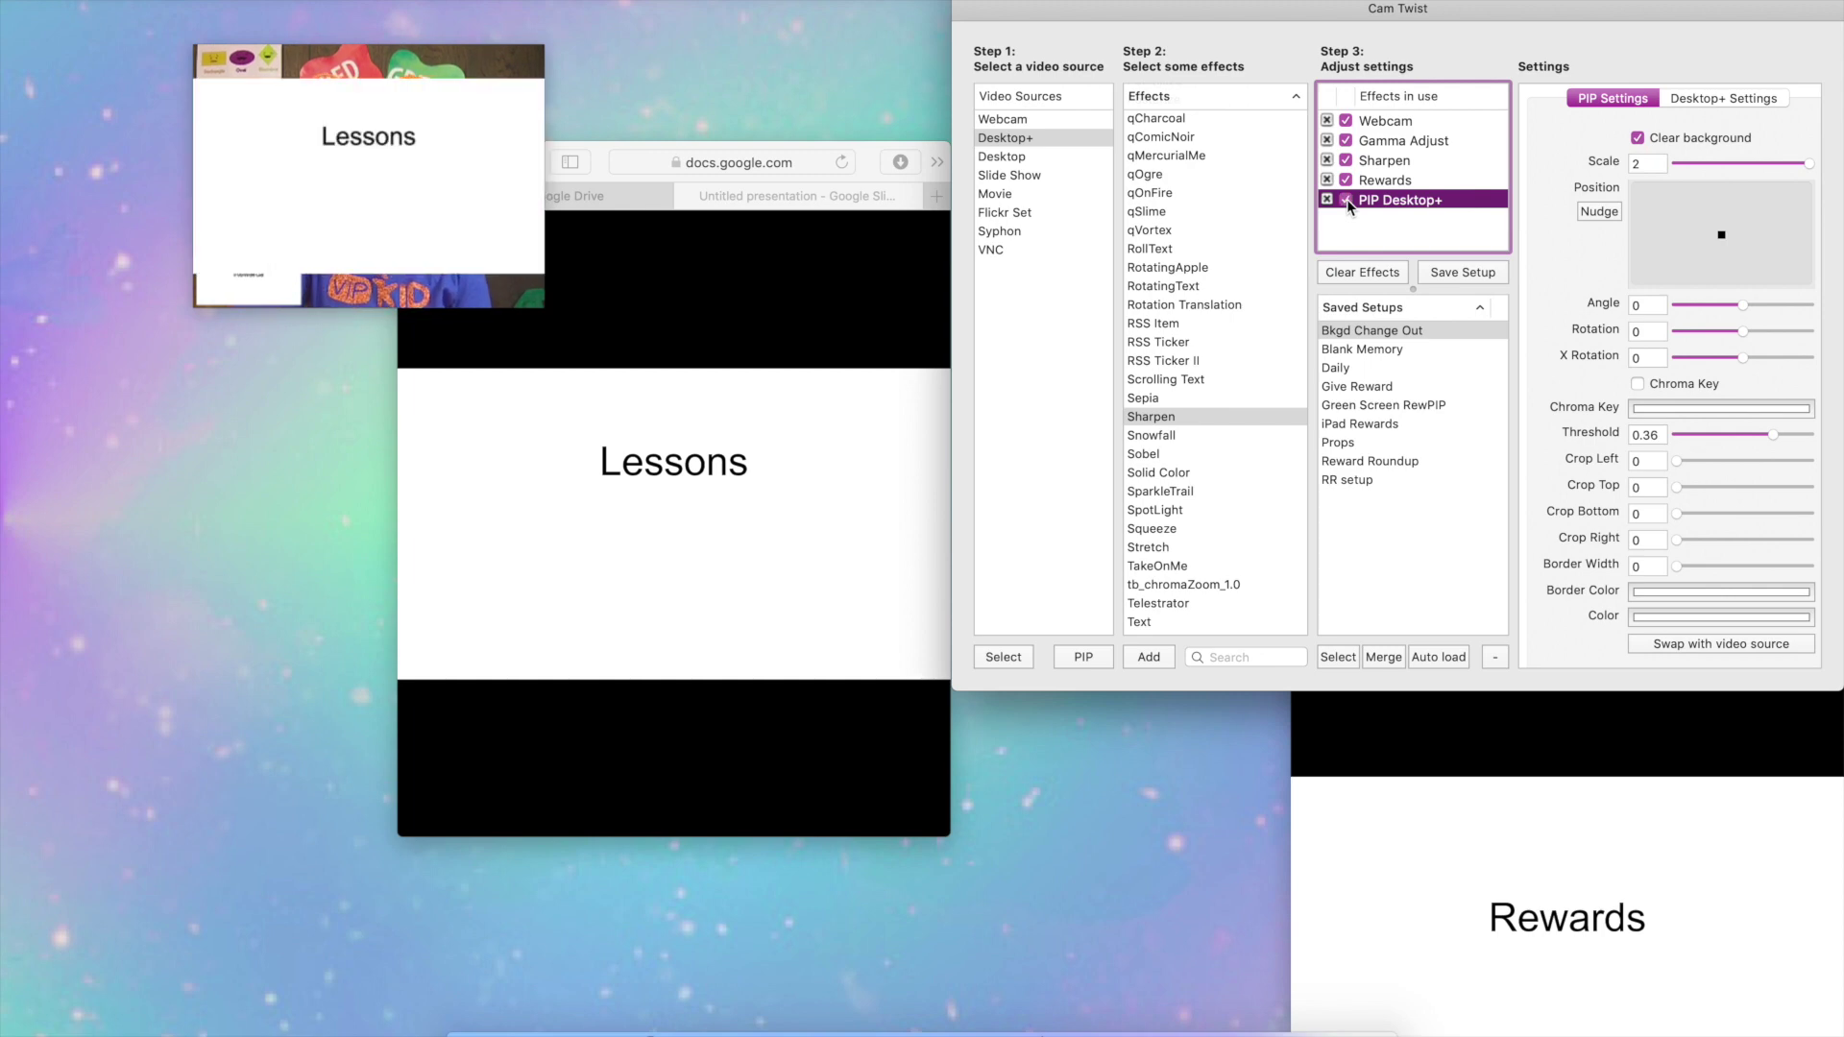
click(1347, 199)
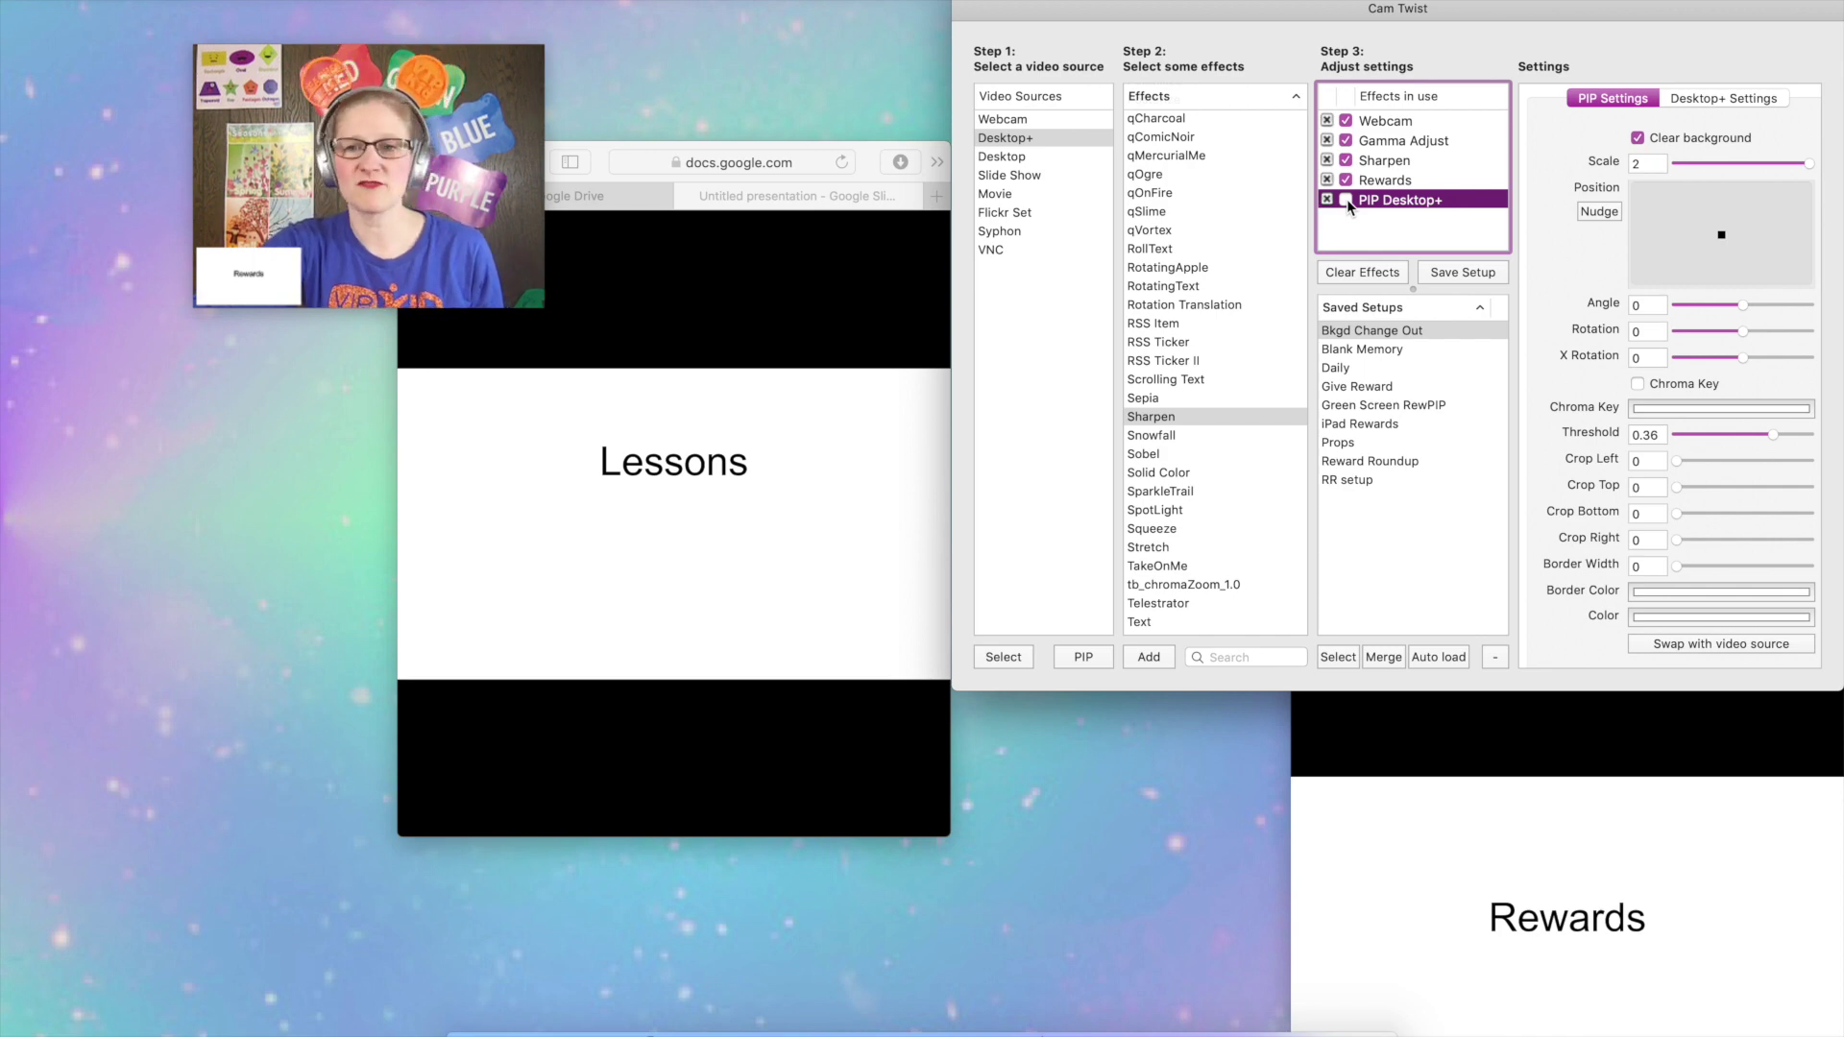
double_click(1400, 202)
Name the slide layer 'Lessons' and switch it on.
text(Lessons)
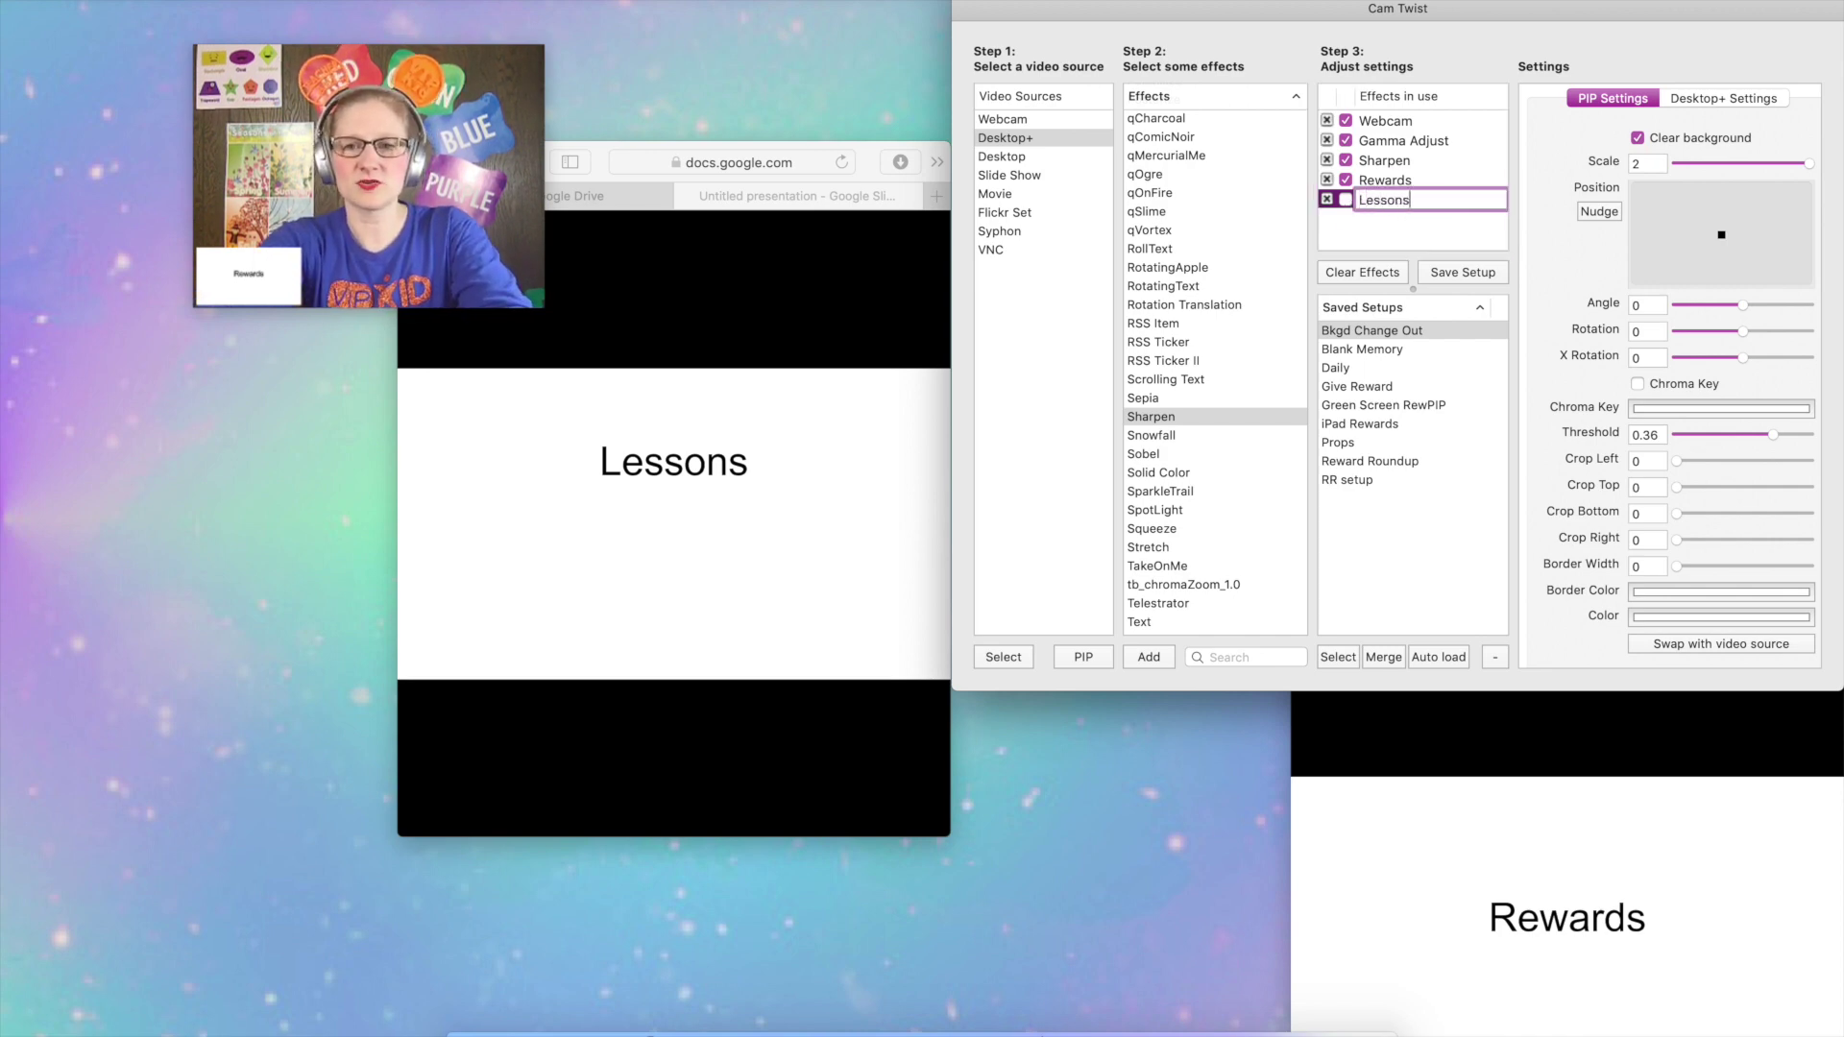
key(Return)
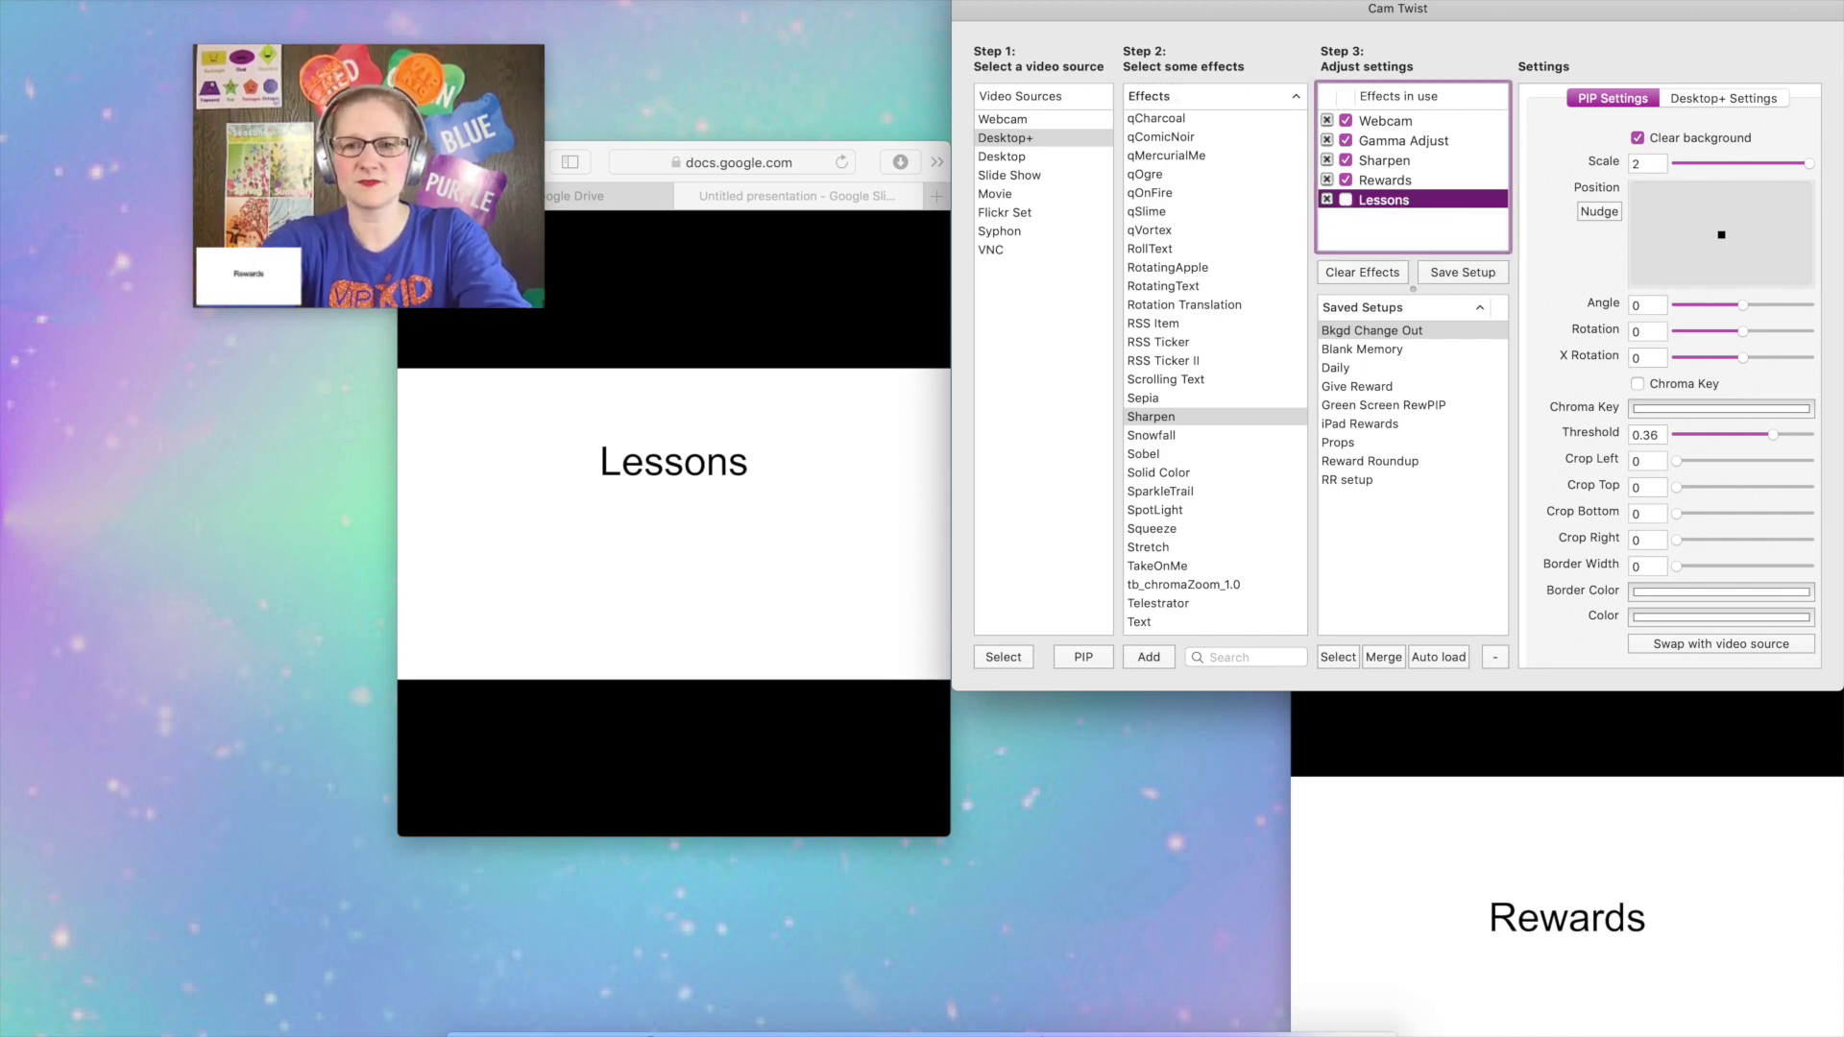
click(1347, 199)
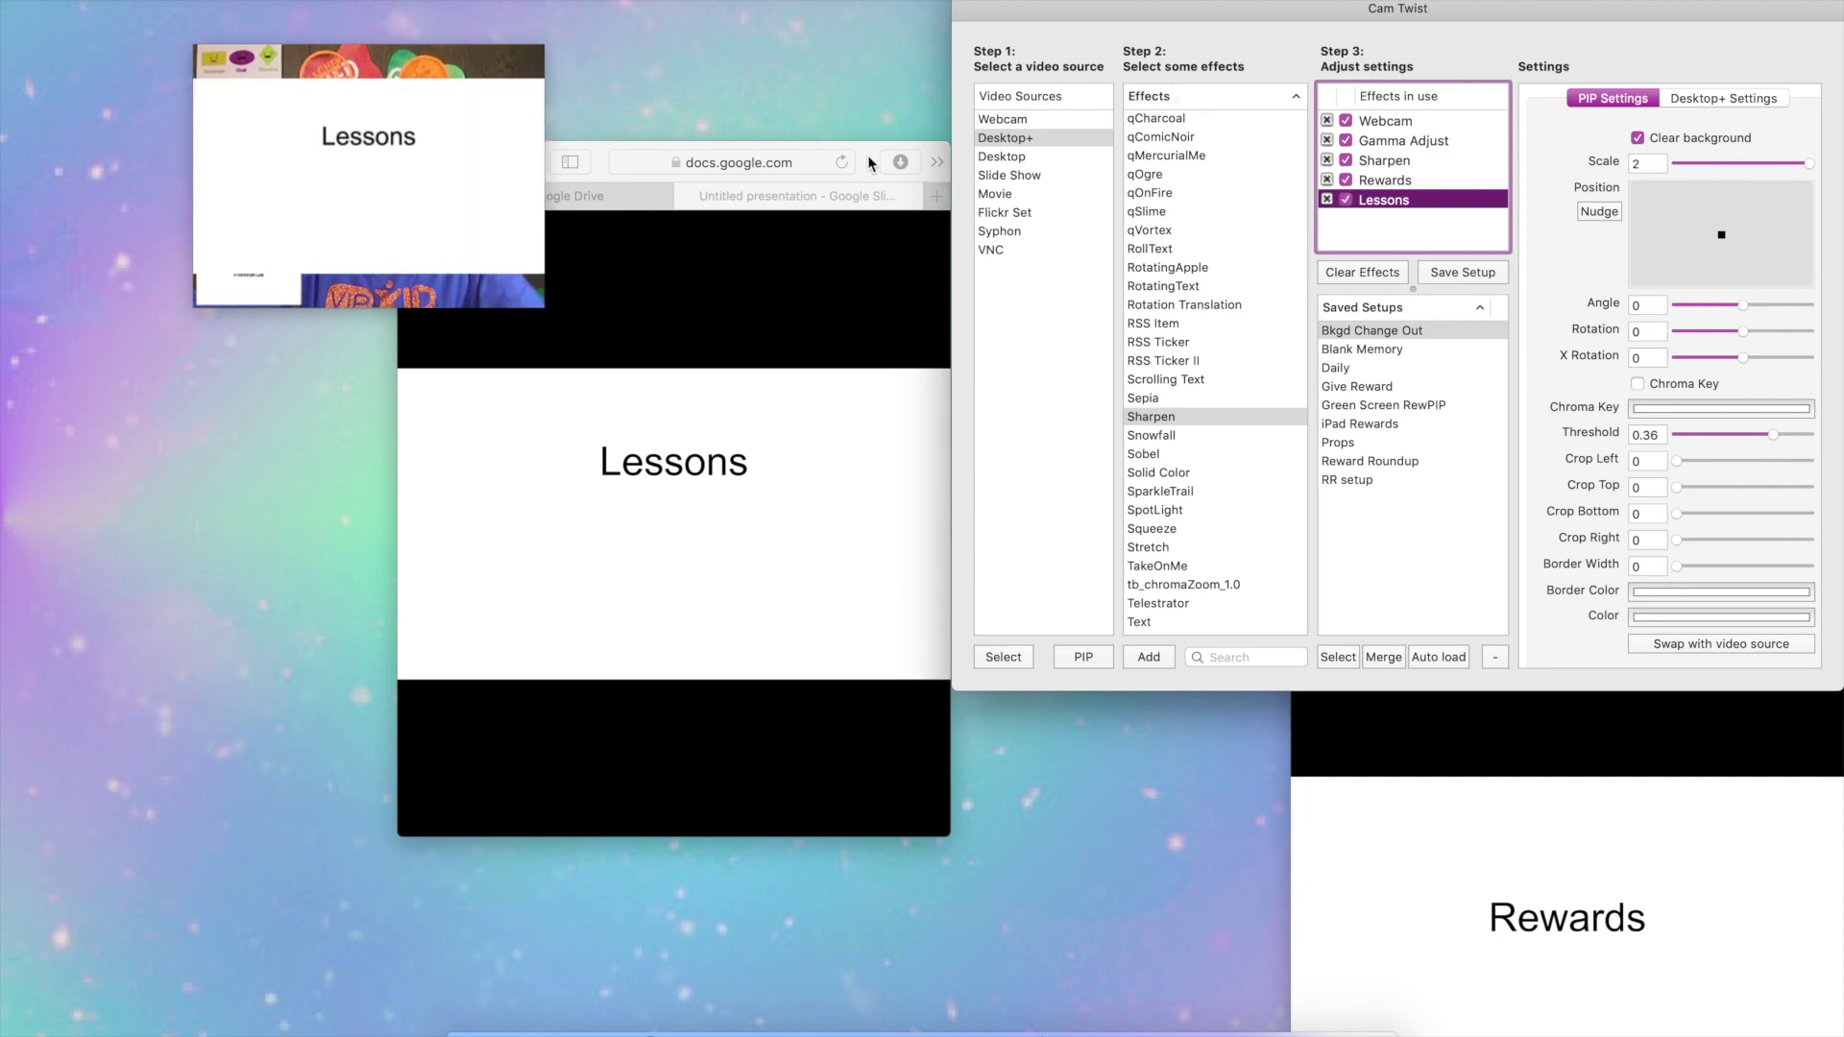
Move the Lessons window to the lower left and save the setup as 'Daily2'.
drag(871, 163, 473, 576)
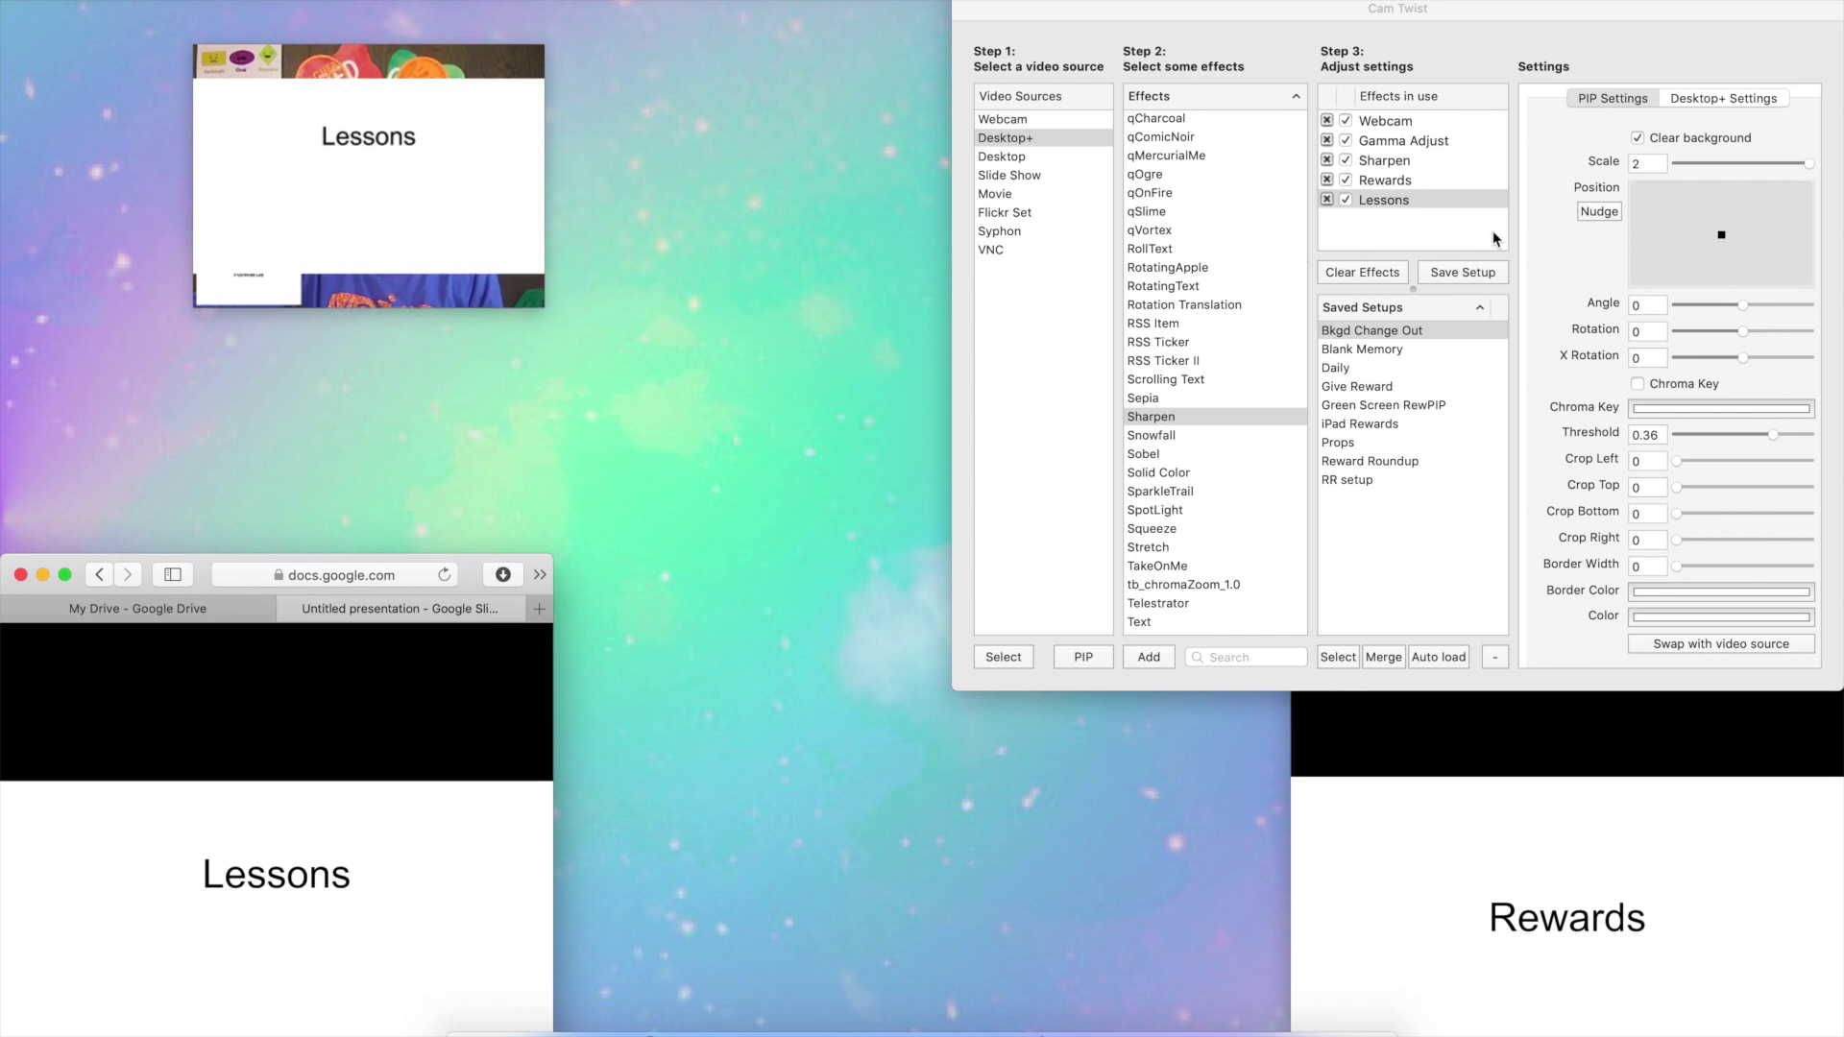
click(1493, 848)
click(366, 883)
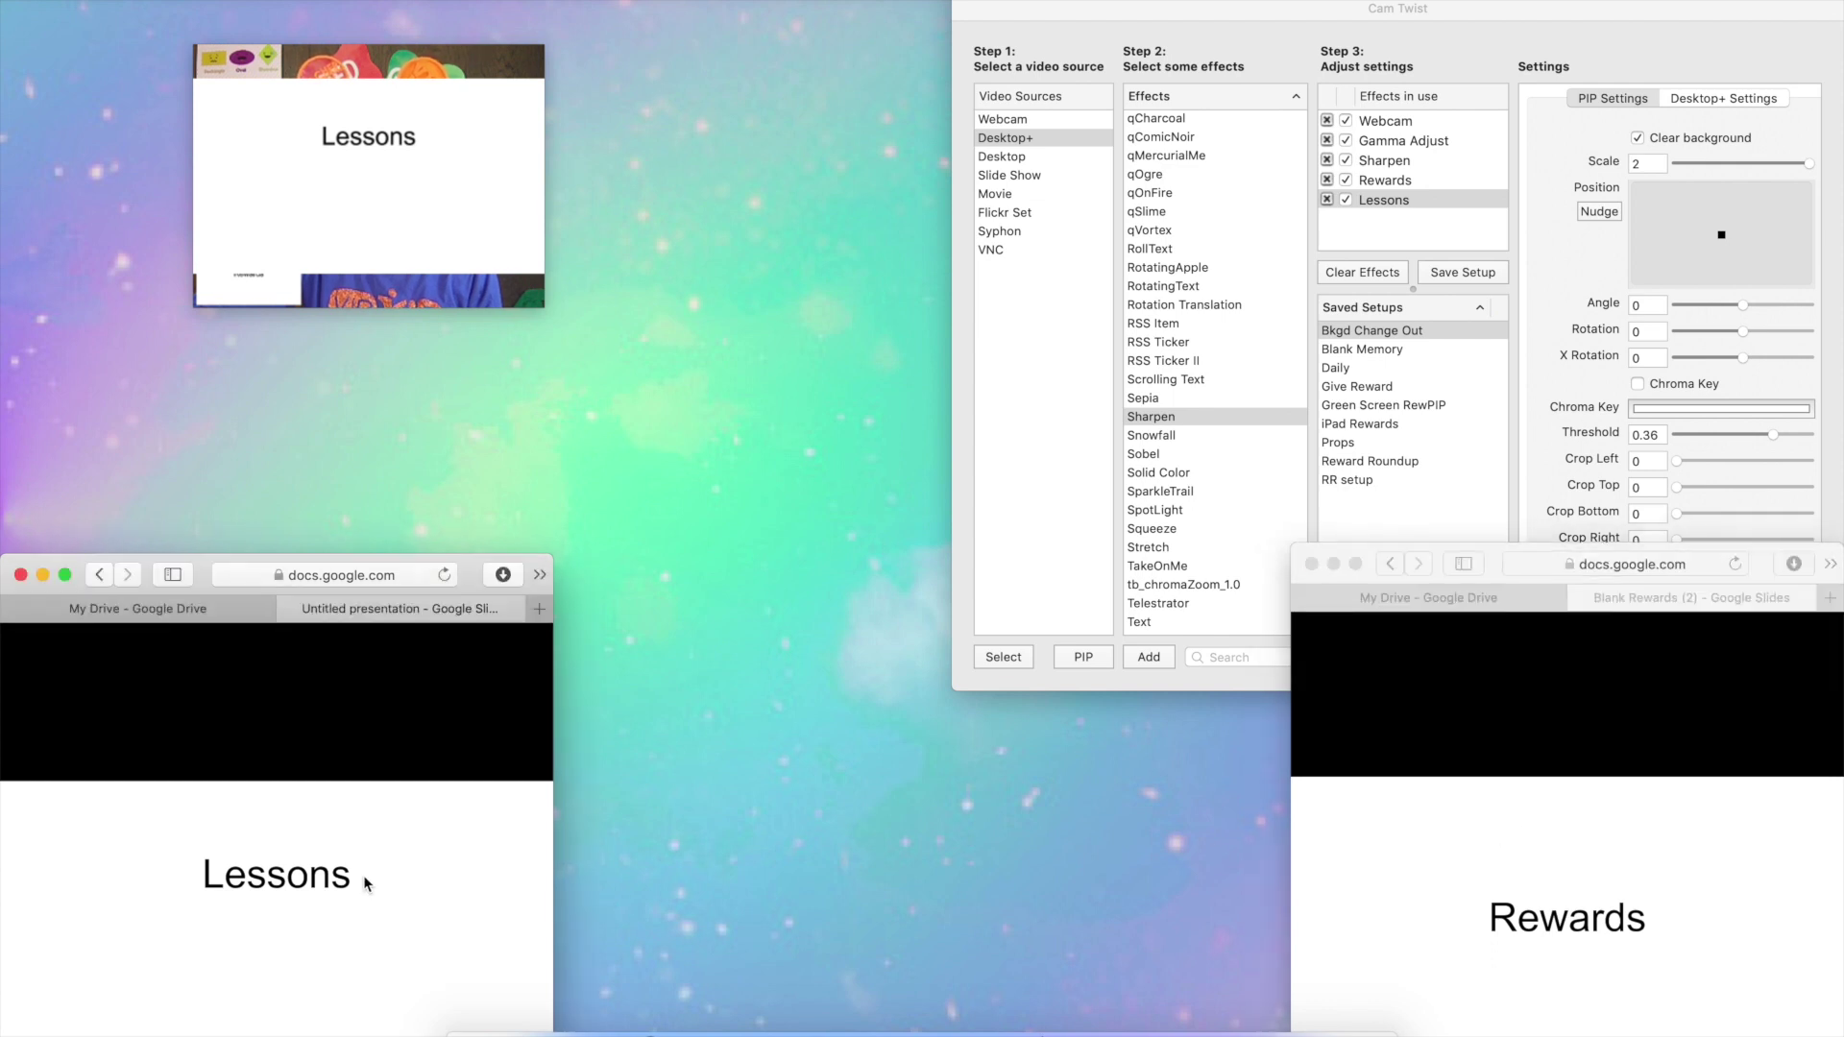
click(1471, 274)
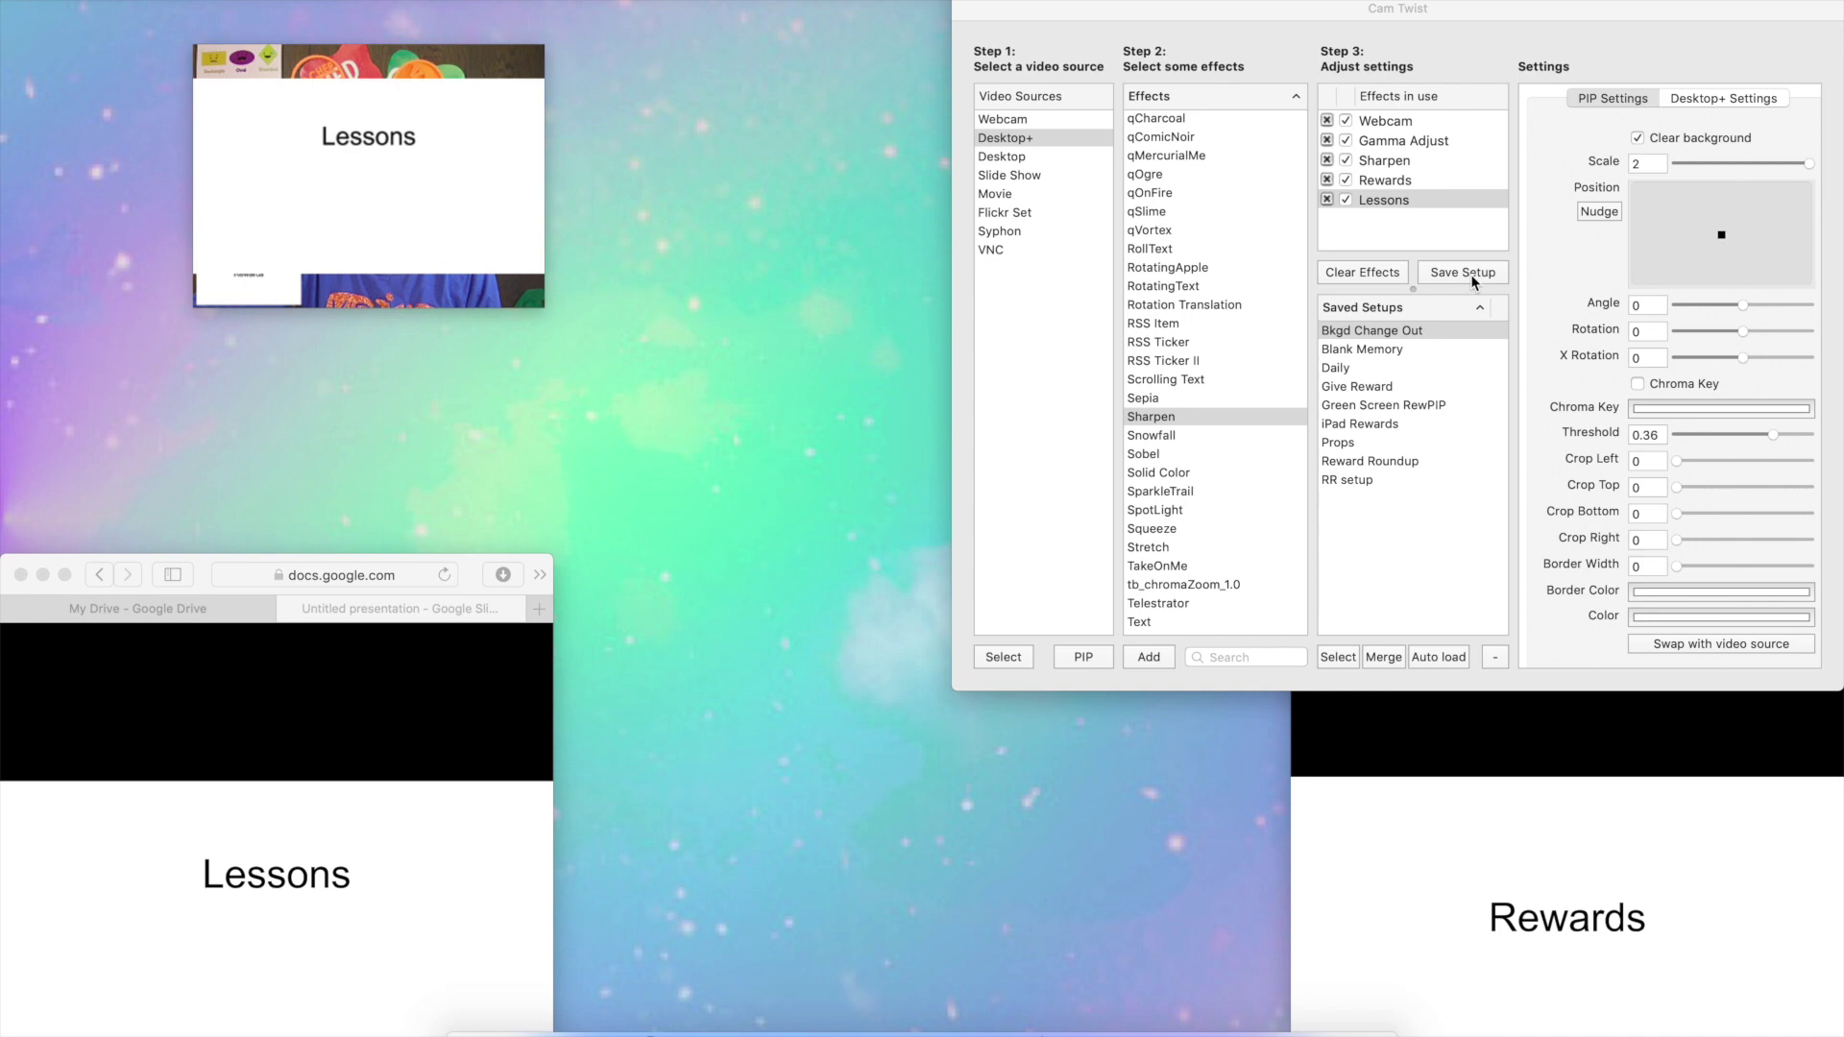
click(1471, 274)
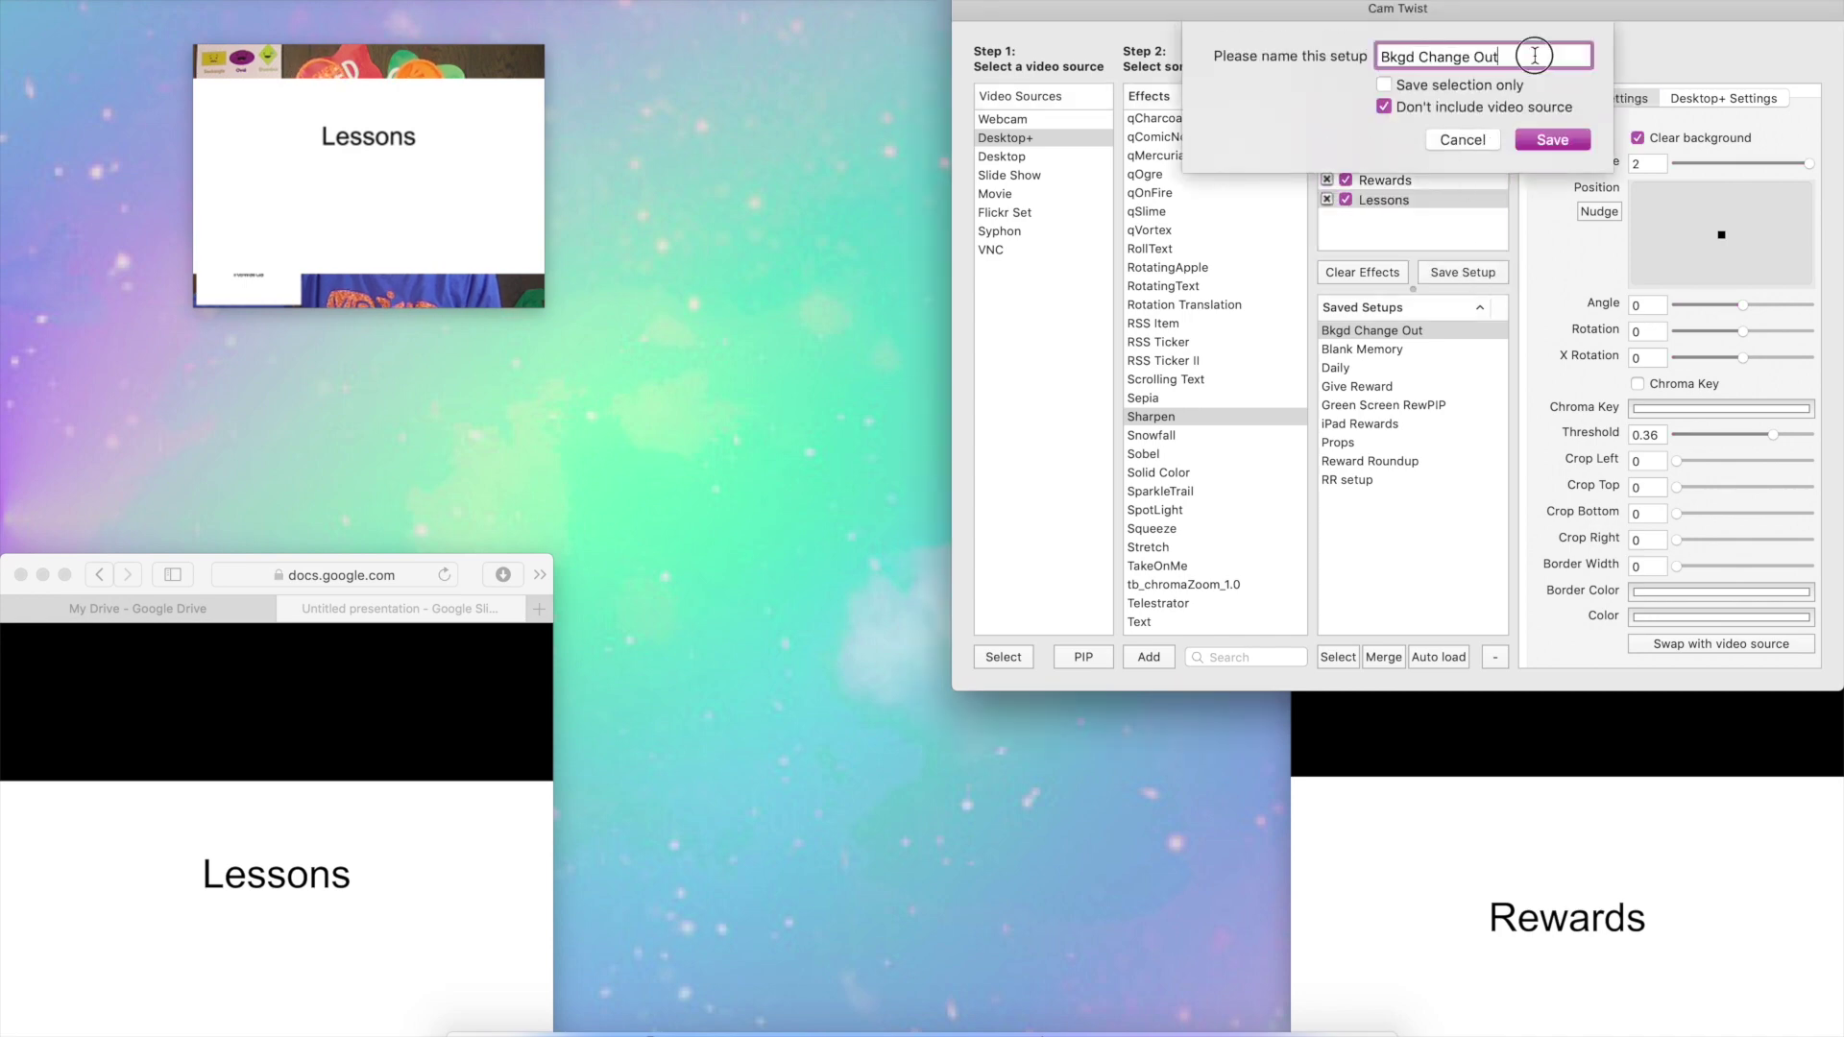
drag(1531, 55, 1367, 54)
text(Daily2)
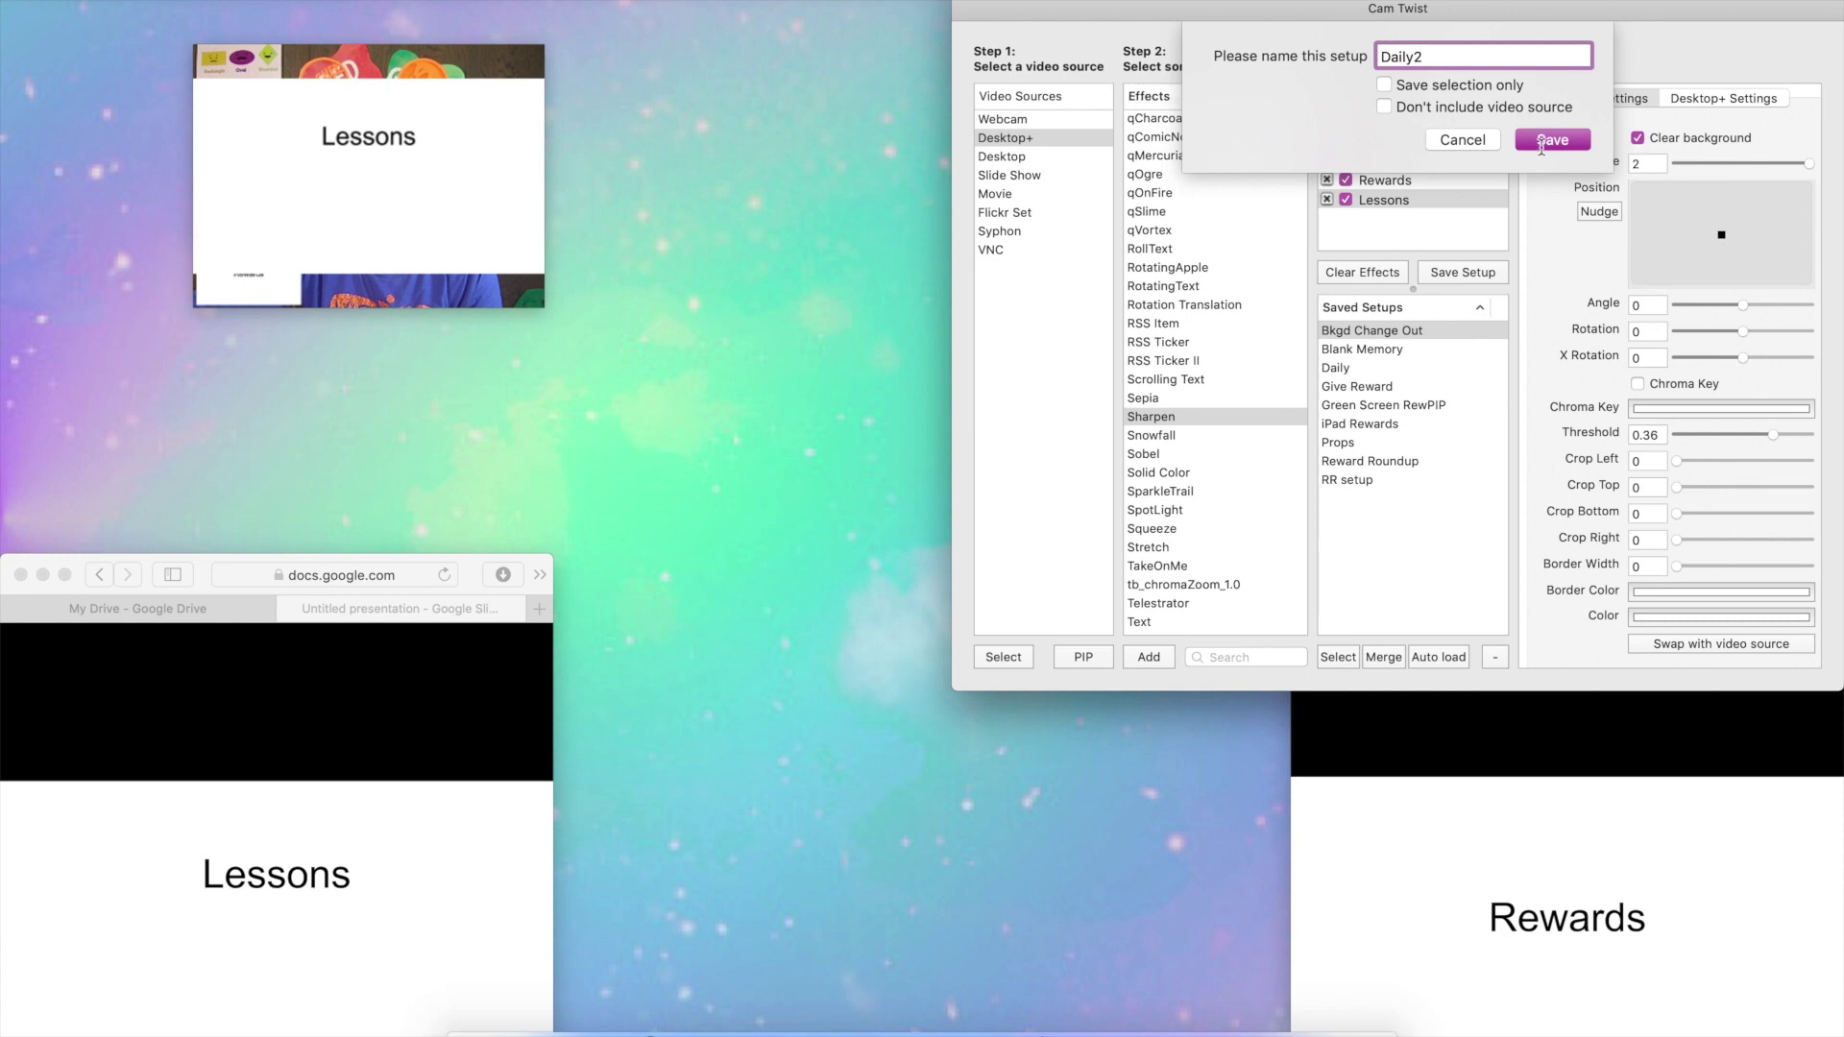
click(1549, 142)
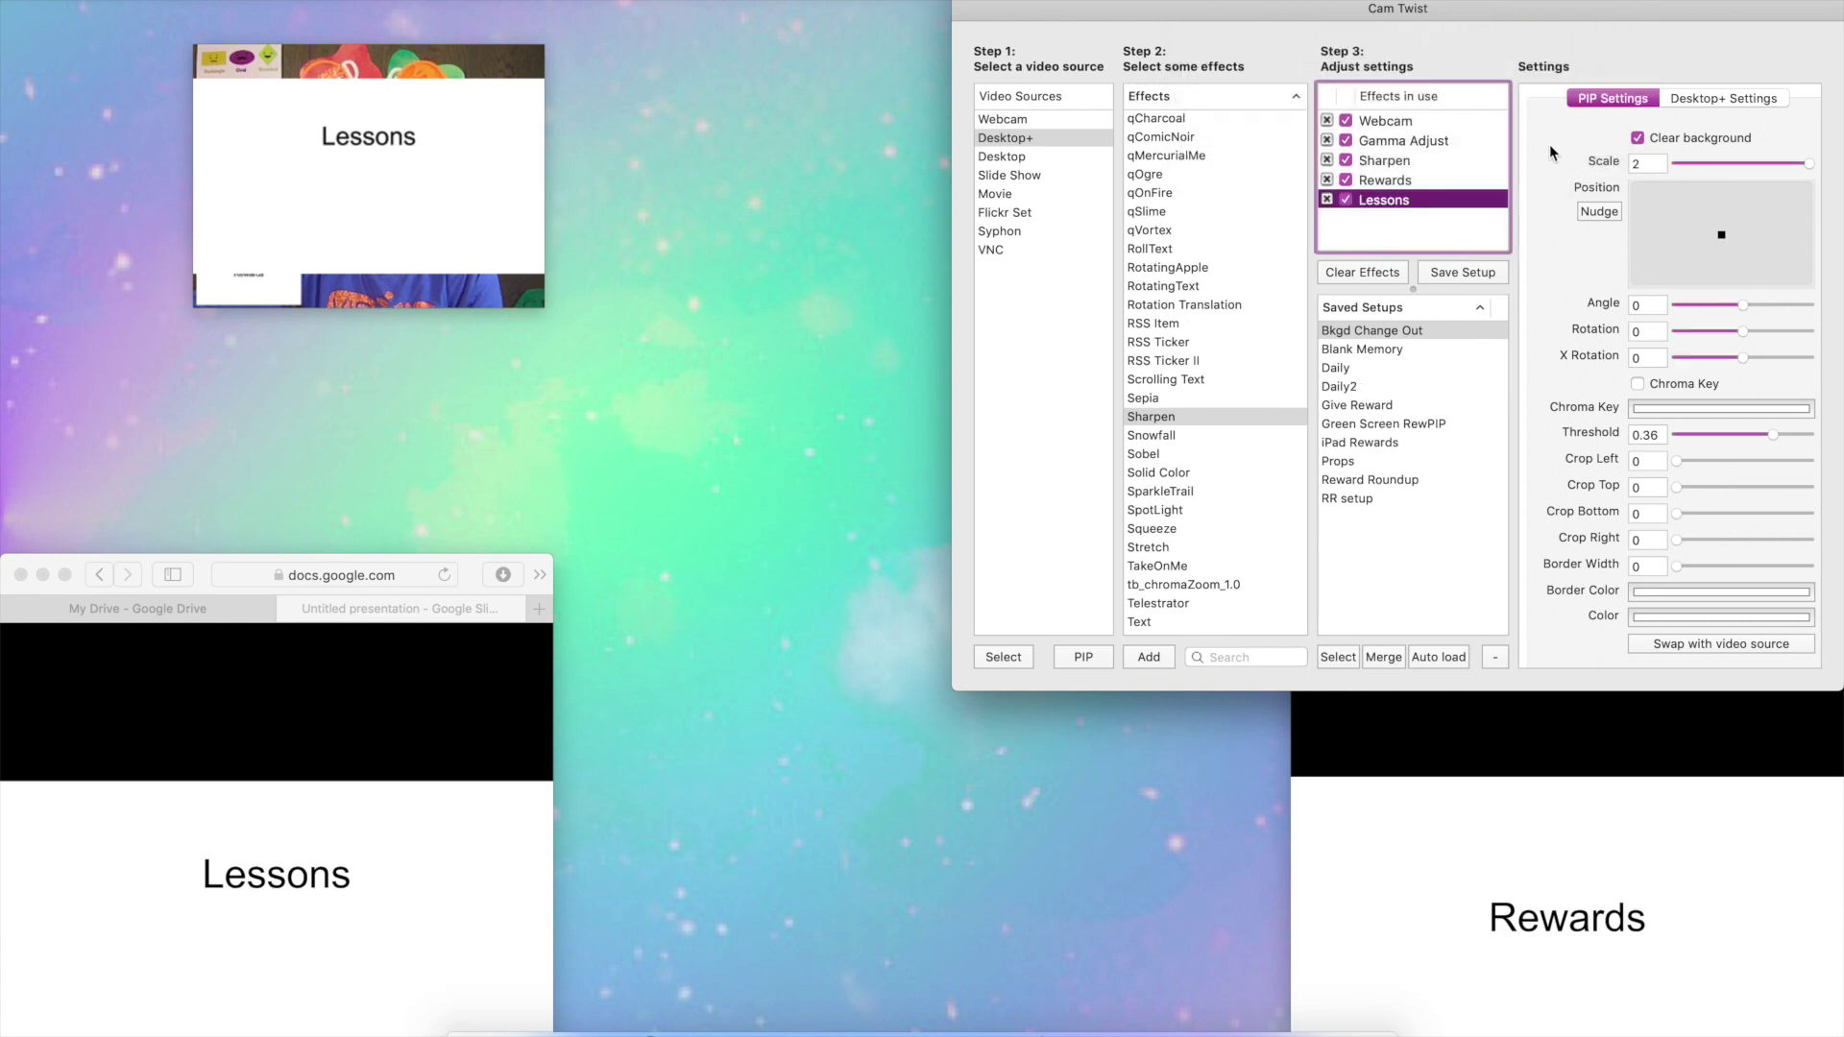
Clear the effects to webcam only, switch both browser windows to Google Drive, and reload Daily2.
click(1373, 277)
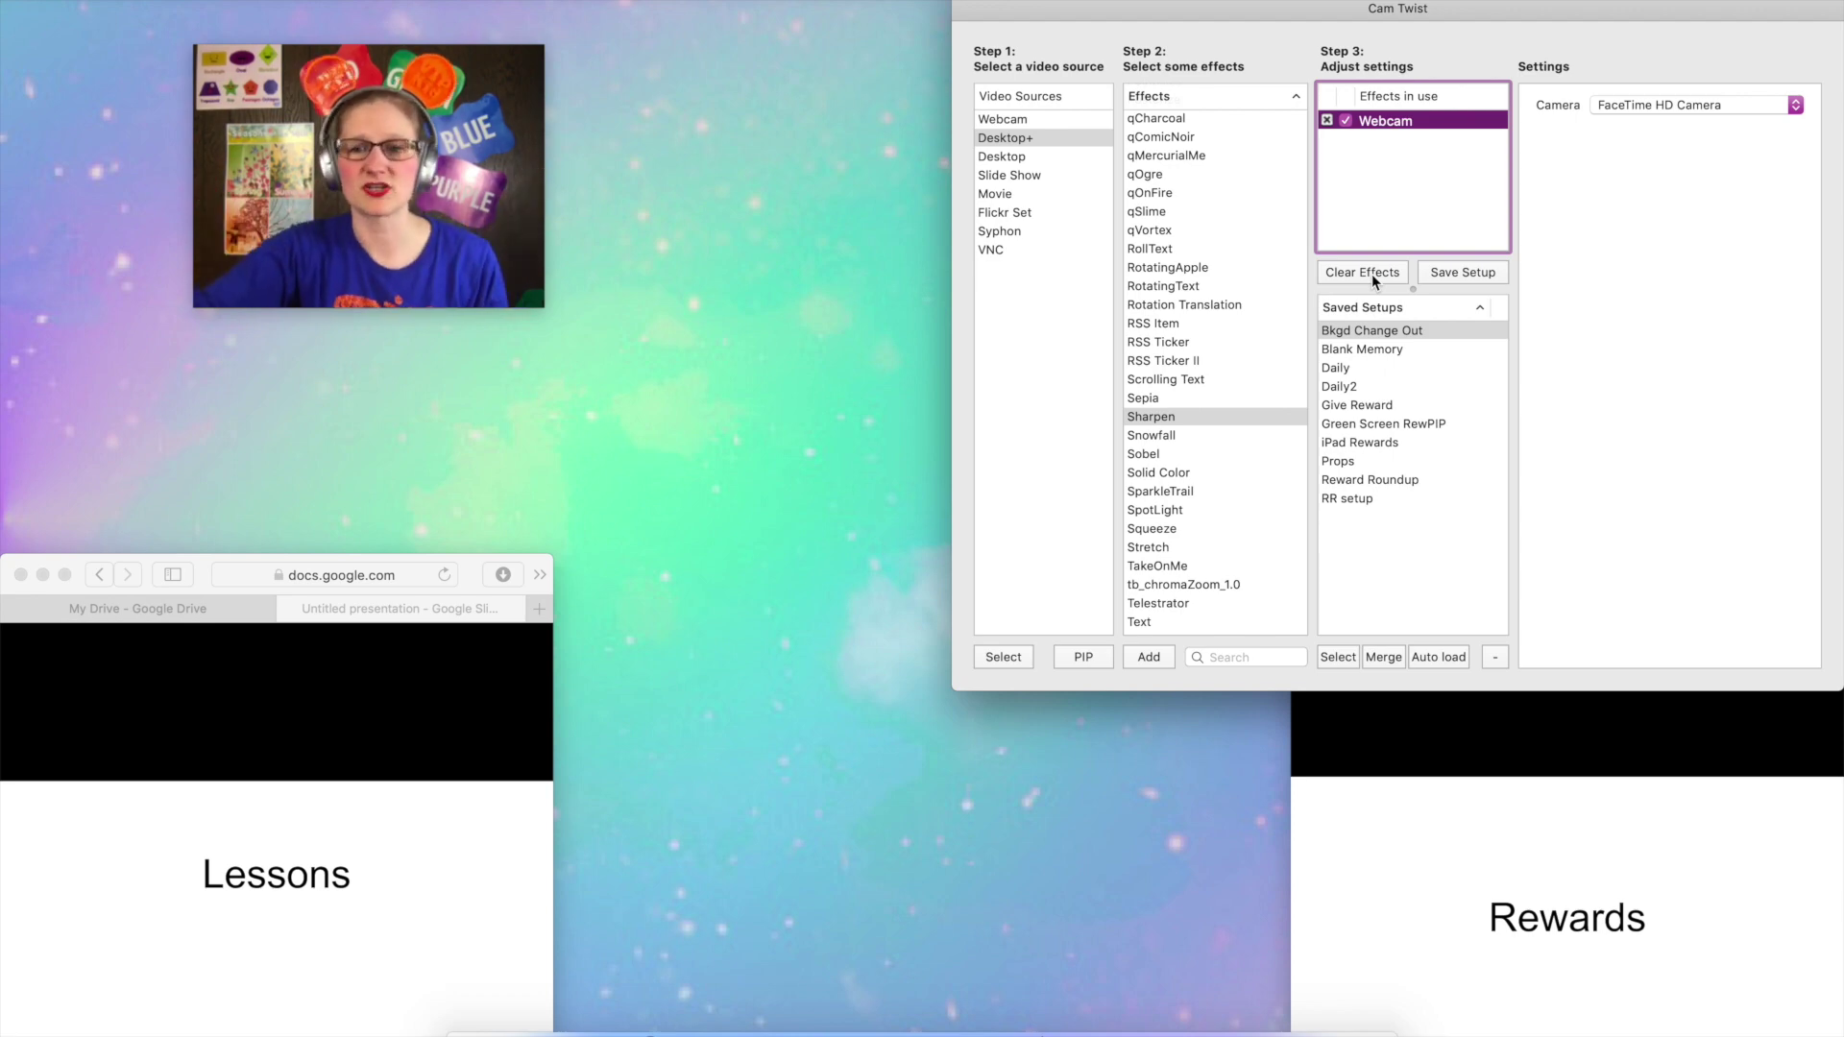
double_click(1349, 387)
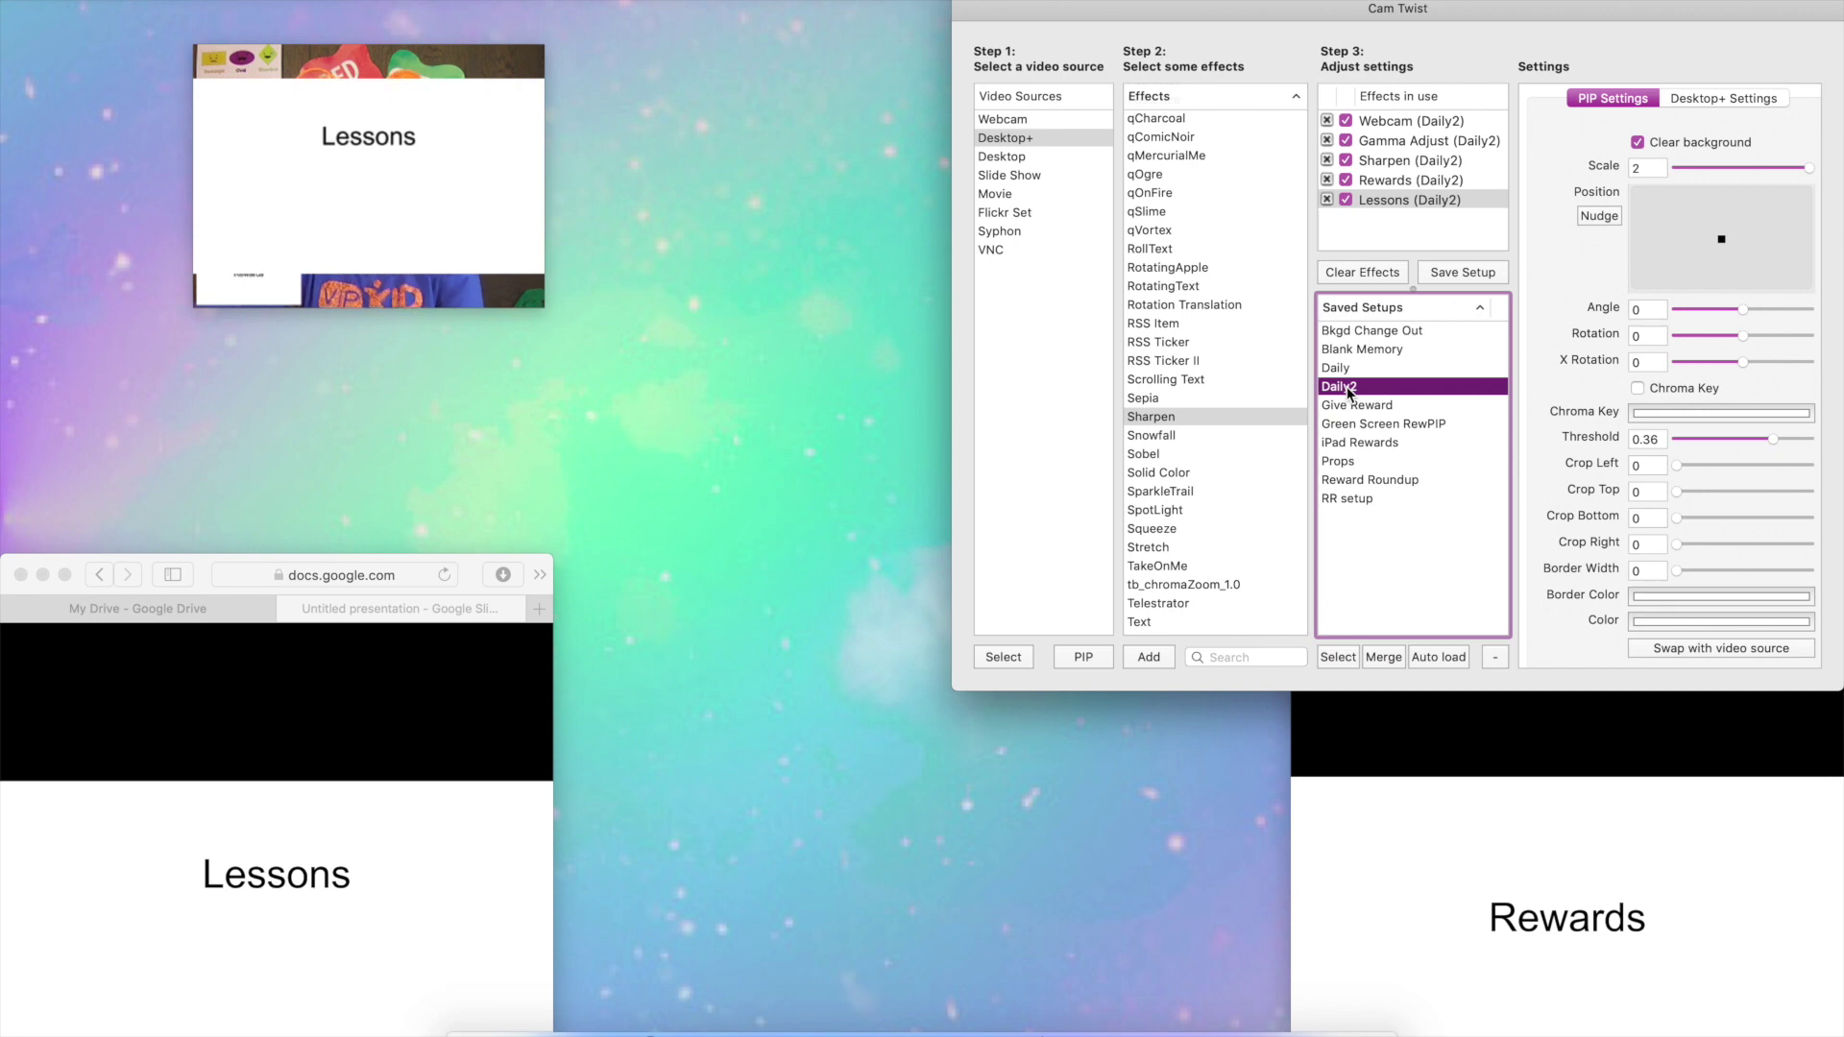
click(1374, 278)
click(1450, 830)
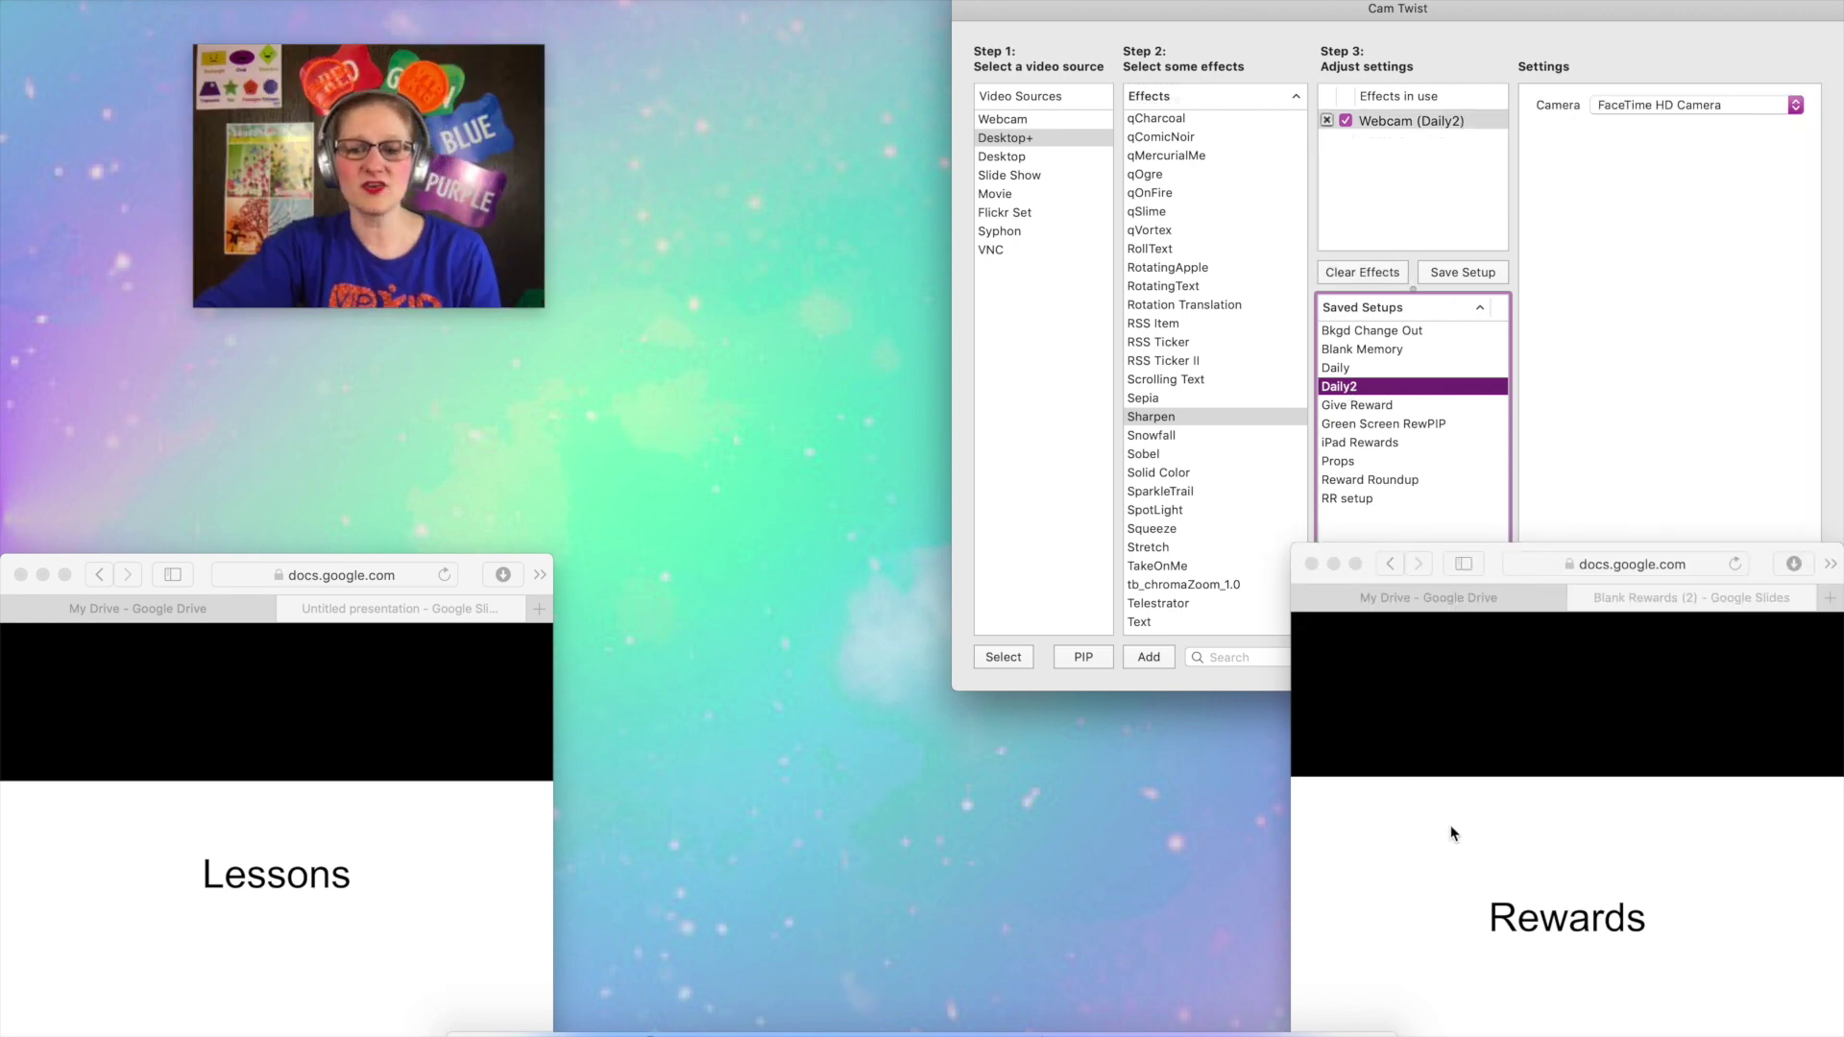
click(1500, 605)
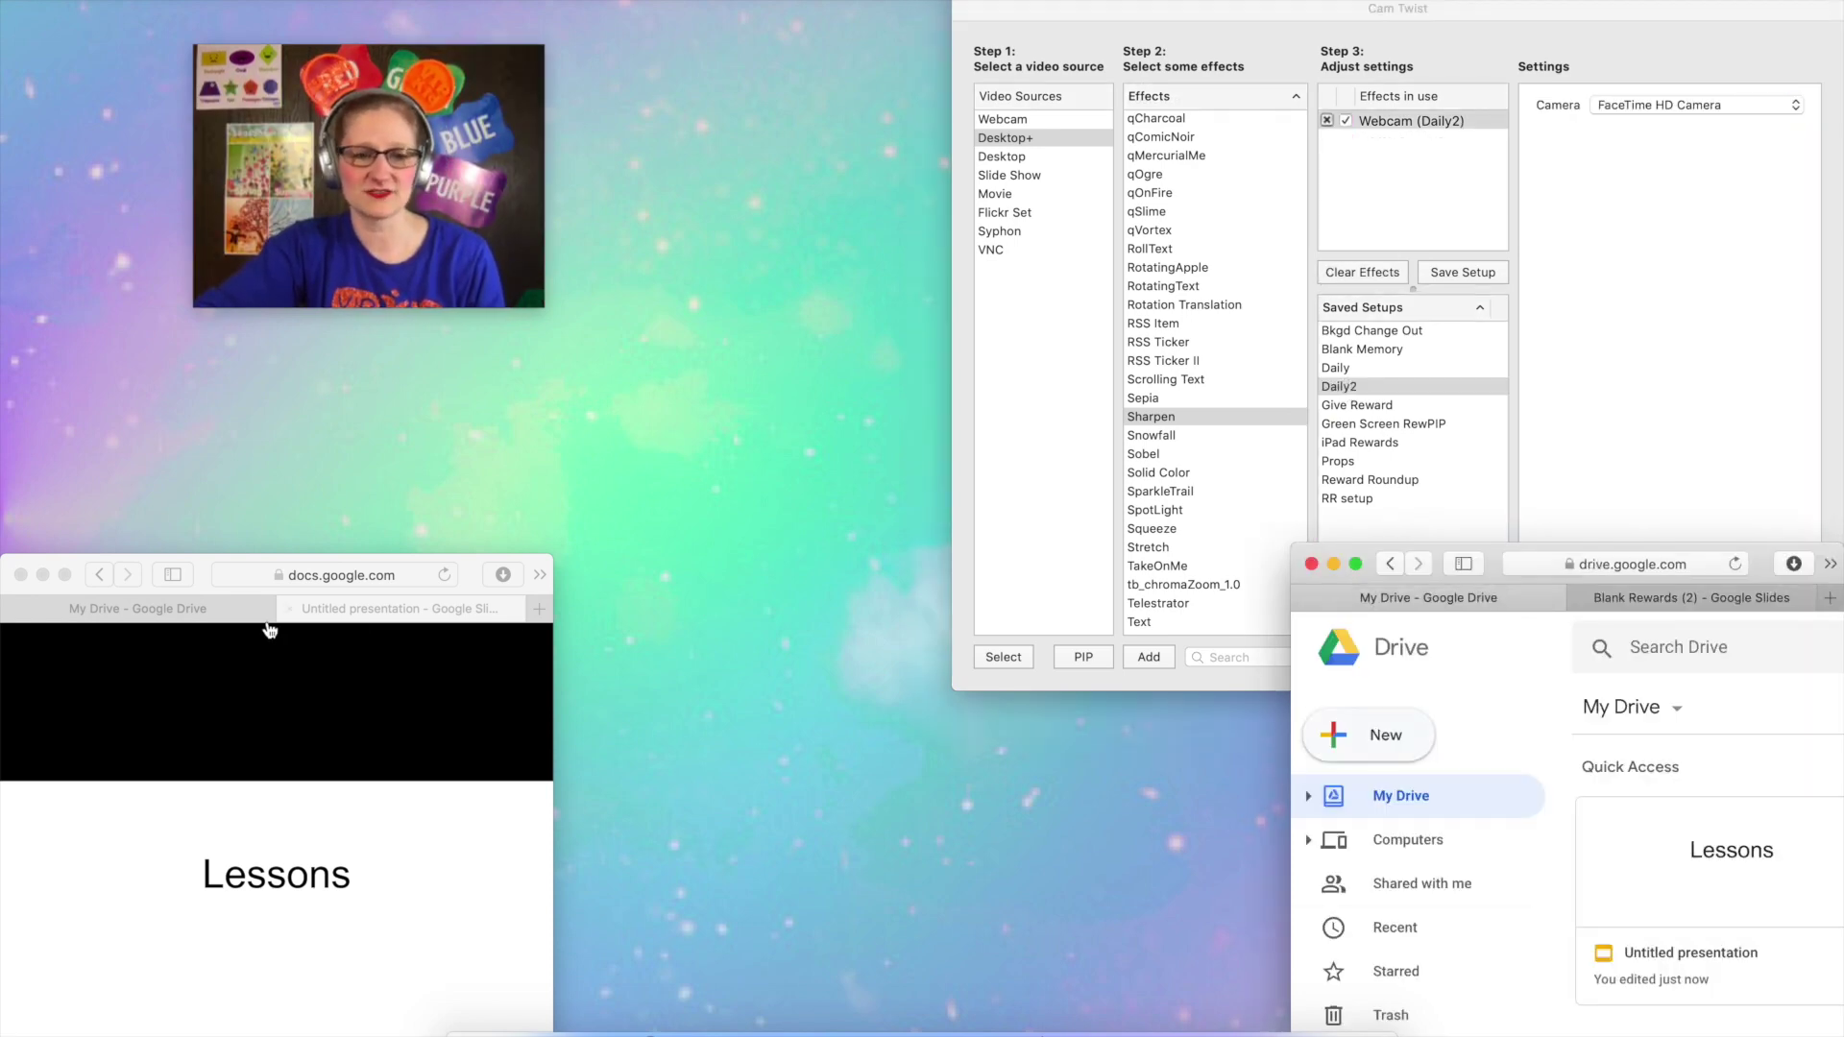
click(234, 605)
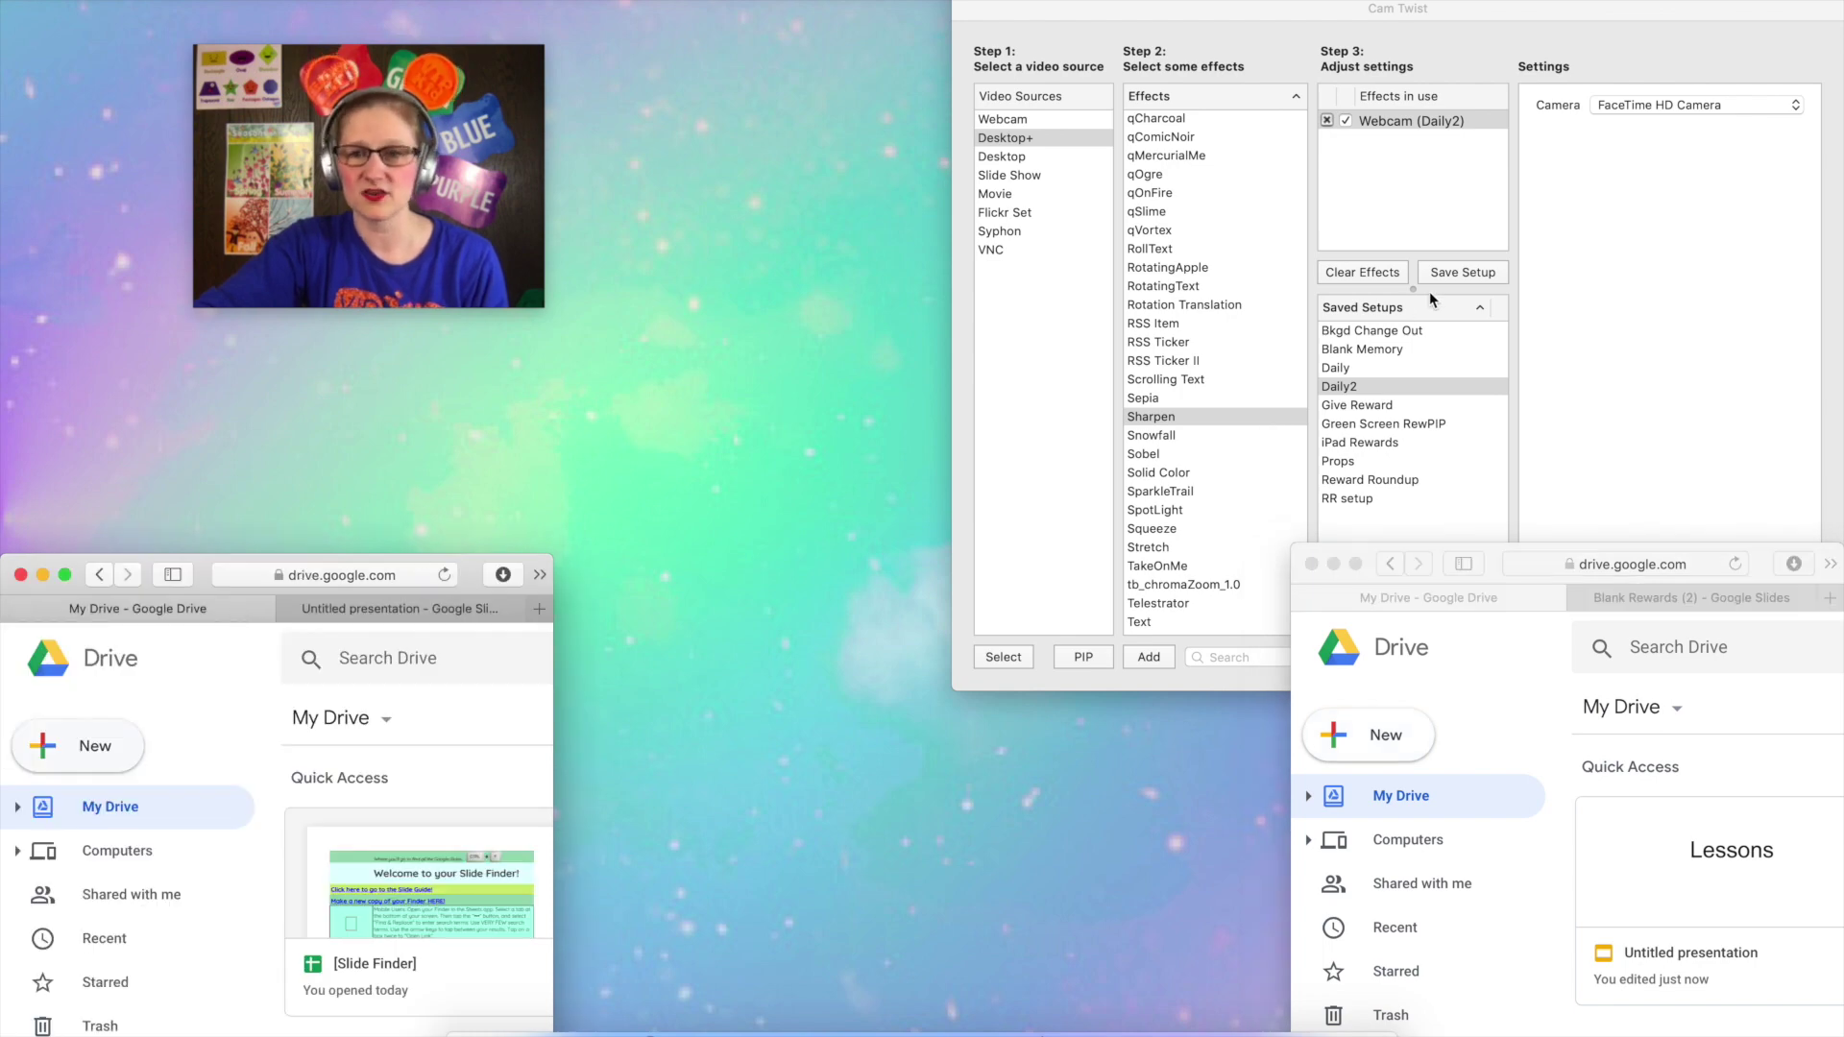
double_click(1341, 387)
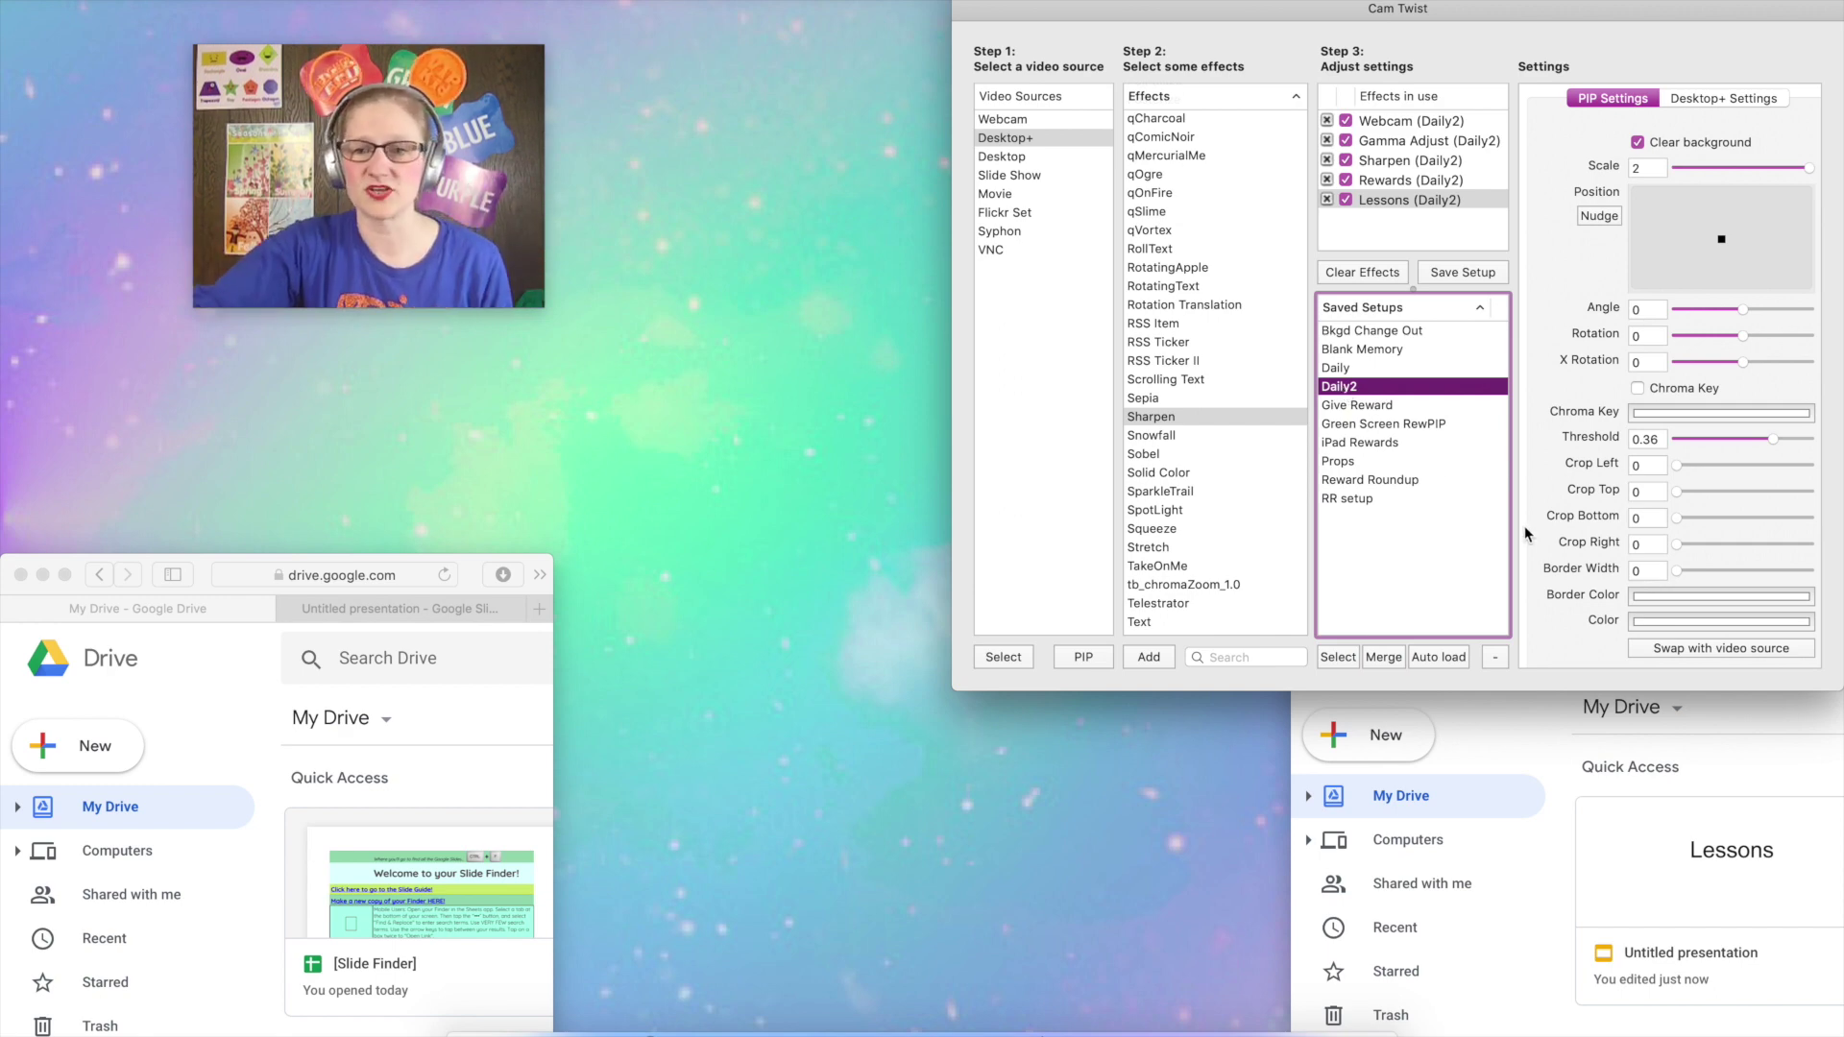
Show the Blank Rewards slides in the right window, then switch off the Lessons and Rewards layers.
click(1505, 738)
click(1619, 600)
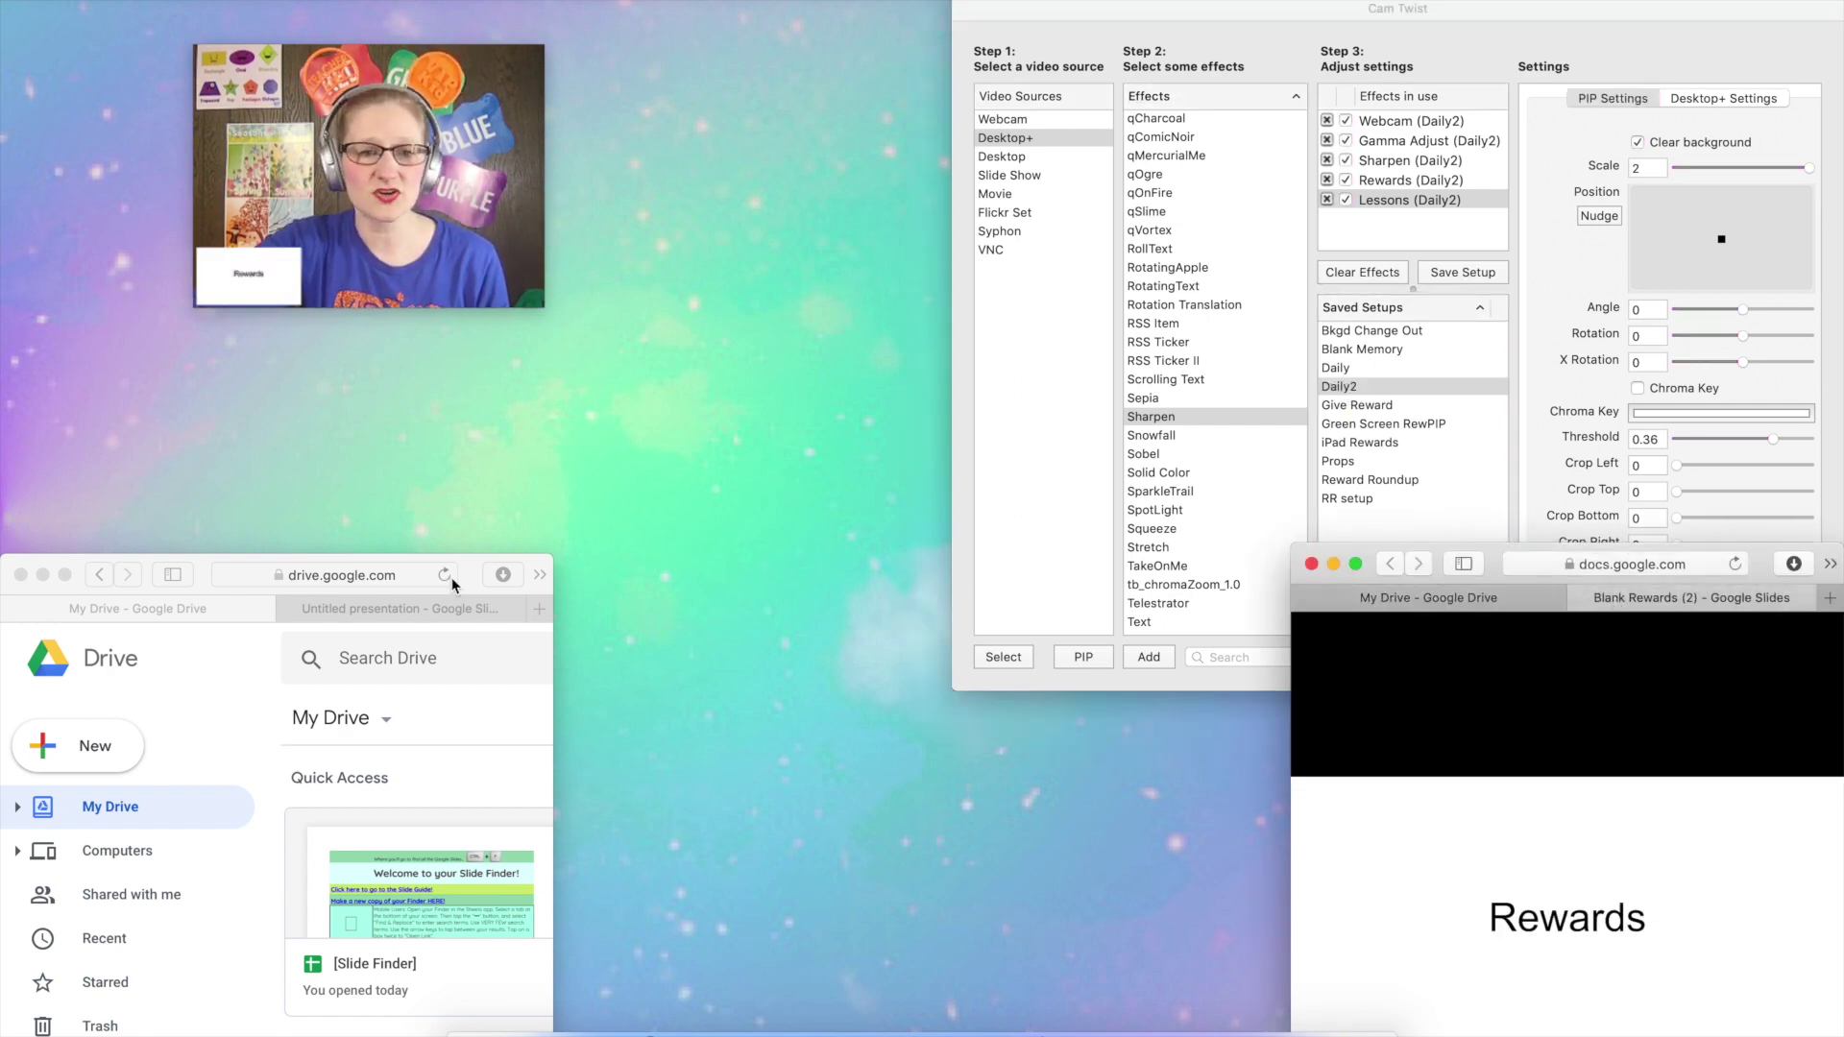
click(352, 609)
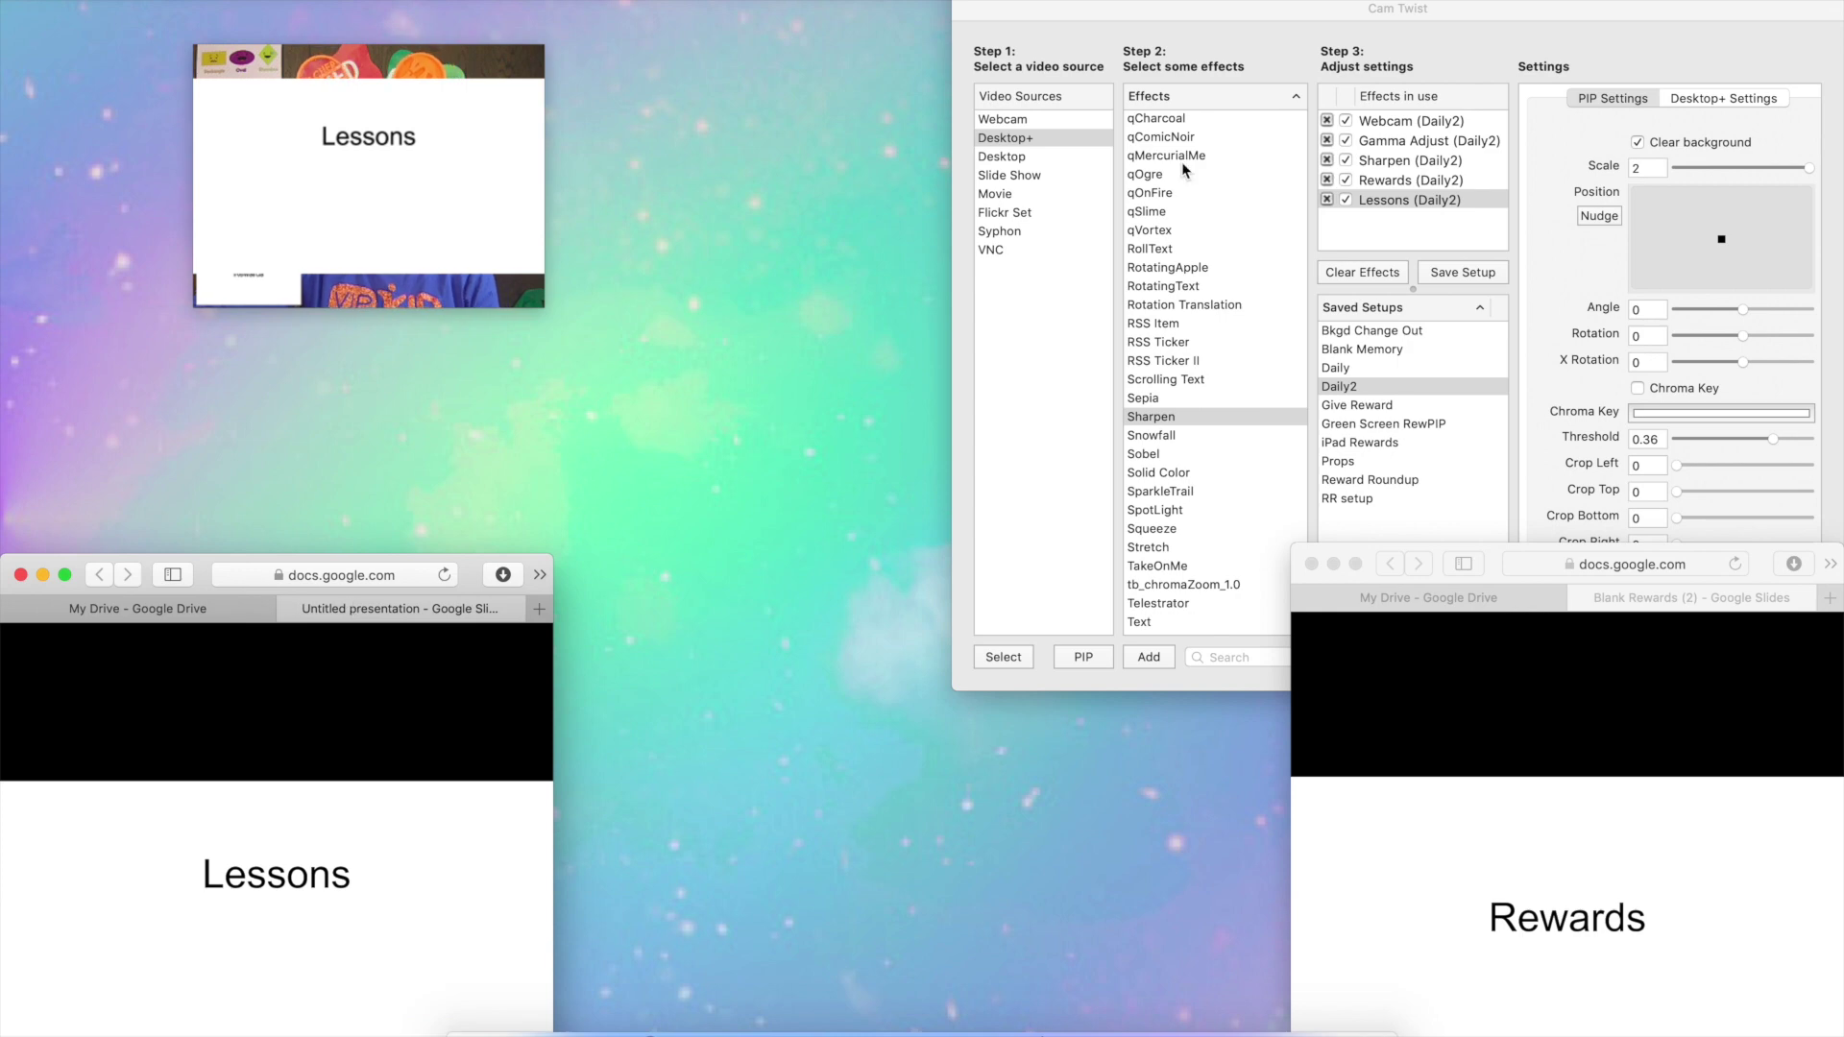
click(1347, 198)
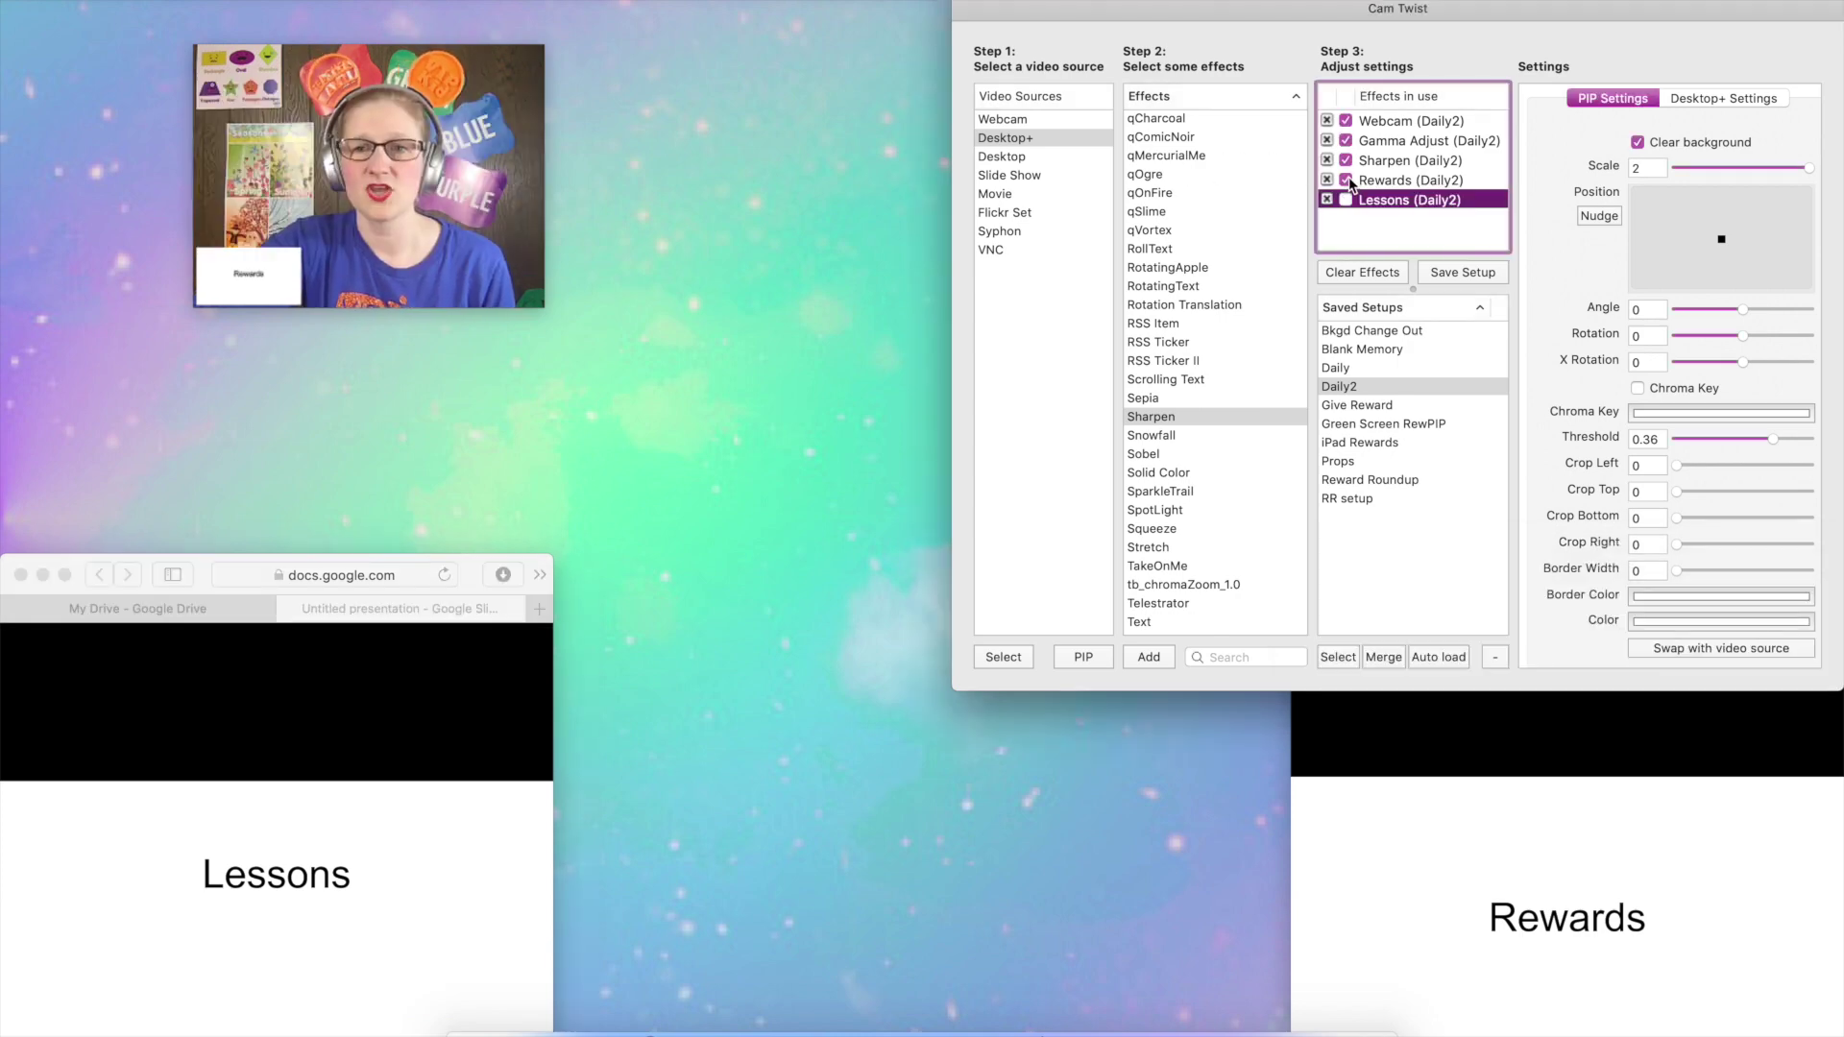
click(1348, 178)
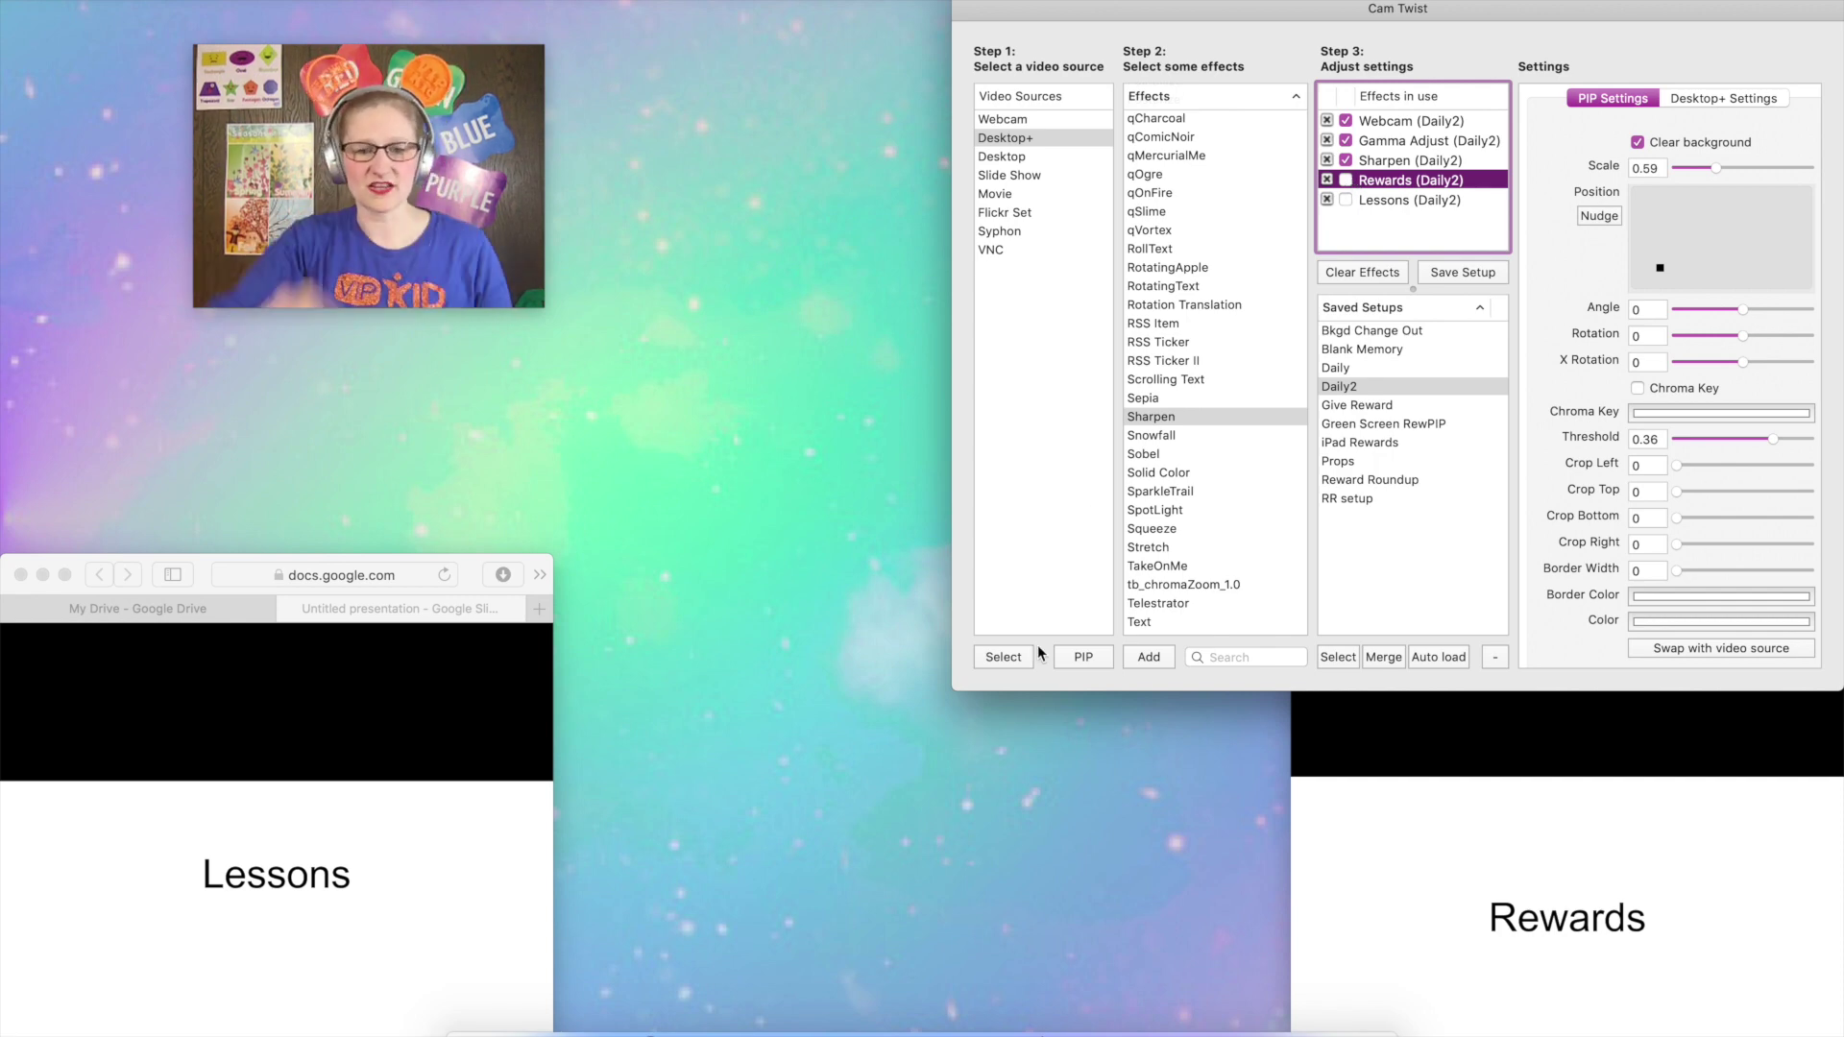
Open the Slide Finder spreadsheet in a new Safari window and select the Dress Dino 9 reward in E5.
right_click(602, 1030)
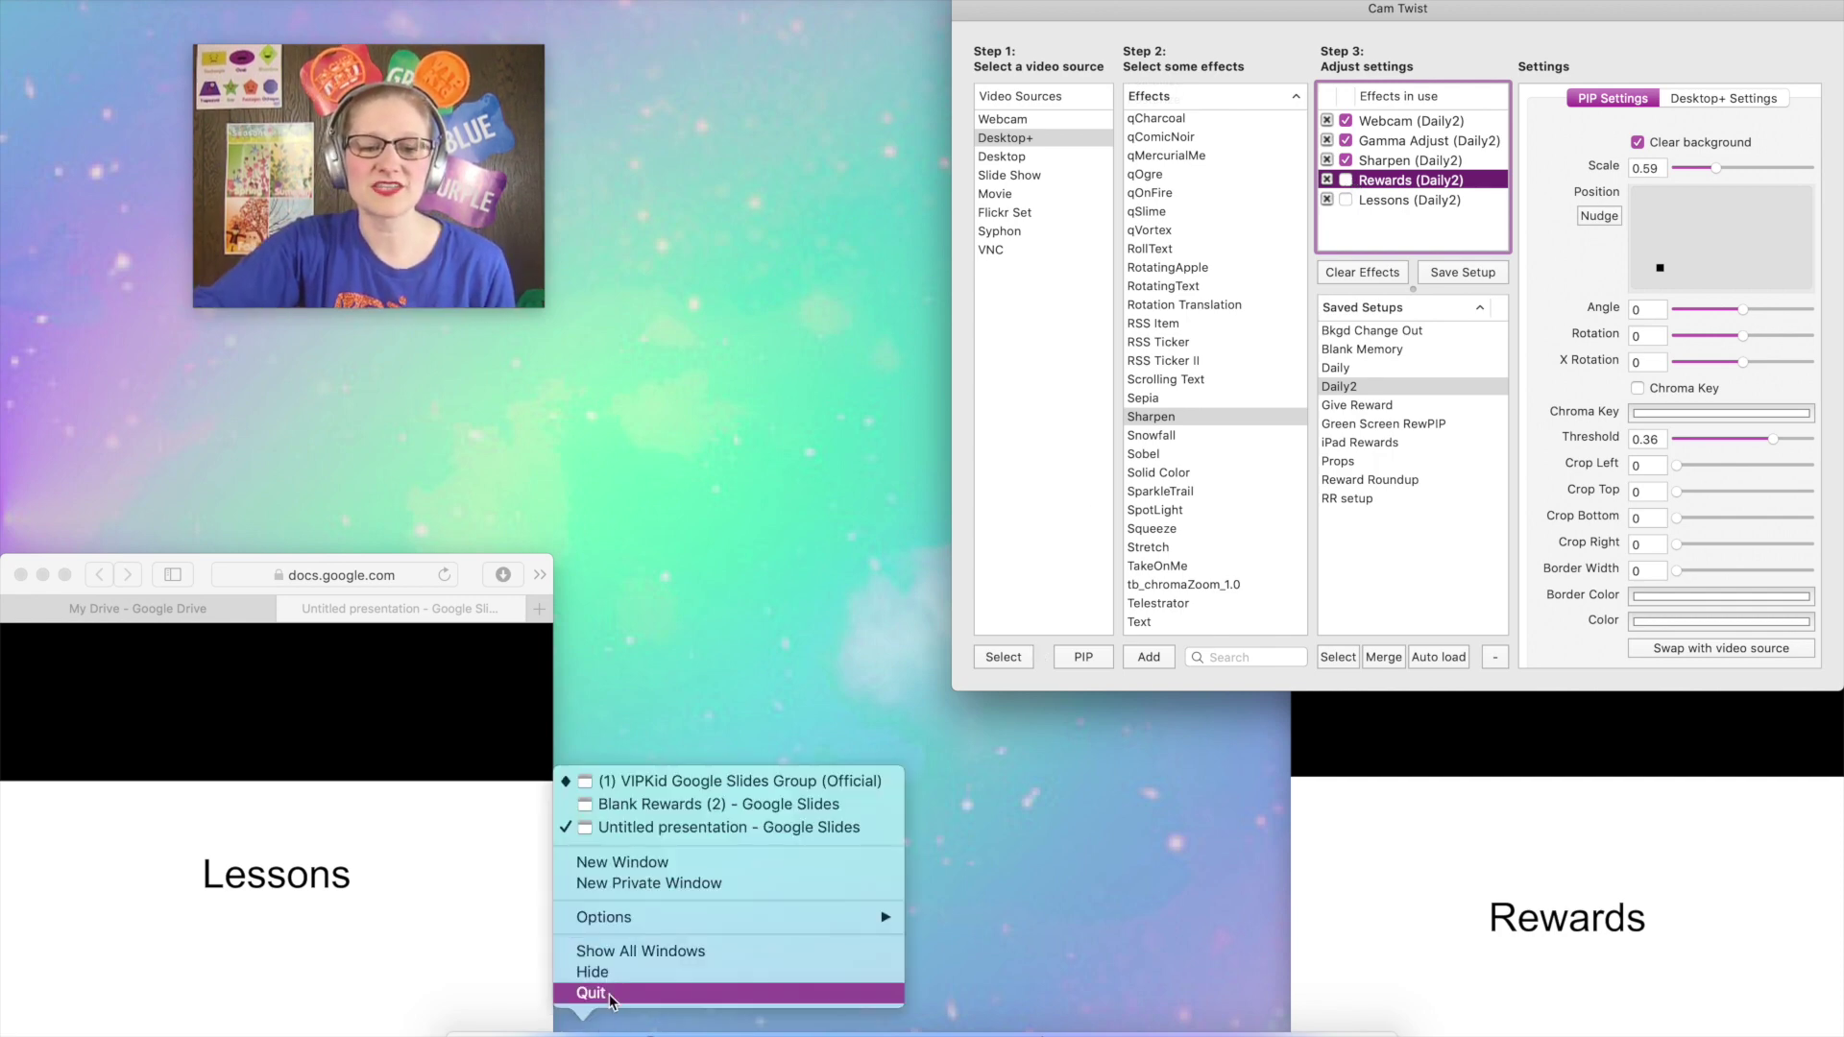
click(672, 874)
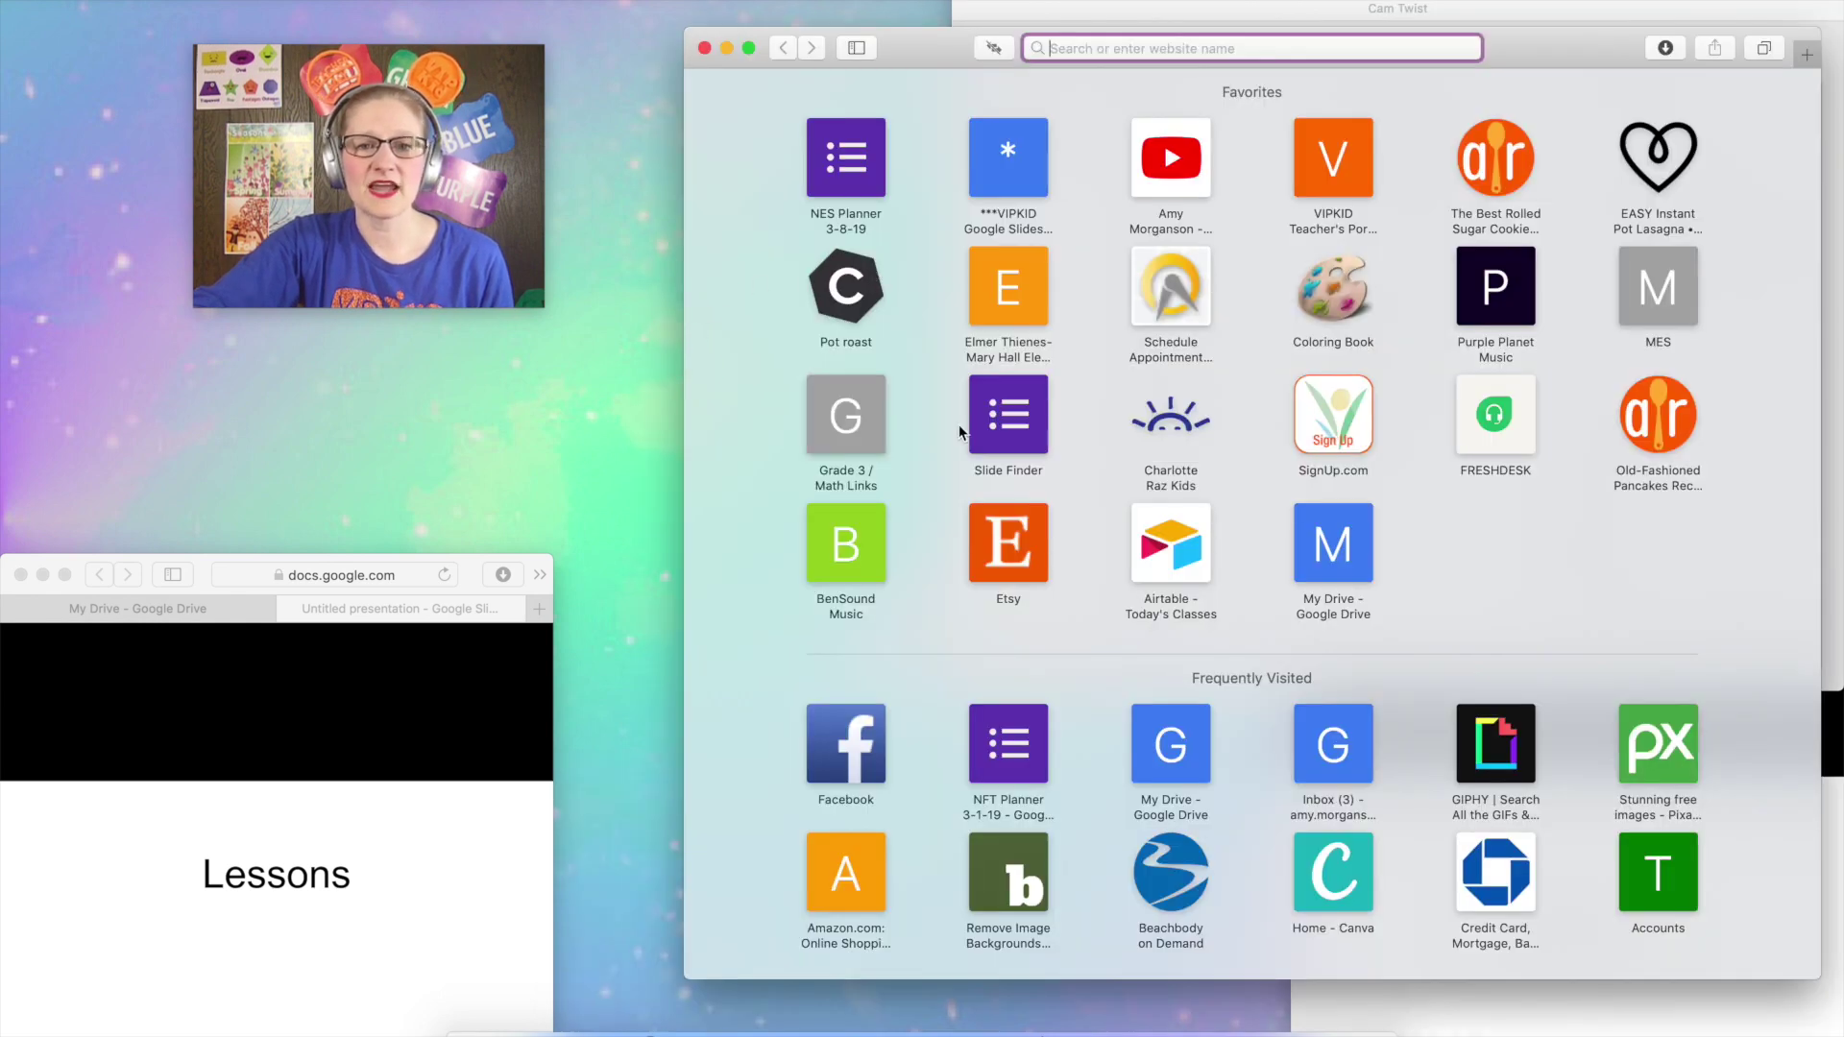
click(1028, 434)
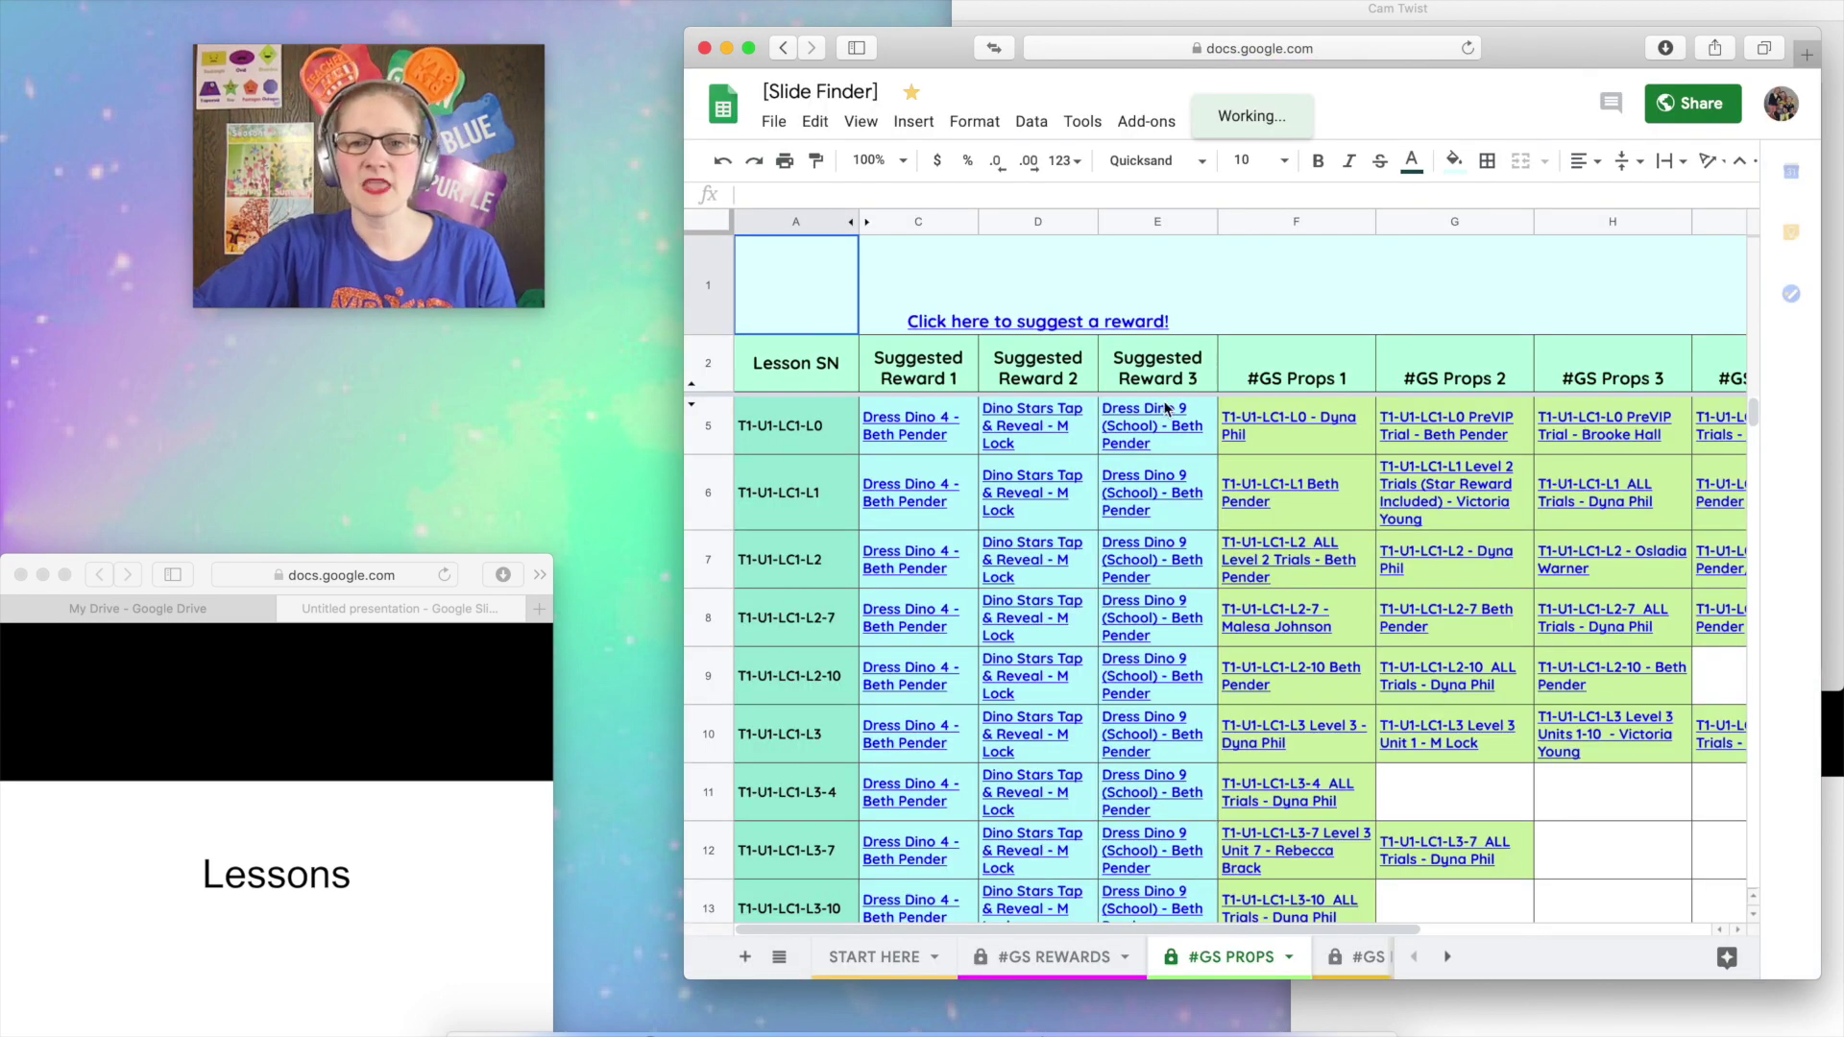
click(1135, 438)
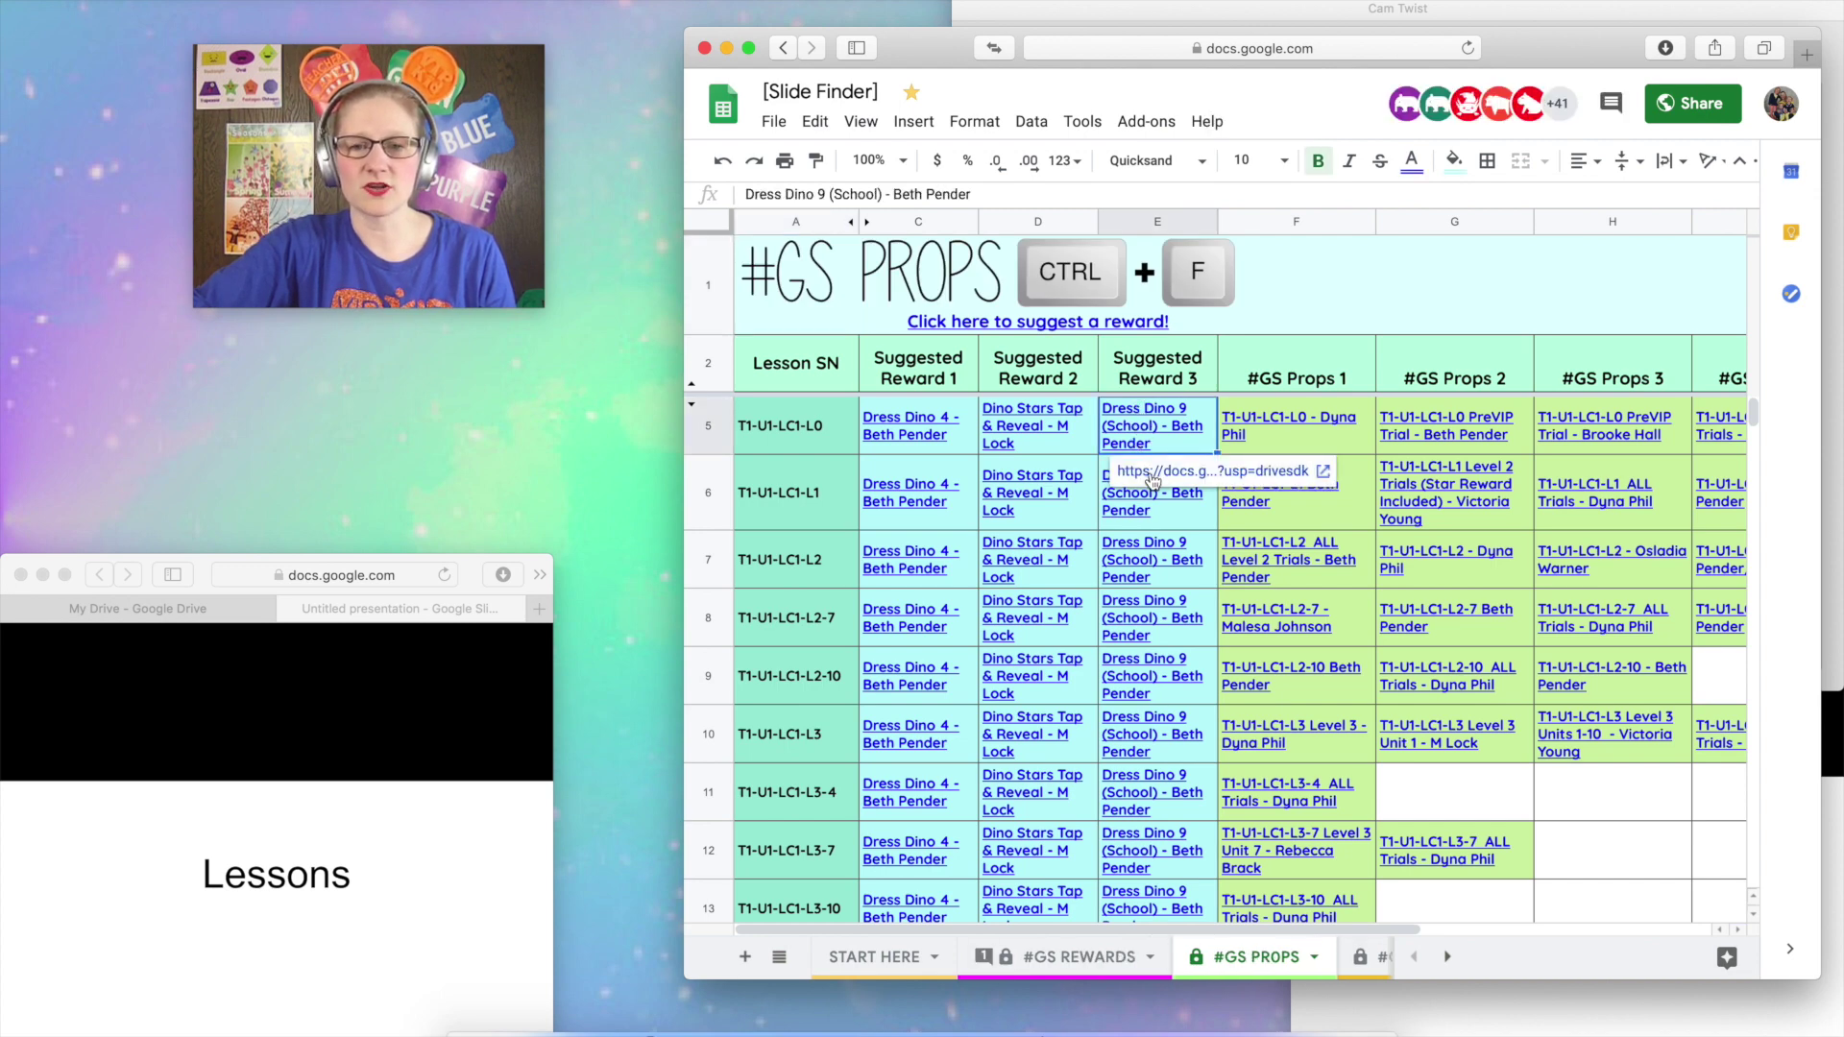
Open the Dress Dino 9 reward deck from cell E5 and copy its web address.
click(1151, 472)
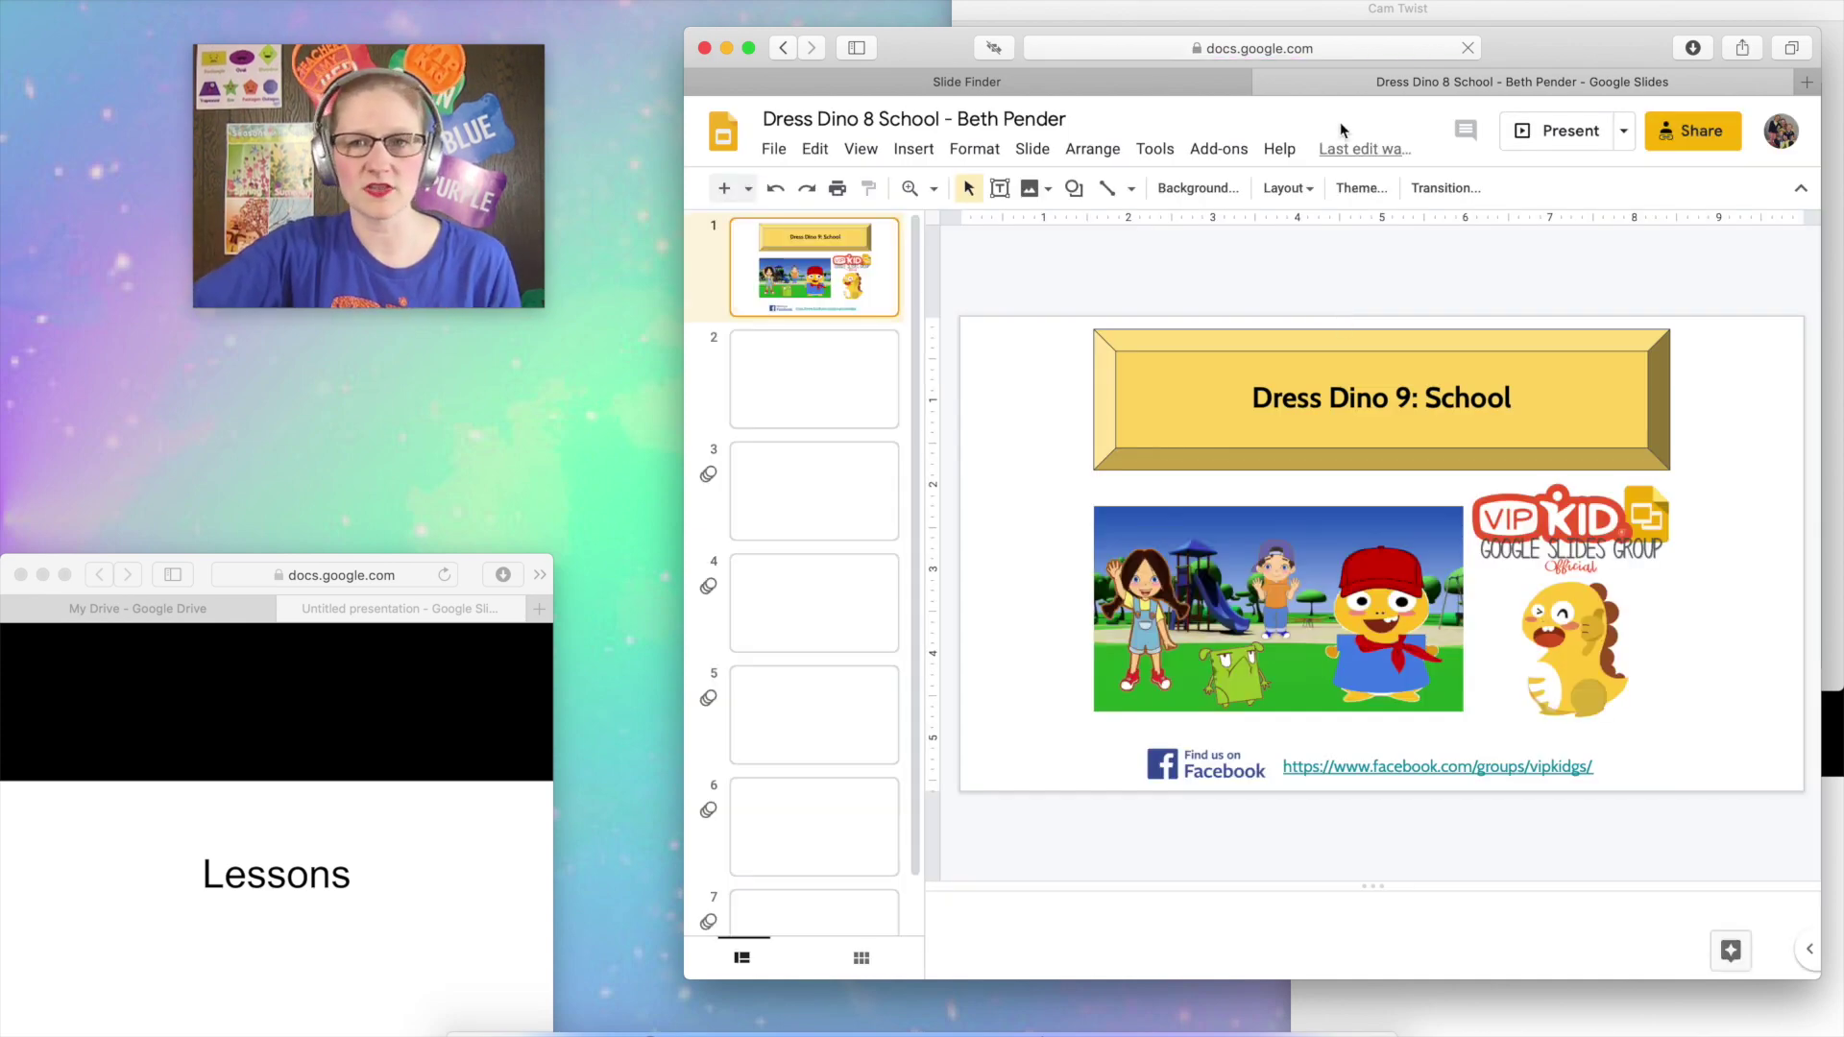
click(1331, 49)
key(super+c)
click(1331, 49)
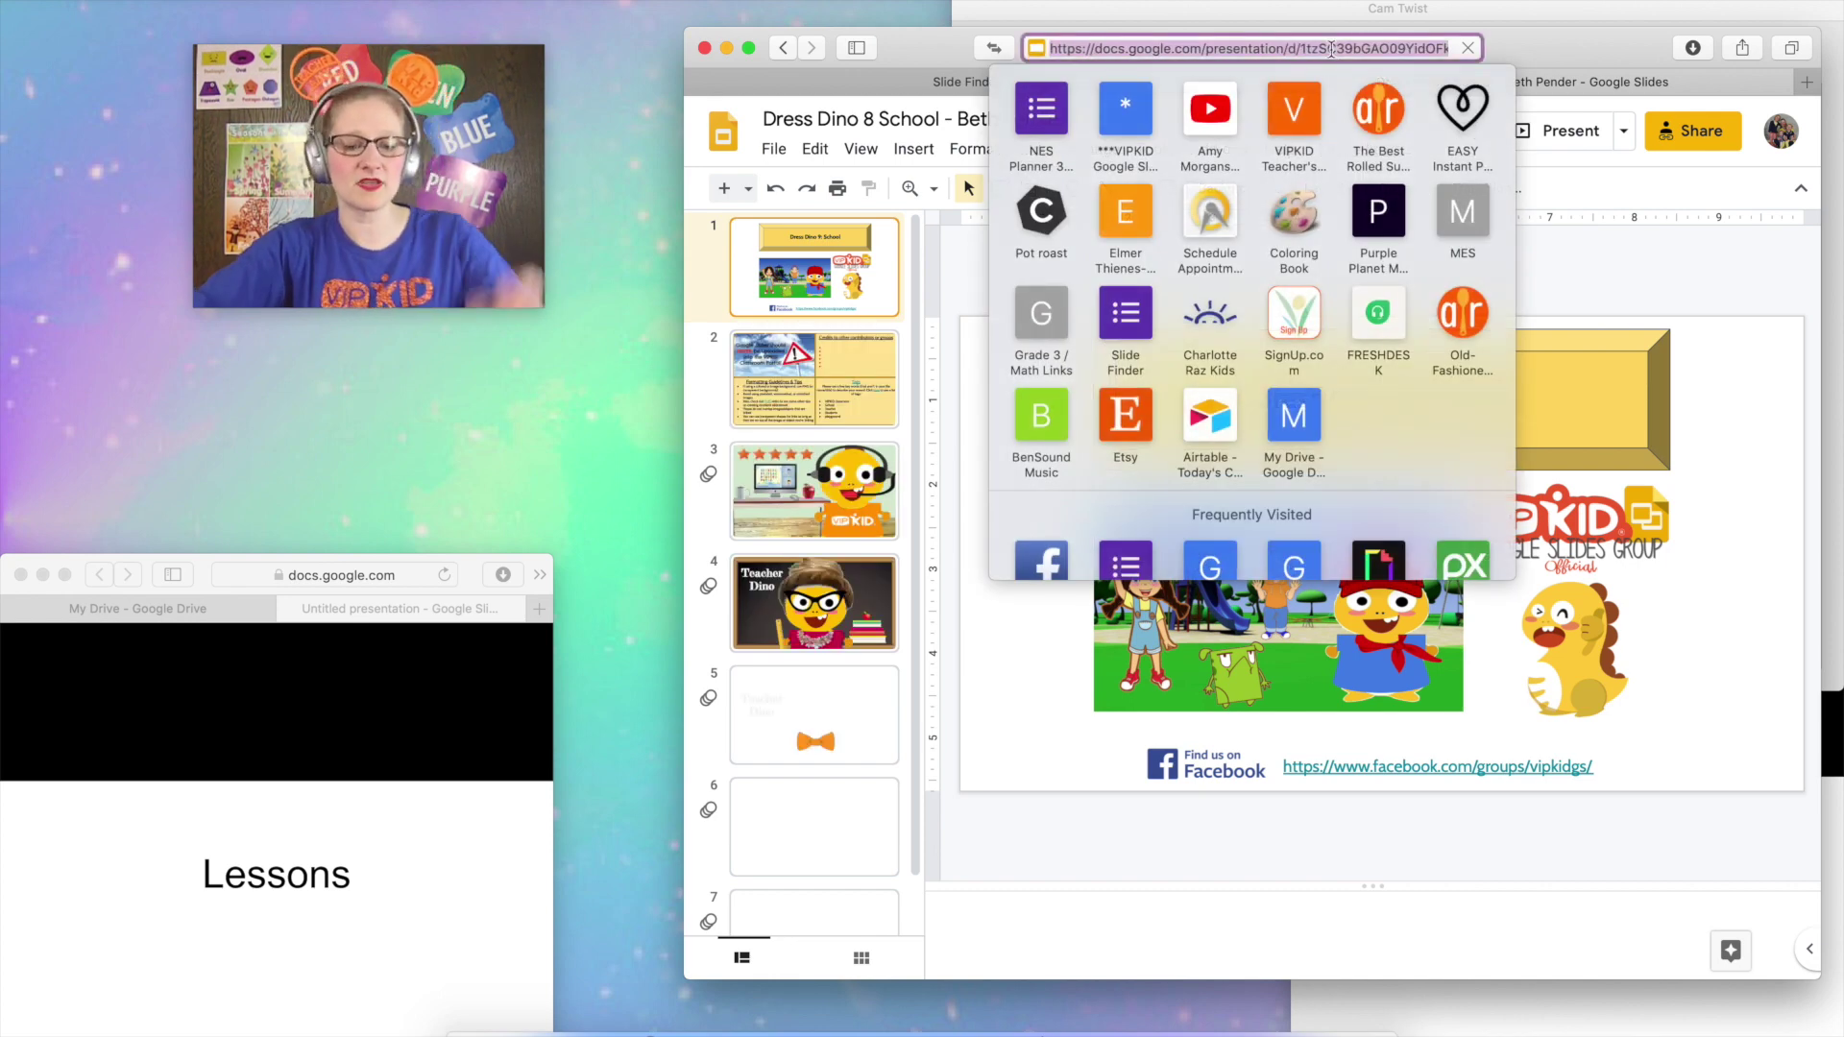
Load the copied deck in a new tab of the Rewards window and present it in presenter view.
click(1598, 1026)
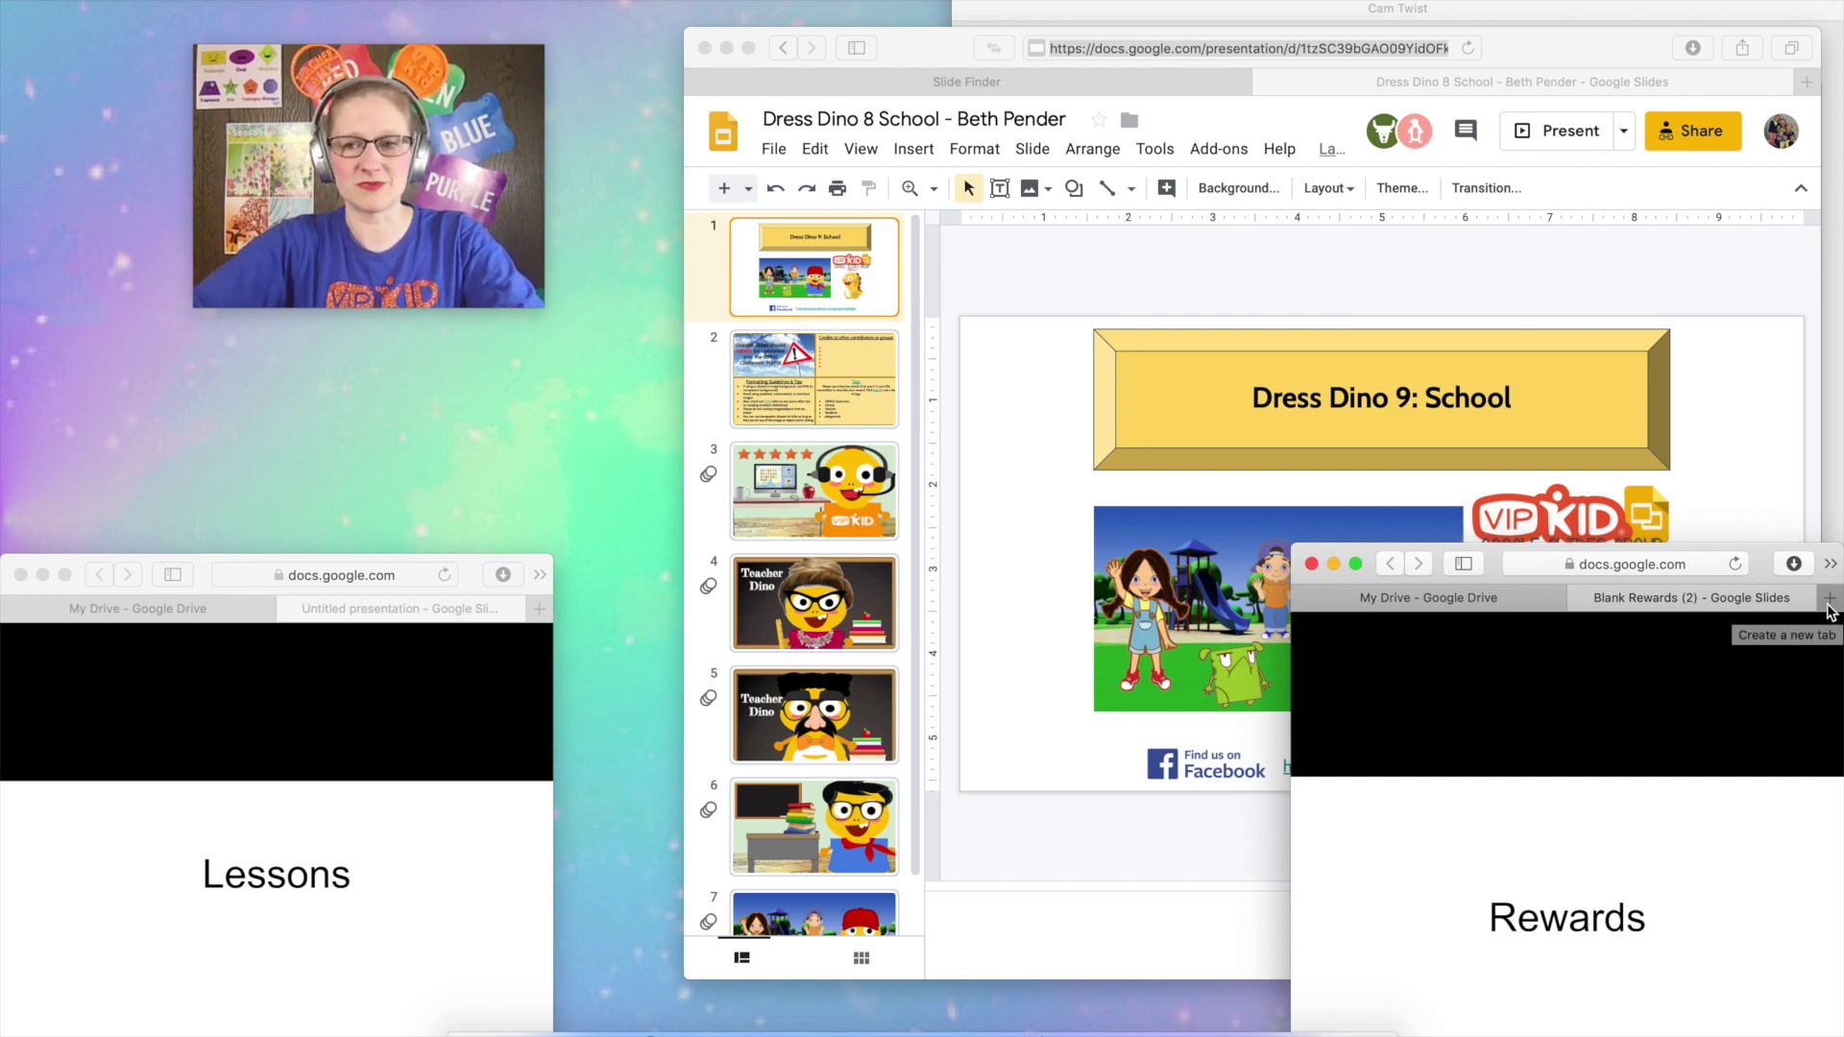
click(1830, 598)
key(super+v)
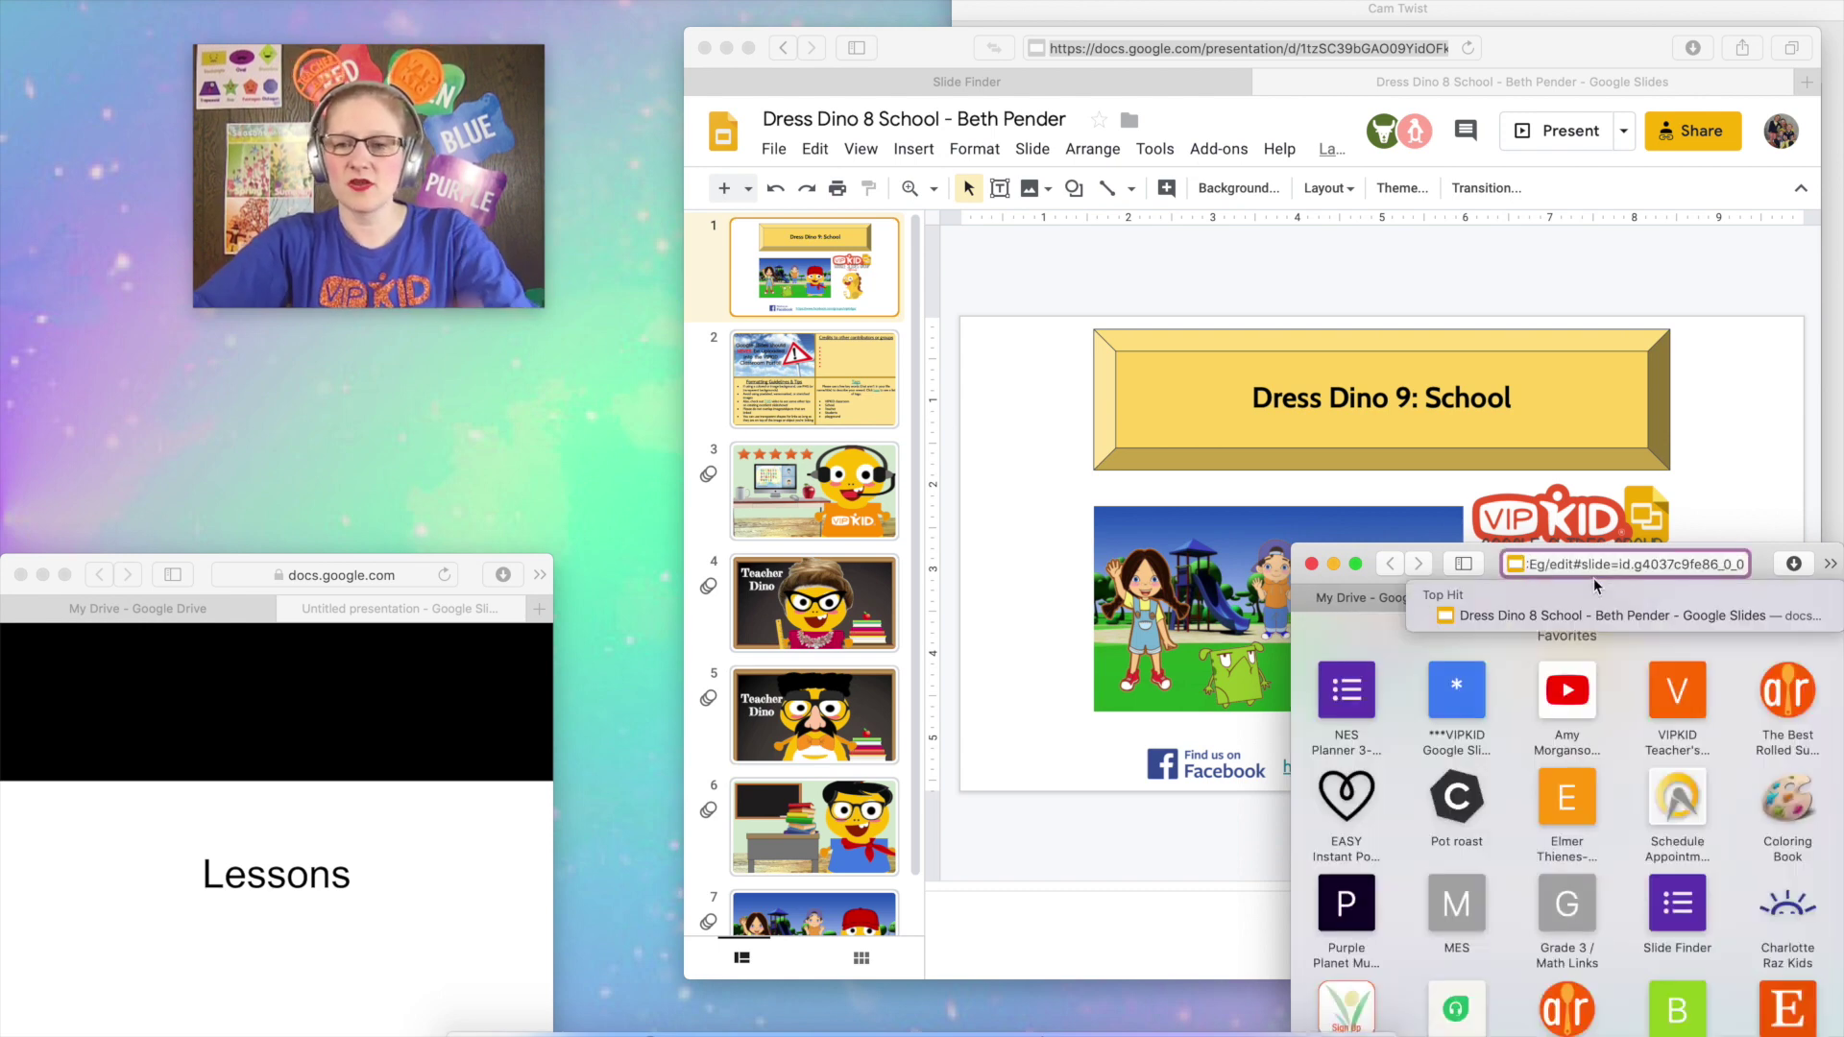
key(Return)
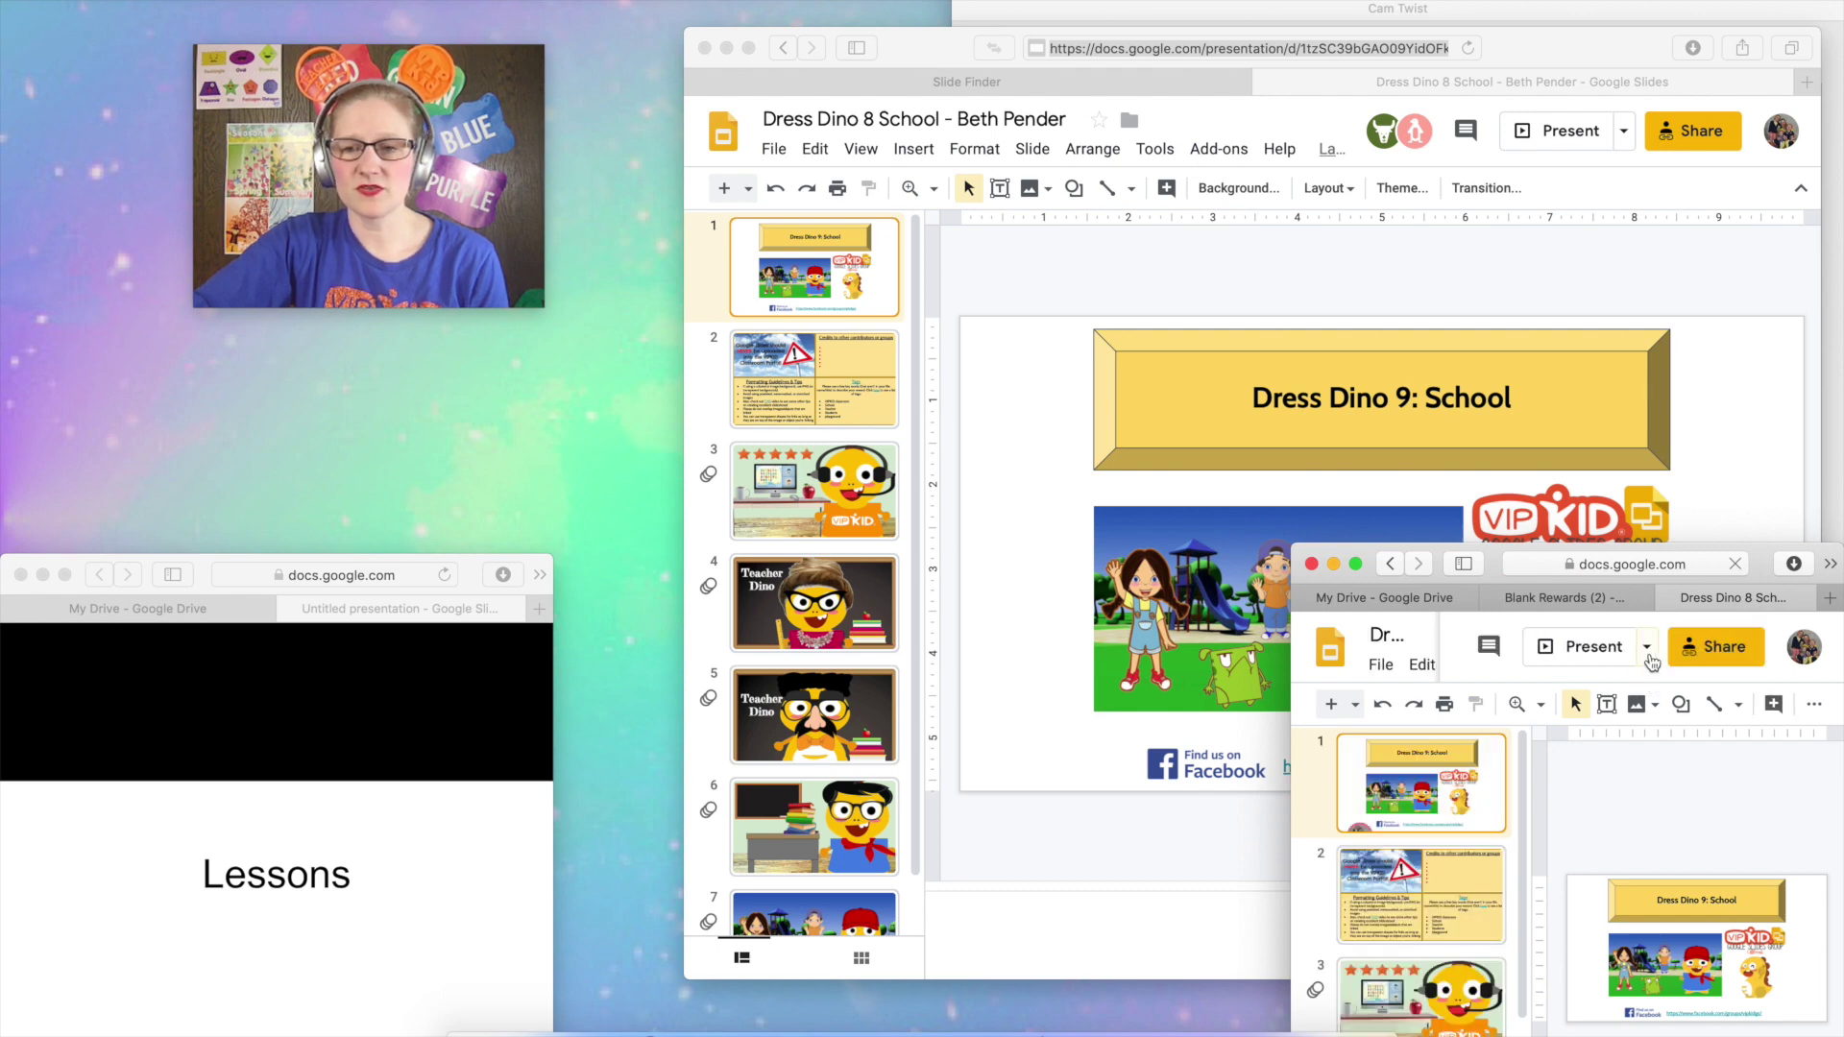
click(1647, 646)
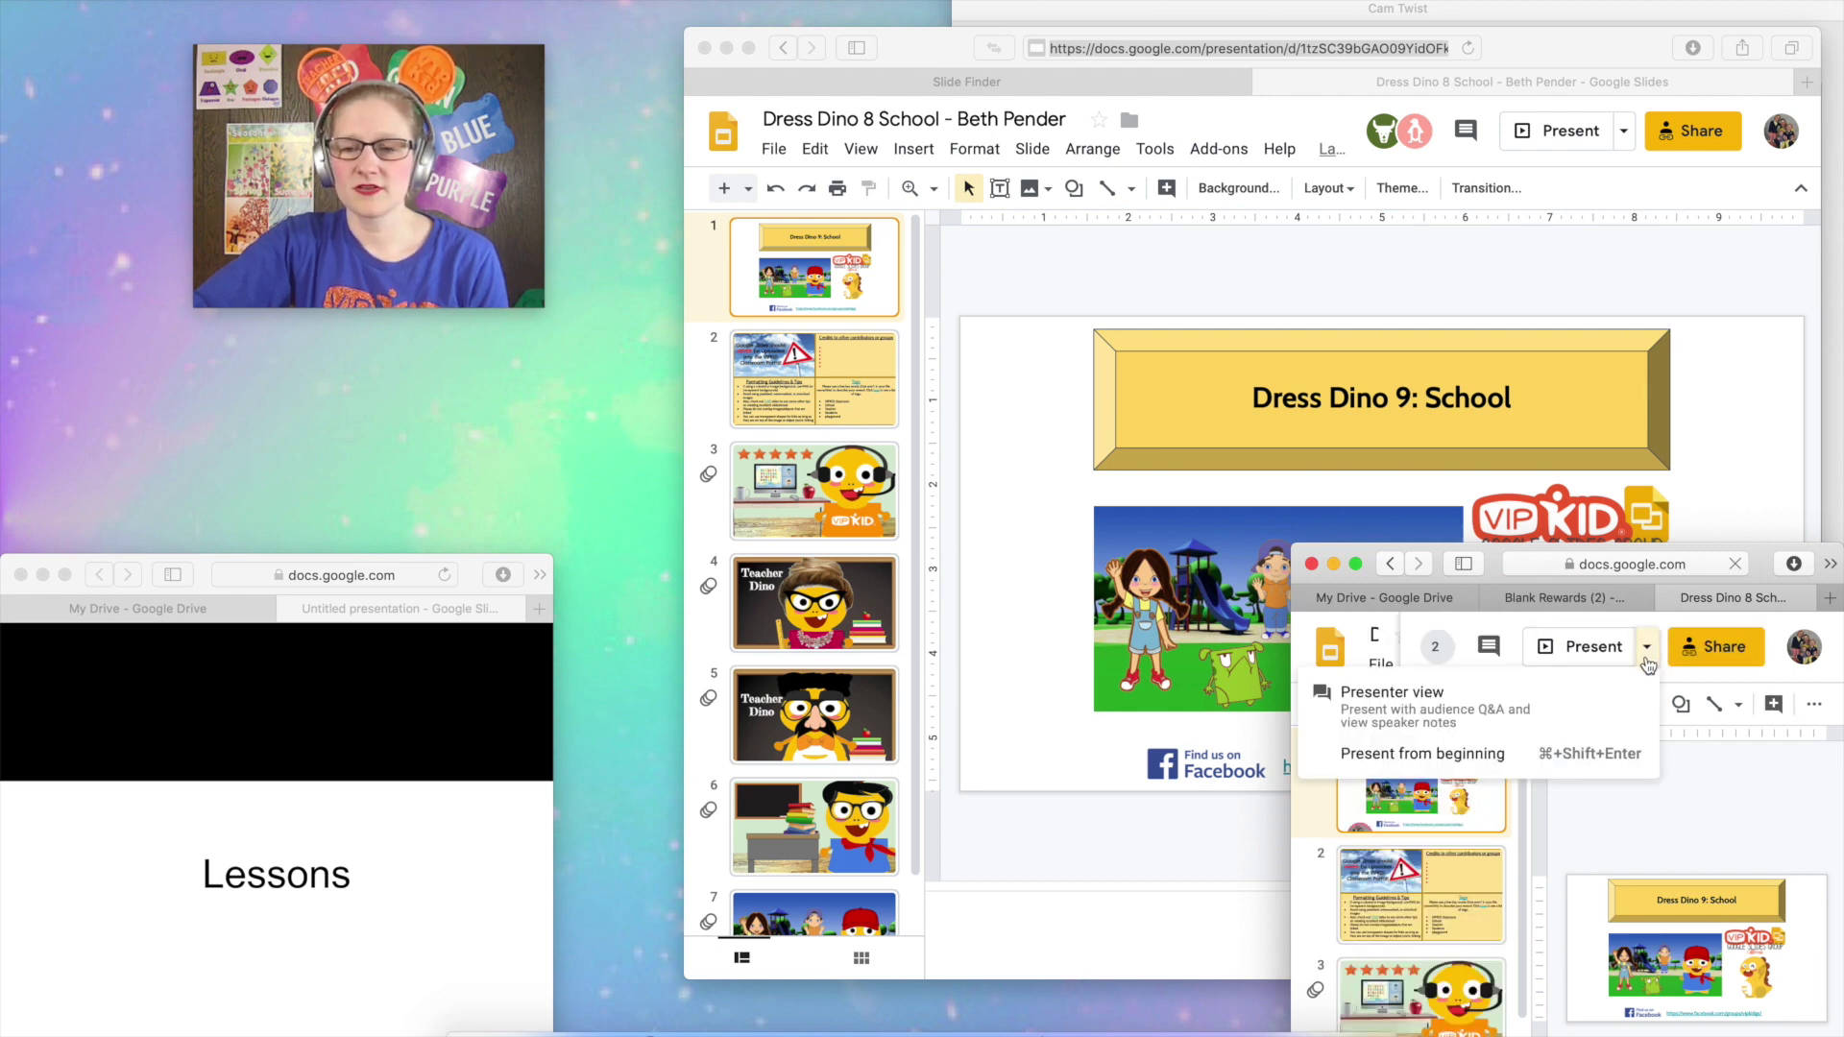
click(1378, 689)
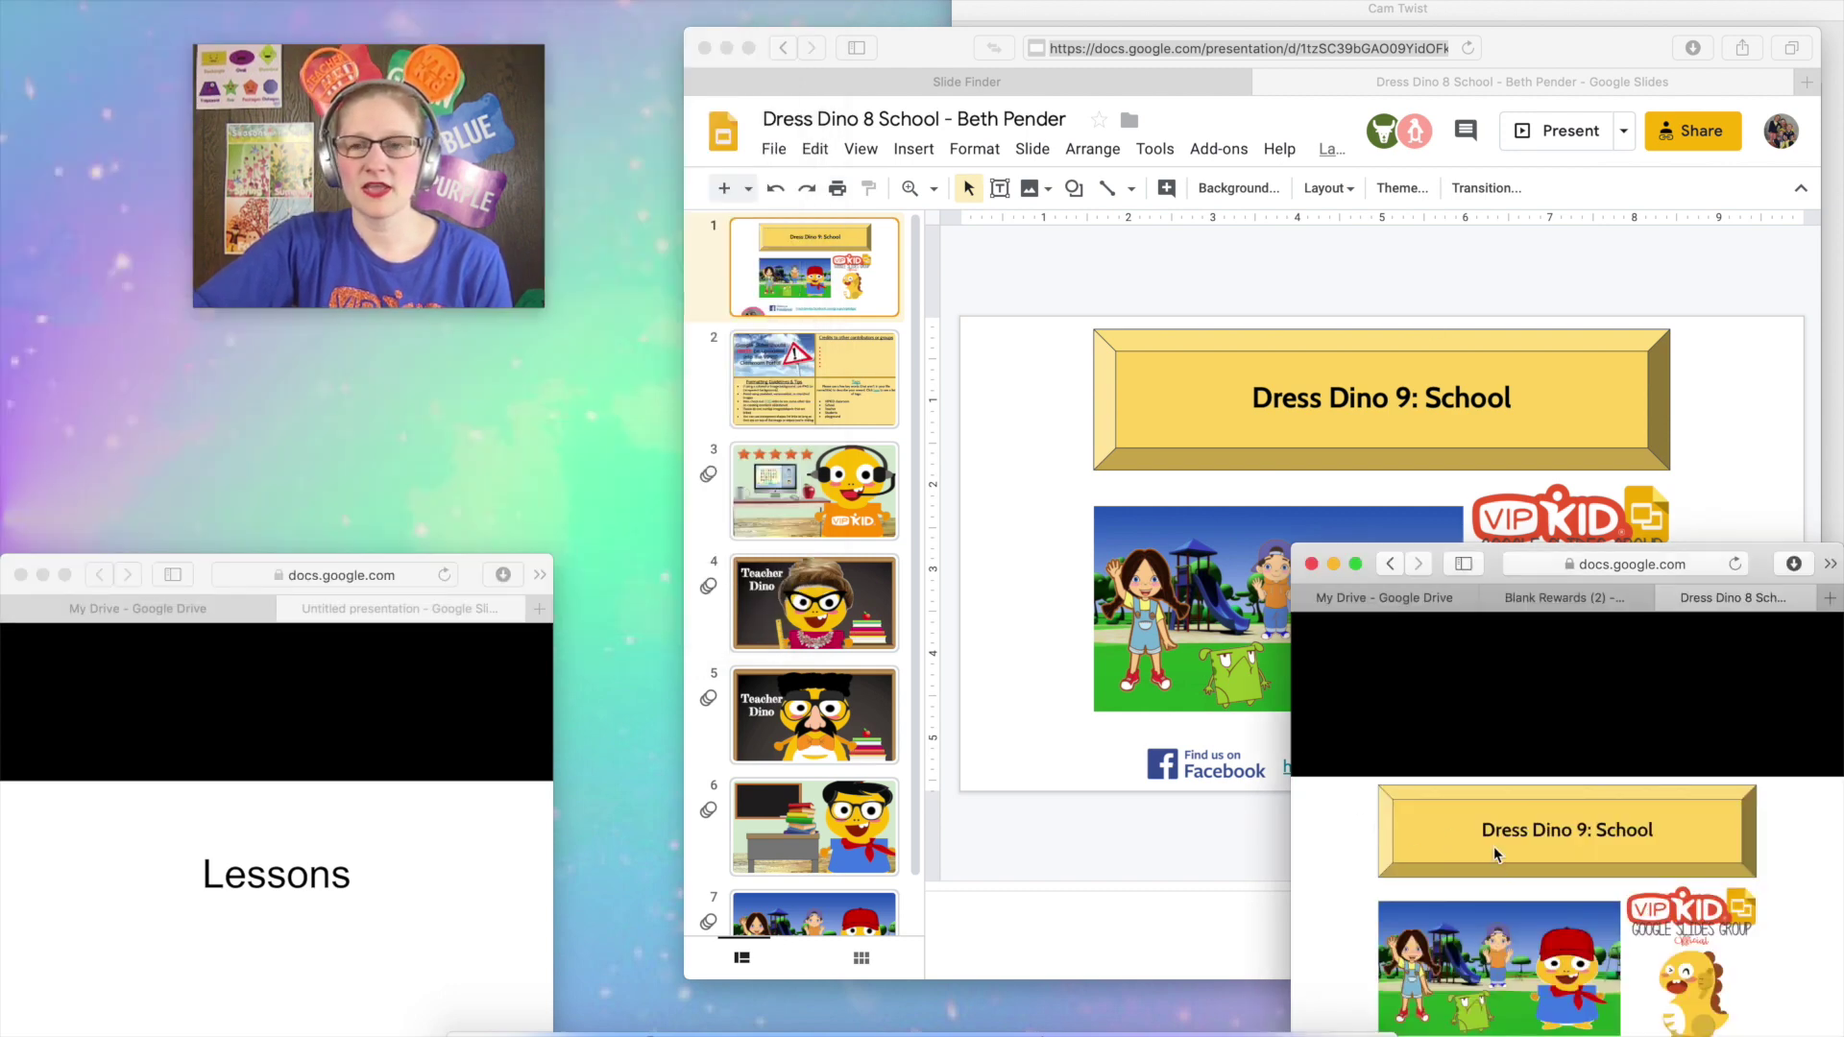
click(1304, 4)
Switch the Rewards (Daily2) layer on and advance the reward deck to the dino slide.
click(1345, 181)
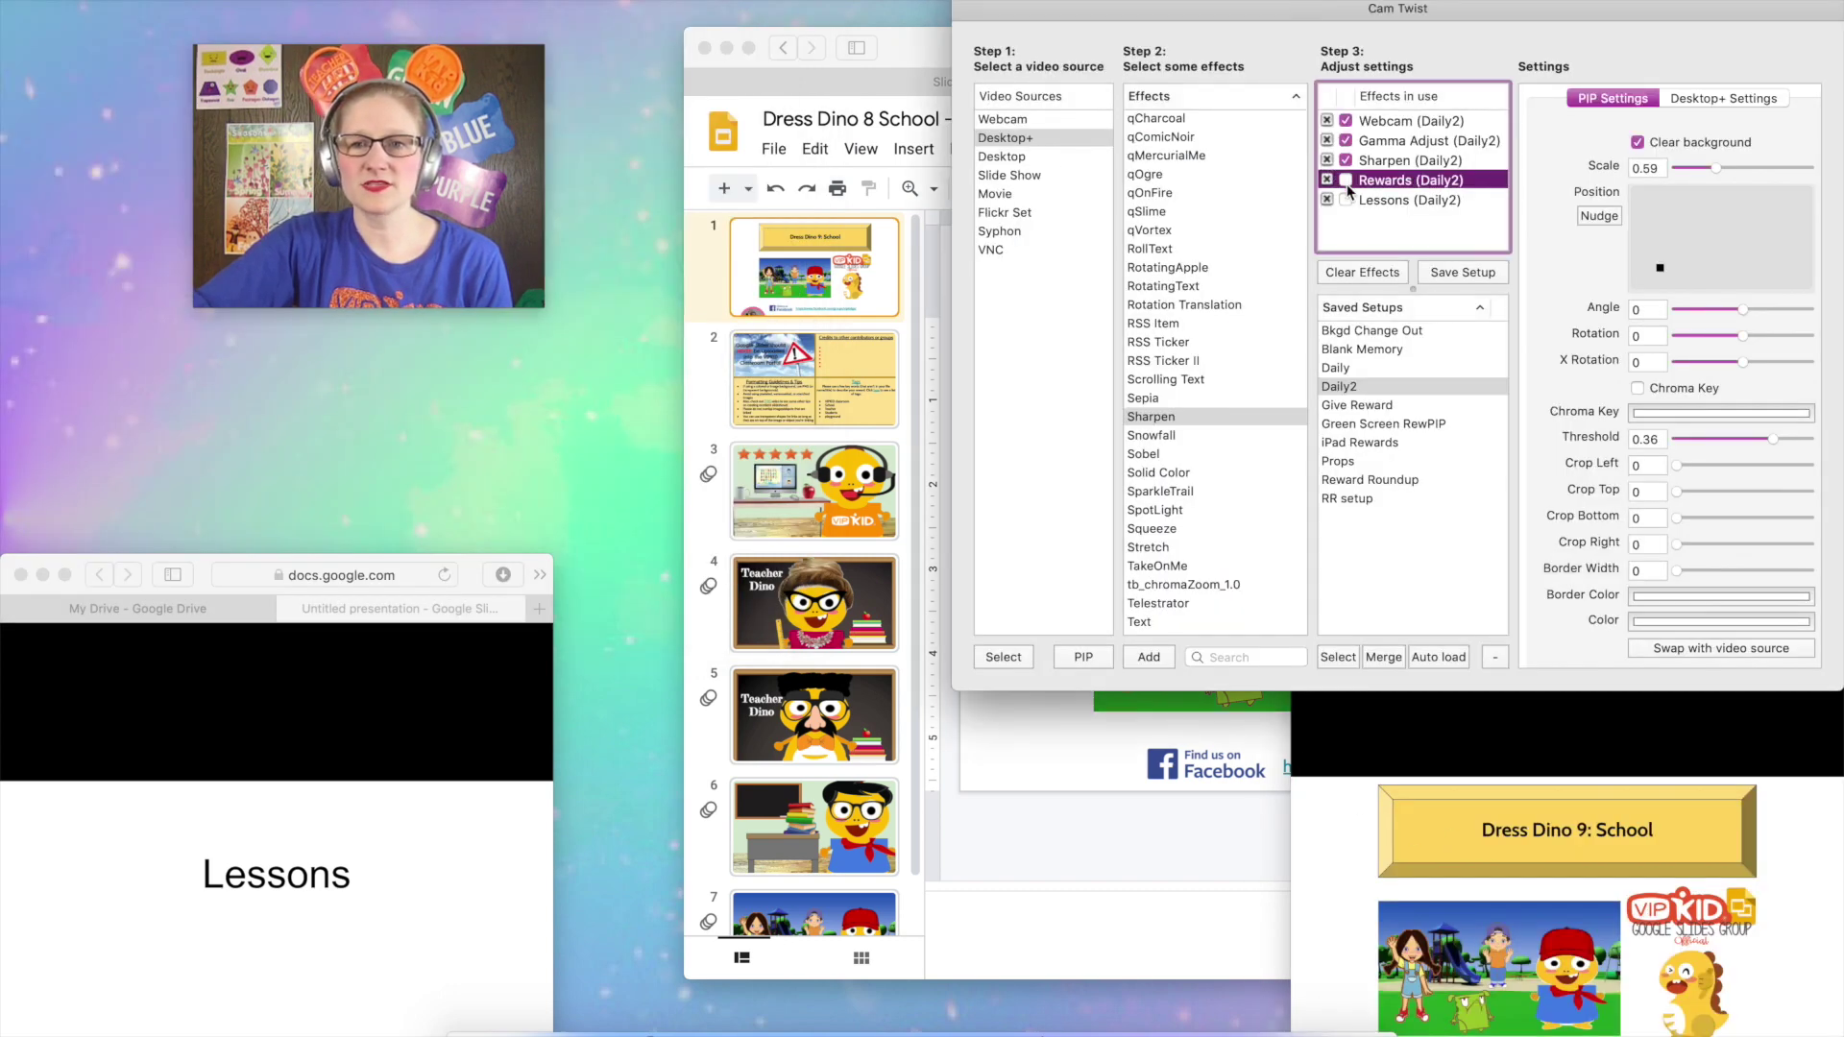
click(1504, 912)
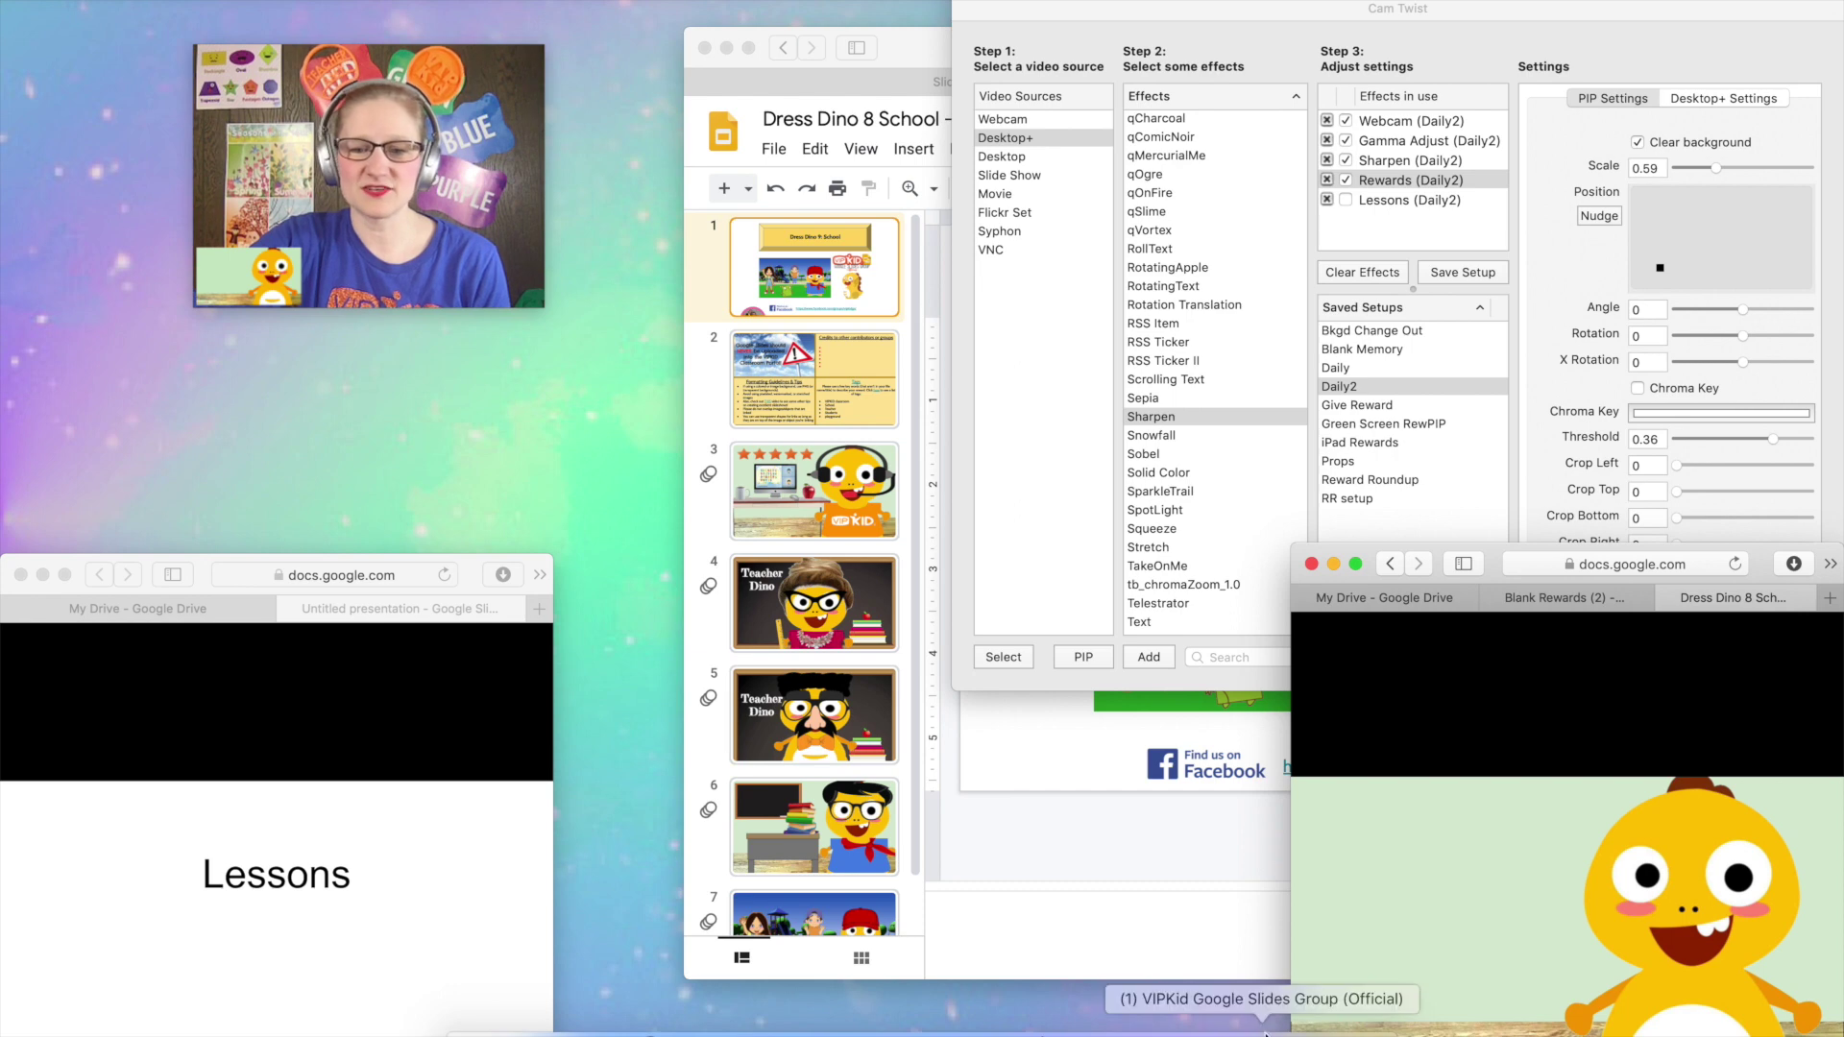
Open the T1-U1-LC1-L0 lesson deck from Slide Finder cell F5 and copy its web address.
click(1033, 907)
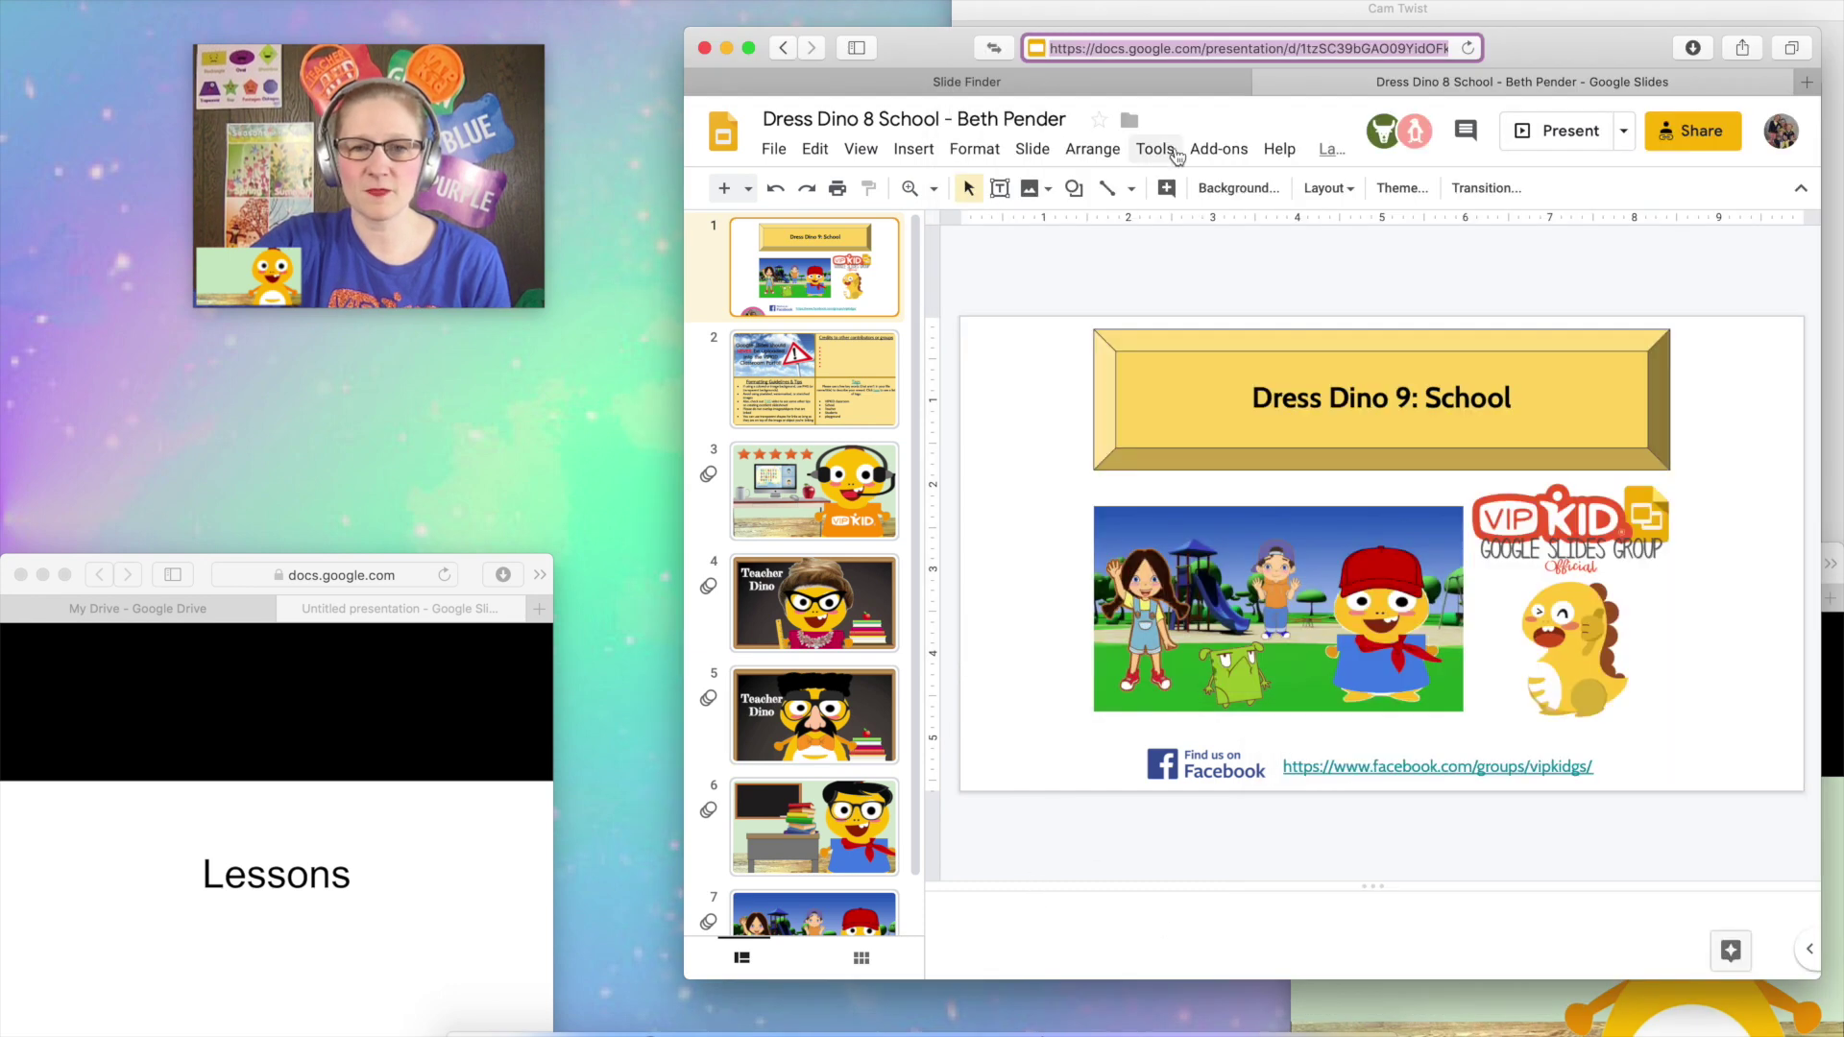
click(967, 83)
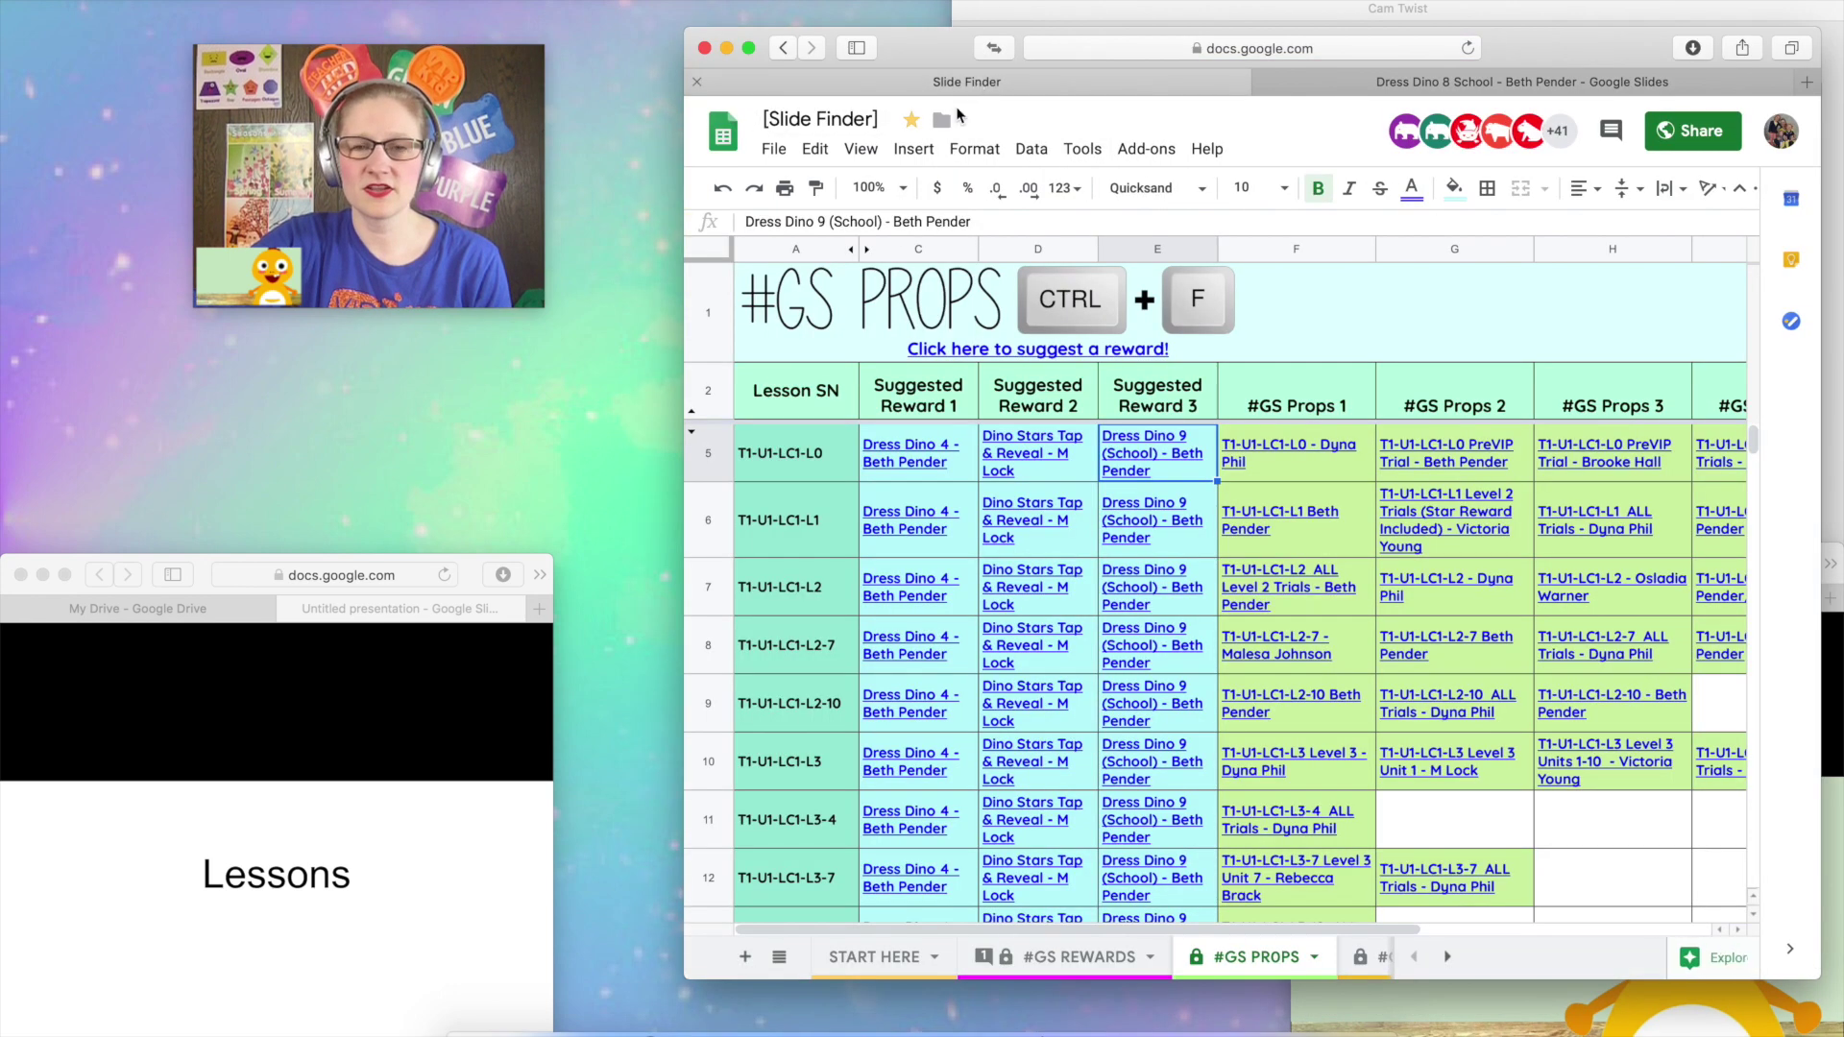
click(891, 469)
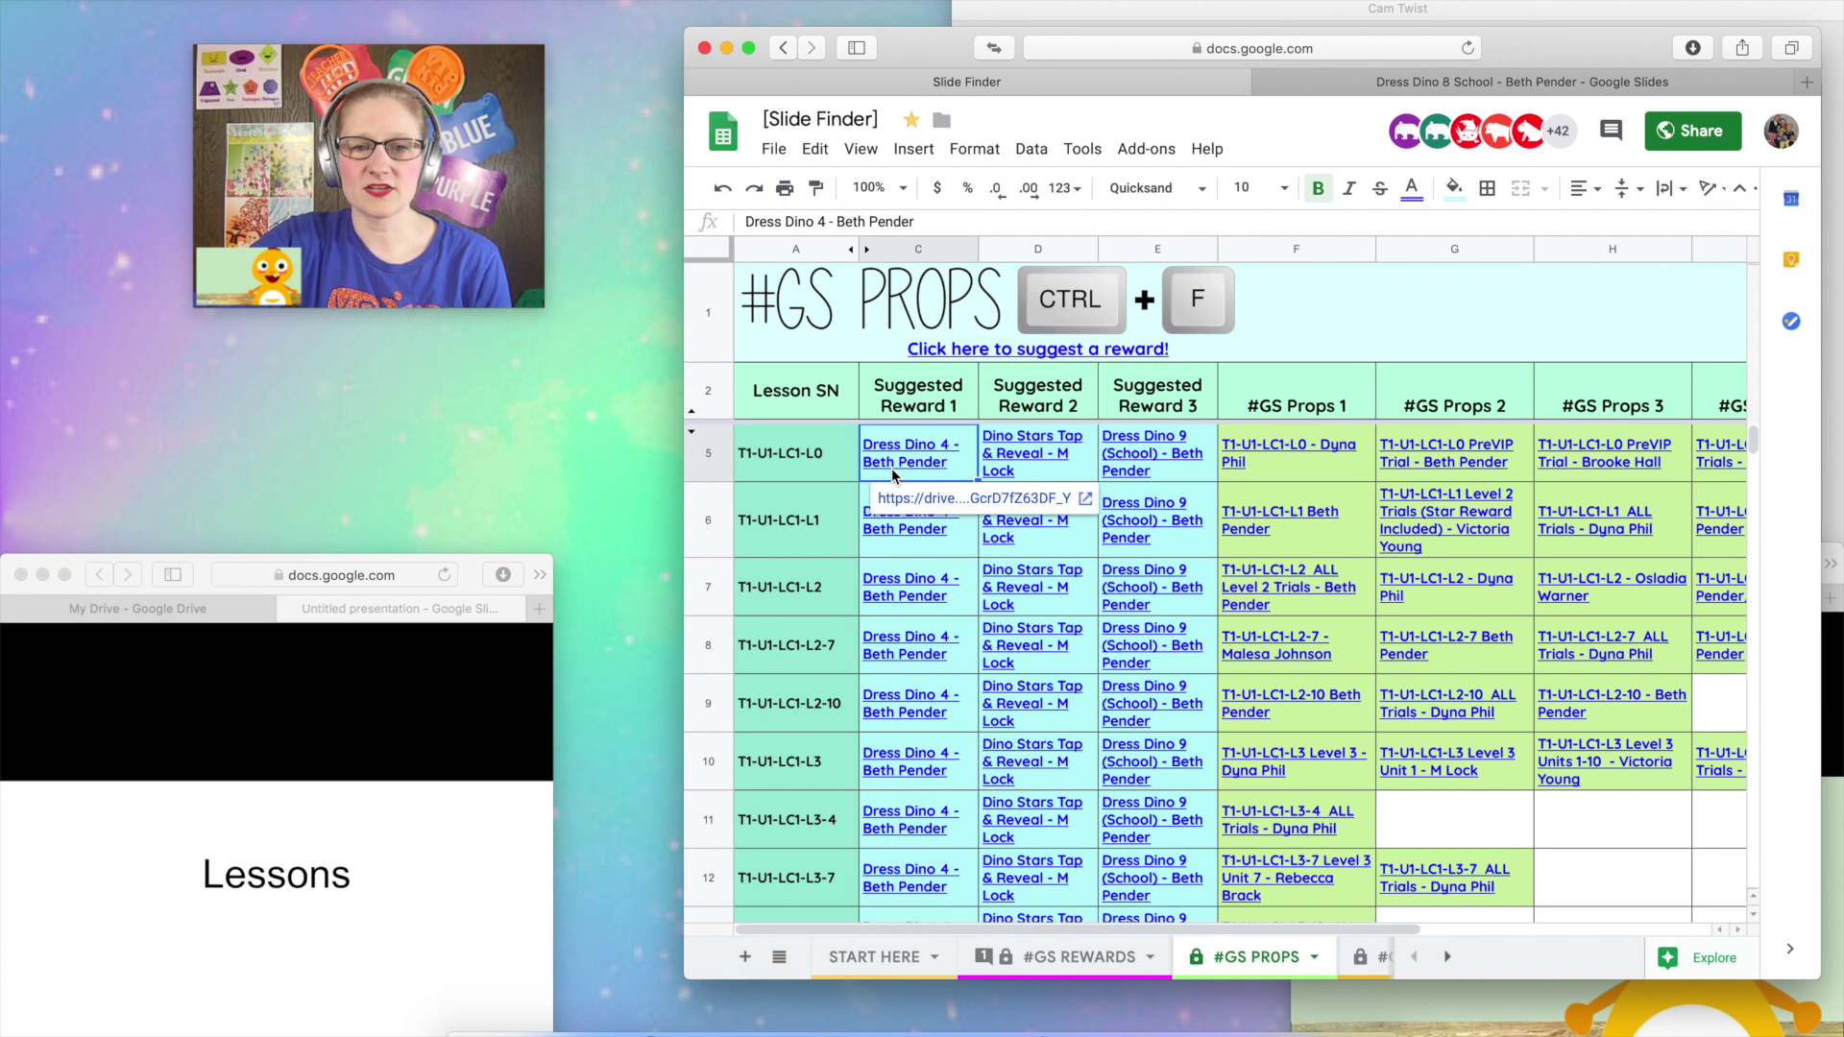
click(1301, 457)
click(1341, 498)
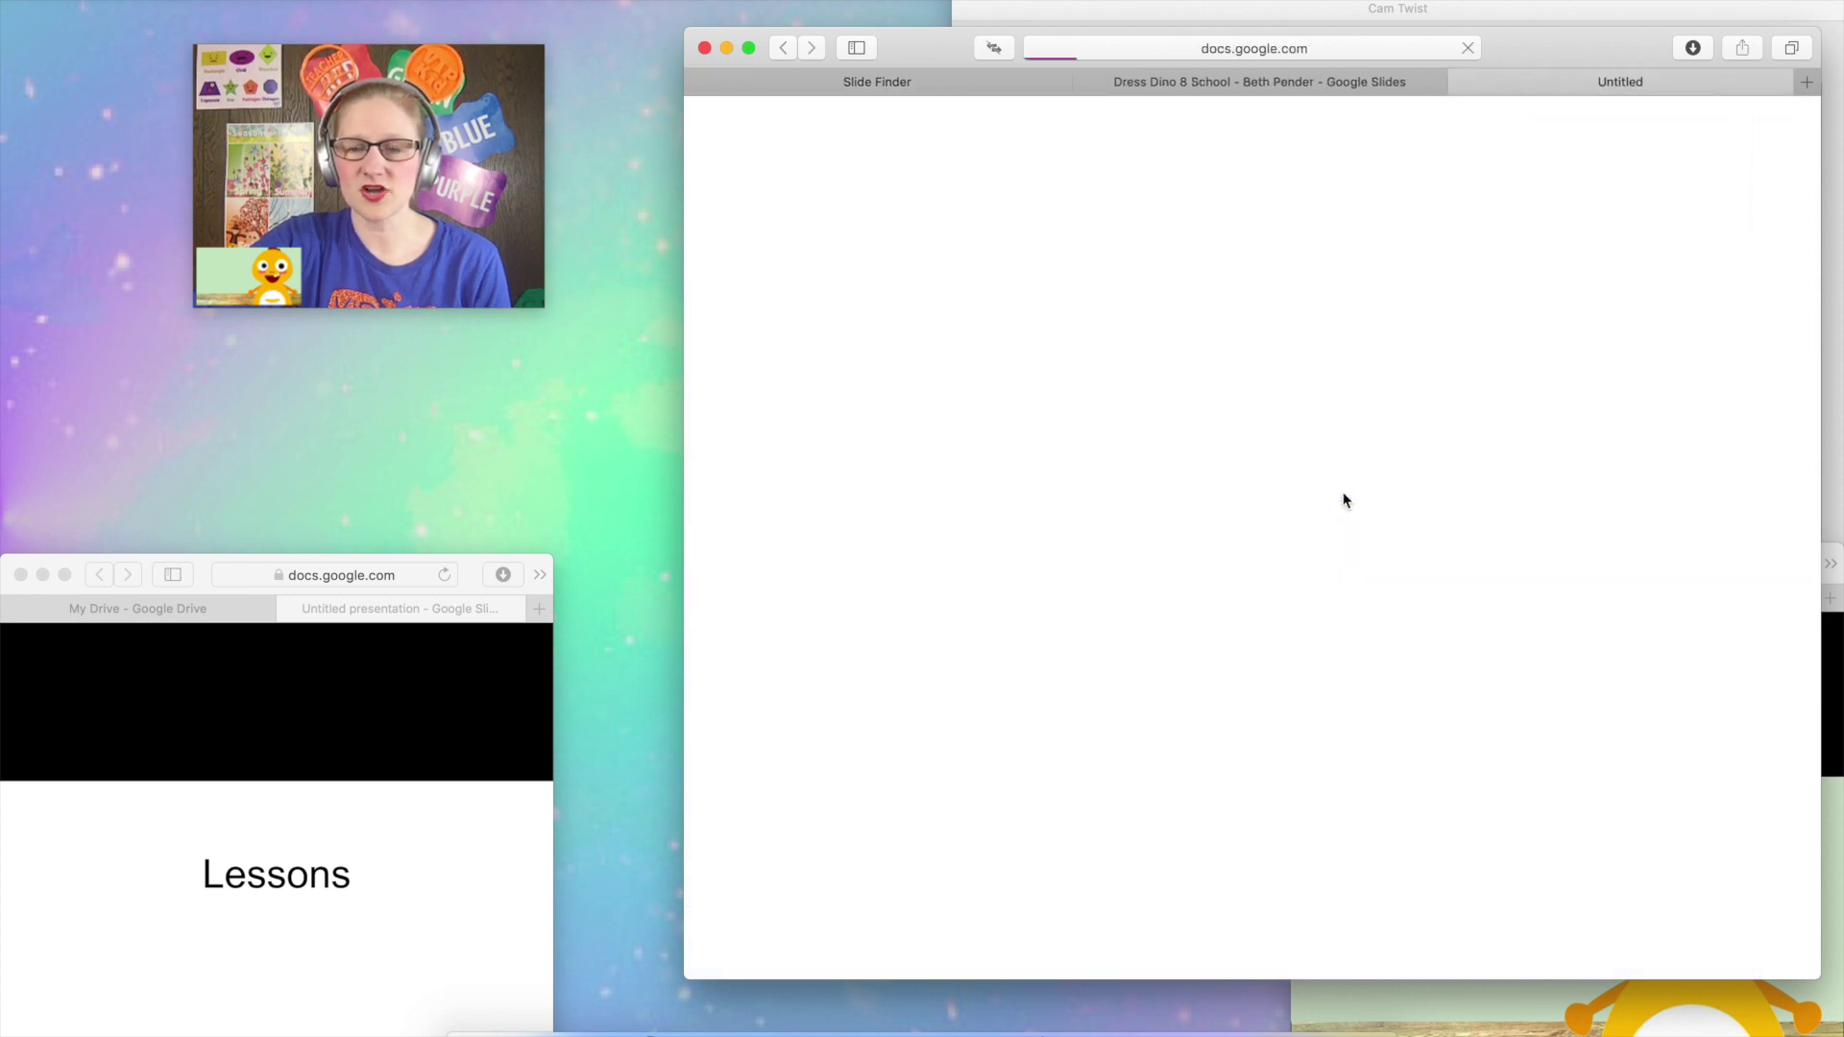
click(1311, 49)
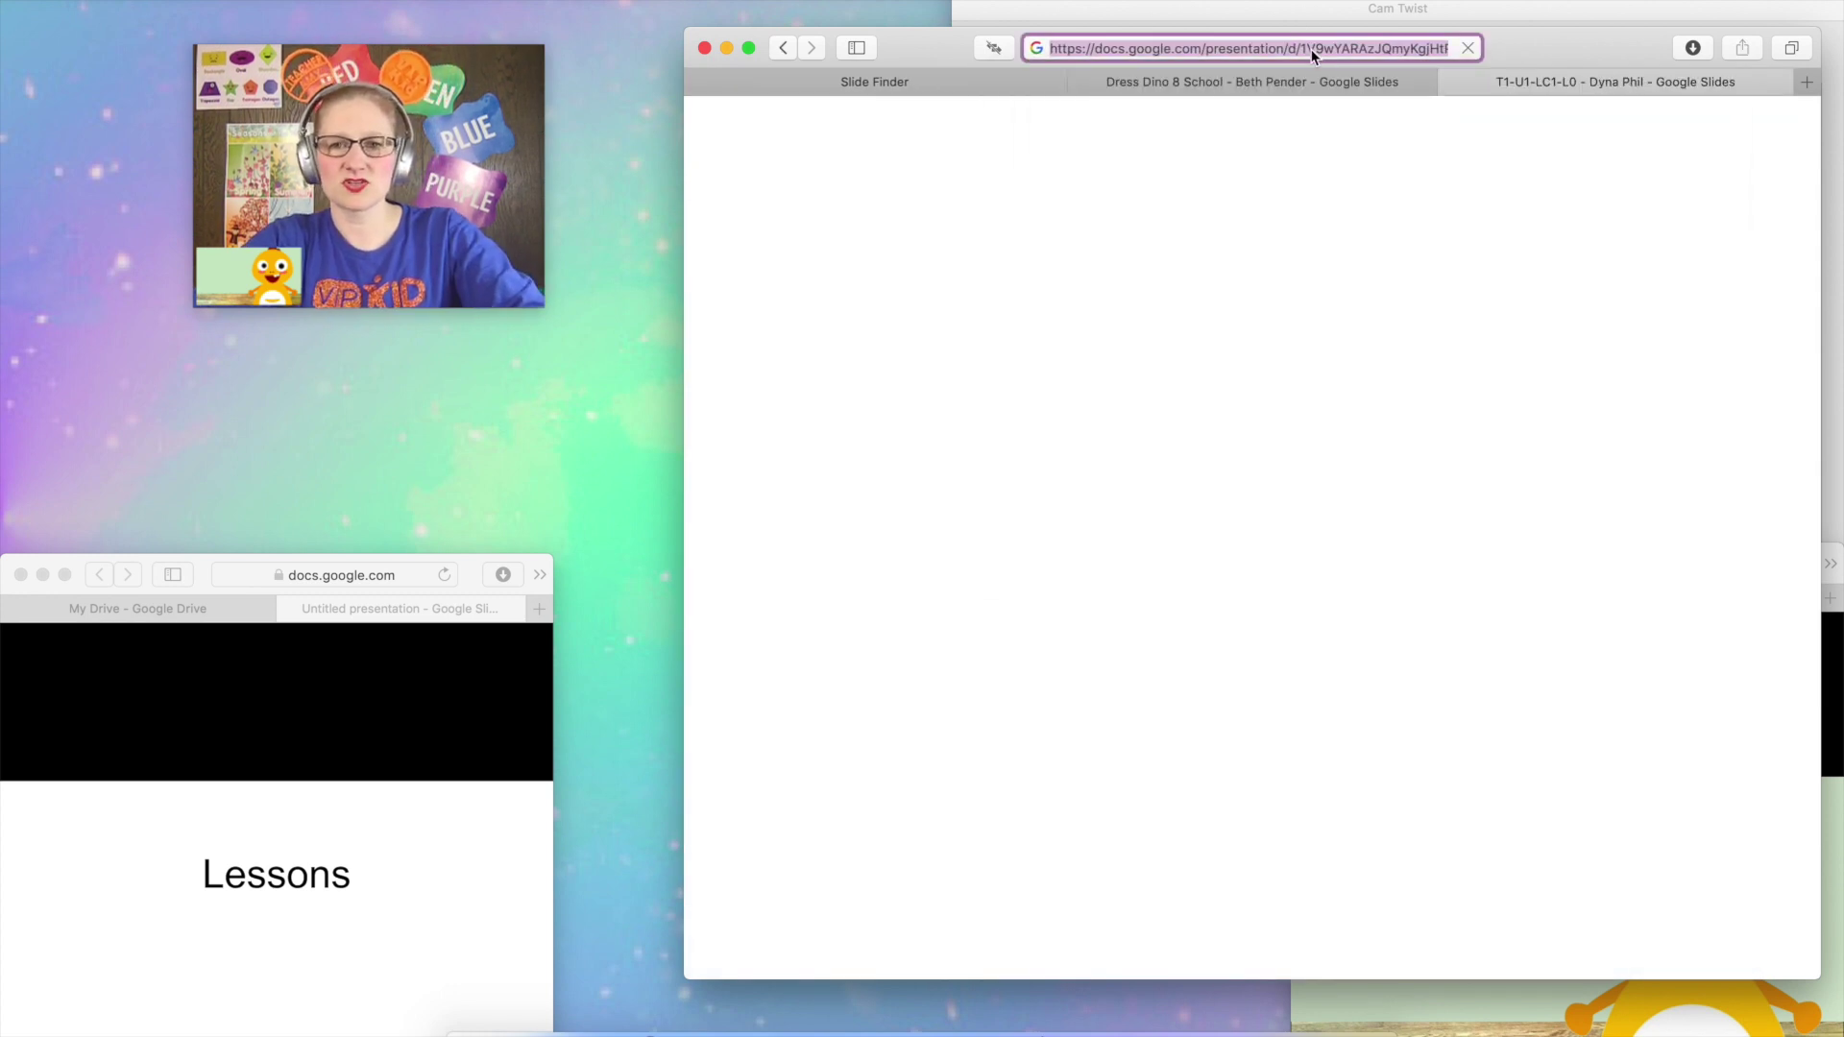
Present the lesson deck with speaker notes in a new Lessons window tab, cancelling the error dialog.
click(539, 609)
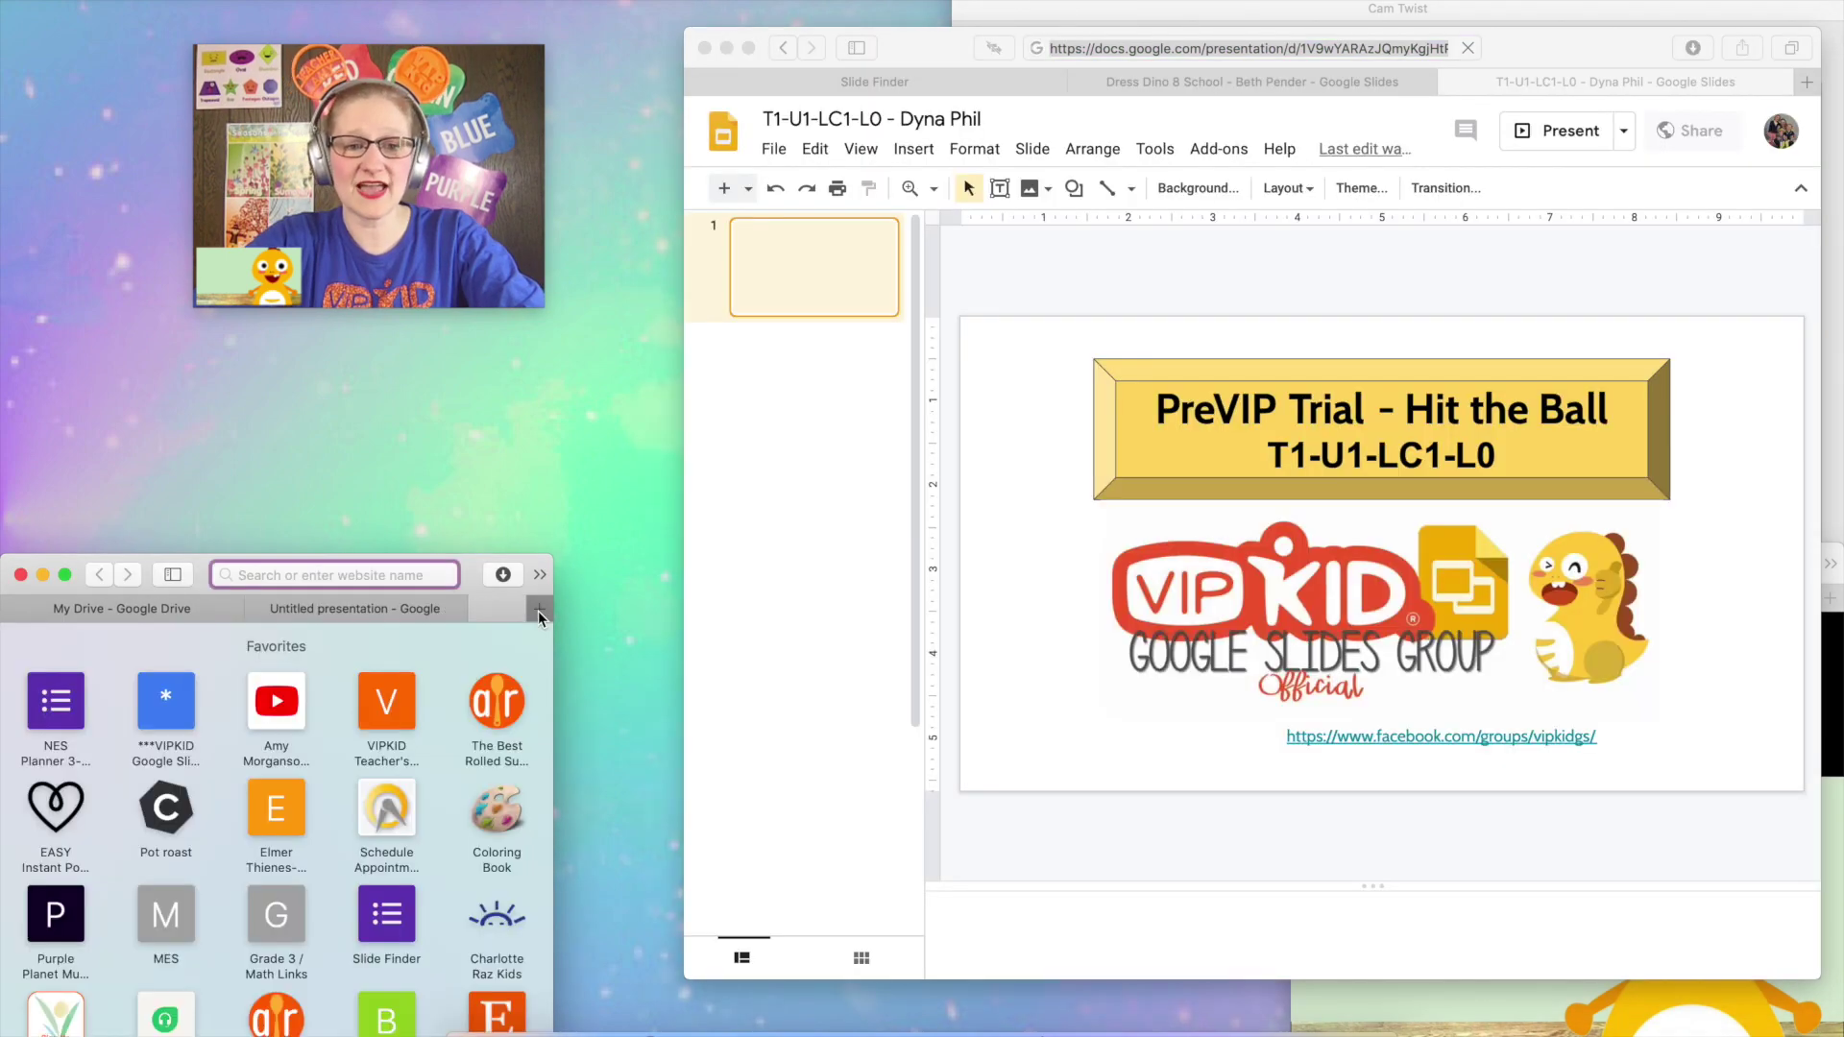
key(super+v)
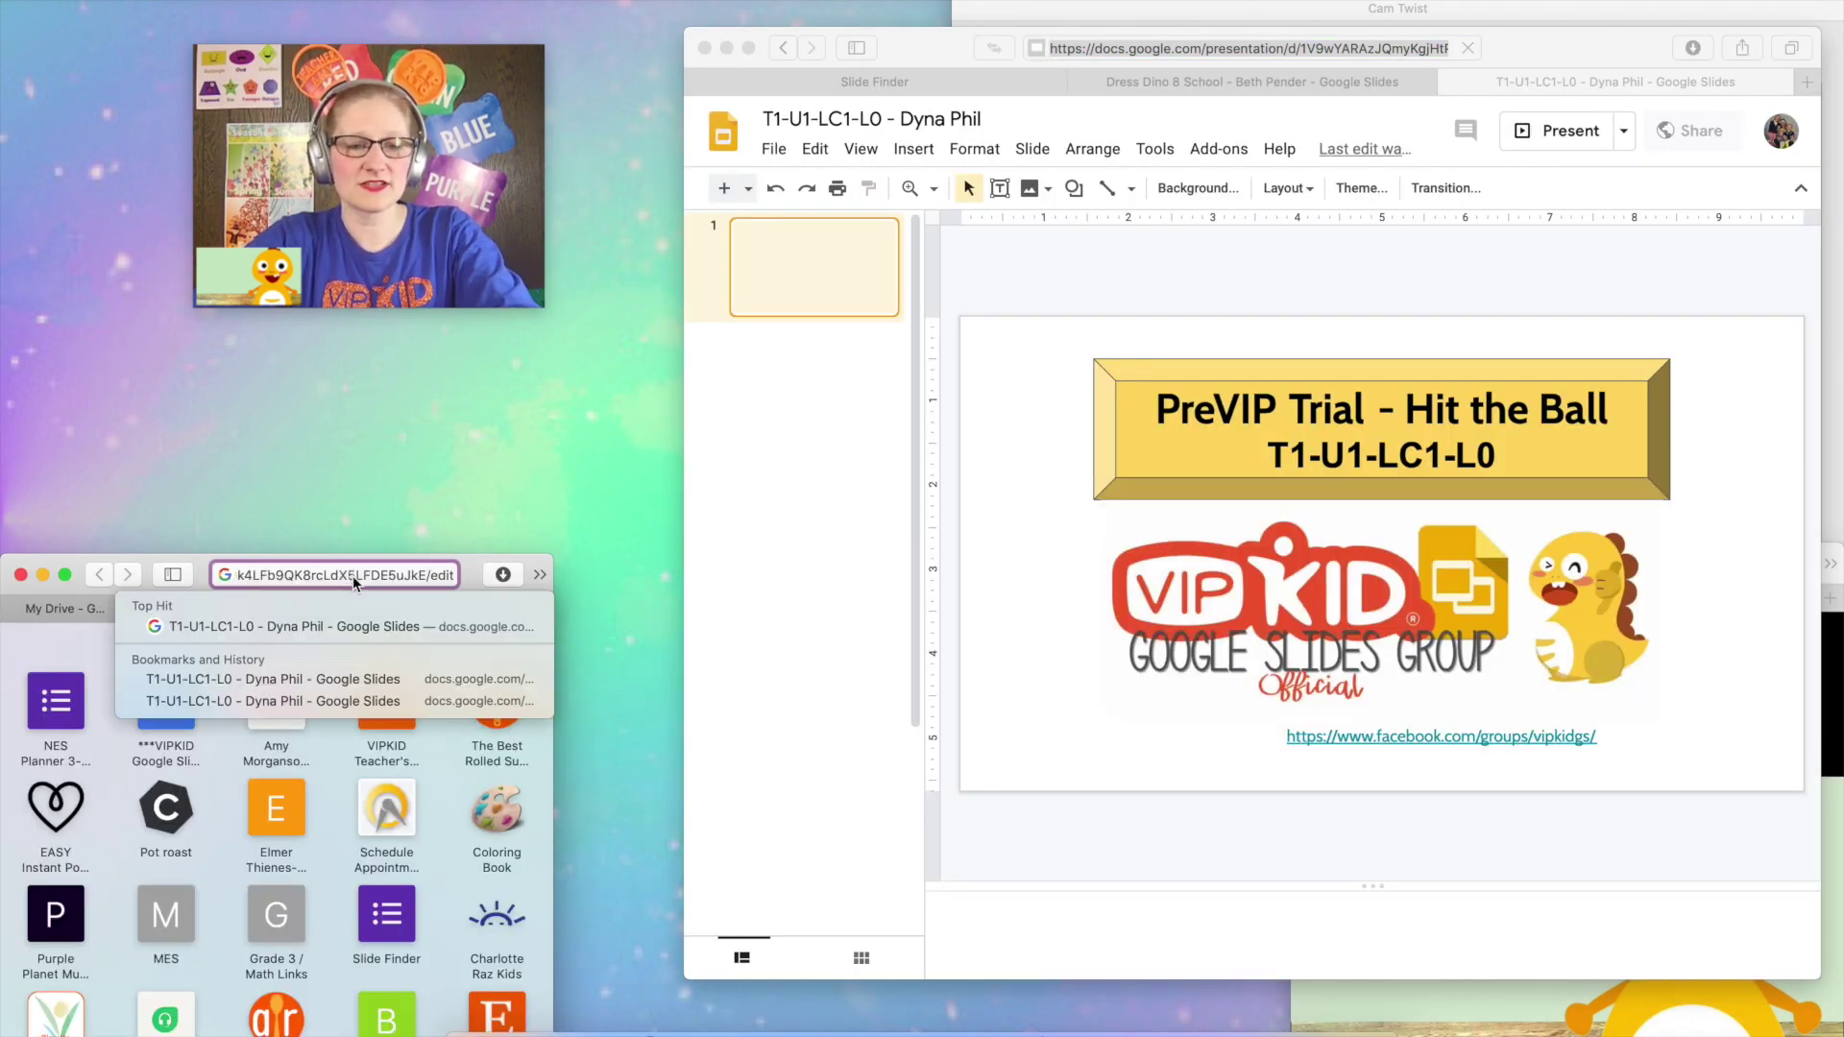
key(Return)
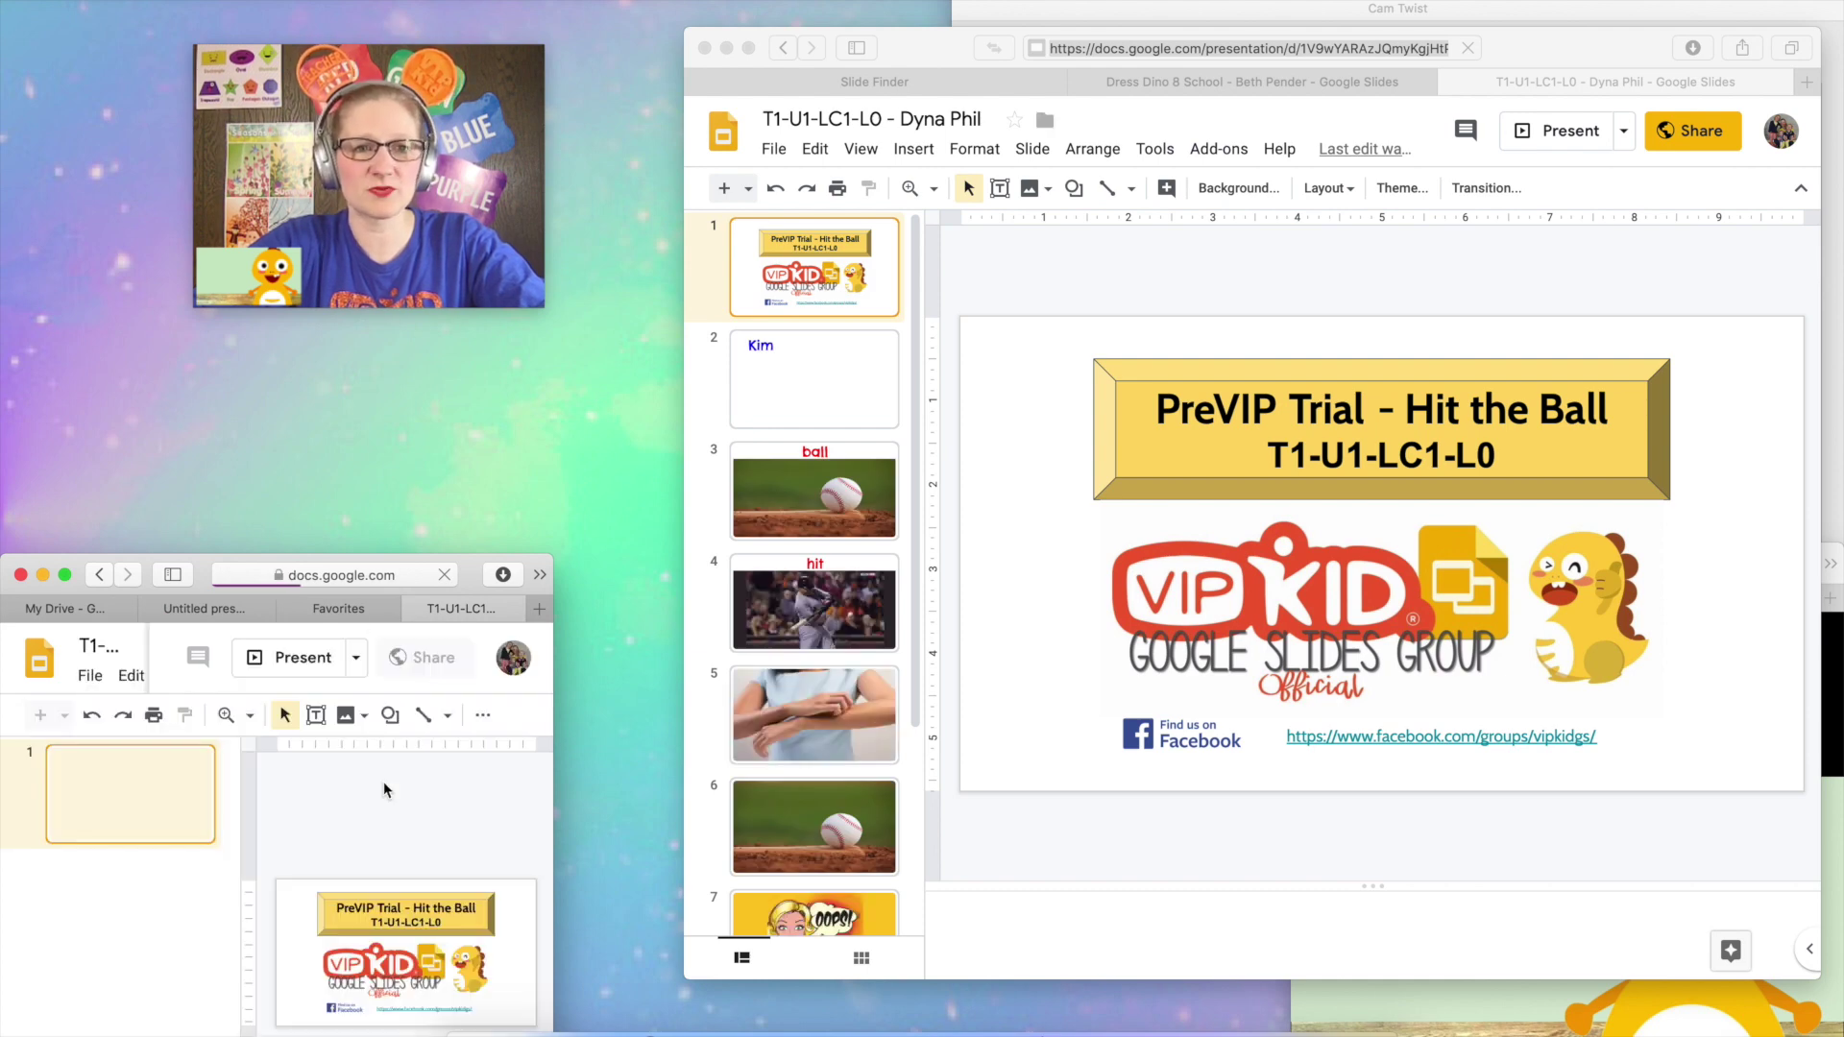
click(355, 657)
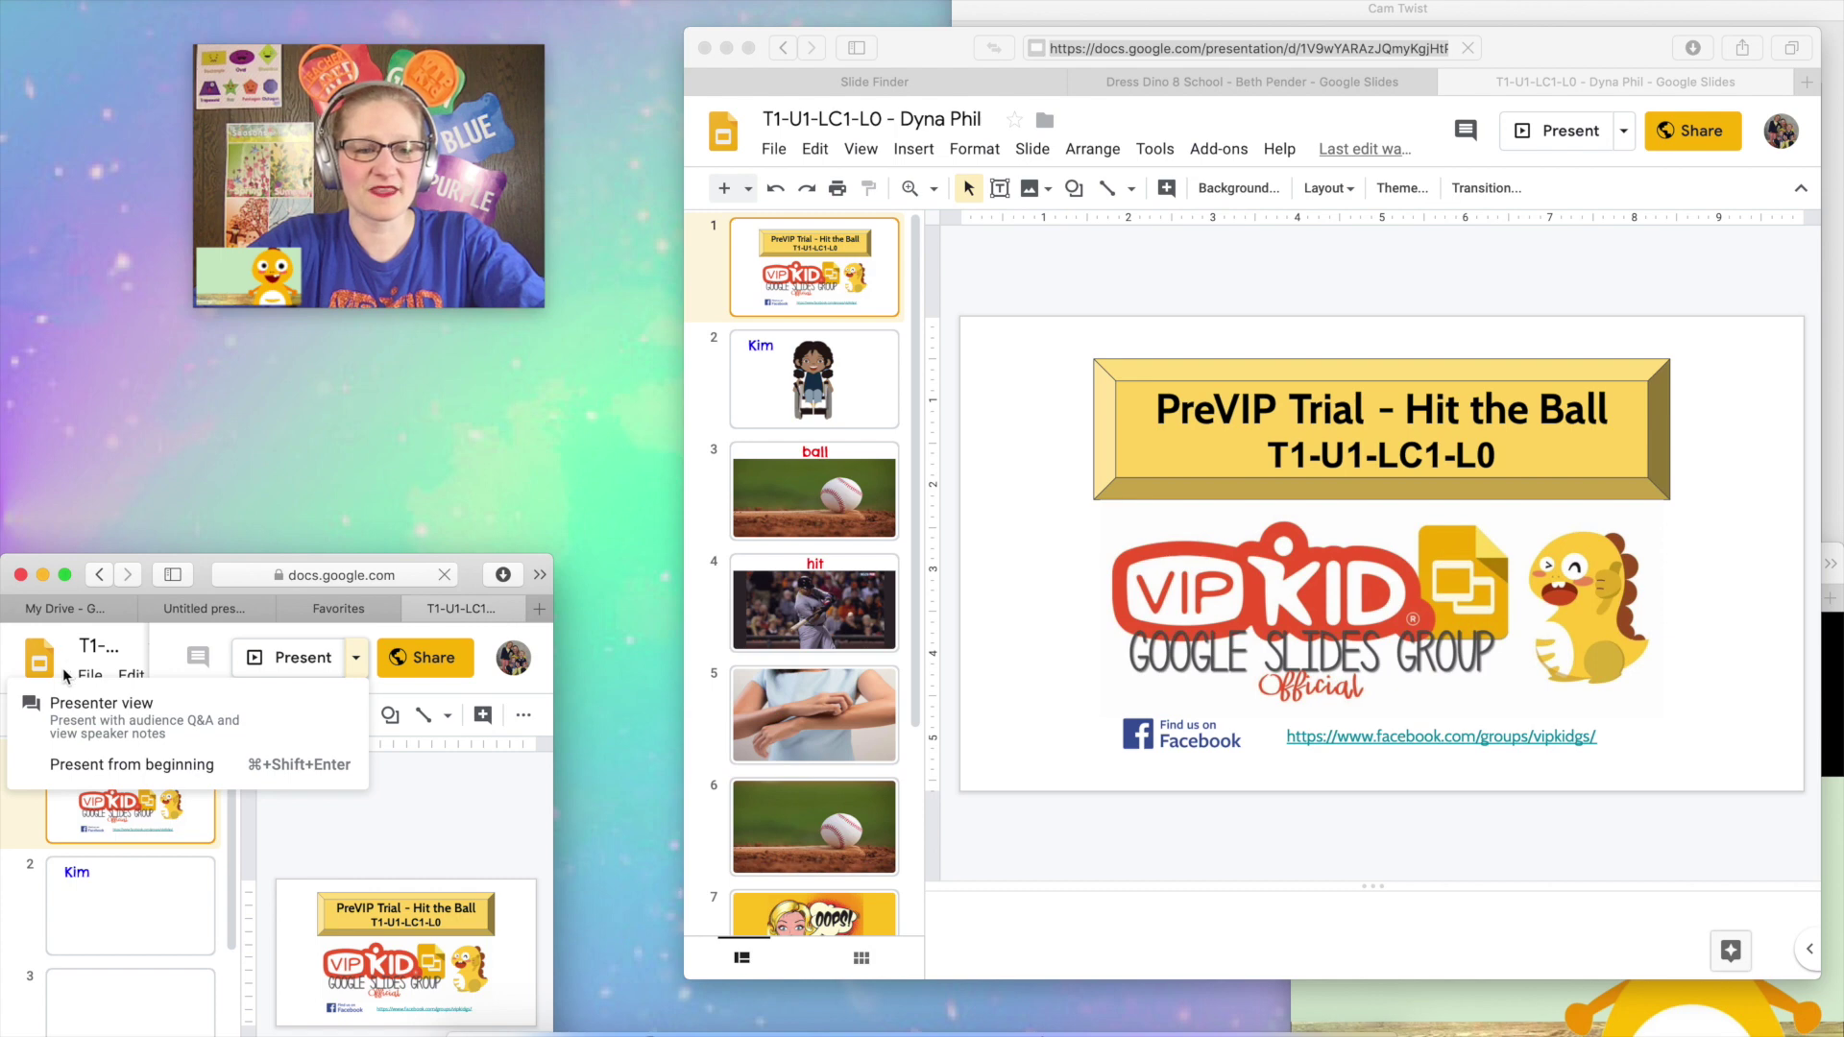
click(91, 716)
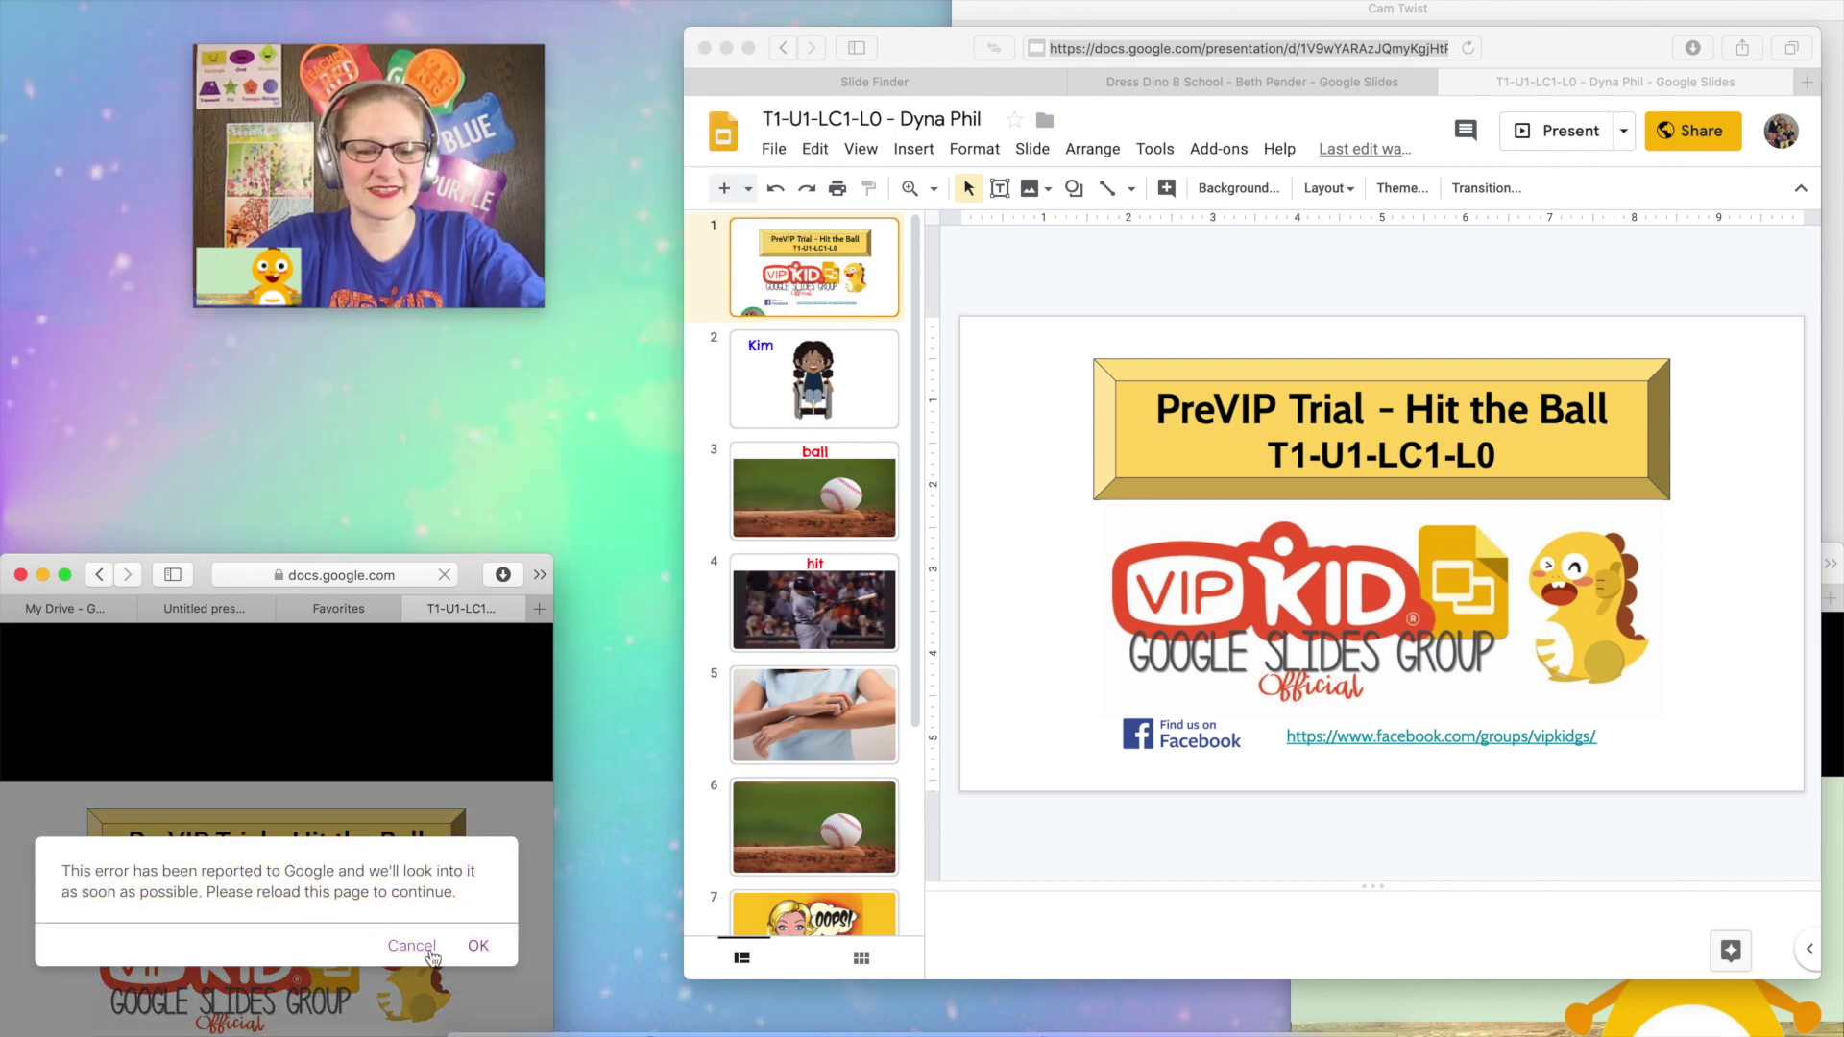
click(411, 946)
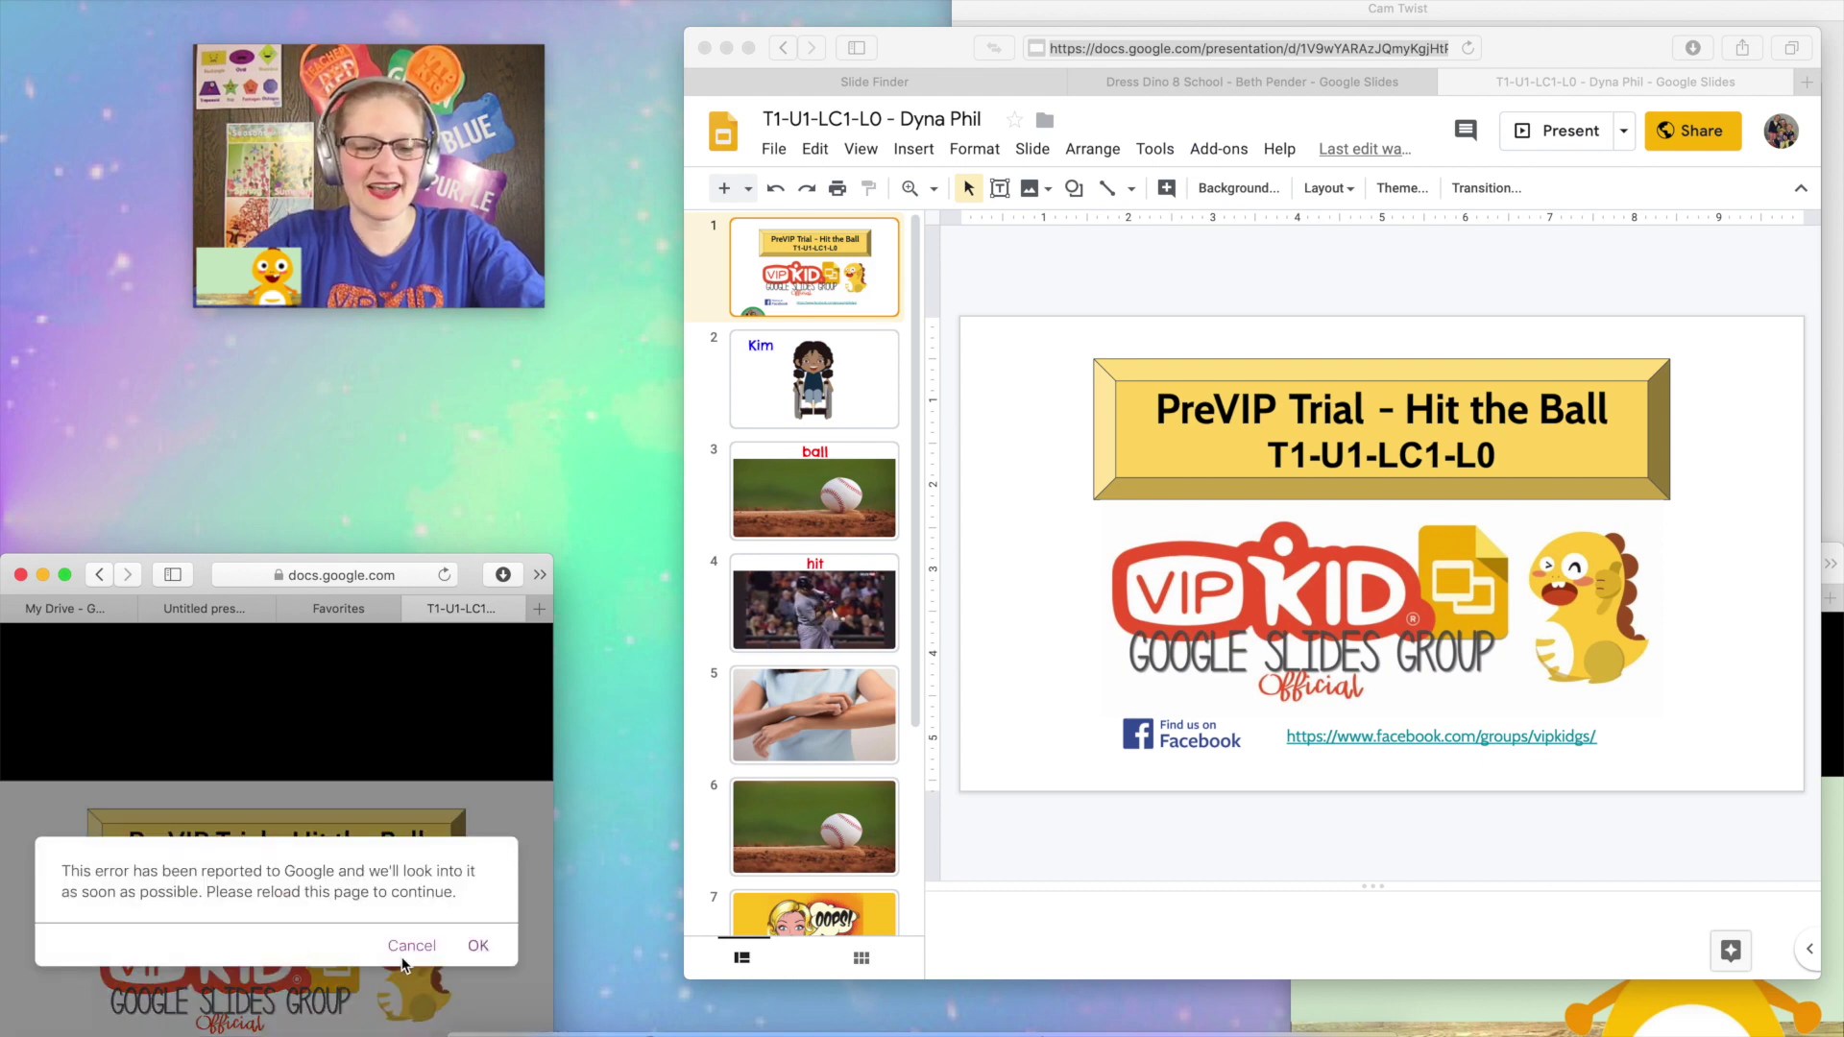
click(411, 947)
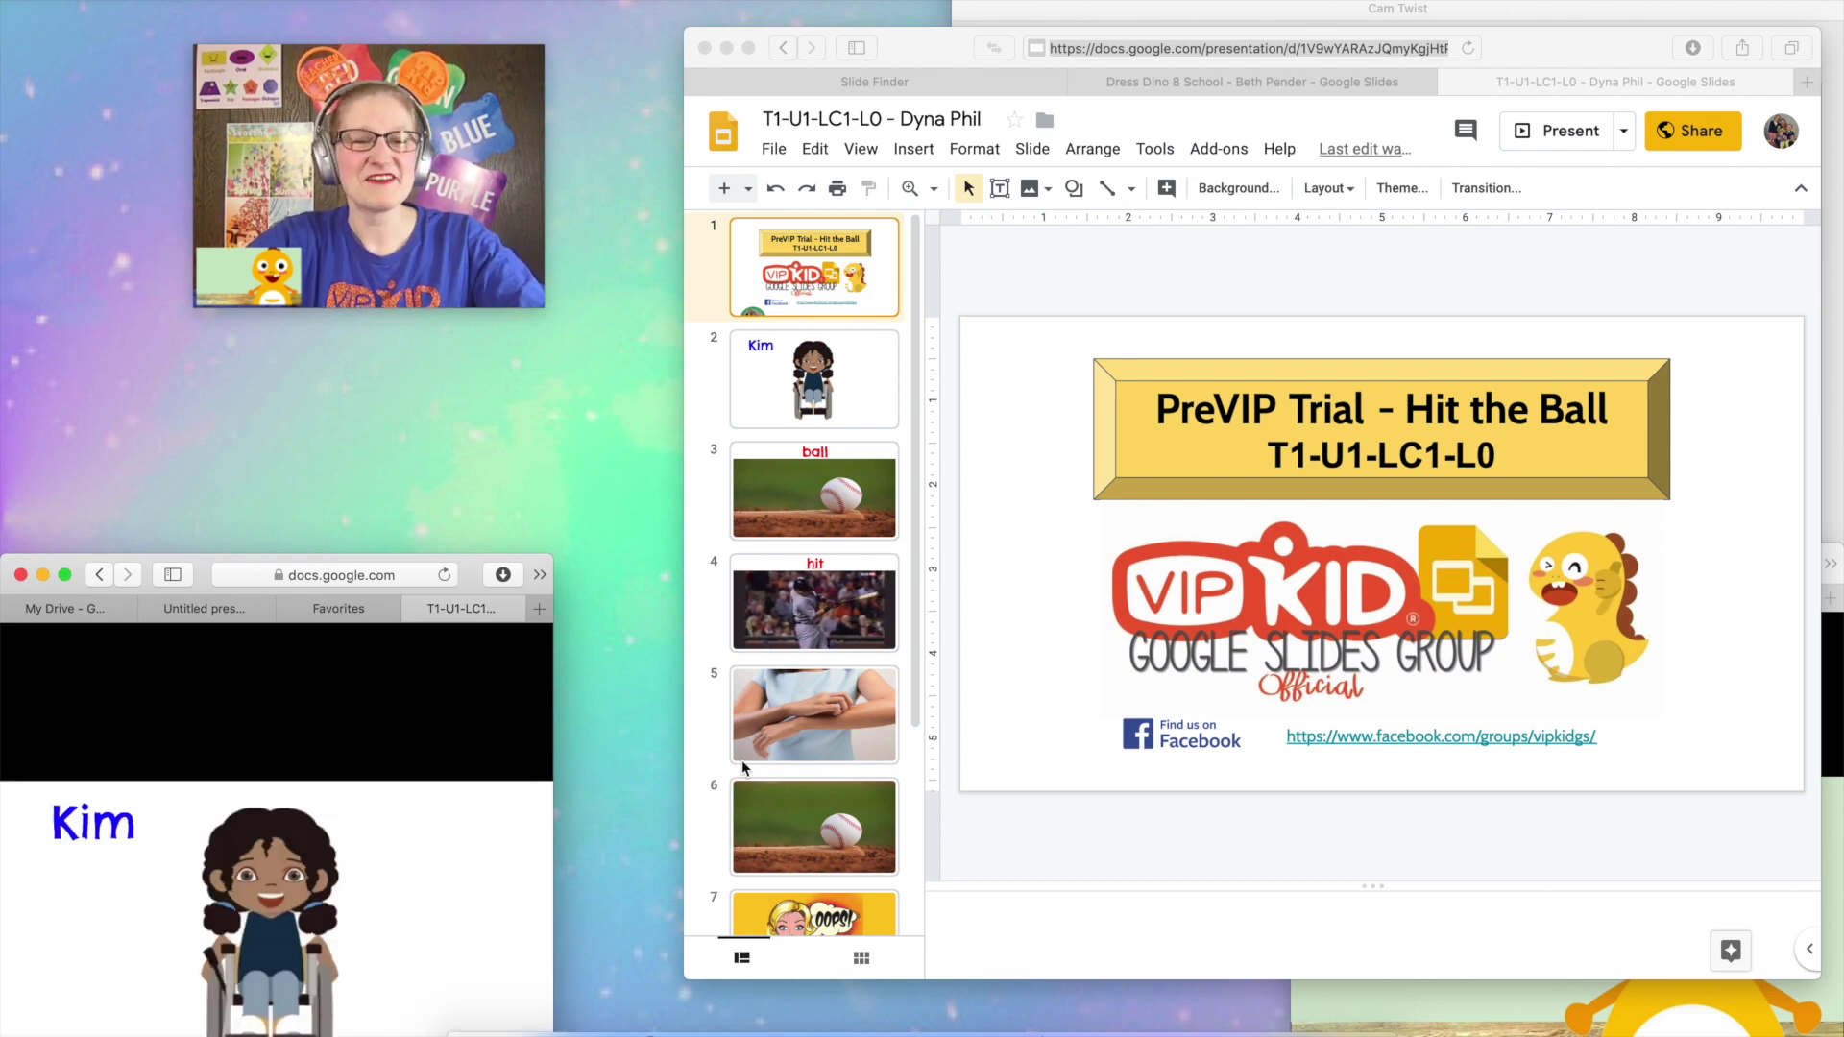
click(1264, 10)
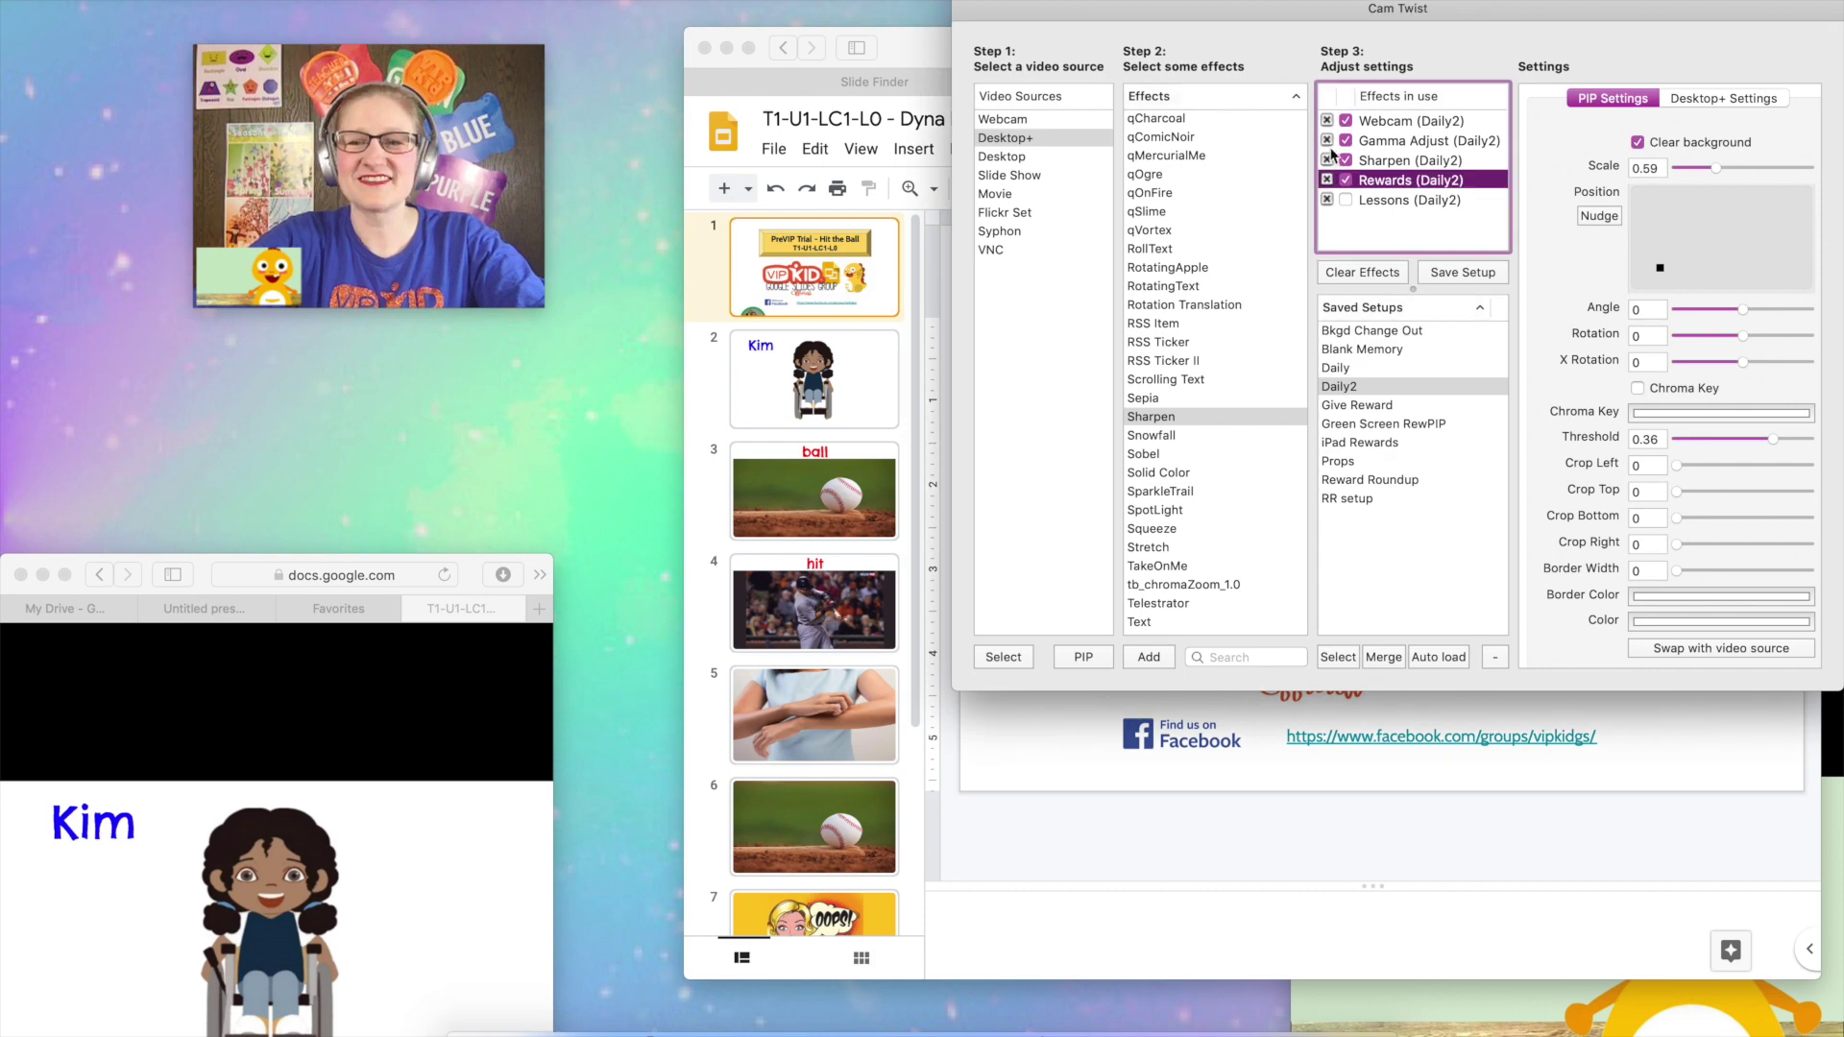
Toggle Lessons (Daily2) on then off to preview the Kim slide, then swap Rewards with the video source.
click(1348, 200)
click(1347, 200)
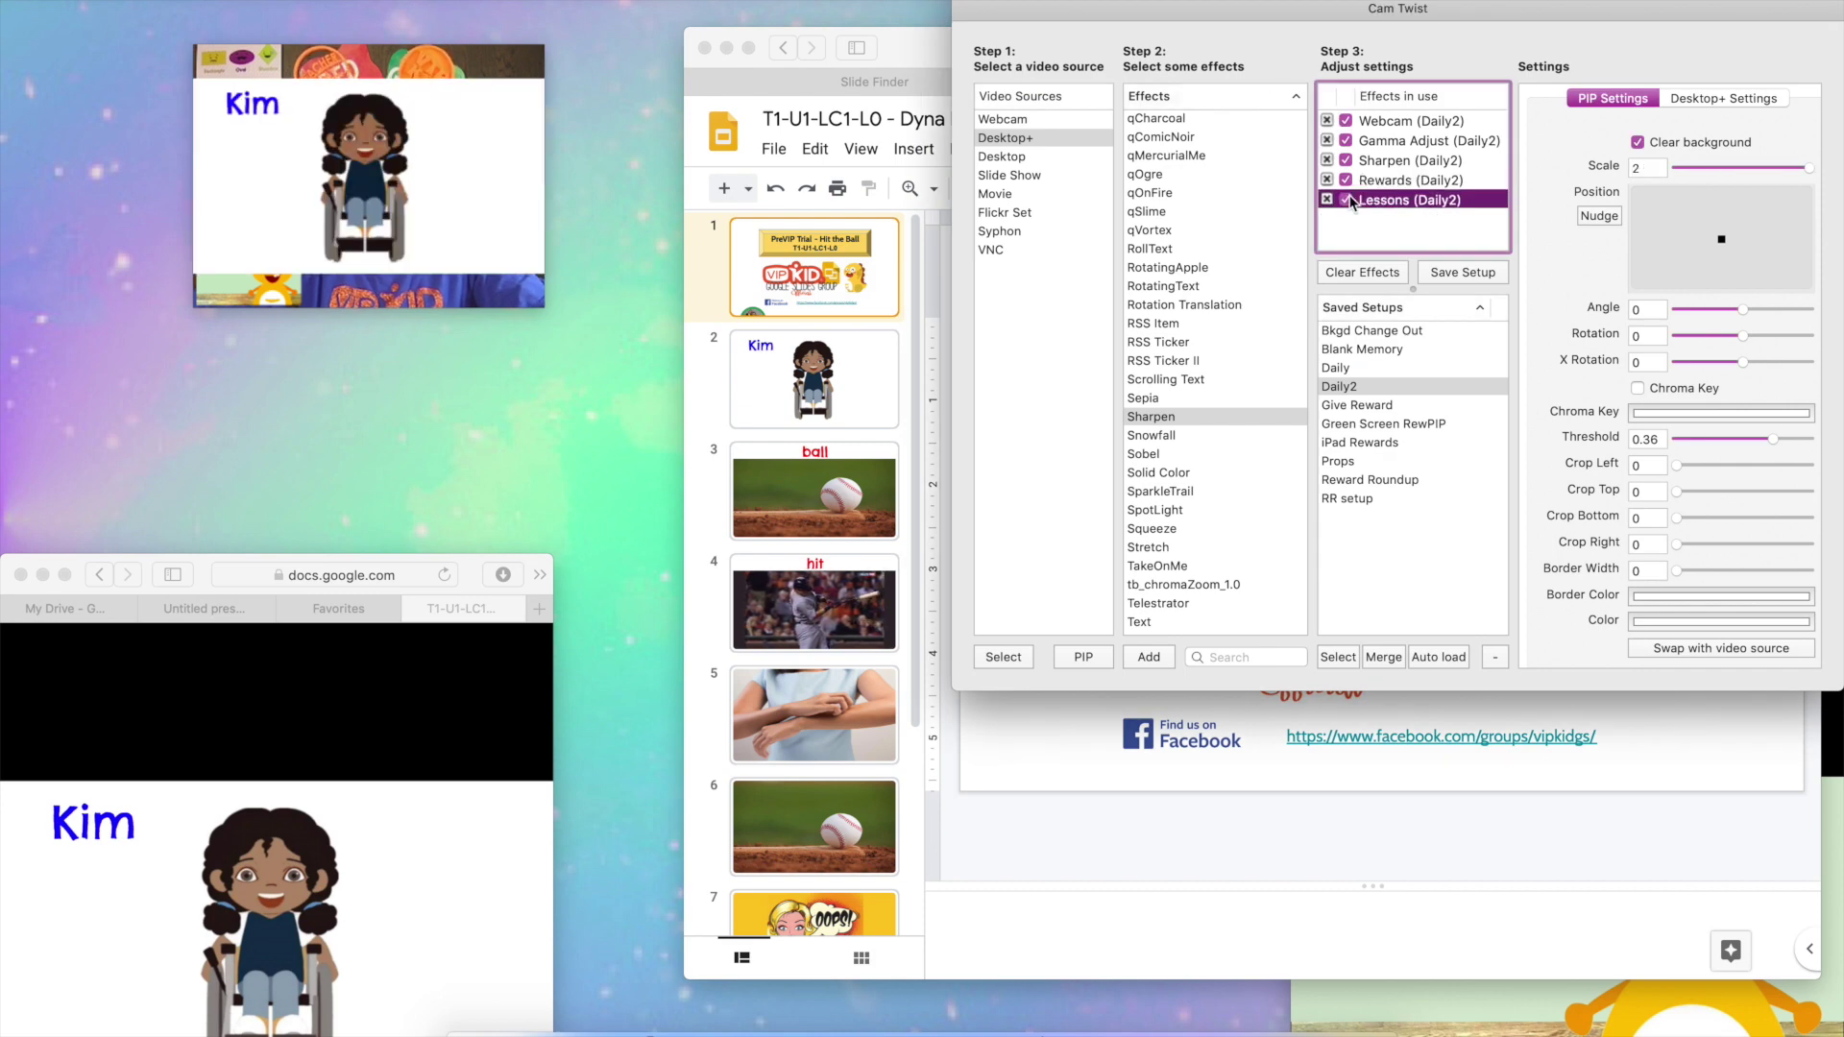
click(1348, 199)
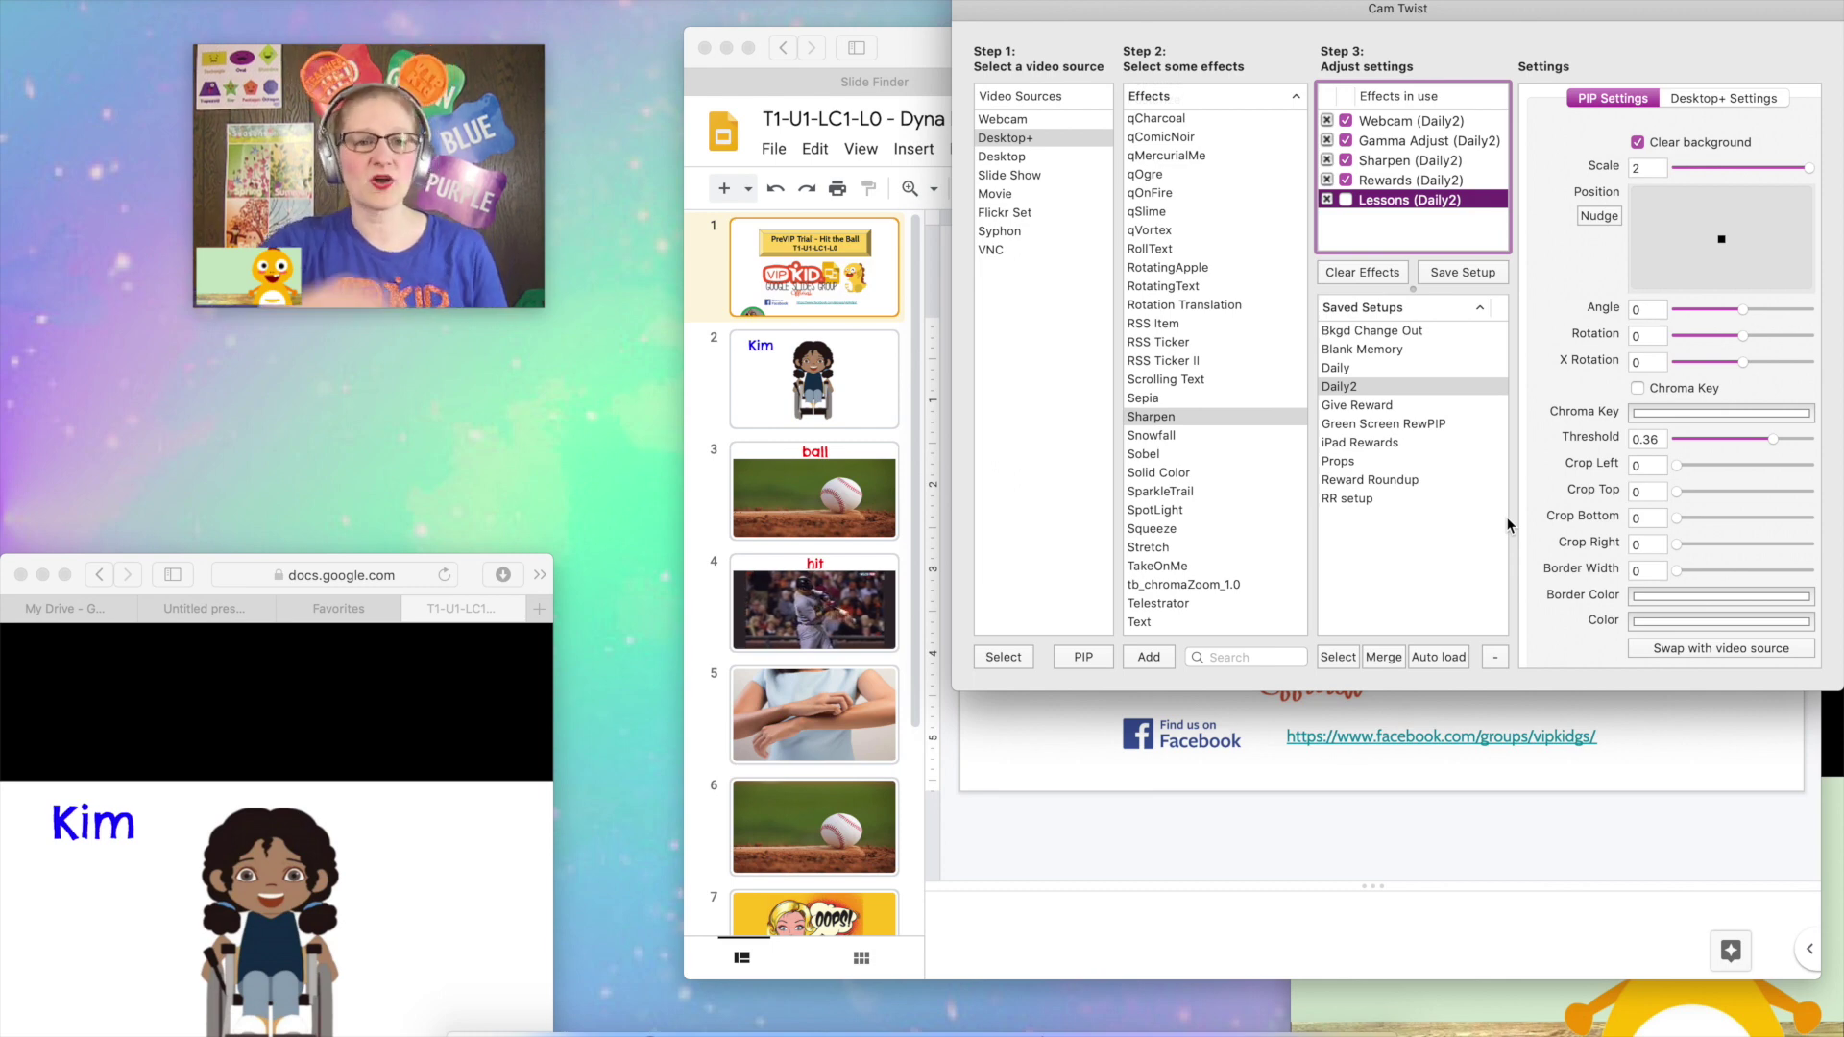
click(1418, 182)
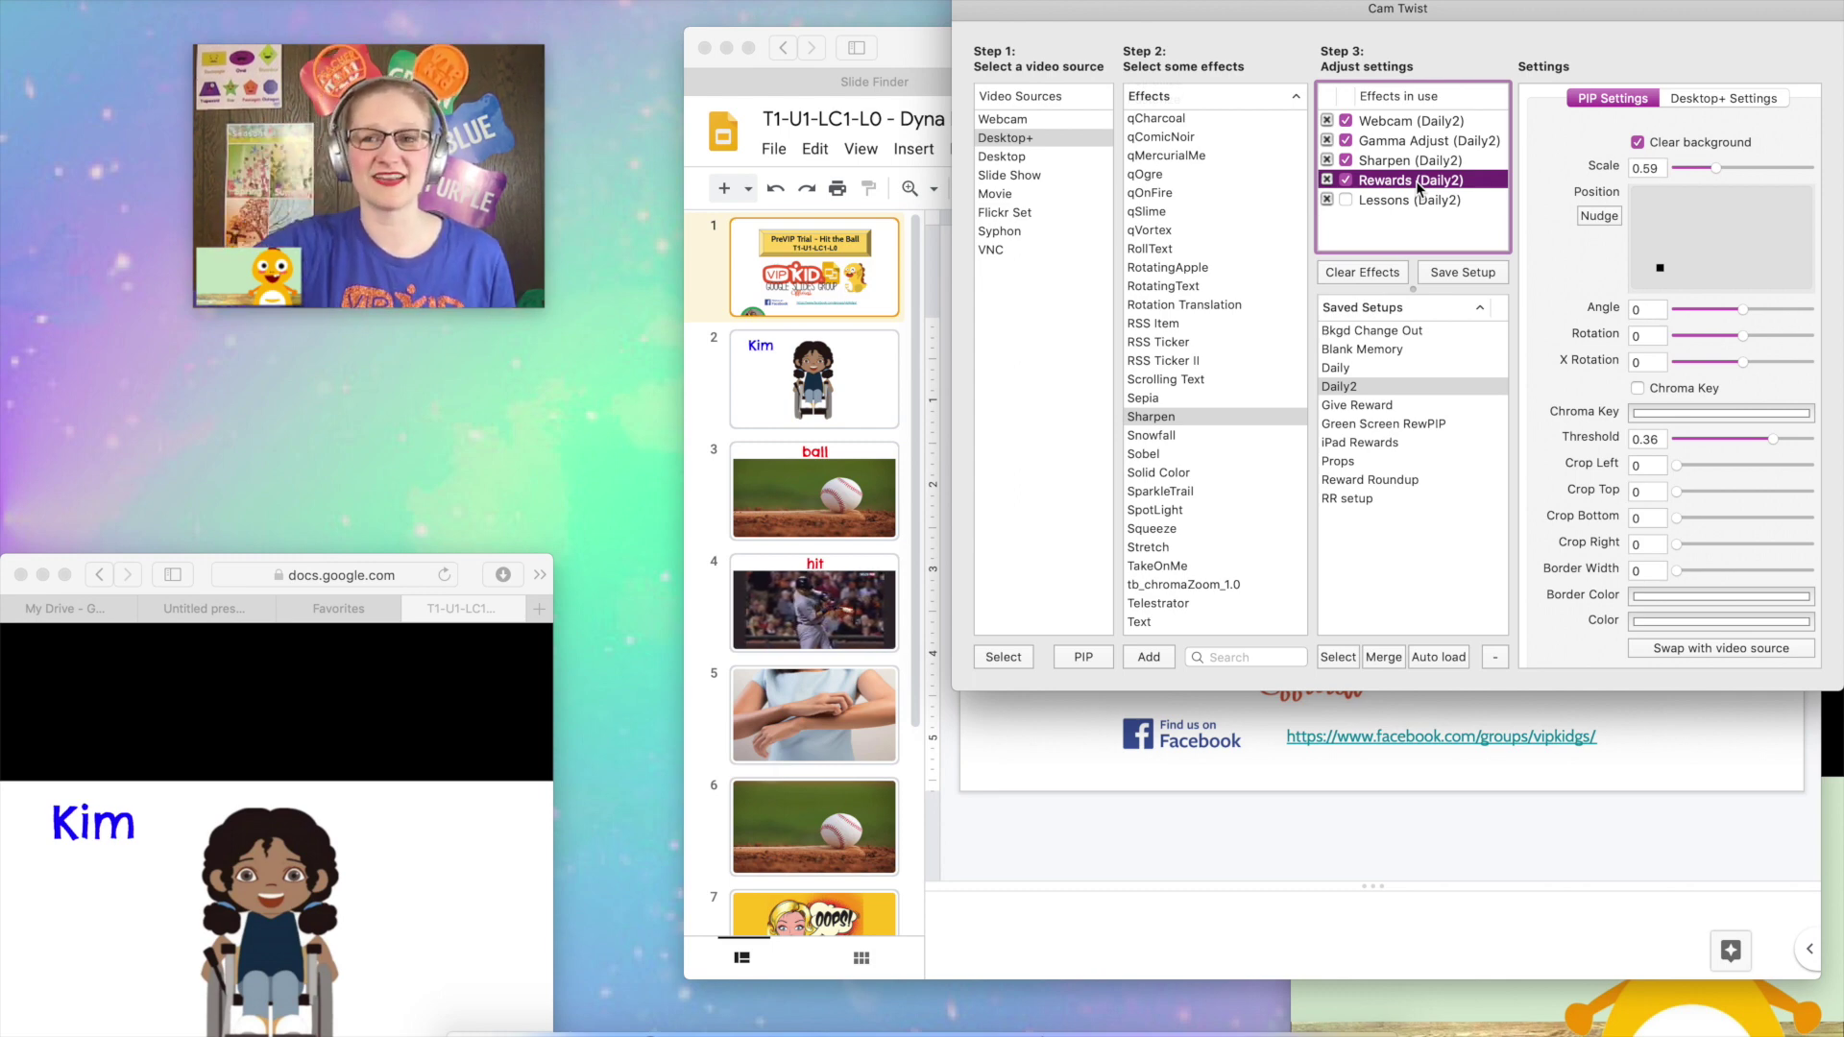
click(1727, 649)
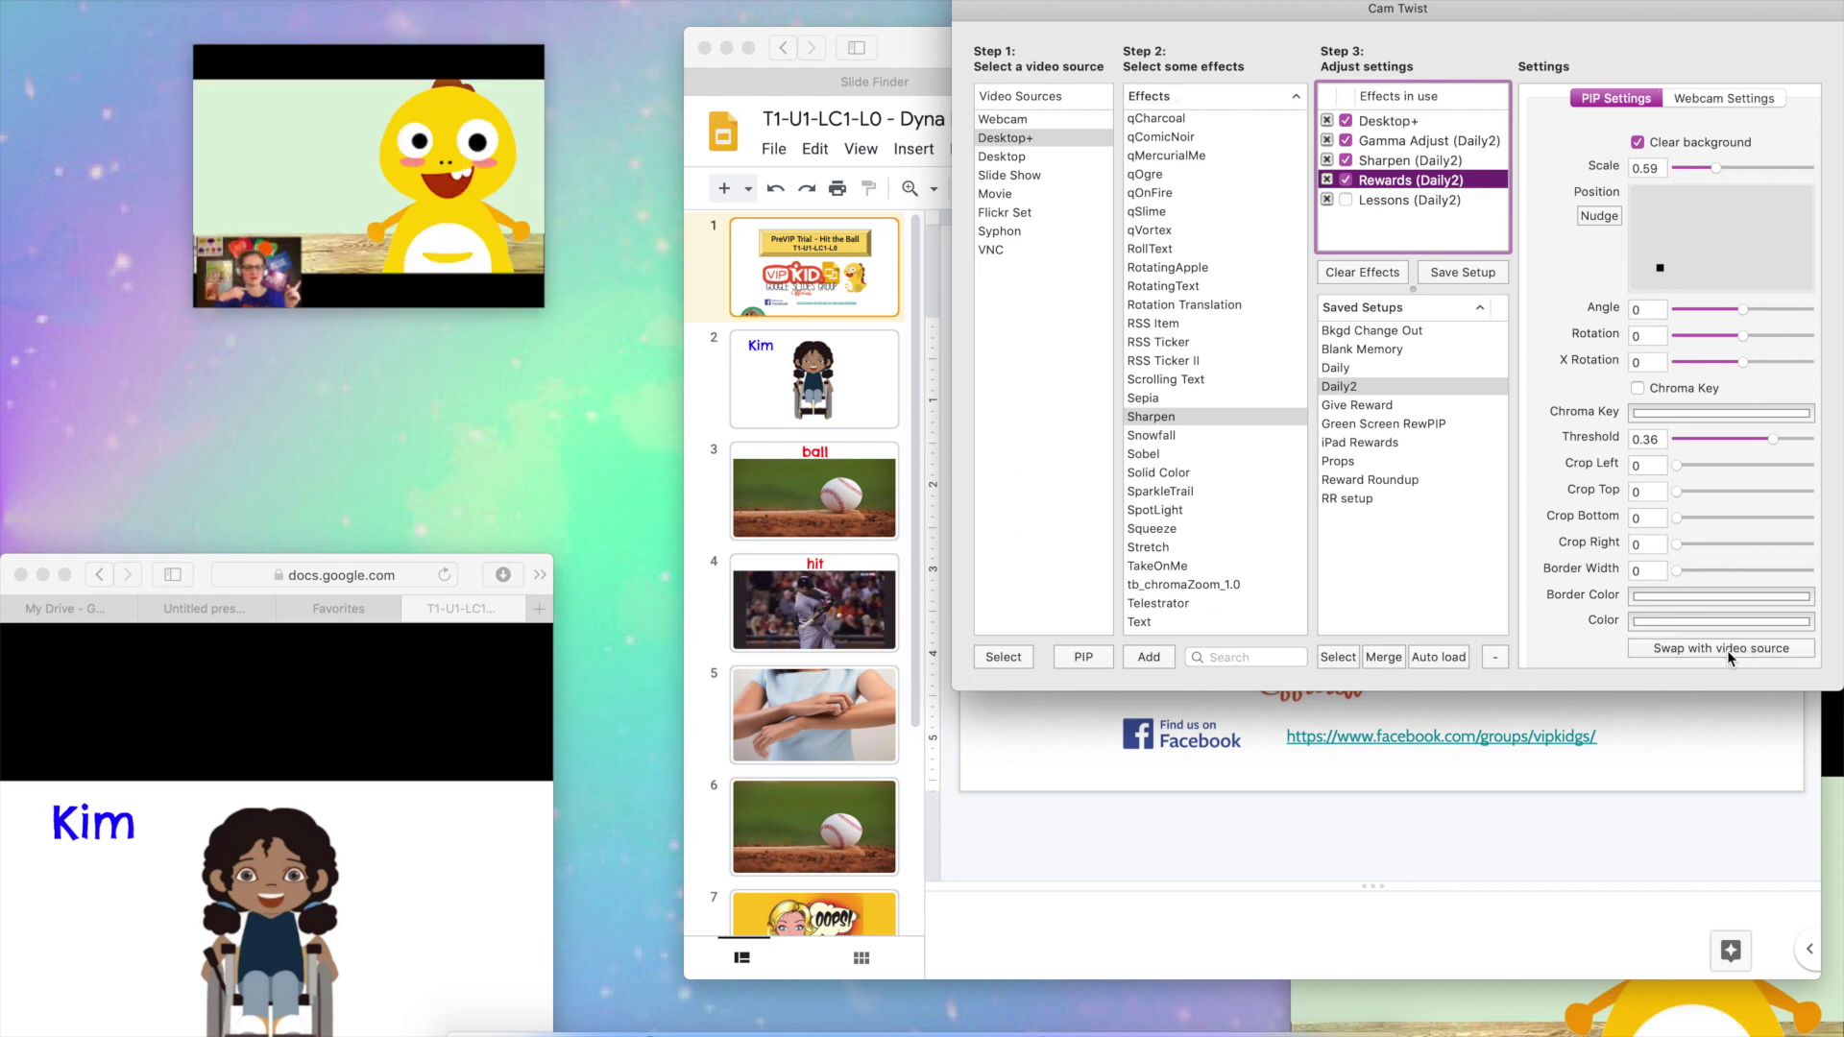
Advance the dino reward slide to add headphones, then swap the webcam back as the main picture.
click(1656, 1008)
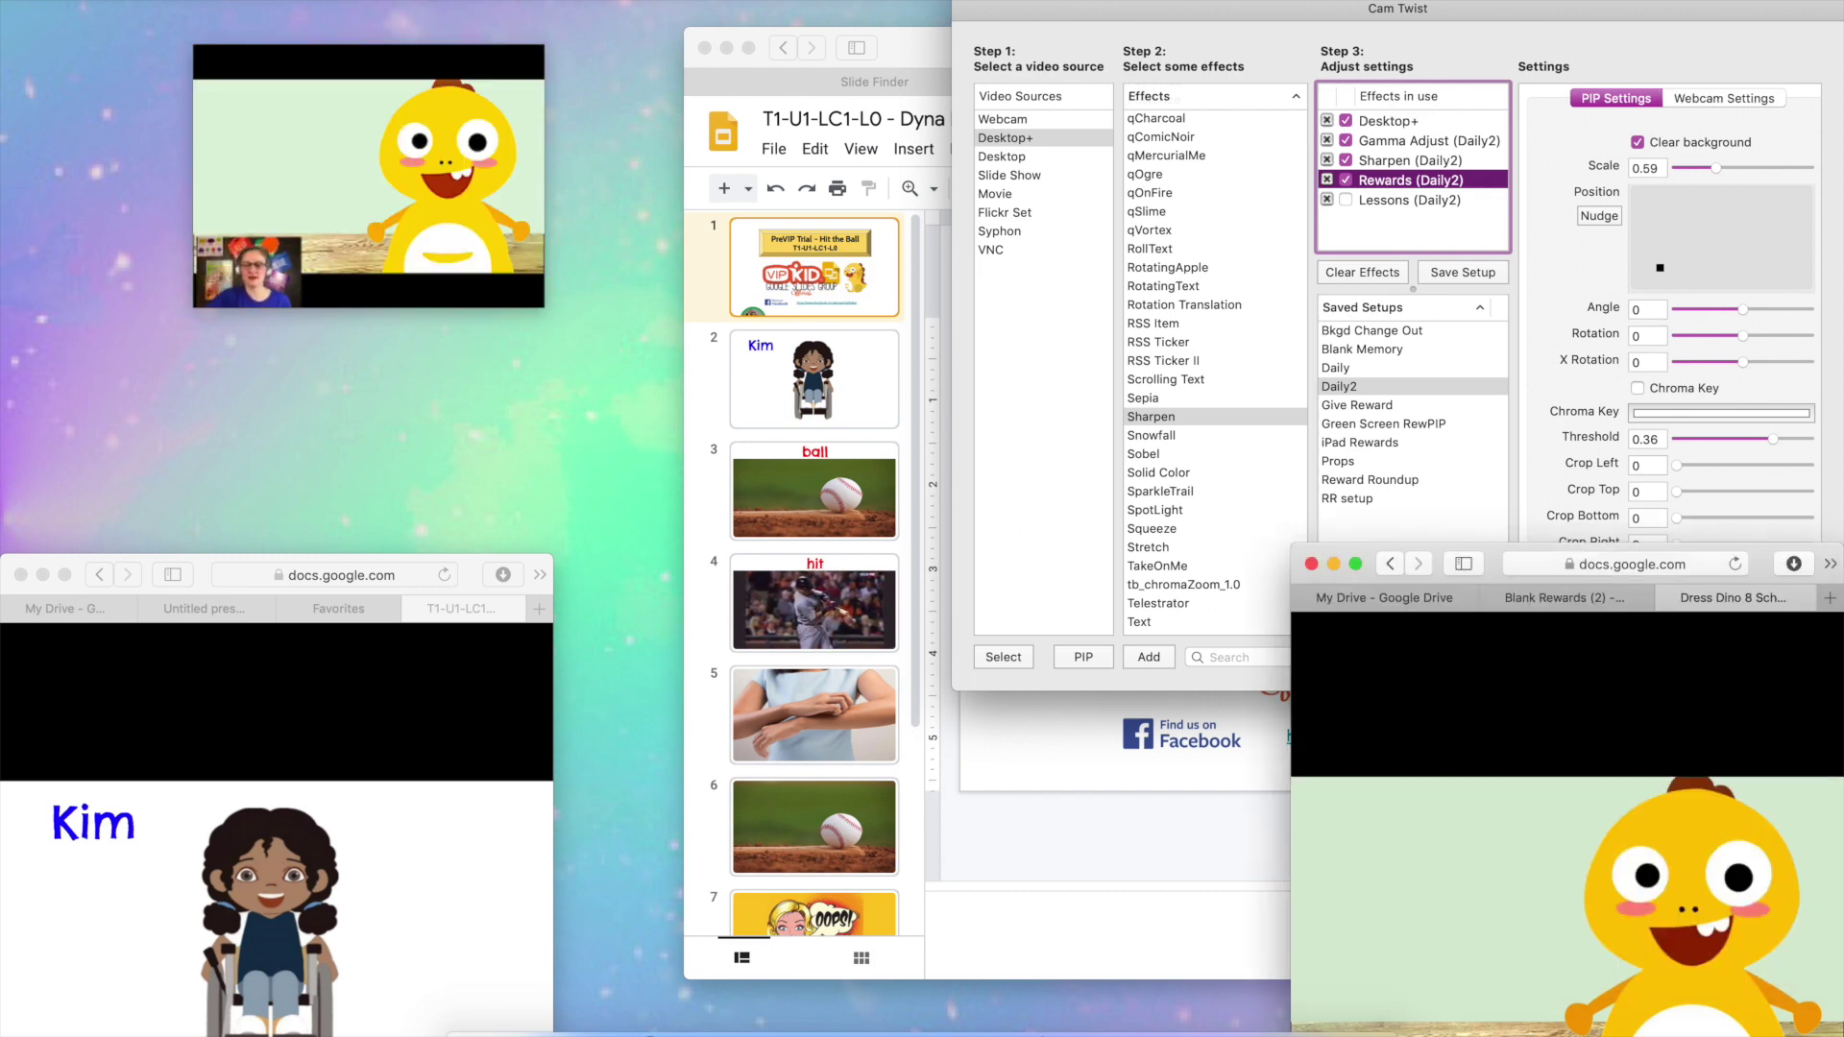
click(1656, 1009)
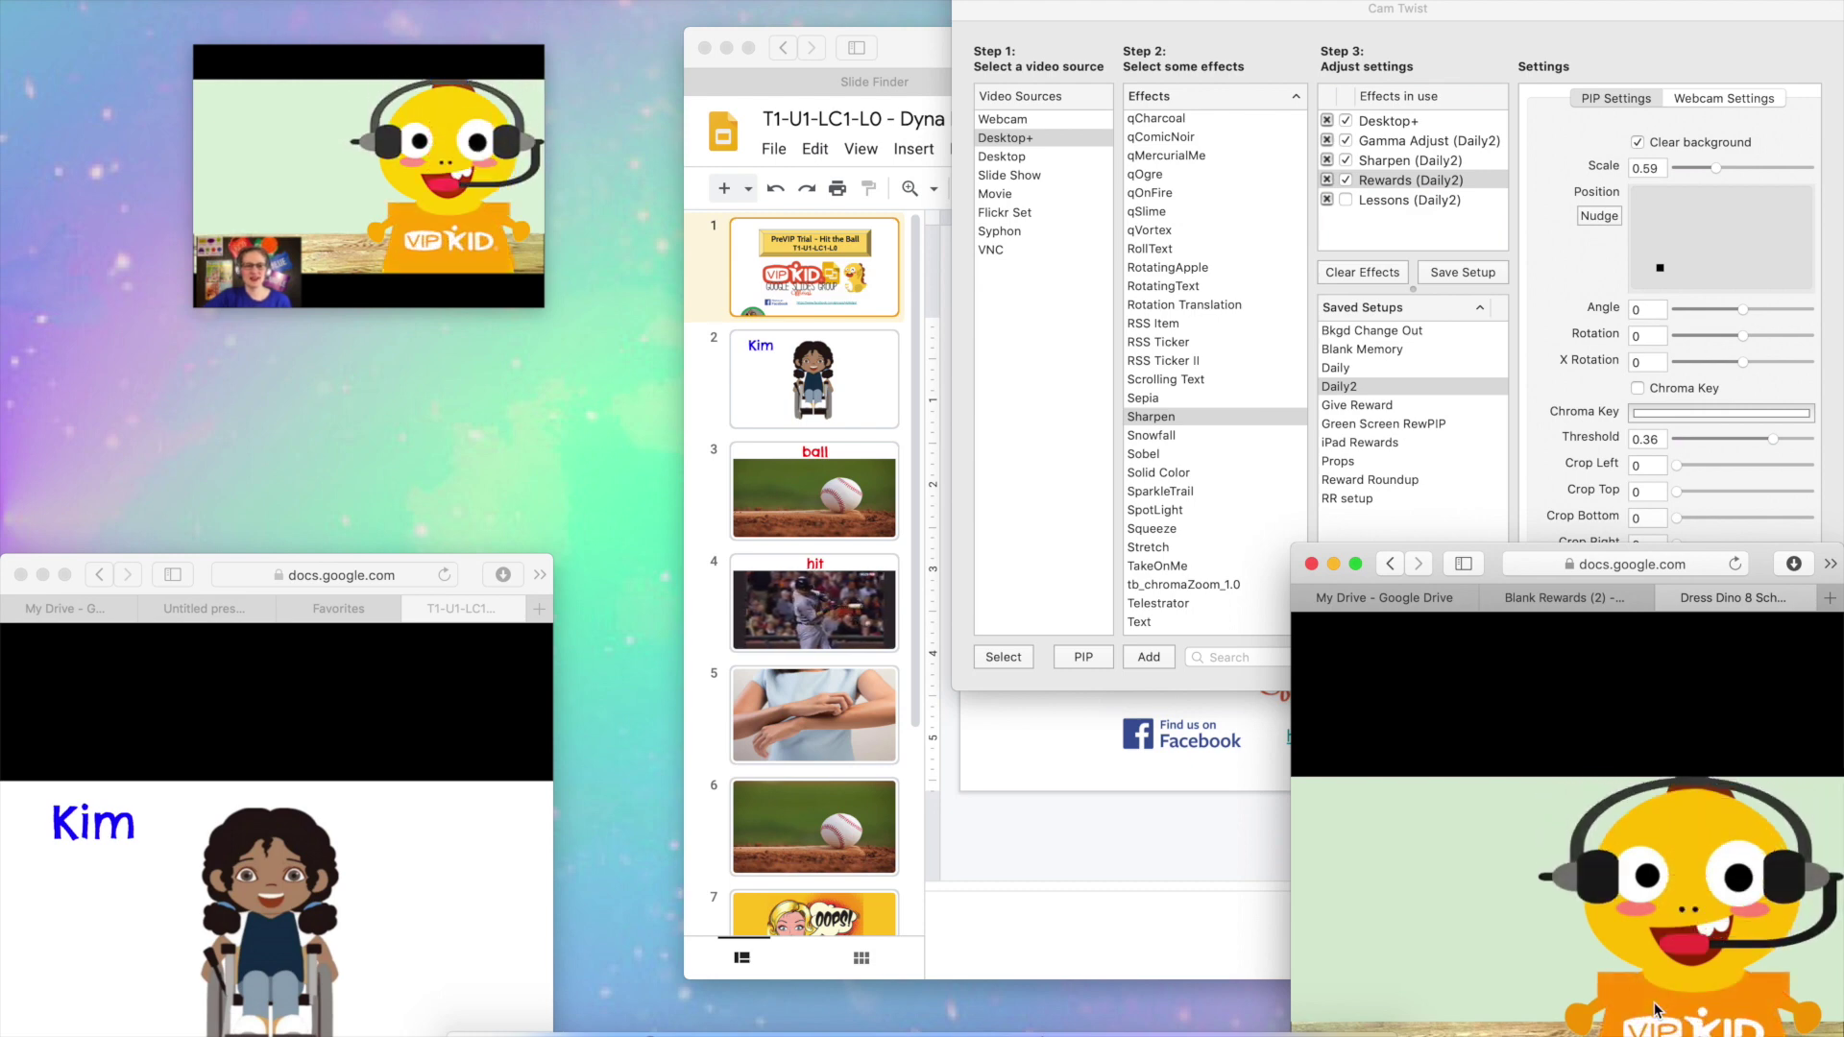
click(1578, 293)
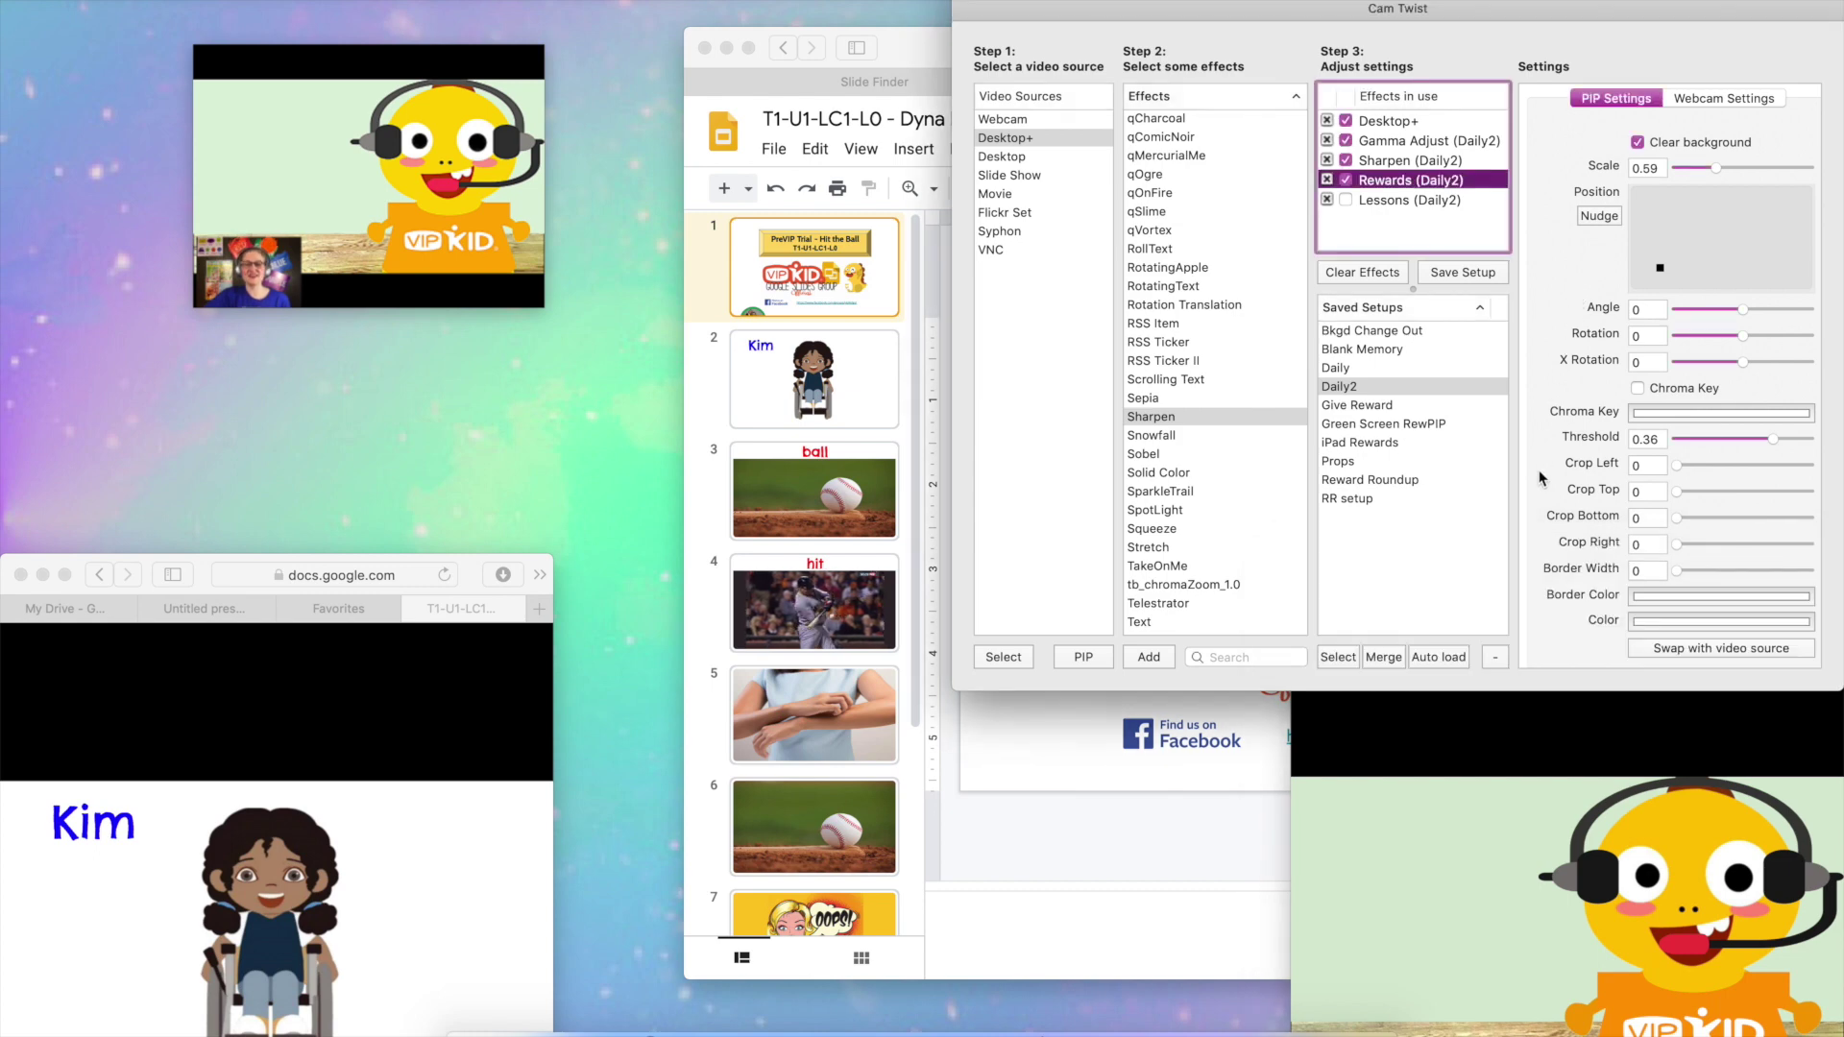
click(1650, 653)
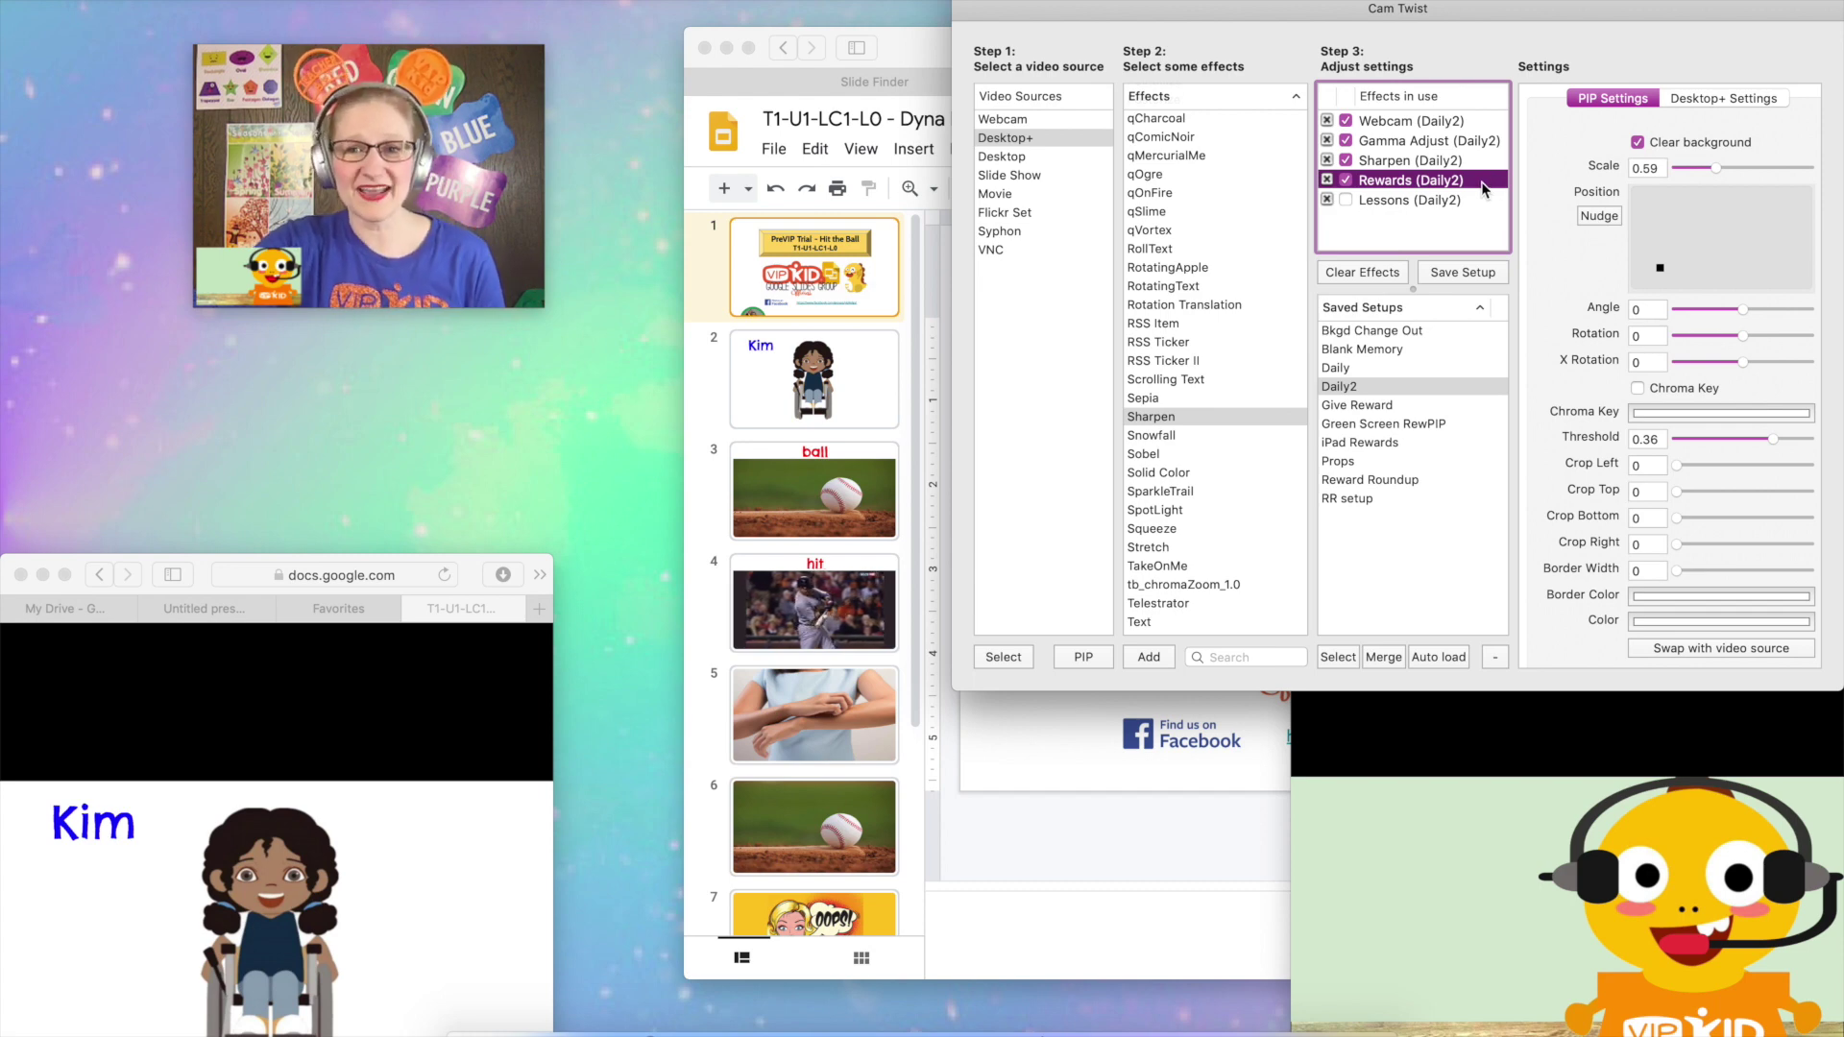
click(1347, 201)
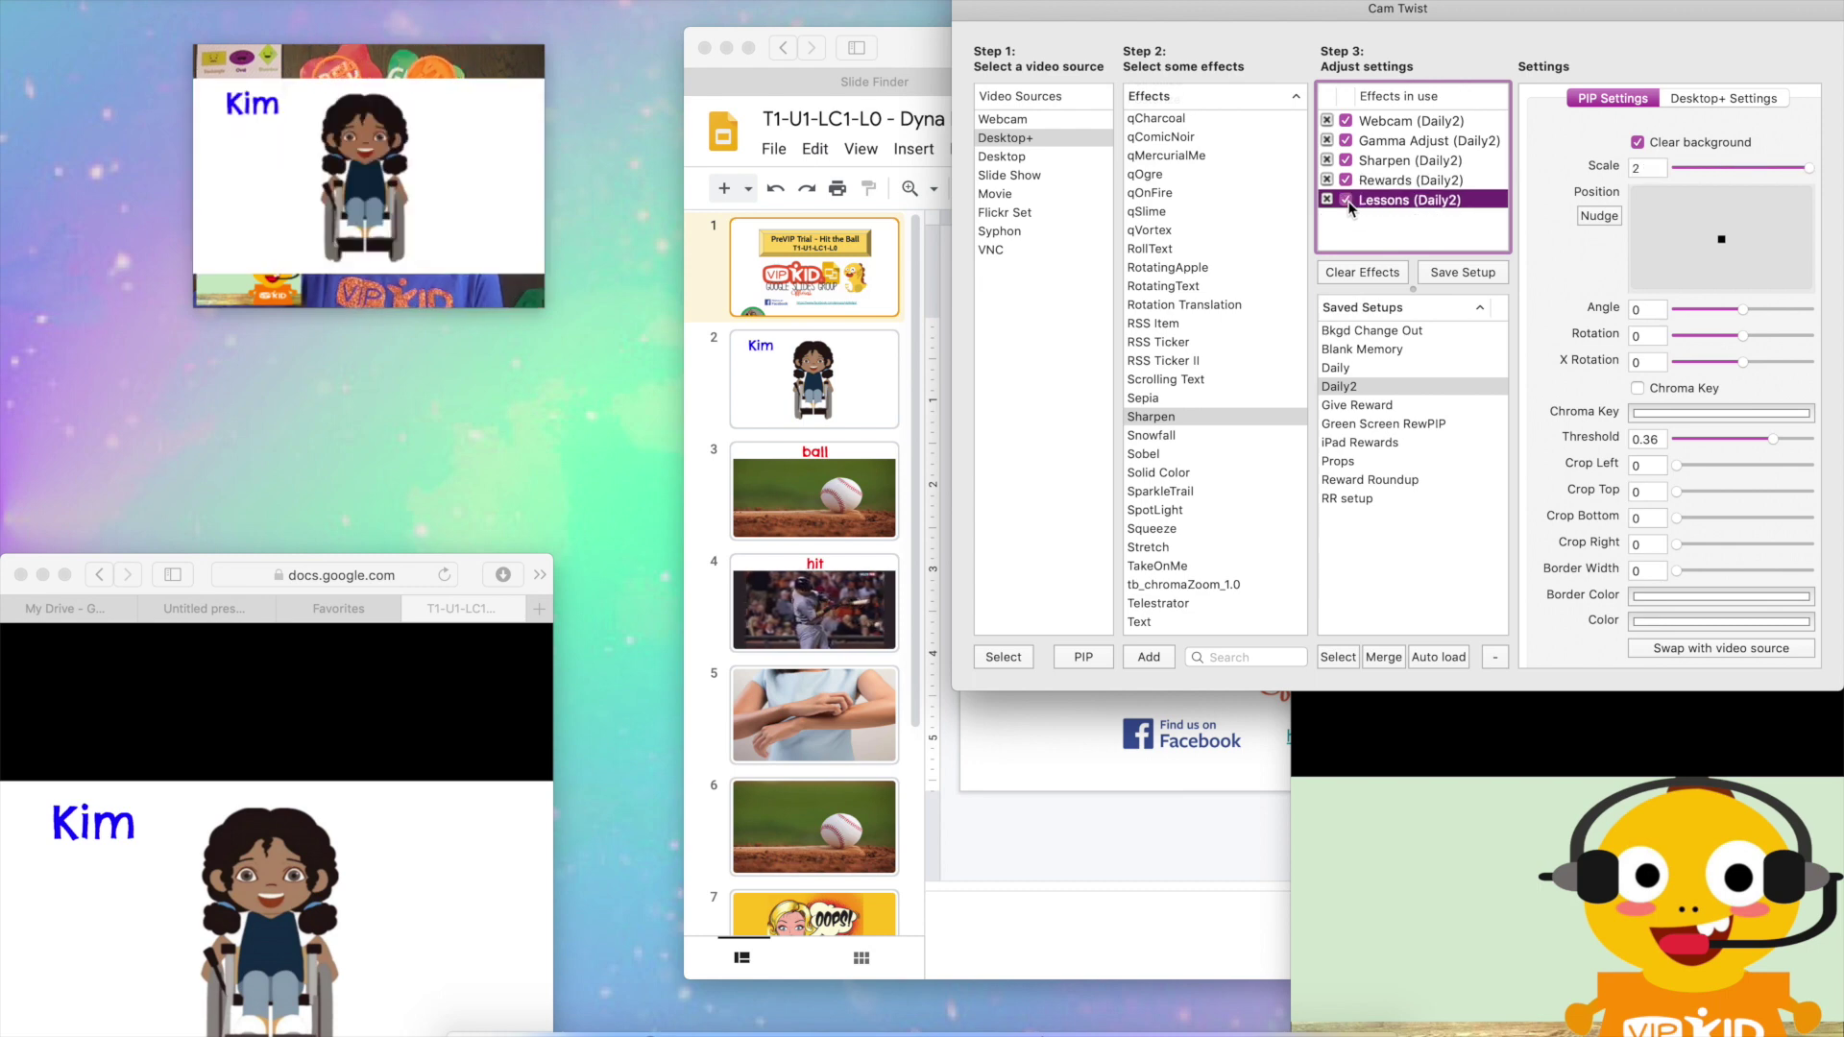
click(1347, 200)
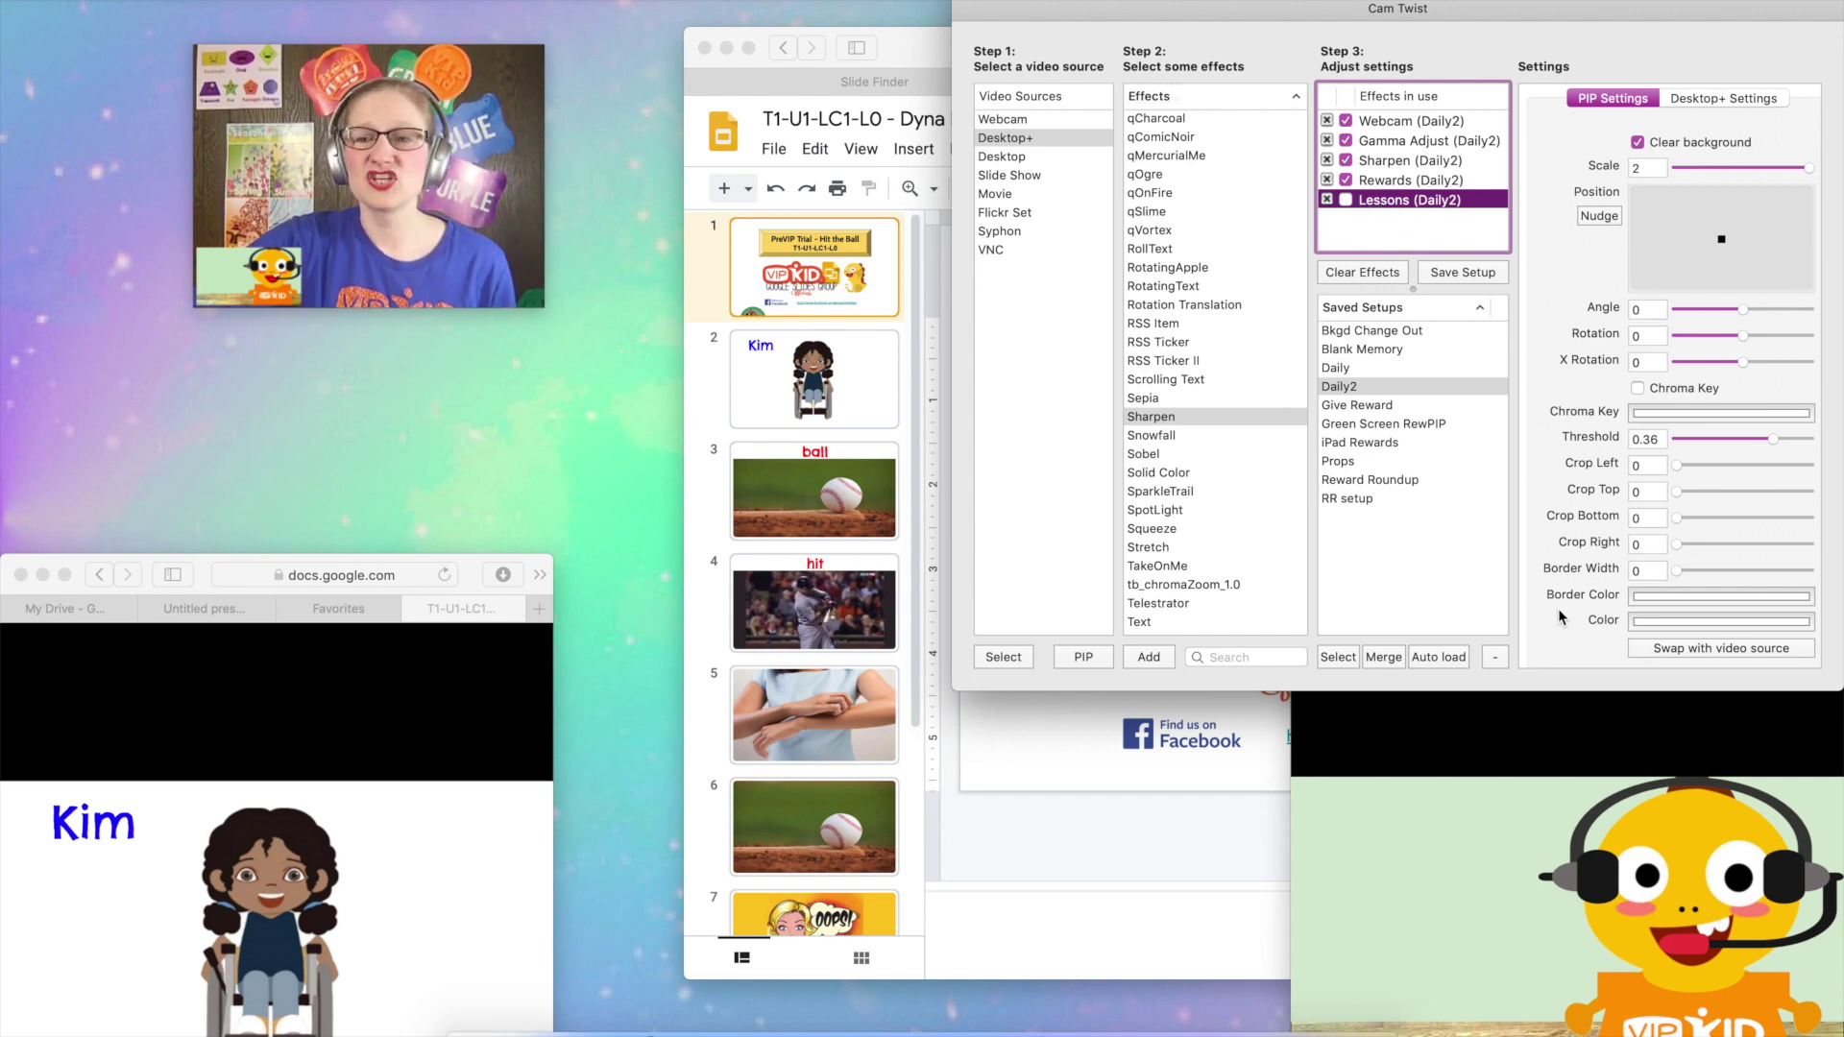
click(1680, 649)
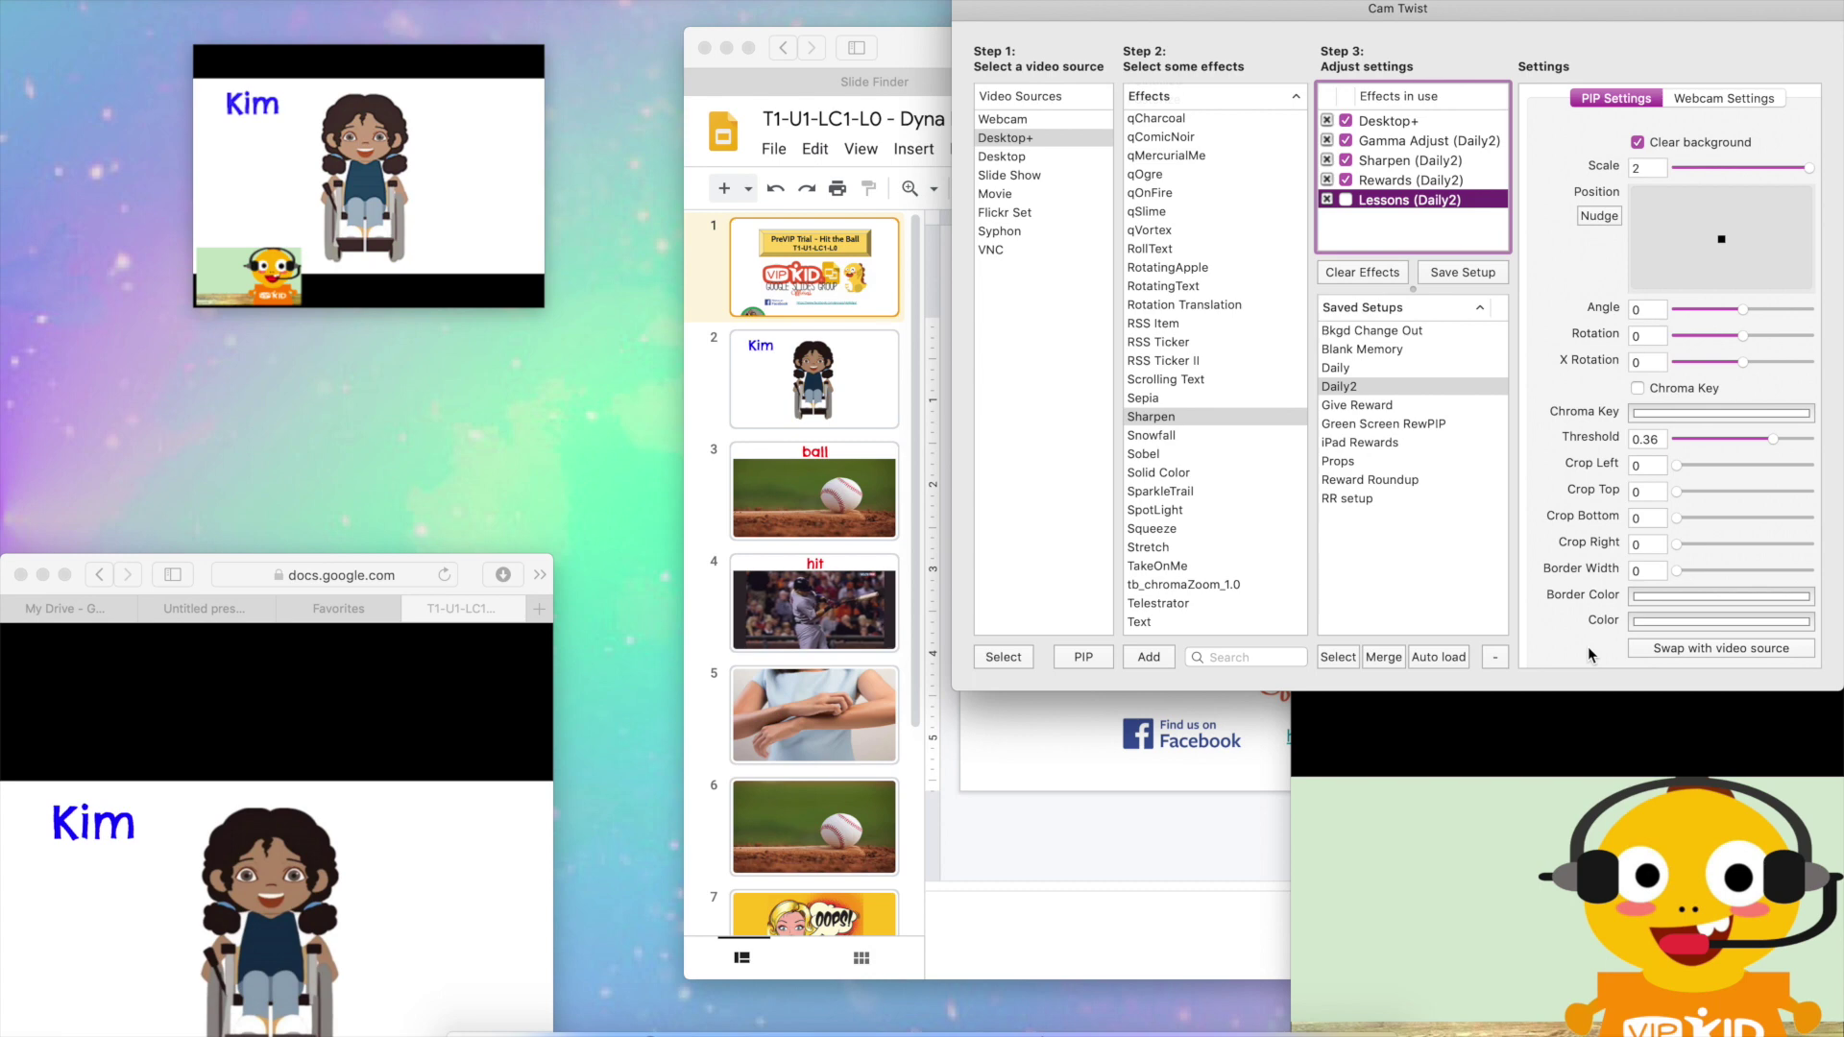
click(1667, 652)
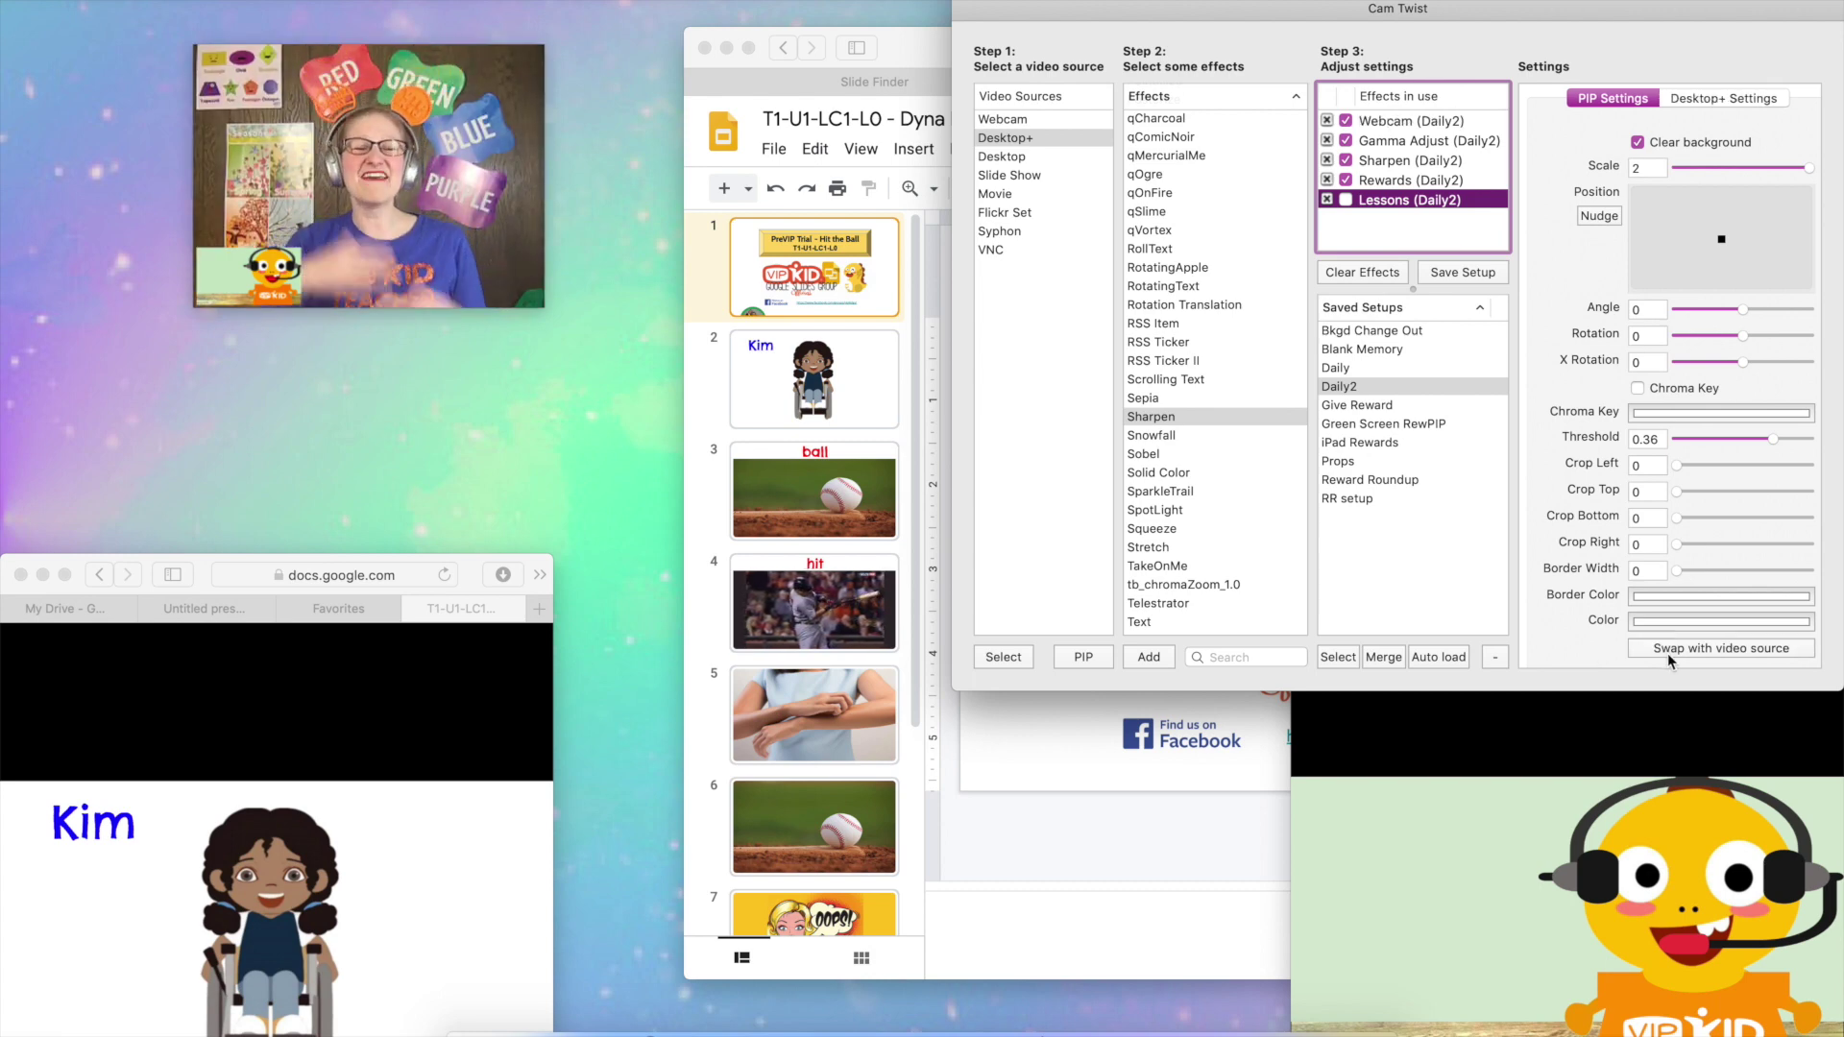
key(Up)
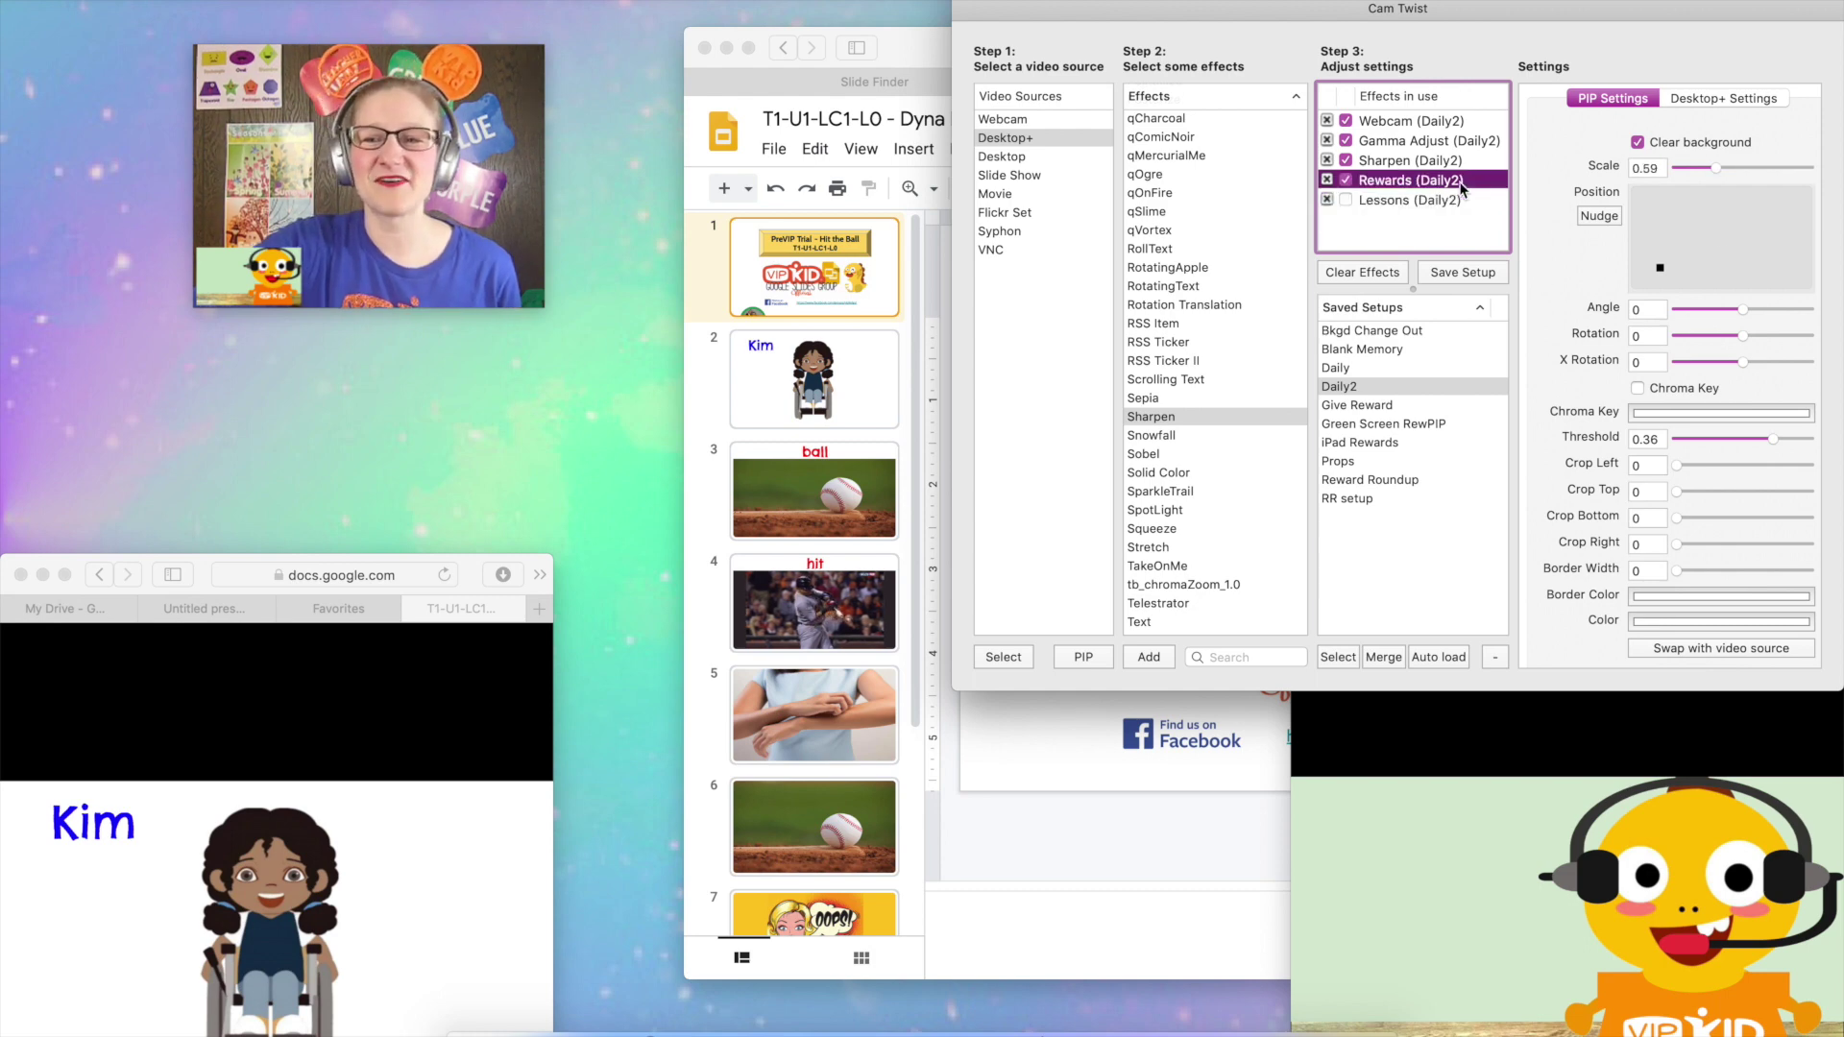
click(1656, 650)
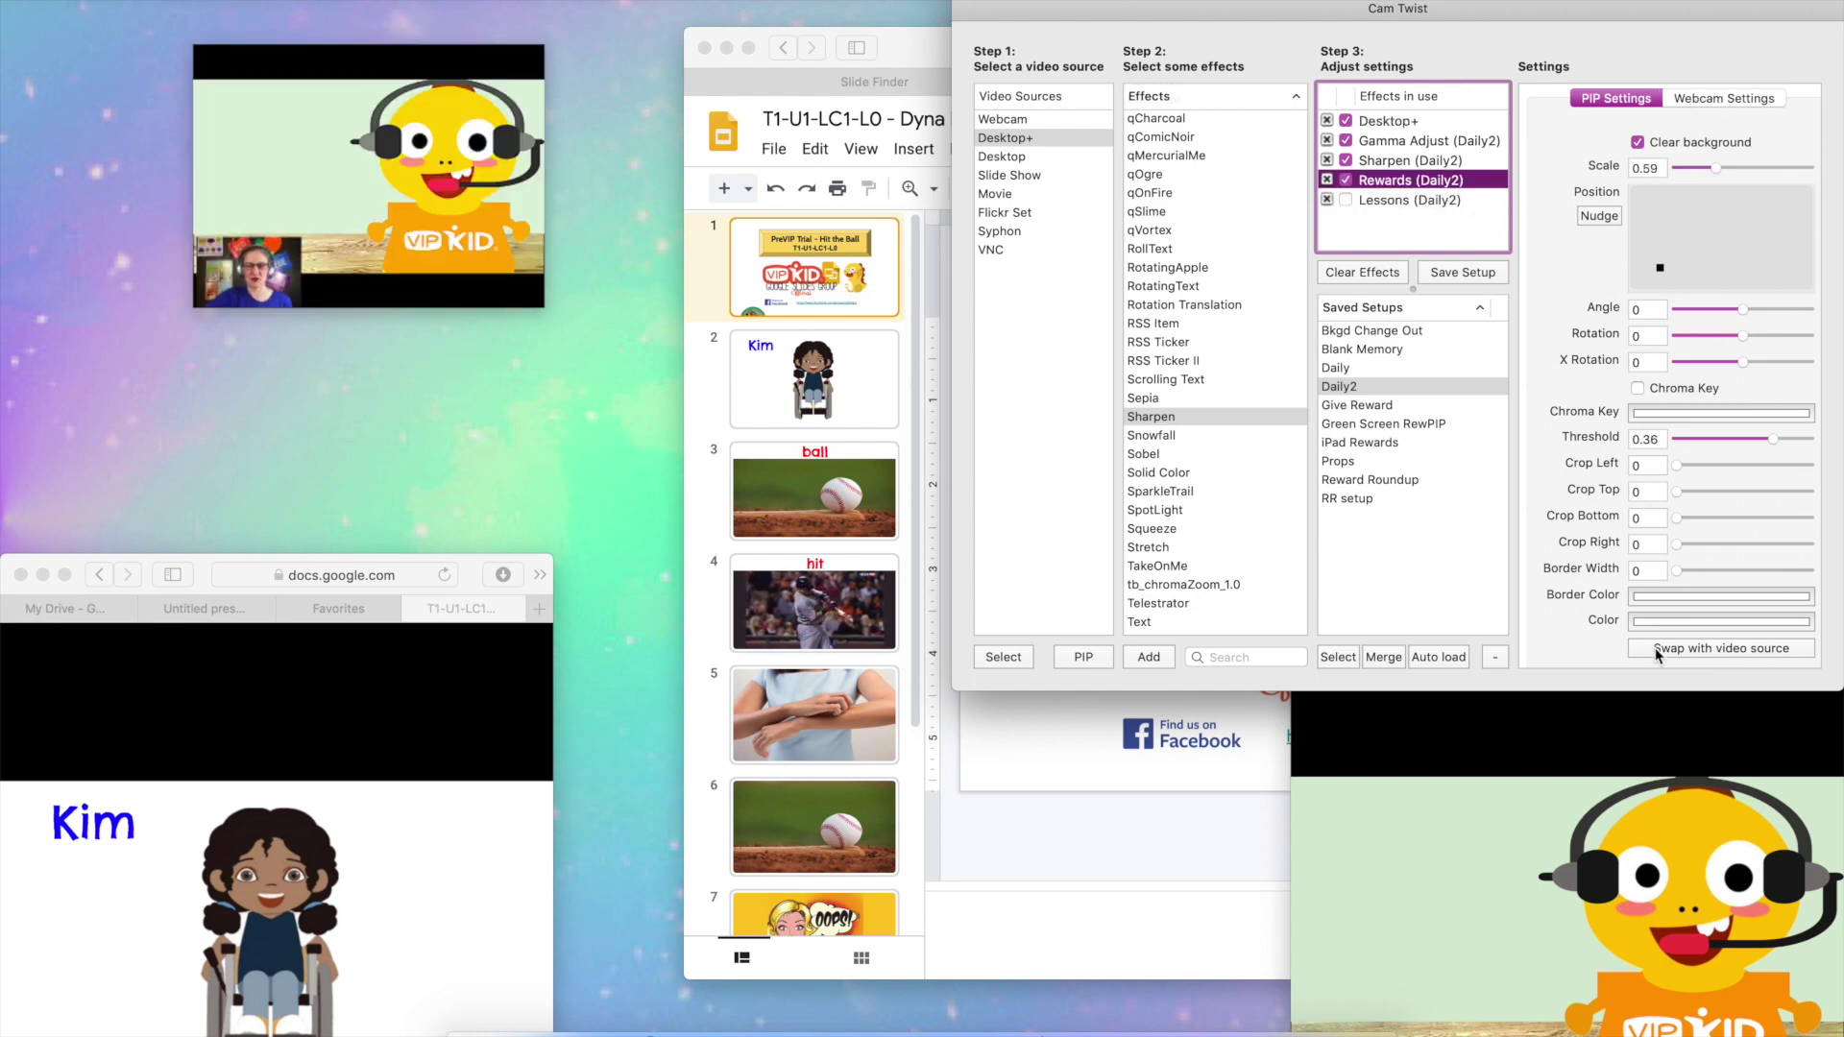
click(1656, 649)
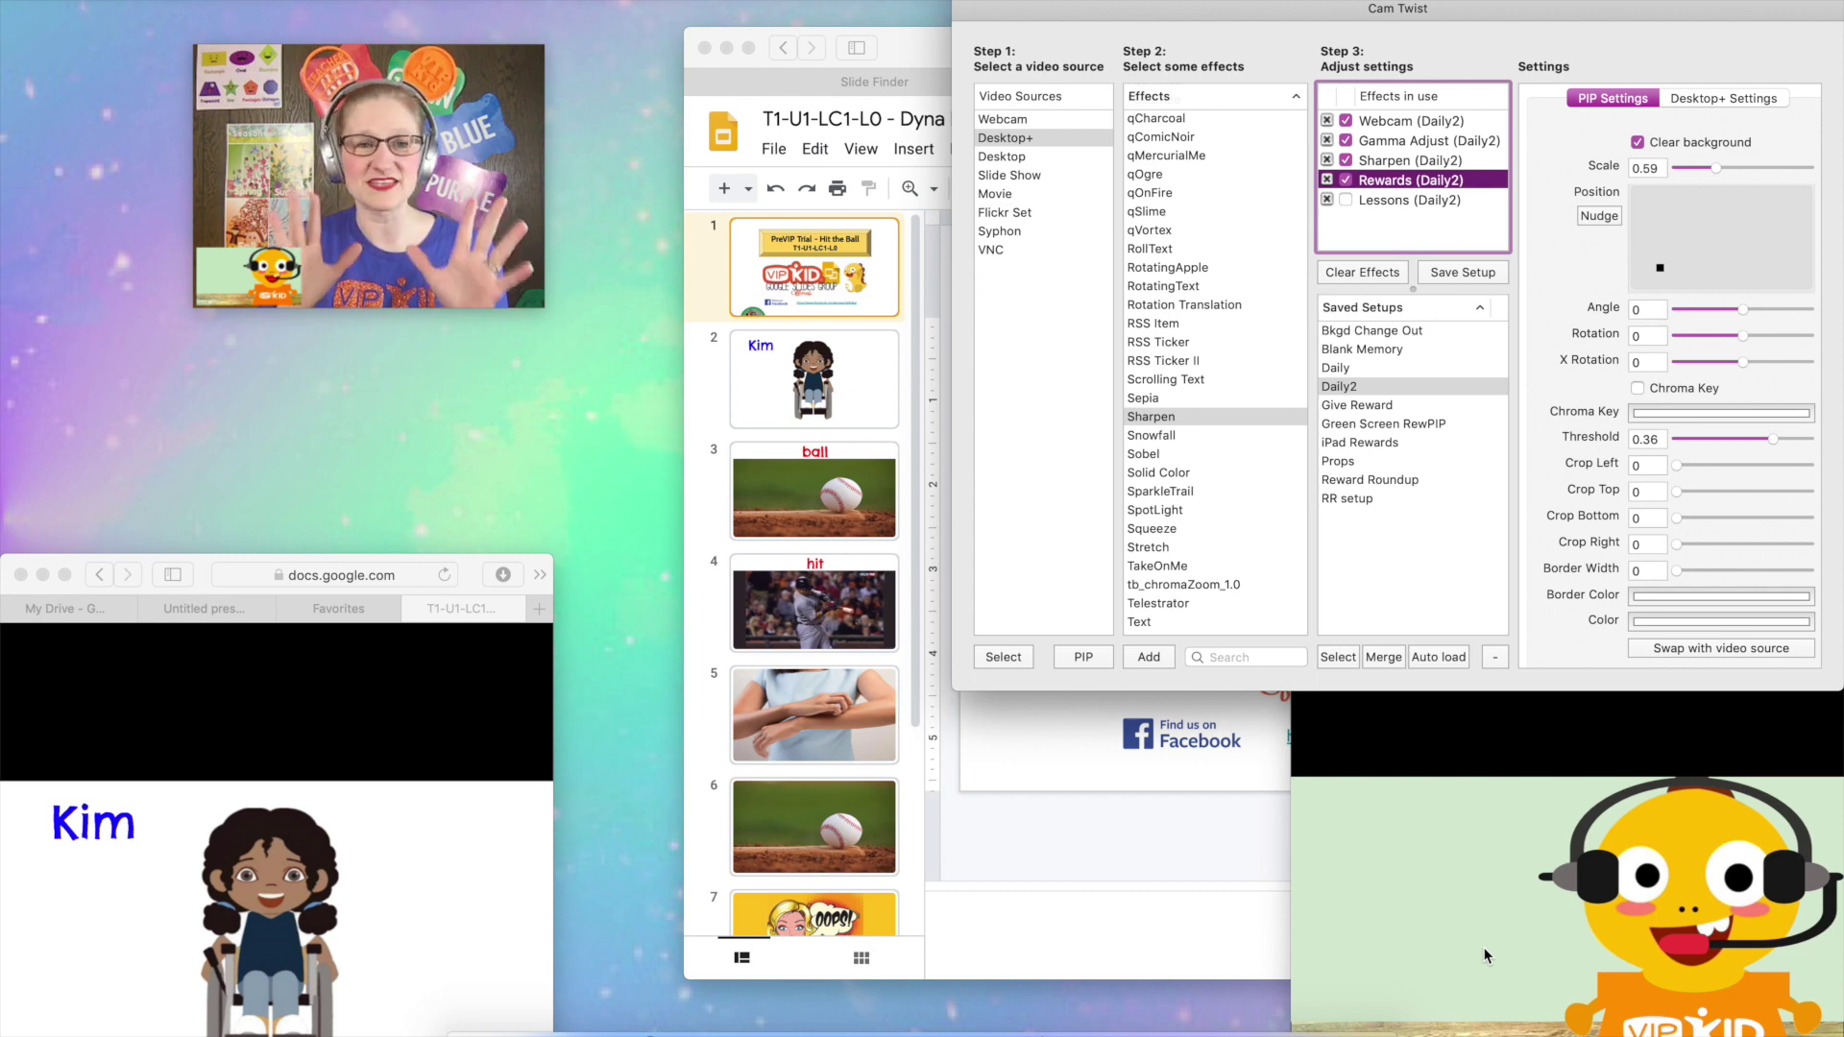
Add a 'Teacher Amy' text caption placed lower right, and show the Rewards slide in the reward window.
double_click(1153, 623)
triple_click(1647, 111)
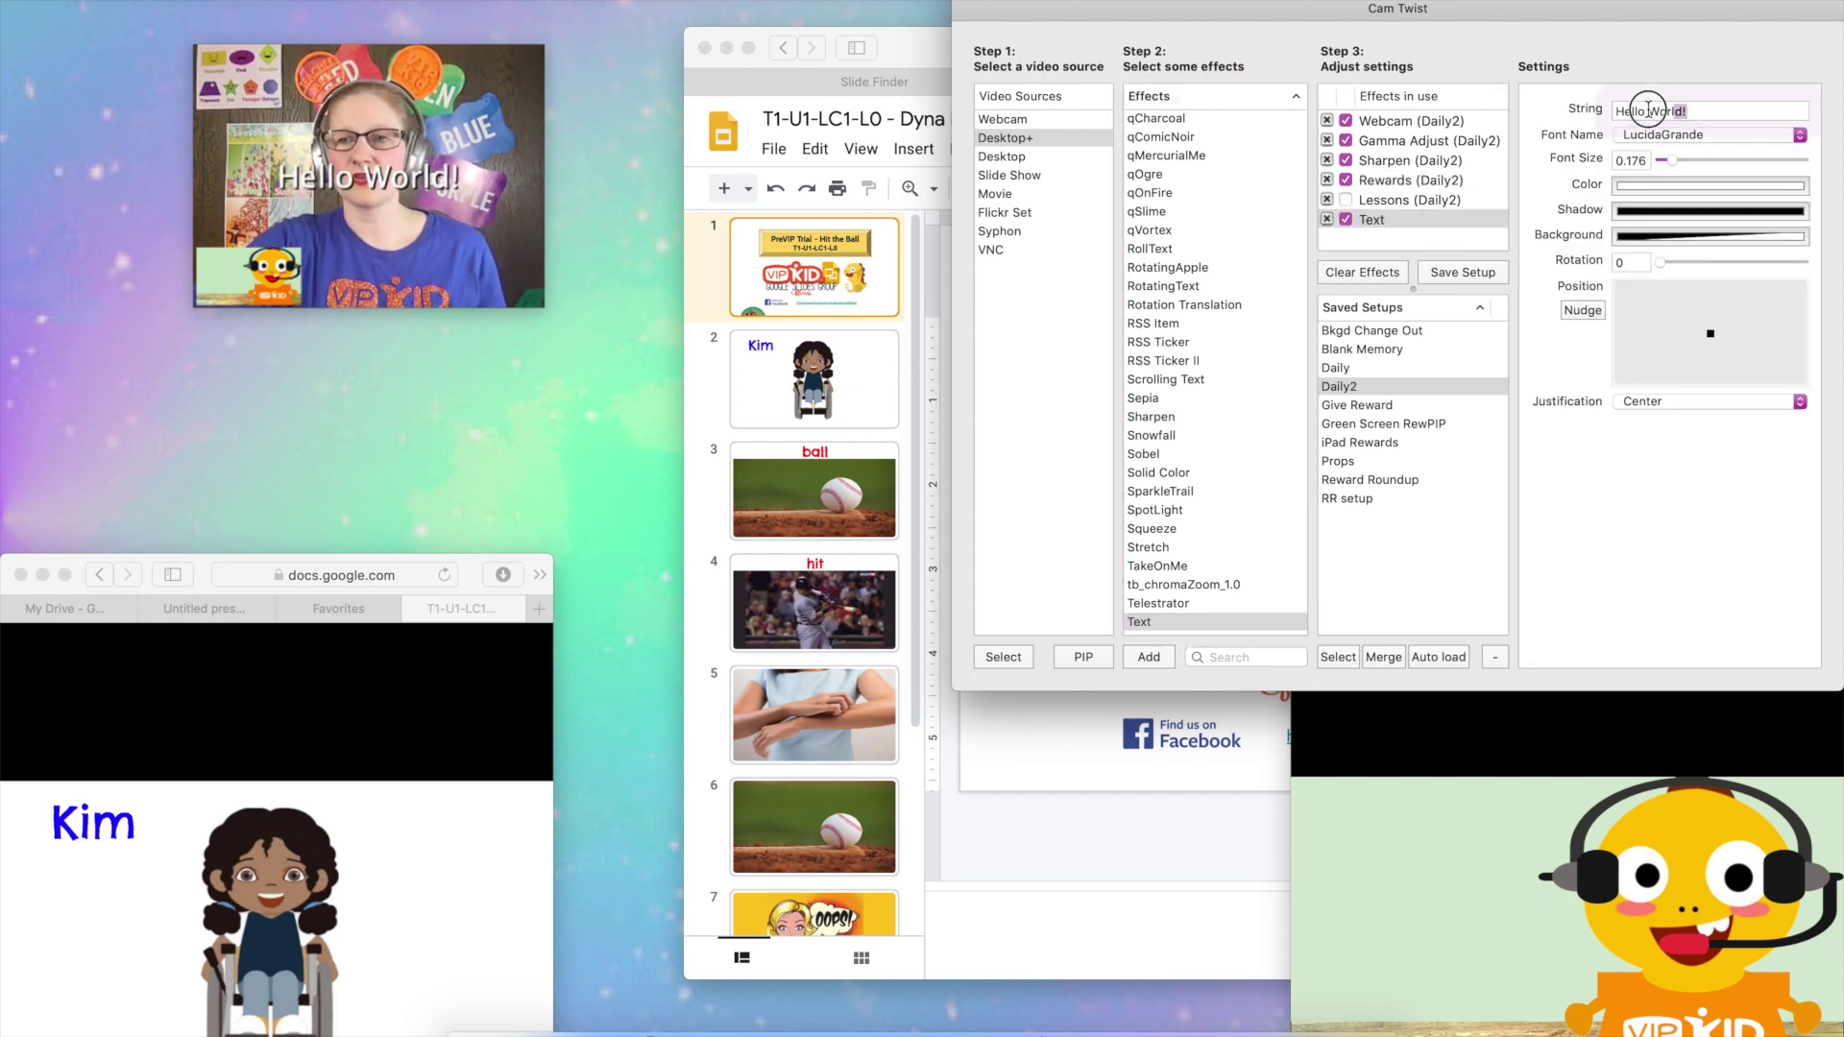
text(Teacher Amy)
key(Return)
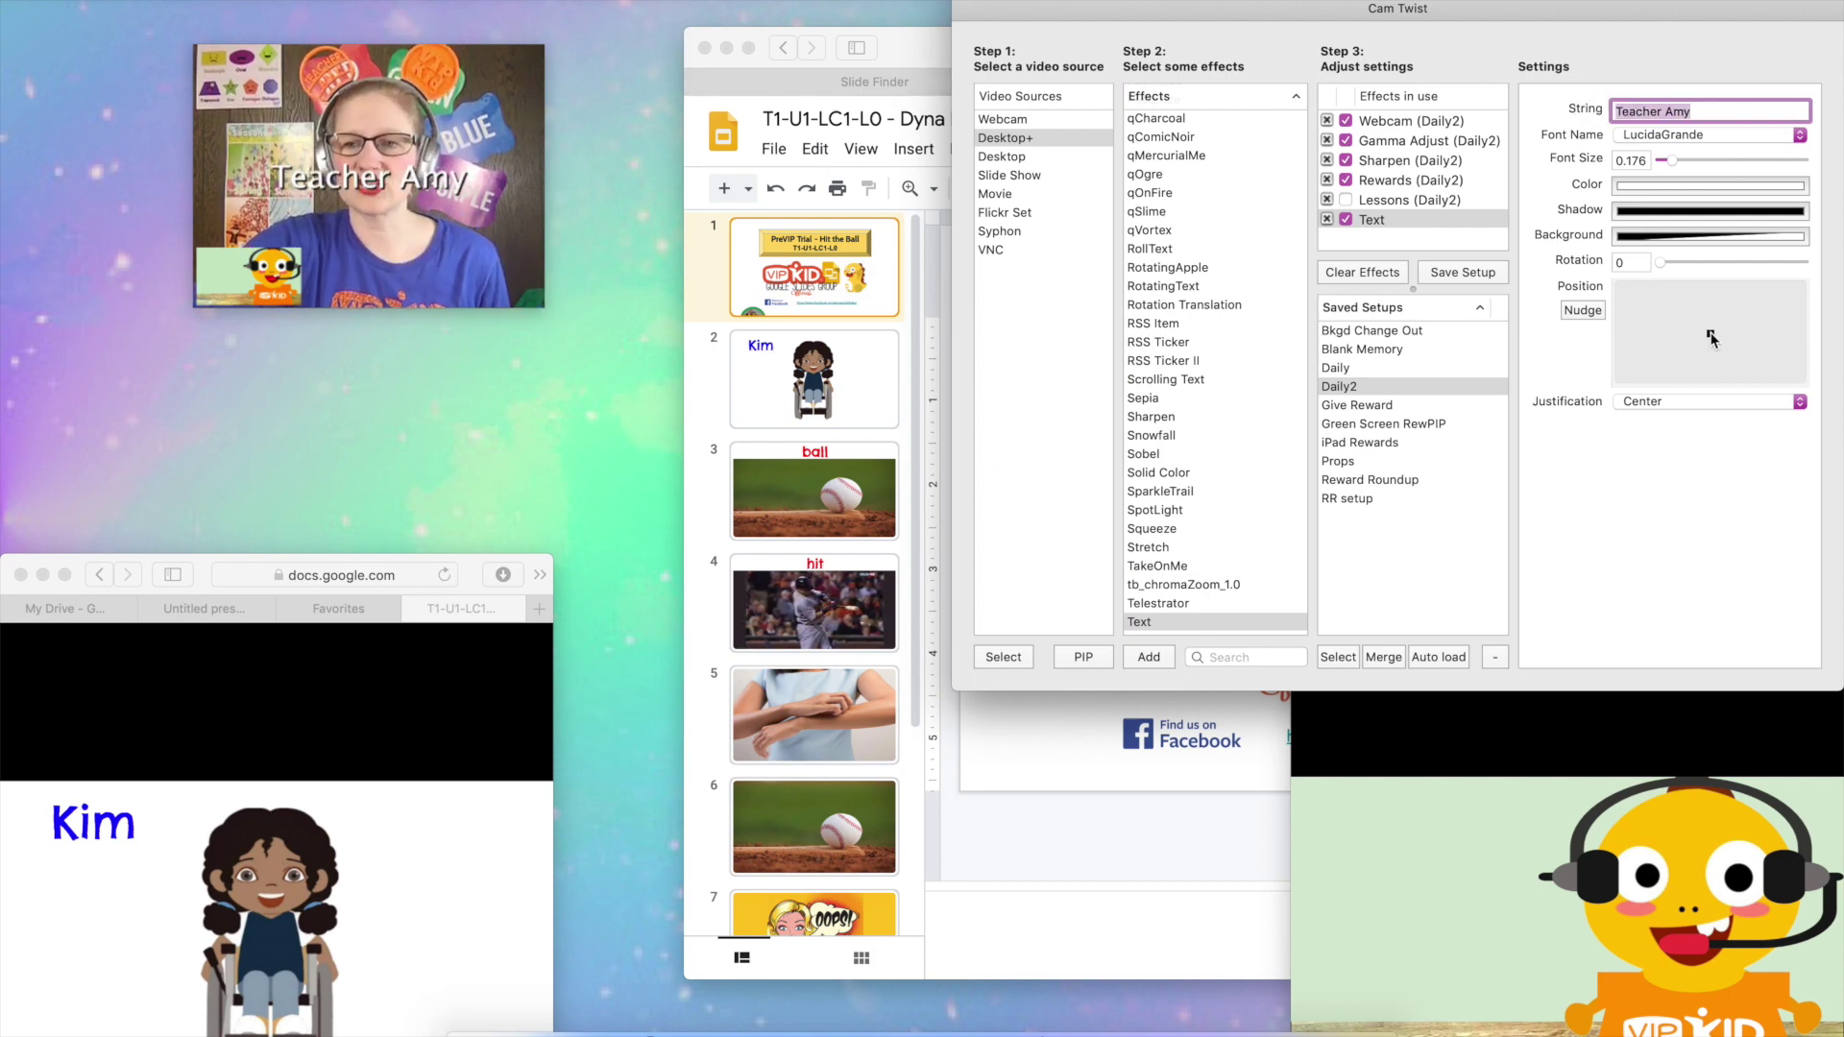
drag(1711, 334, 1741, 370)
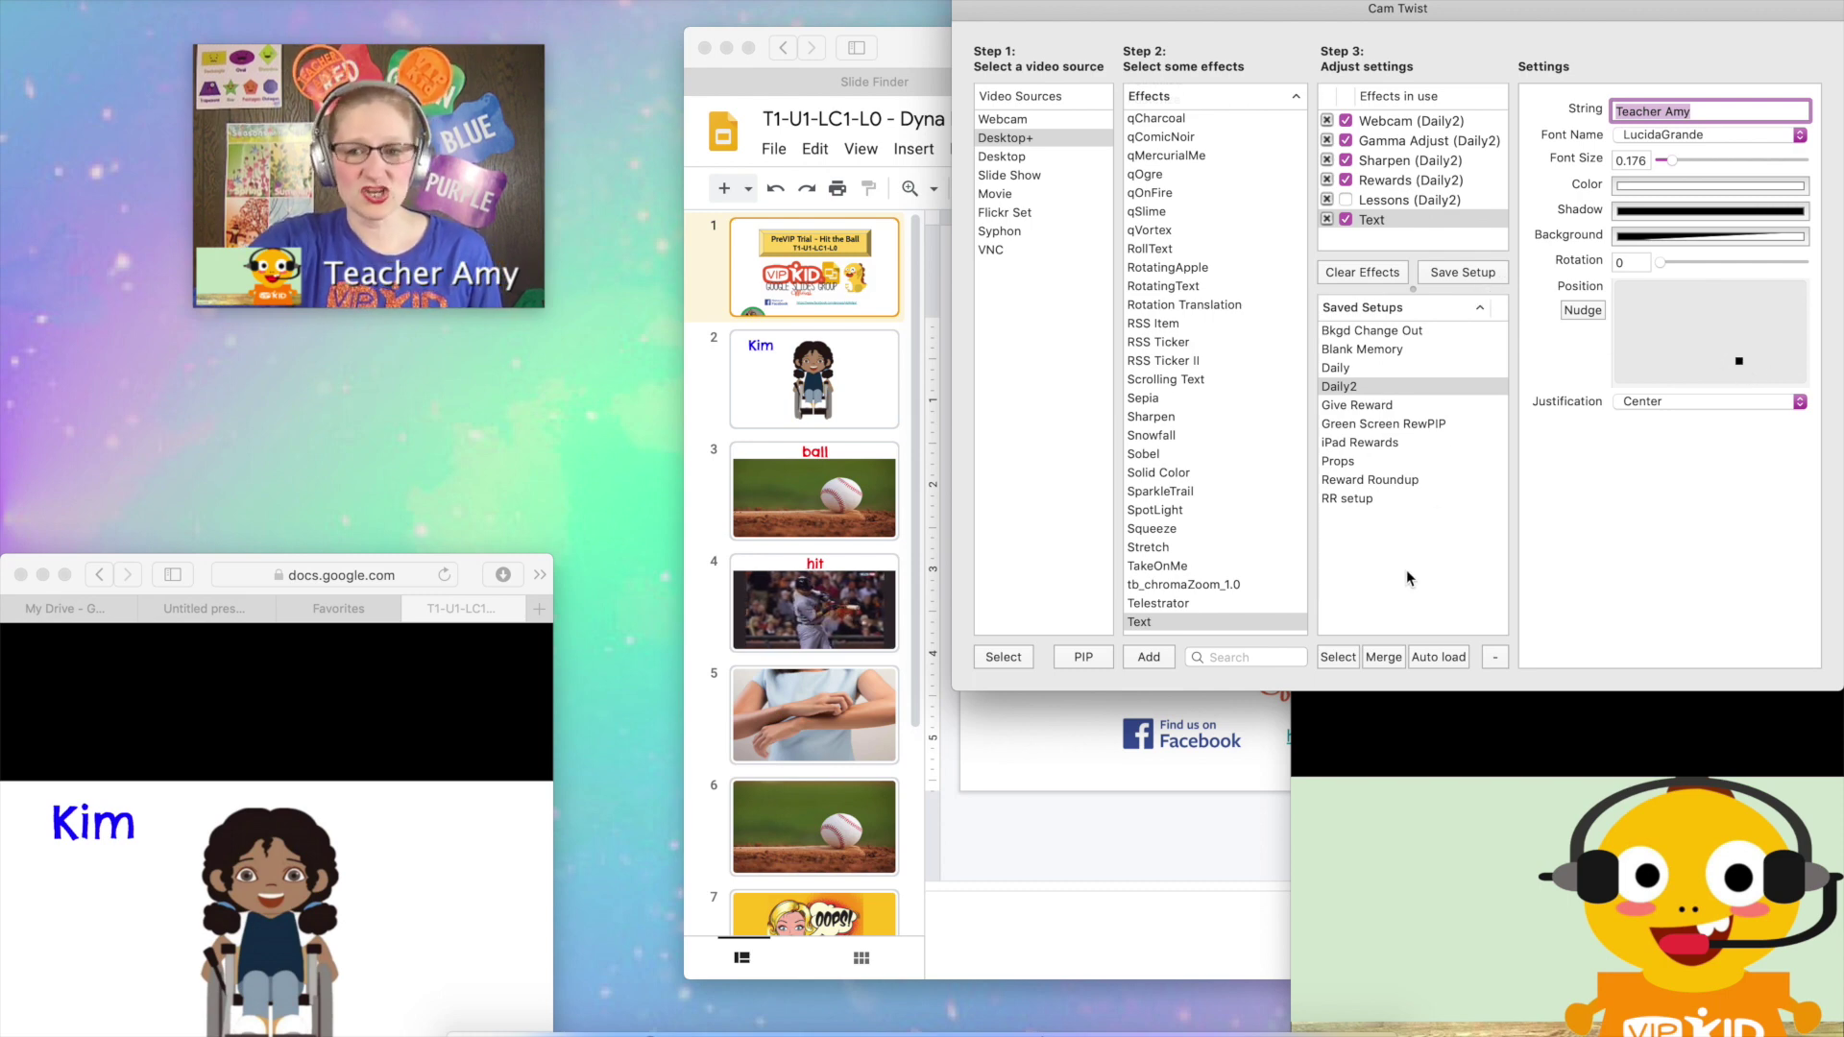
click(1412, 754)
click(1535, 598)
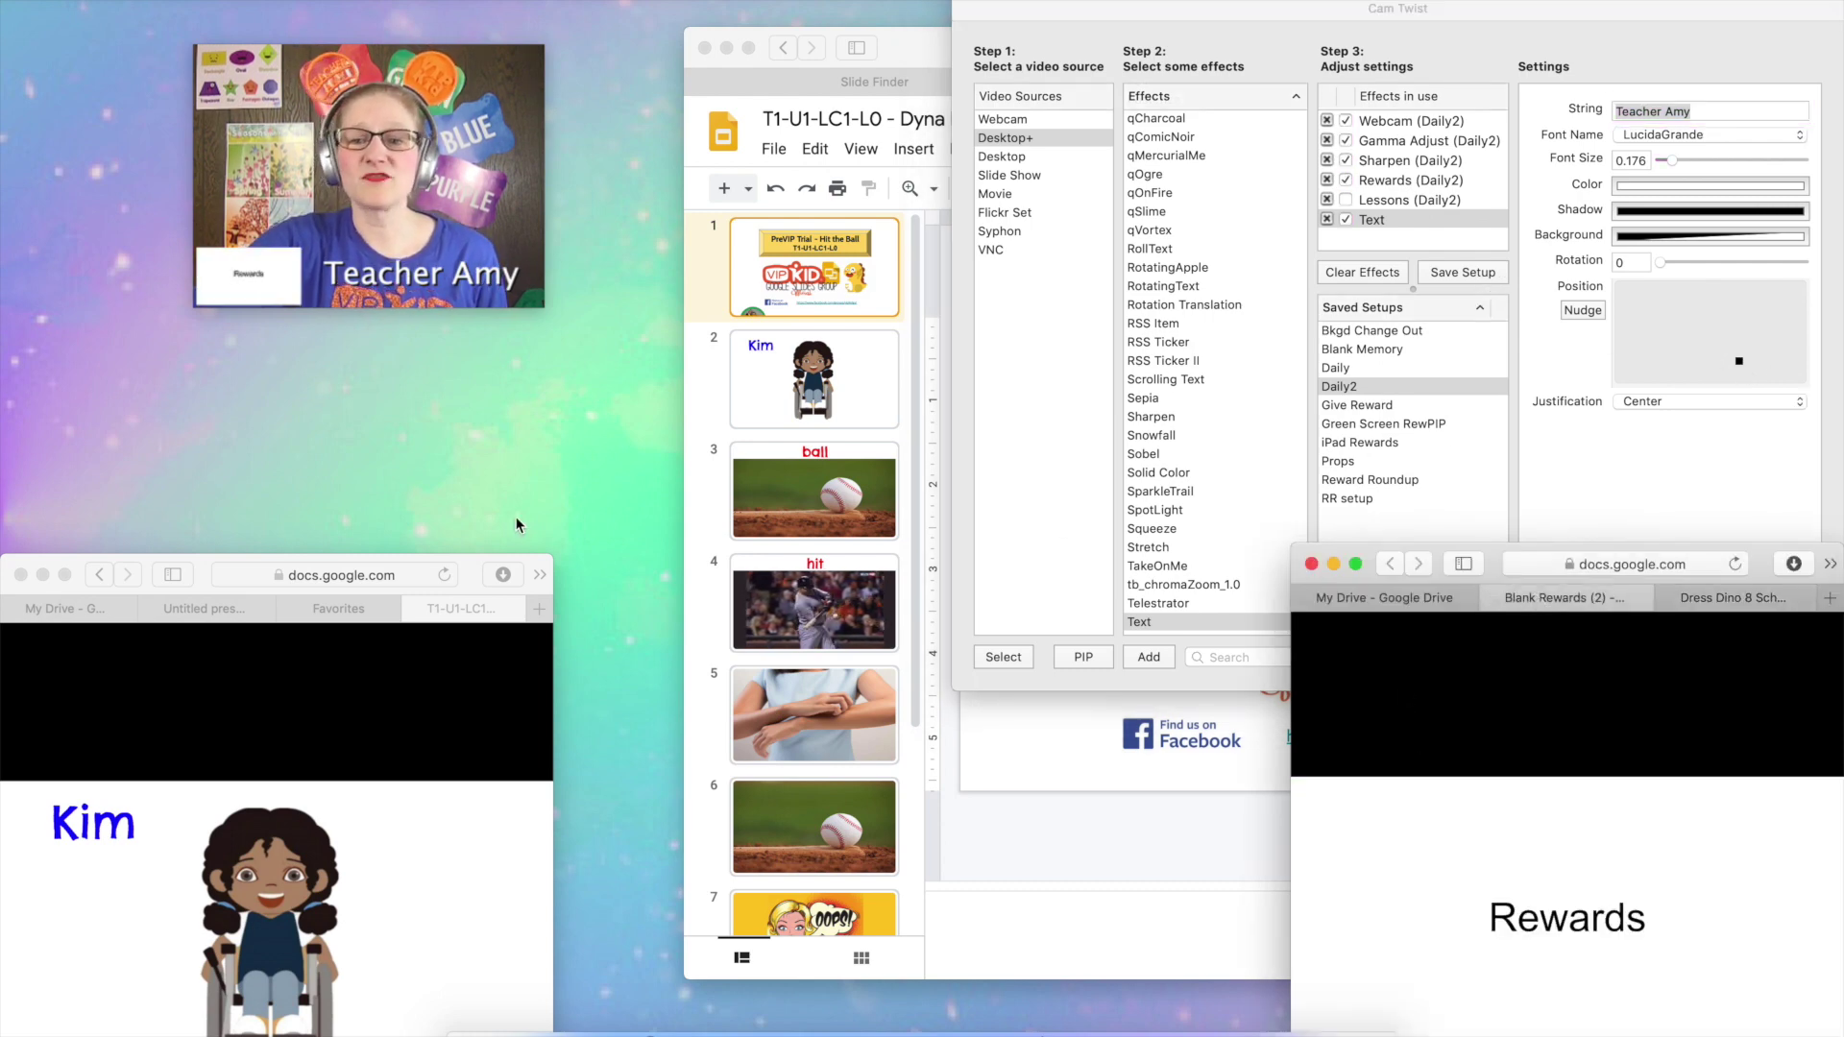
Switch the left Safari lesson window to the Lessons slide and bring CamTwist back to the front.
click(213, 620)
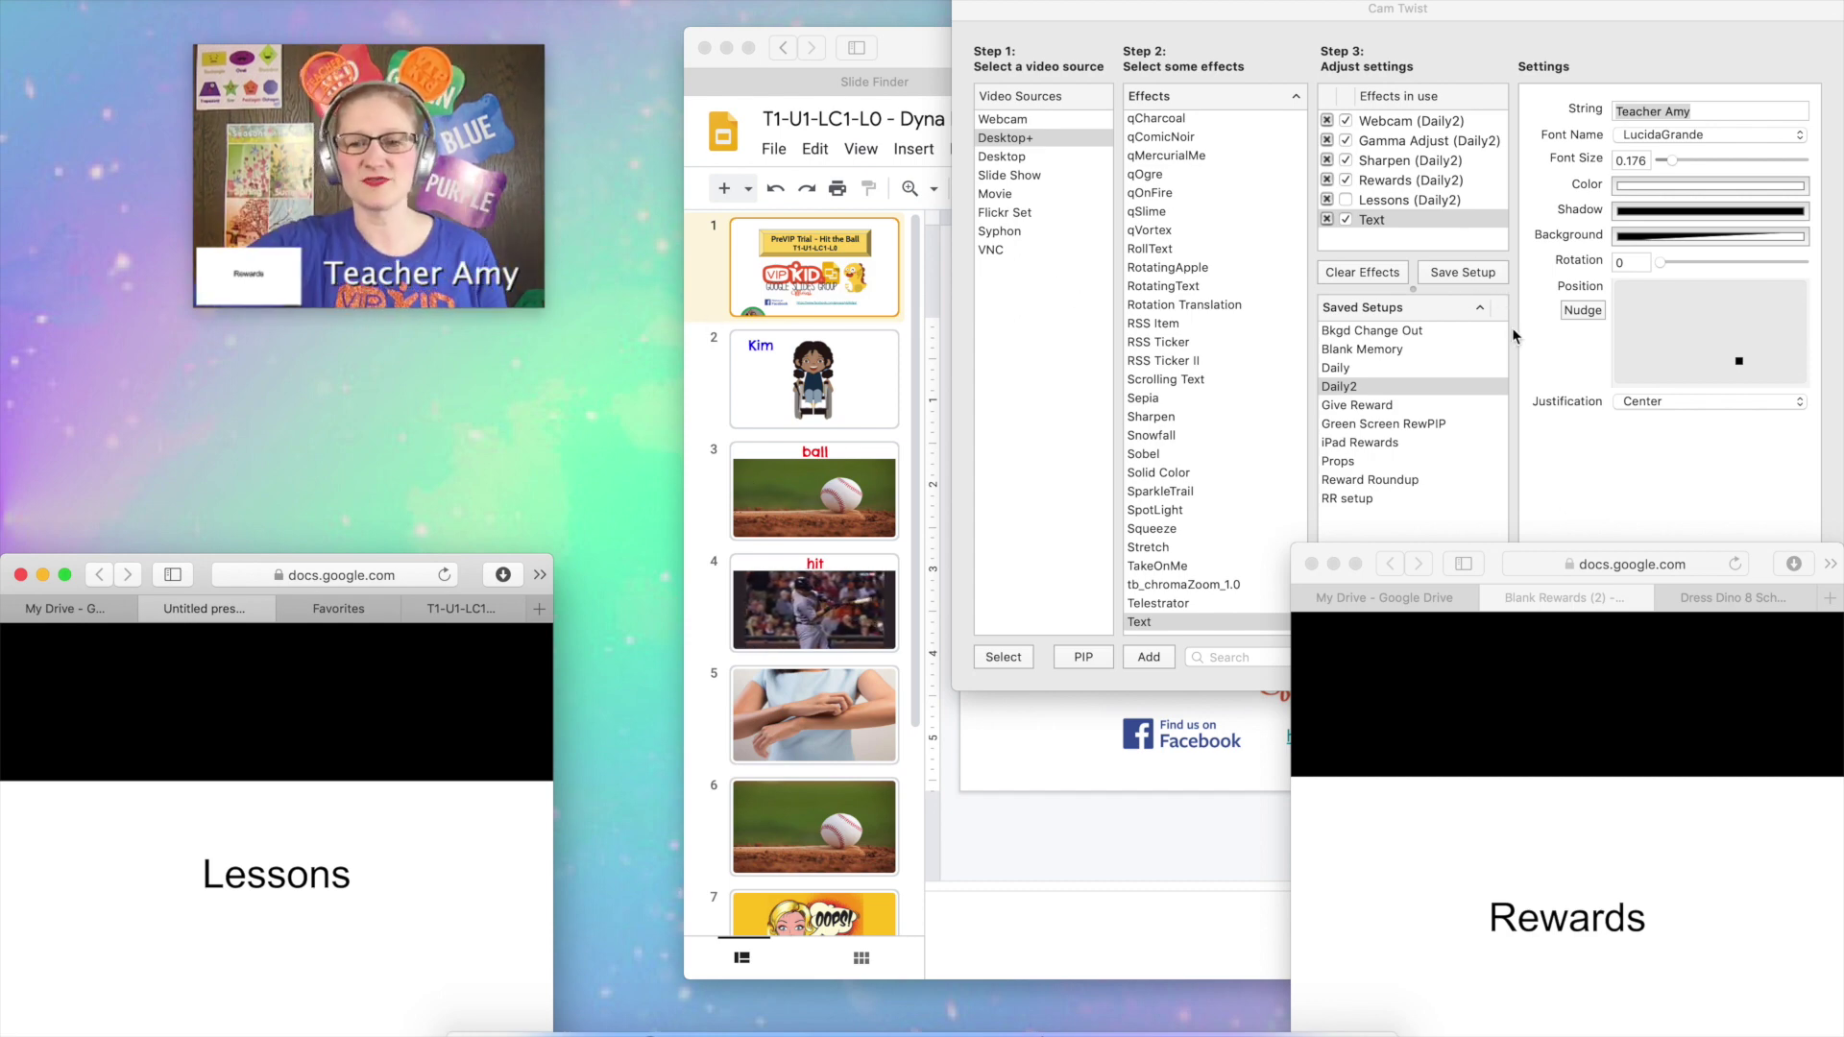
click(1275, 21)
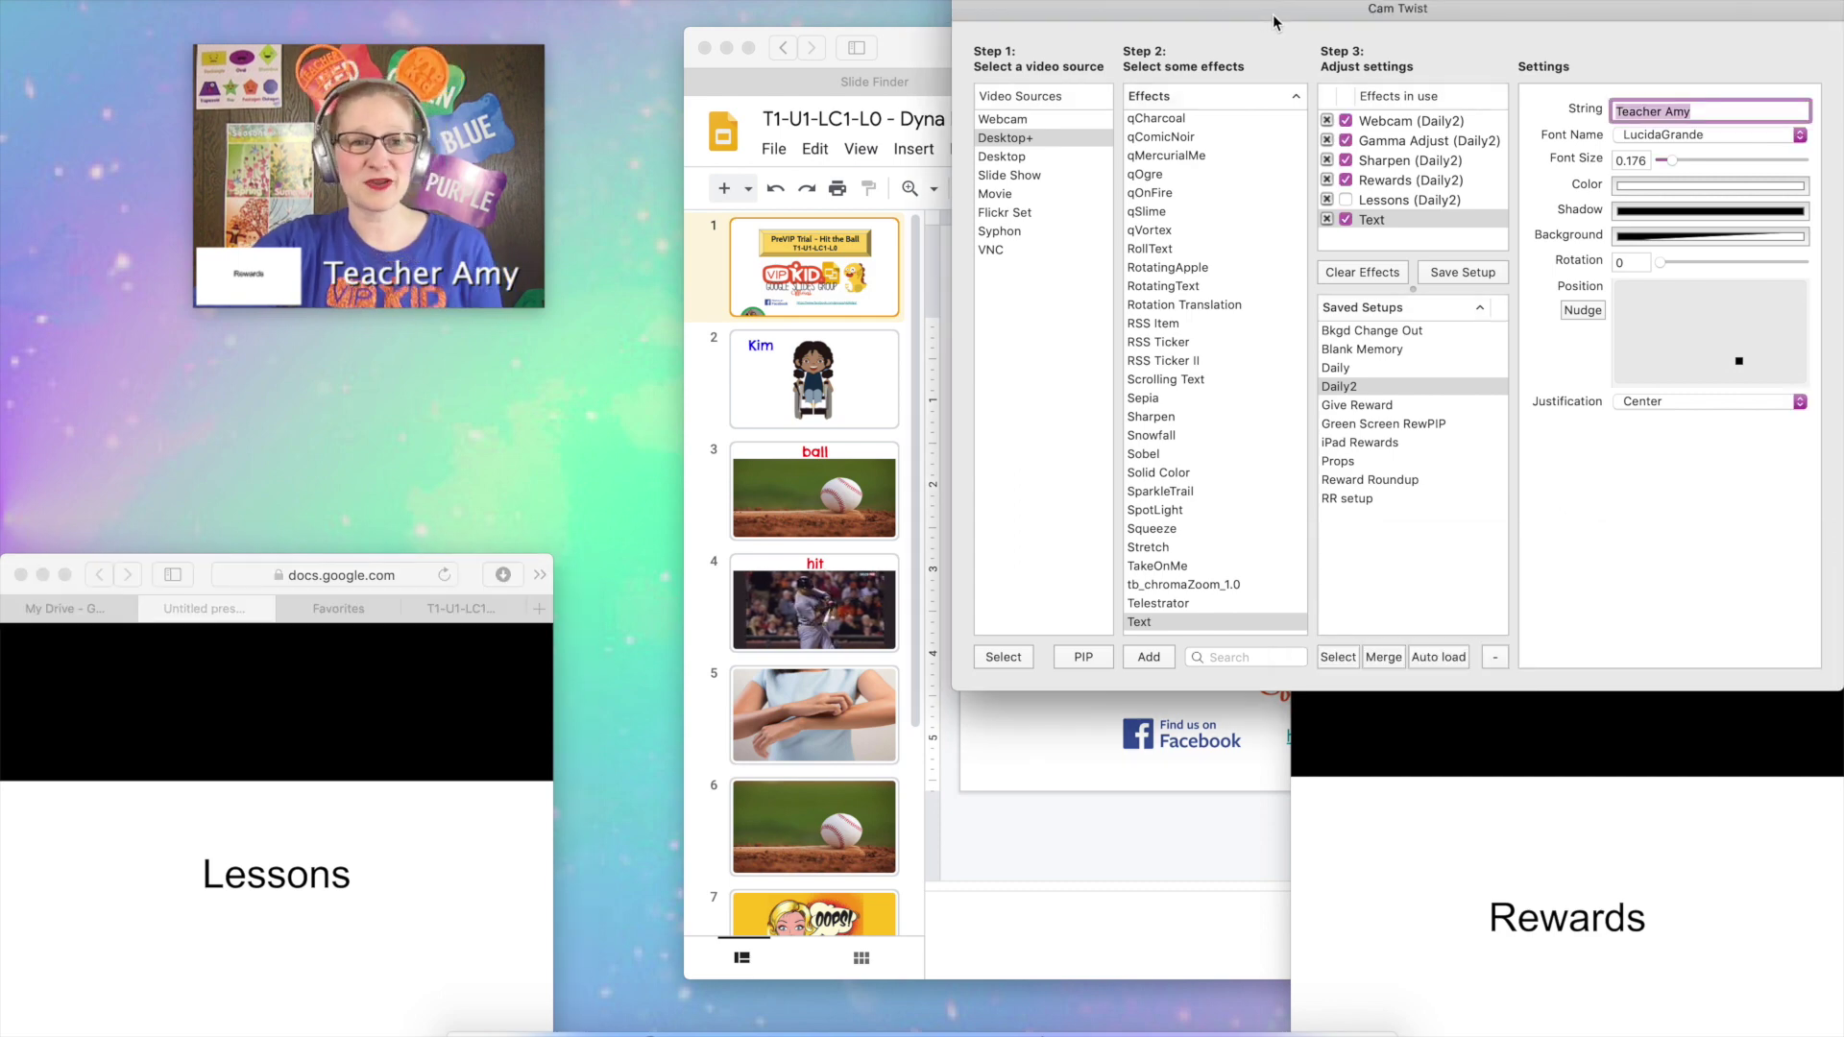